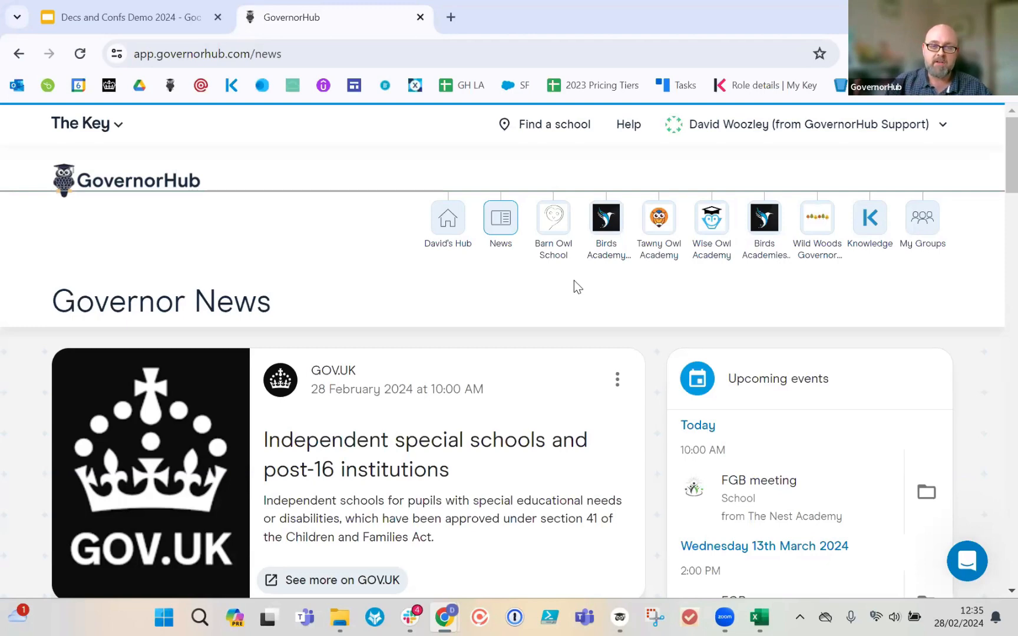
Step: Go to the Barn Owl School page, then open your own profile and look over the basic and contact details
{"action": "left_click", "coordinate": [561, 228]}
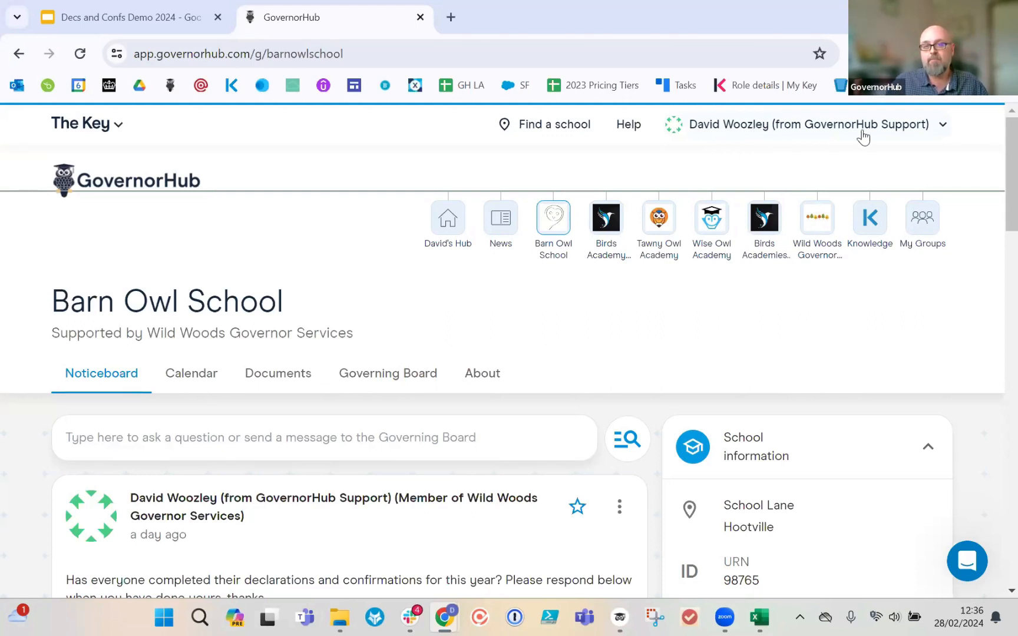
{"action": "left_click", "coordinate": [885, 128]}
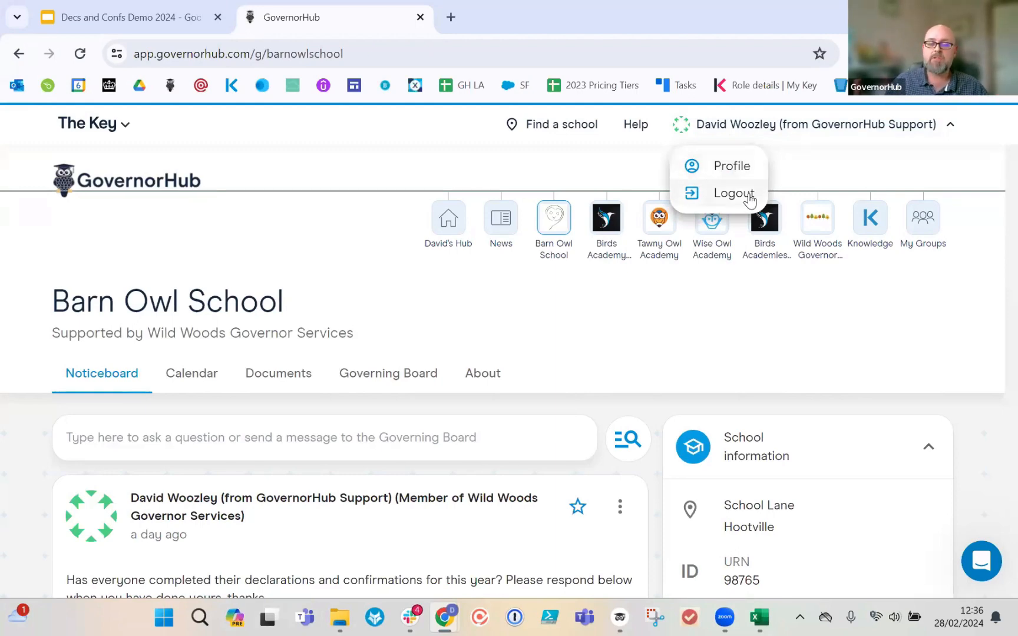
{"action": "left_click", "coordinate": [741, 169]}
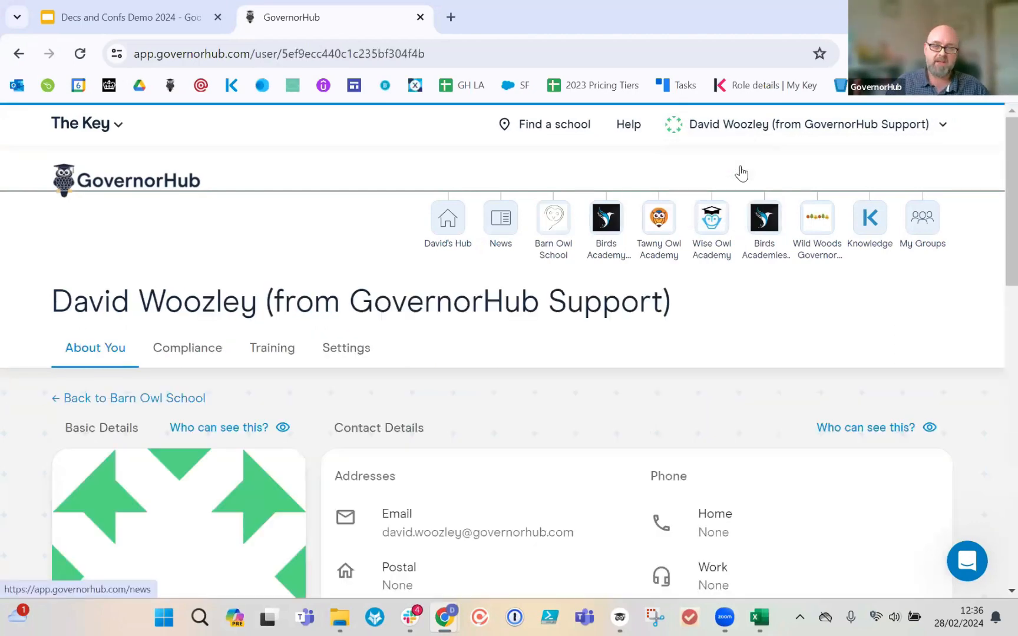
{"action": "scroll", "coordinate": [647, 334], "scroll_direction": "down", "scroll_amount": 5}
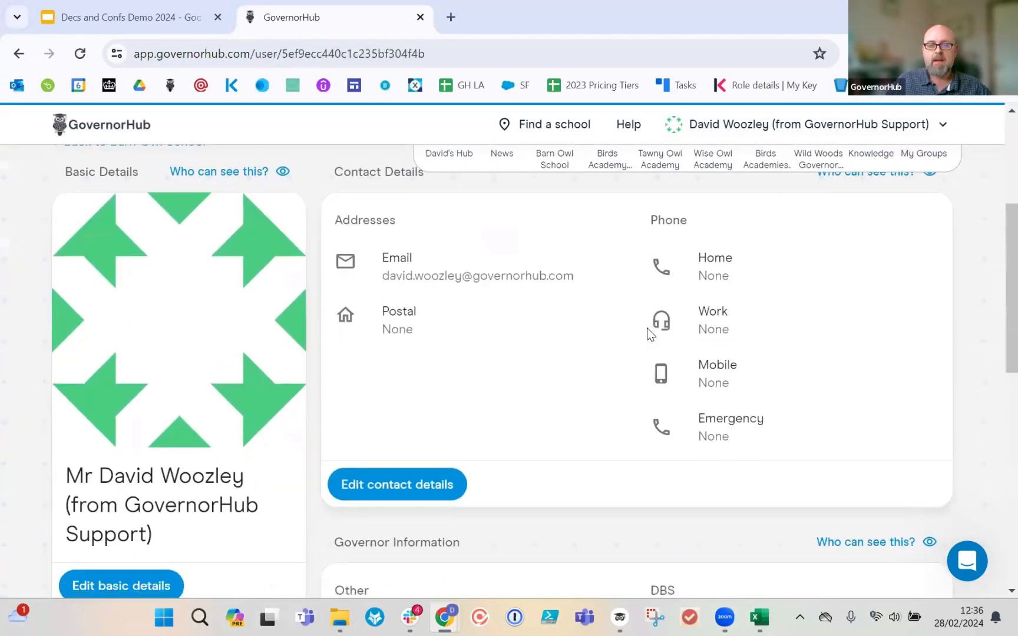
{"action": "scroll", "coordinate": [647, 334], "scroll_direction": "up", "scroll_amount": 3}
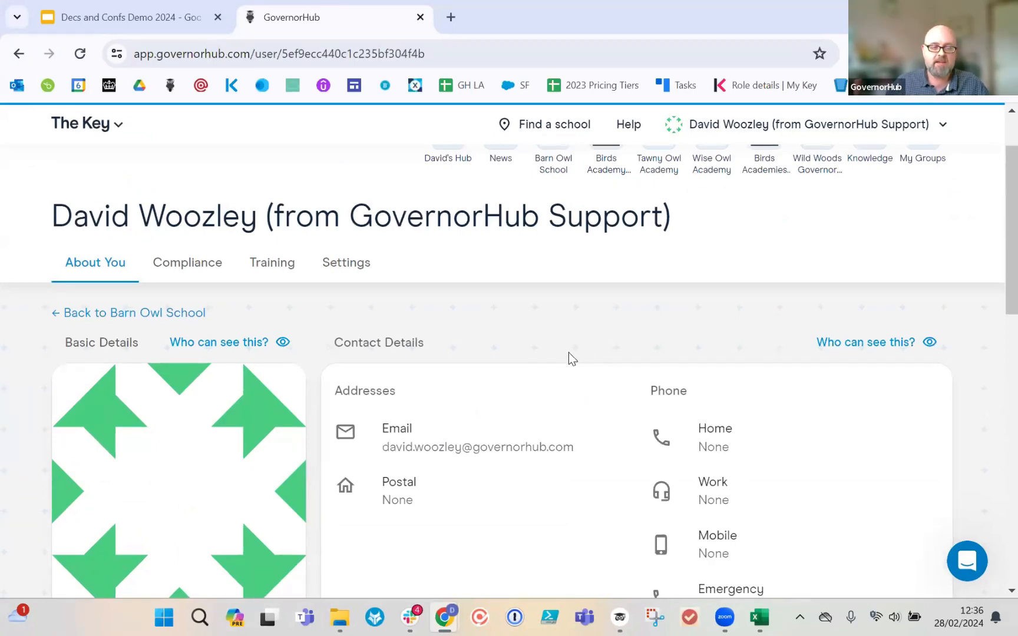
{"action": "scroll", "coordinate": [568, 352], "scroll_direction": "up", "scroll_amount": 2}
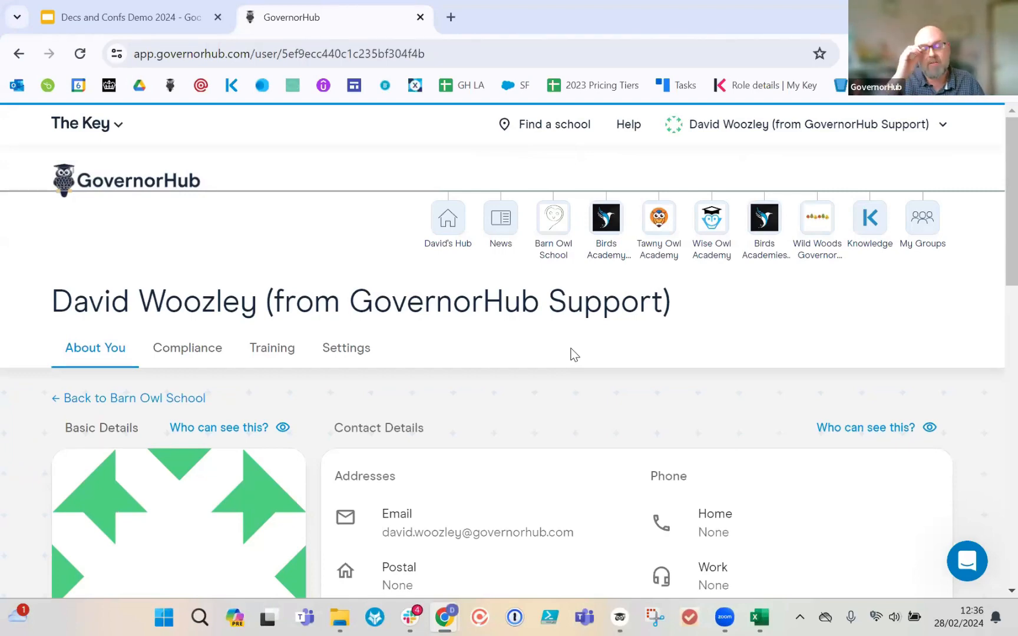
Step: Examine the profile's Compliance section, from the Declaration of Interests through Keeping Children Safe in Education to the school and trust confirmations
{"action": "left_click", "coordinate": [198, 356]}
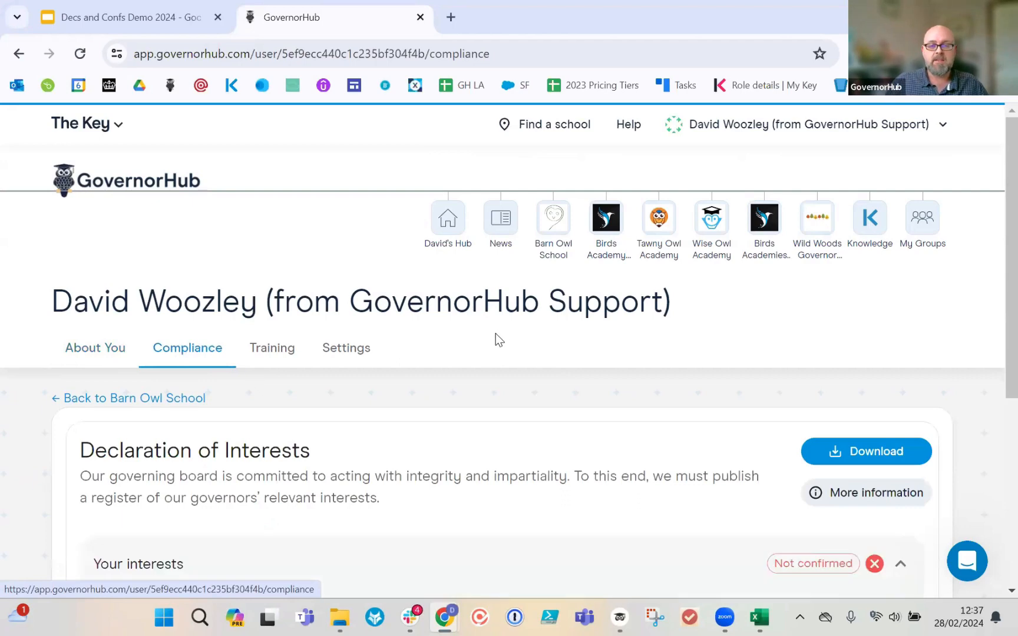
{"action": "scroll", "coordinate": [508, 362], "scroll_direction": "down", "scroll_amount": 3}
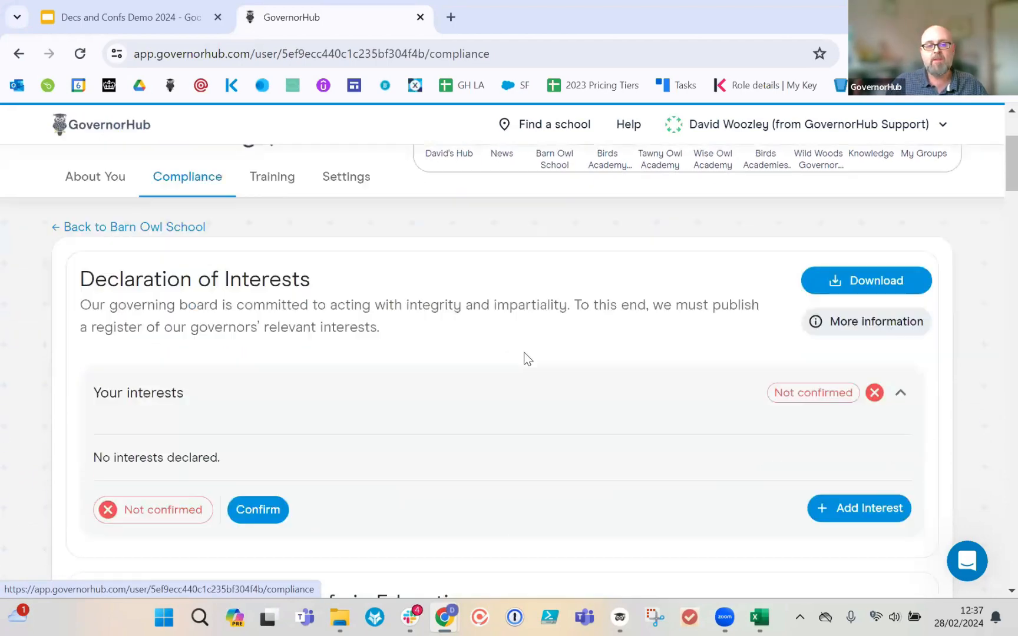
{"action": "scroll", "coordinate": [527, 359], "scroll_direction": "up", "scroll_amount": 1}
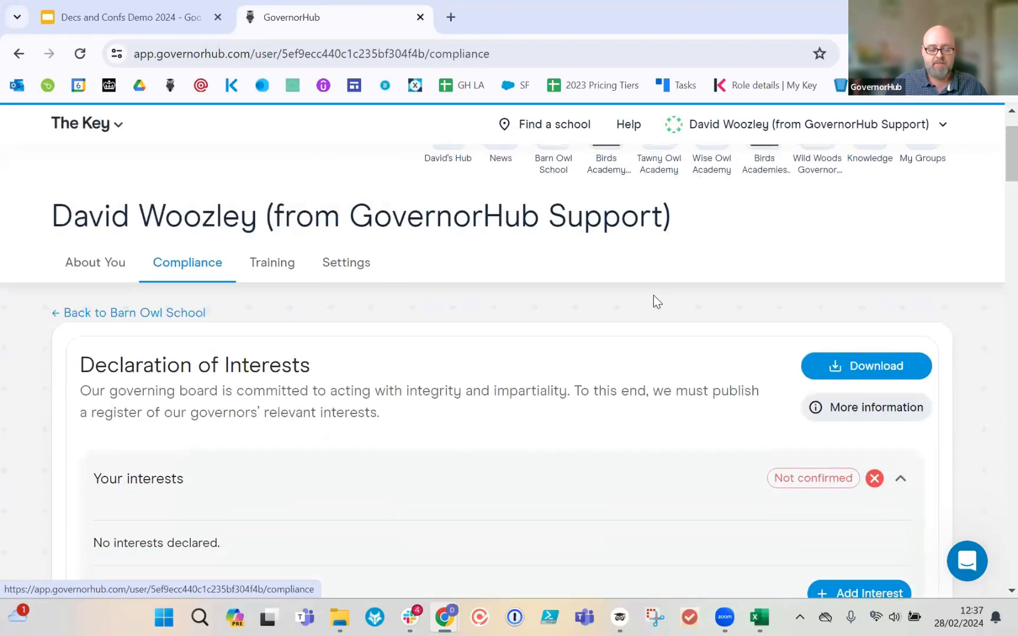
{"action": "scroll", "coordinate": [653, 303], "scroll_direction": "down", "scroll_amount": 1}
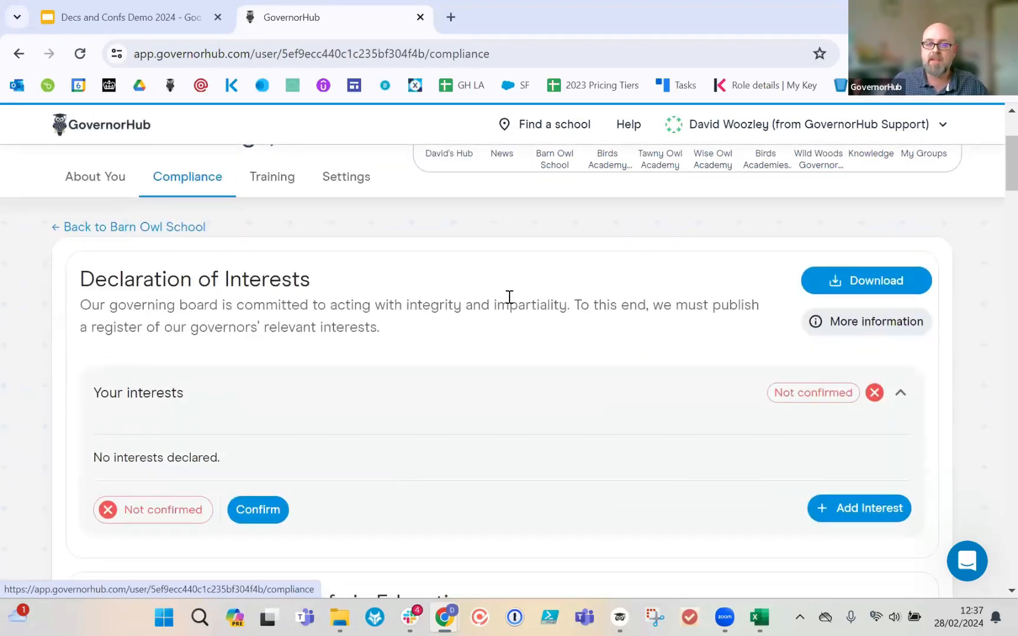
{"action": "scroll", "coordinate": [510, 297], "scroll_direction": "down", "scroll_amount": 4}
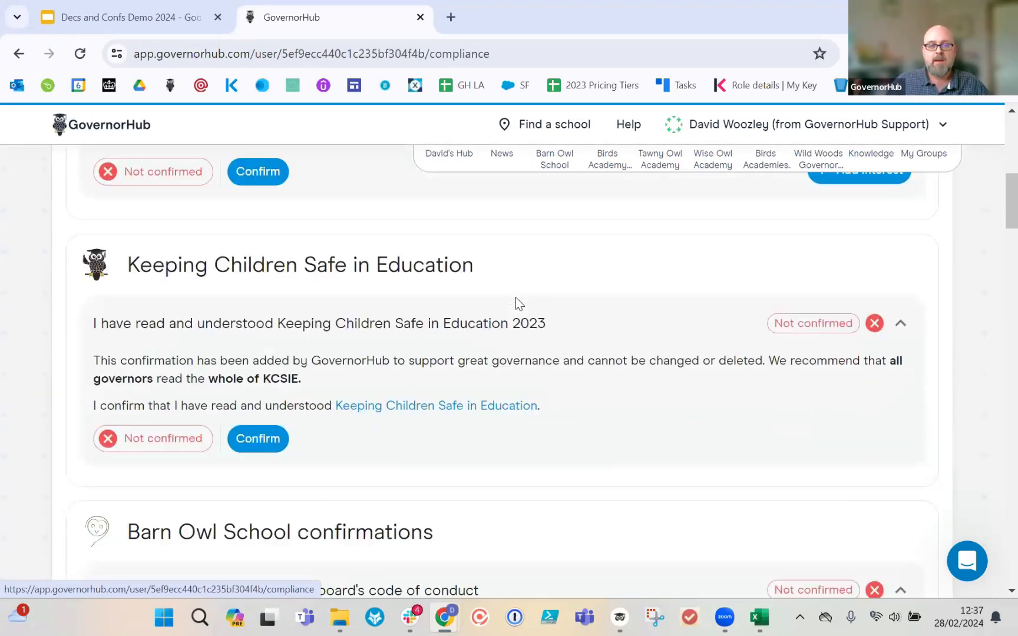
{"action": "scroll", "coordinate": [516, 298], "scroll_direction": "down", "scroll_amount": 1}
{"action": "scroll", "coordinate": [516, 298], "scroll_direction": "down", "scroll_amount": 3}
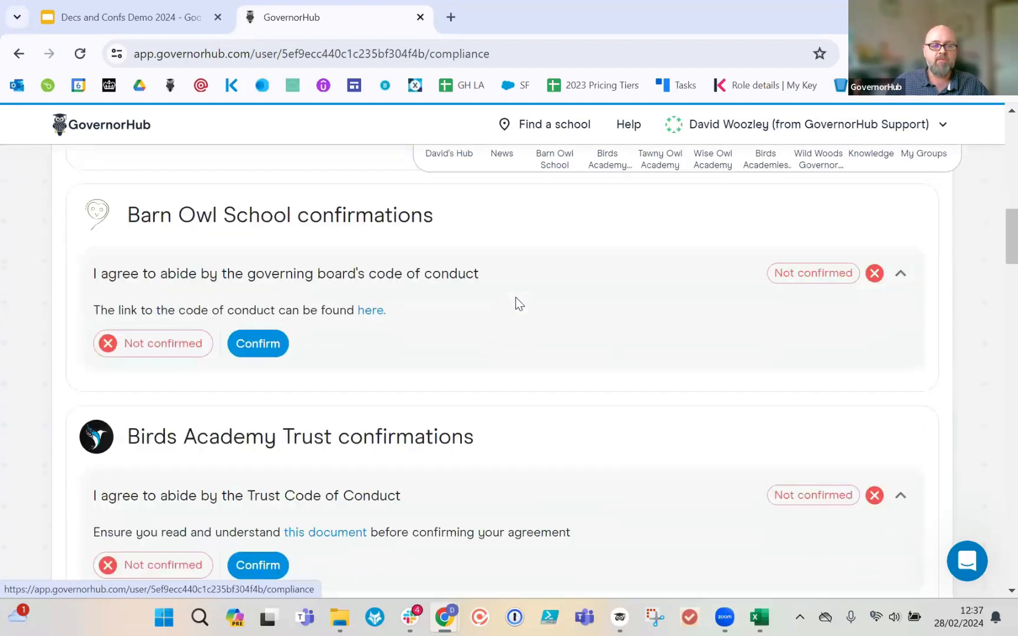
{"action": "scroll", "coordinate": [516, 298], "scroll_direction": "down", "scroll_amount": 4}
{"action": "scroll", "coordinate": [516, 307], "scroll_direction": "up", "scroll_amount": 1}
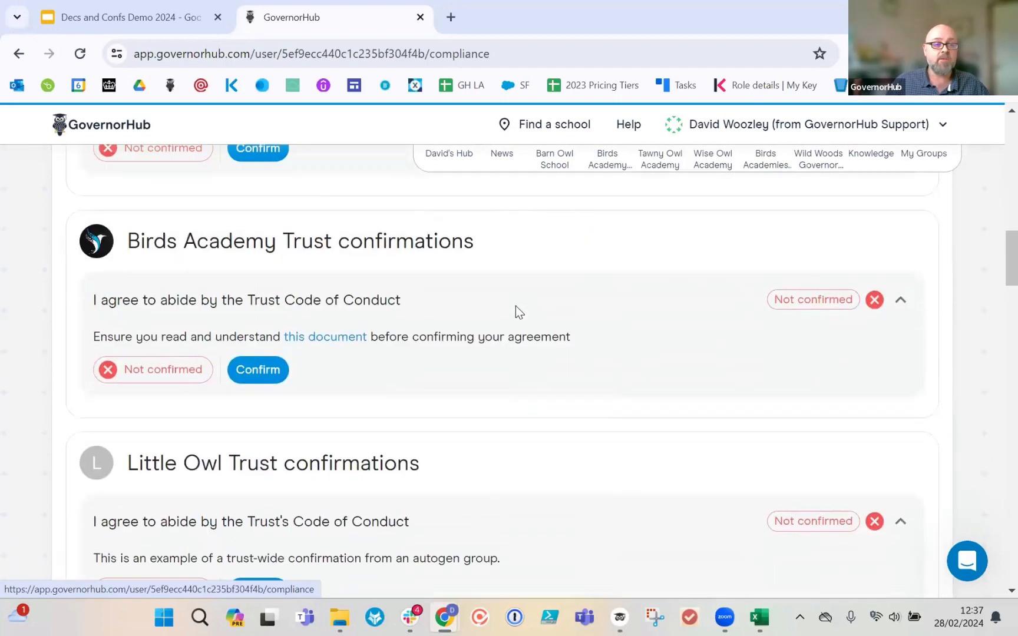
{"action": "scroll", "coordinate": [517, 313], "scroll_direction": "up", "scroll_amount": 1}
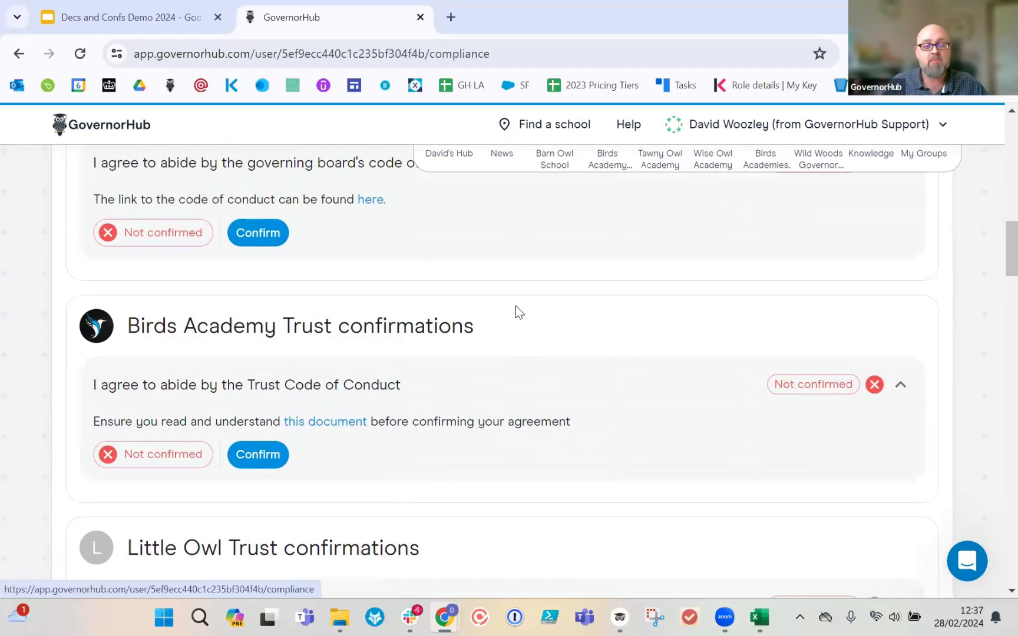
{"action": "scroll", "coordinate": [489, 316], "scroll_direction": "up", "scroll_amount": 3}
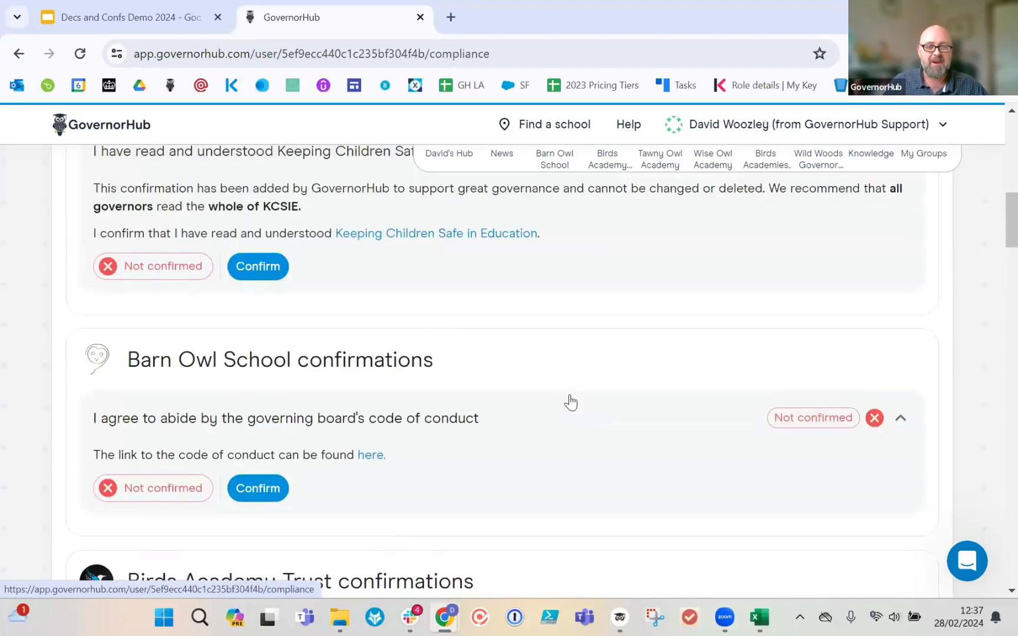
{"action": "scroll", "coordinate": [569, 403], "scroll_direction": "up", "scroll_amount": 3}
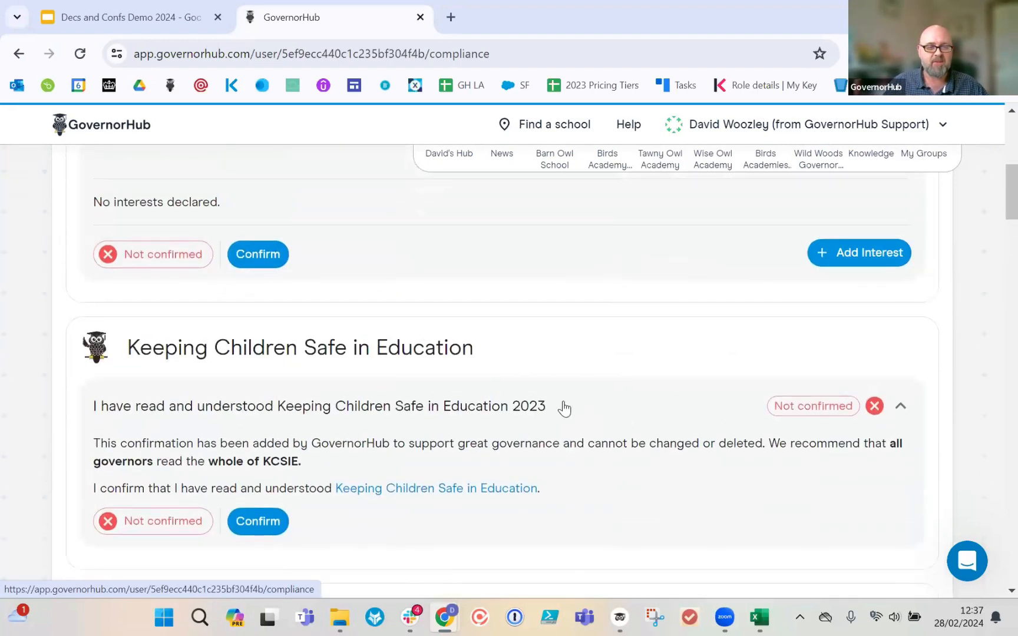
{"action": "scroll", "coordinate": [564, 408], "scroll_direction": "up", "scroll_amount": 3}
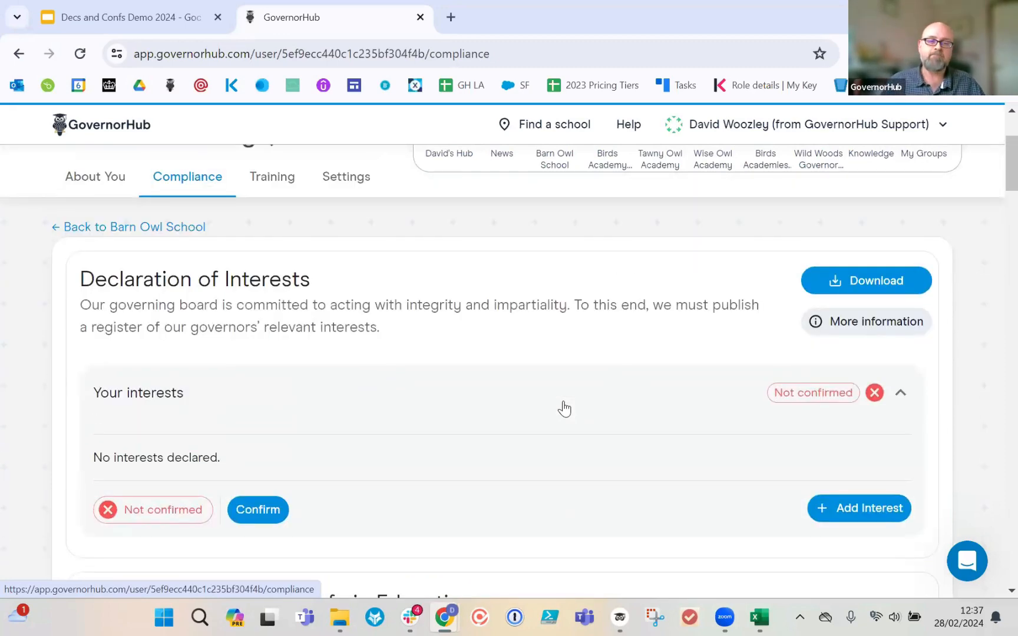
{"action": "scroll", "coordinate": [569, 407], "scroll_direction": "up", "scroll_amount": 2}
{"action": "scroll", "coordinate": [571, 398], "scroll_direction": "down", "scroll_amount": 1}
{"action": "scroll", "coordinate": [571, 381], "scroll_direction": "up", "scroll_amount": 1}
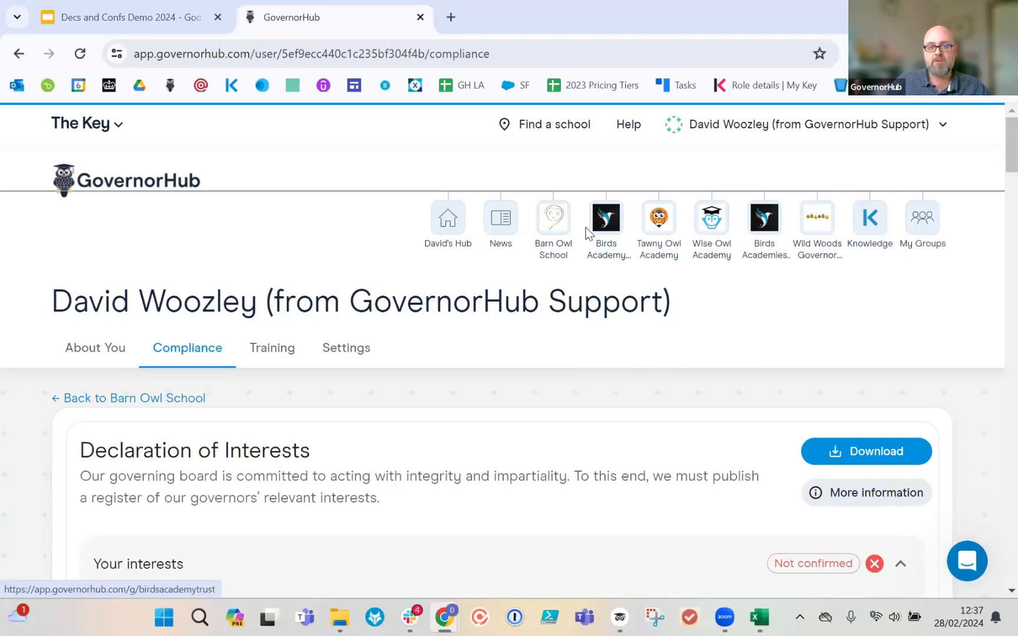
Step: Return to the News page and open the Compliance section of your own profile from there
{"action": "left_click", "coordinate": [554, 221]}
{"action": "left_click", "coordinate": [513, 228]}
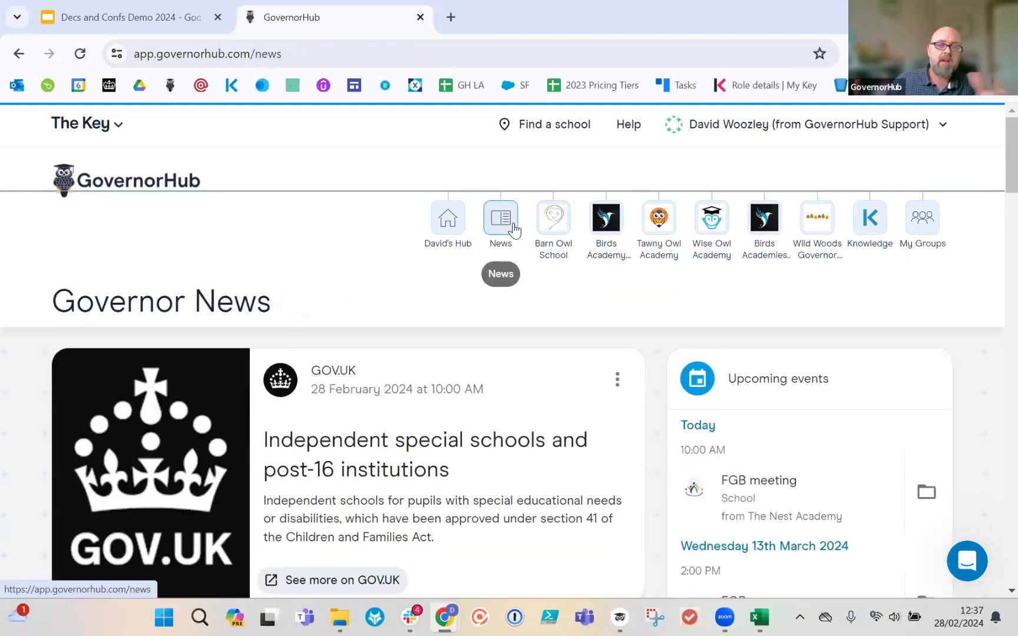
{"action": "left_click", "coordinate": [728, 125]}
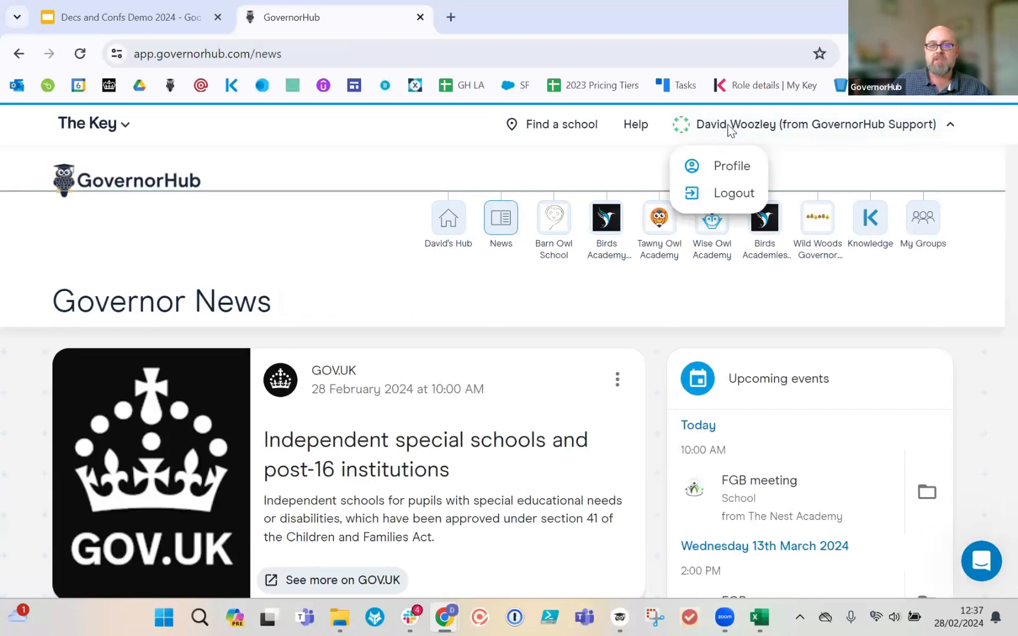
{"action": "left_click", "coordinate": [731, 170]}
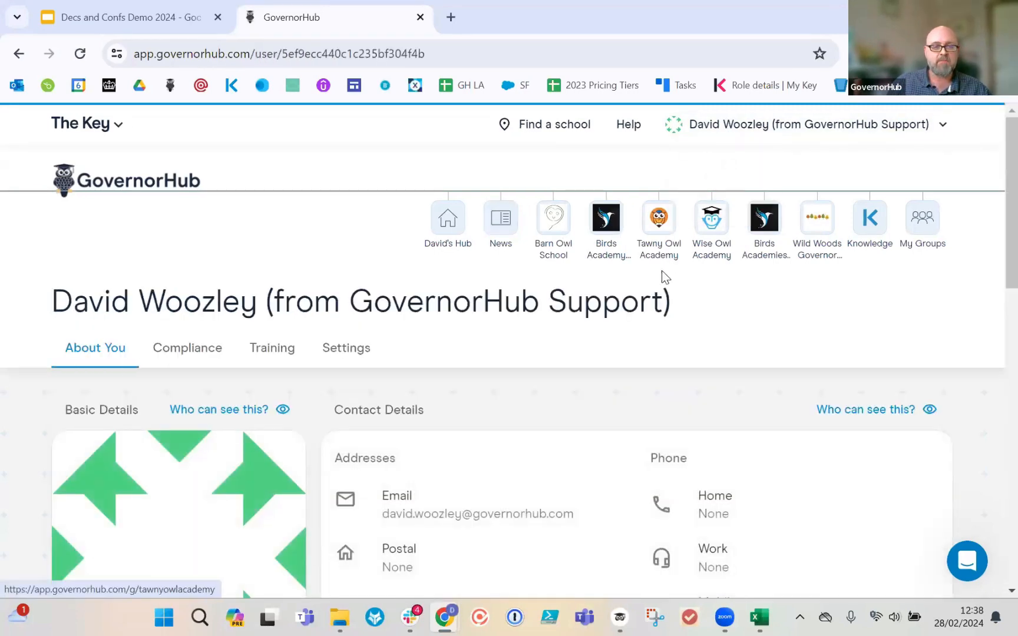
{"action": "scroll", "coordinate": [656, 295], "scroll_direction": "down", "scroll_amount": 1}
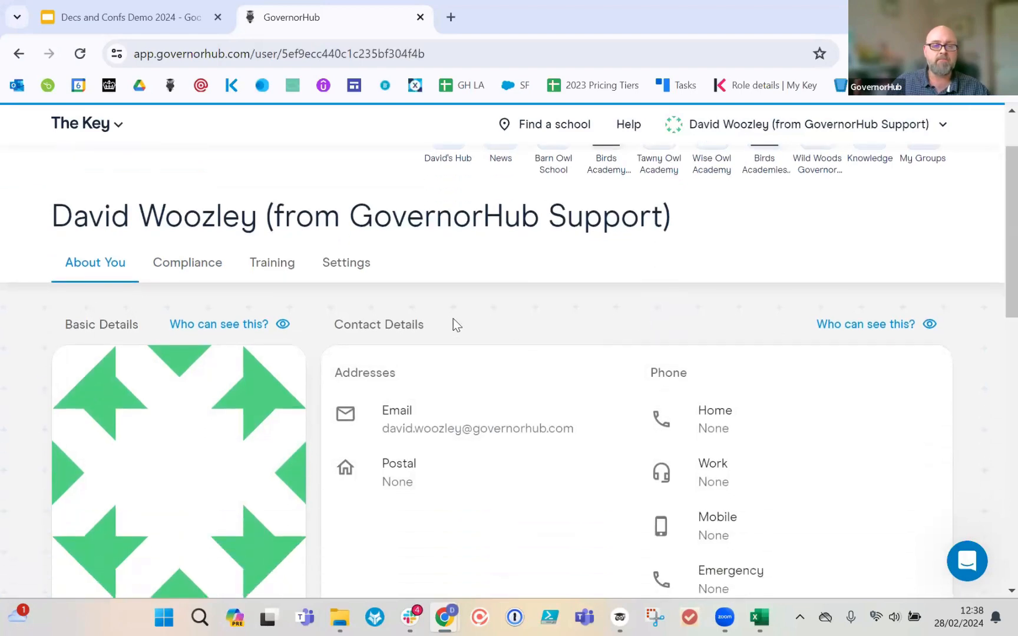
{"action": "scroll", "coordinate": [472, 315], "scroll_direction": "up", "scroll_amount": 1}
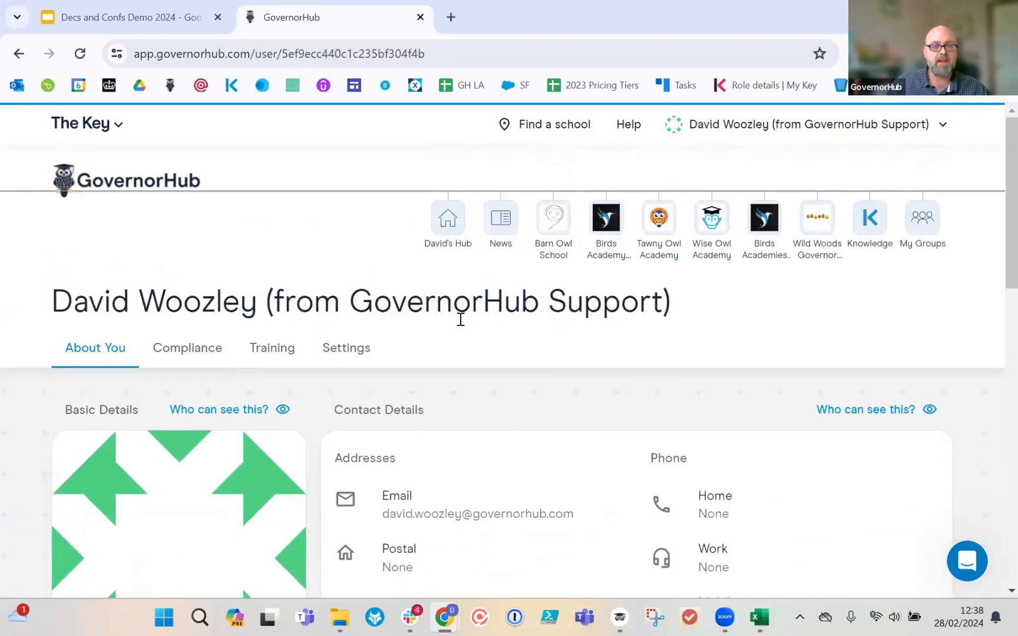
{"action": "left_click", "coordinate": [191, 356]}
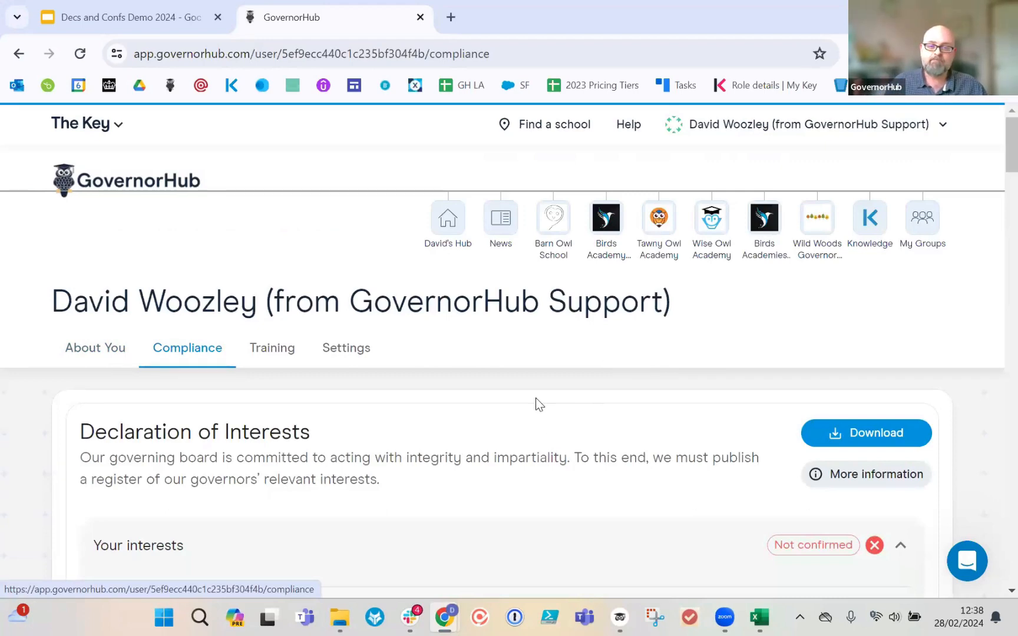
Step: Confirm the Declaration of Interests with no interests declared, and withdraw that confirmation
{"action": "scroll", "coordinate": [536, 404], "scroll_direction": "down", "scroll_amount": 3}
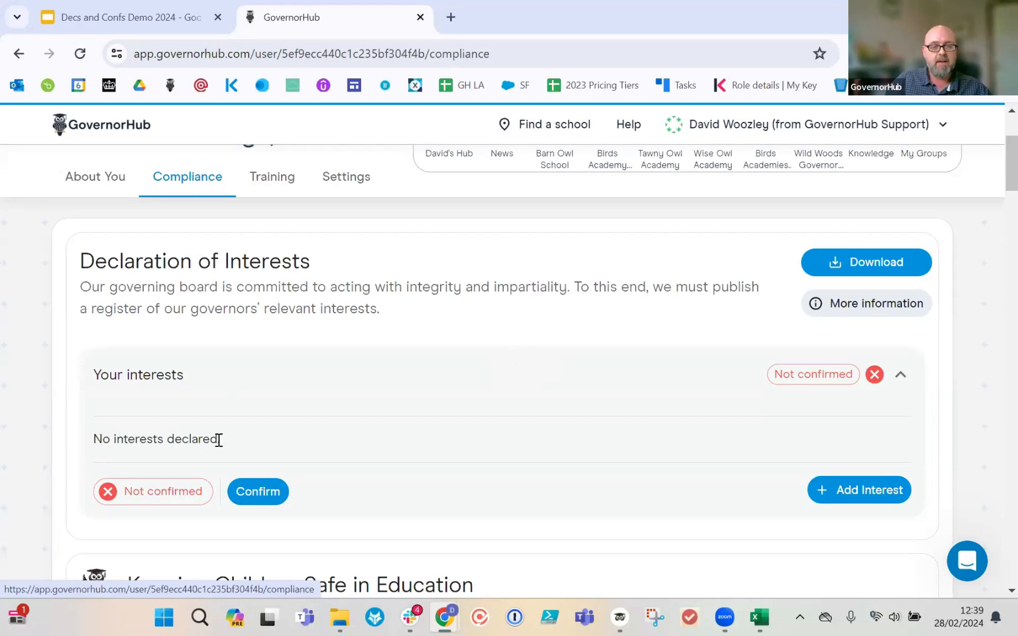
{"action": "left_click_drag", "start_coordinate": [221, 442], "coordinate": [123, 447]}
{"action": "left_click", "coordinate": [81, 450]}
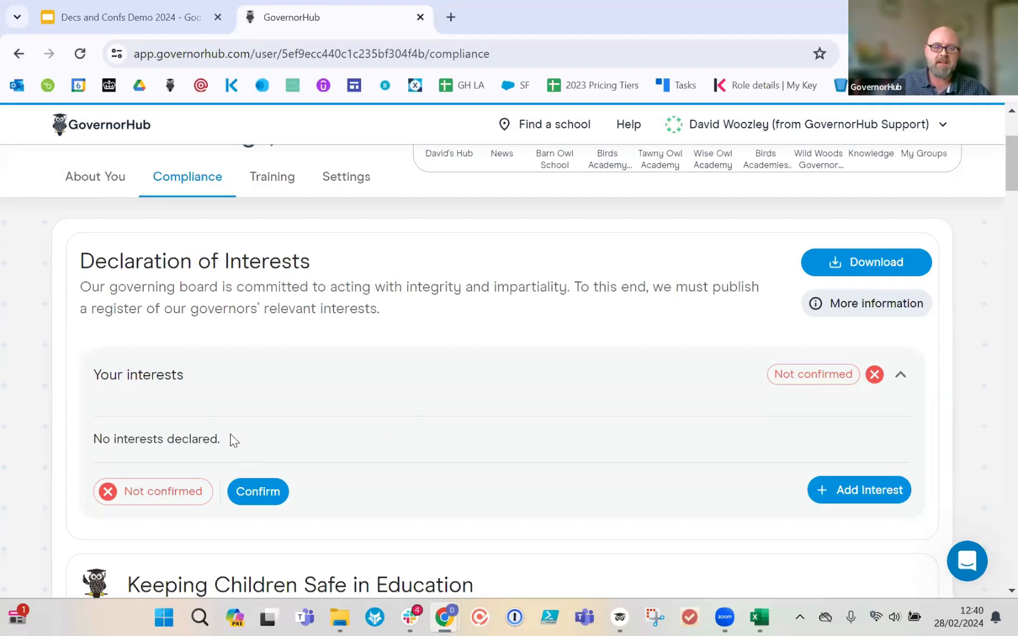
{"action": "left_click_drag", "start_coordinate": [230, 440], "coordinate": [88, 448]}
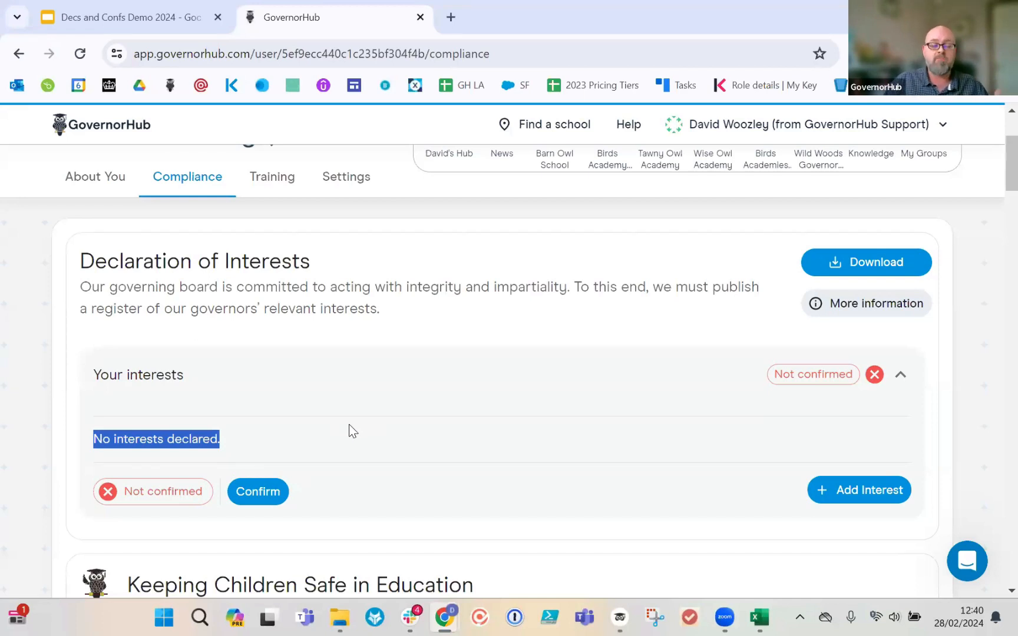
{"action": "left_click", "coordinate": [394, 435]}
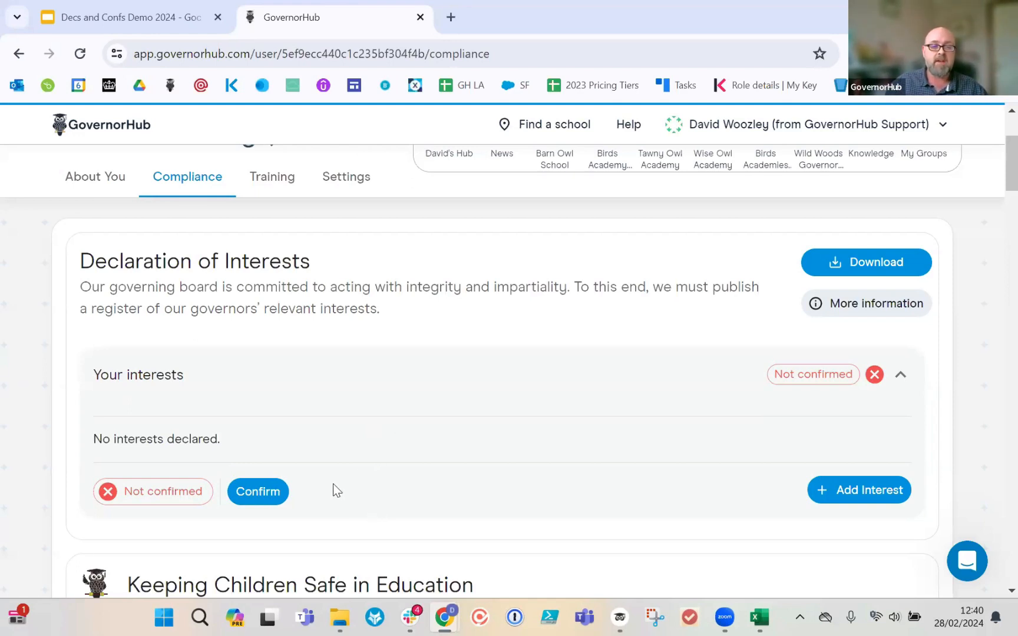
{"action": "left_click", "coordinate": [271, 492]}
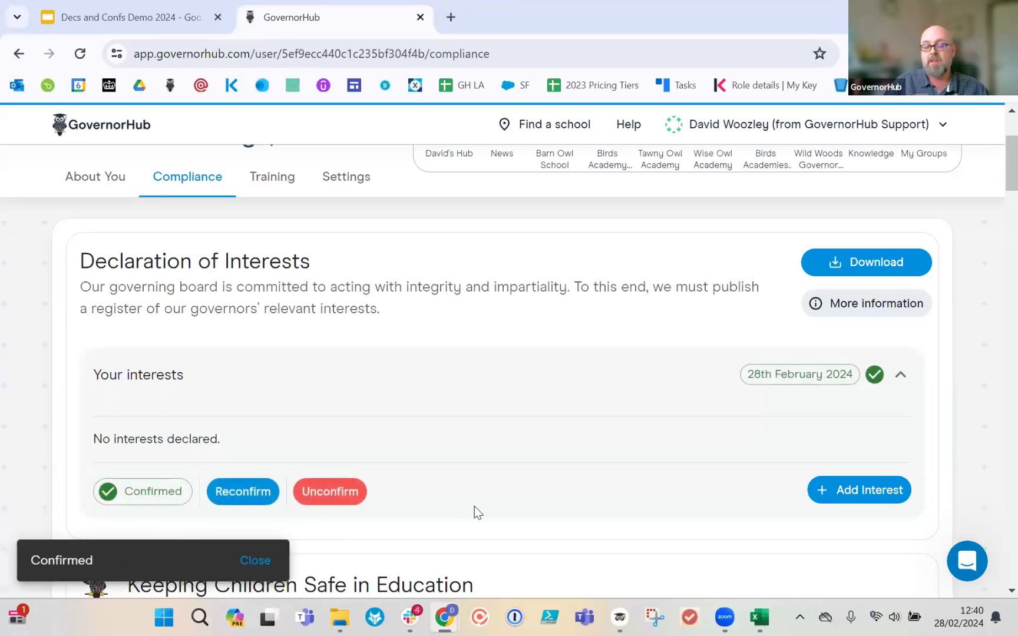
{"action": "mouse_move", "coordinate": [148, 490]}
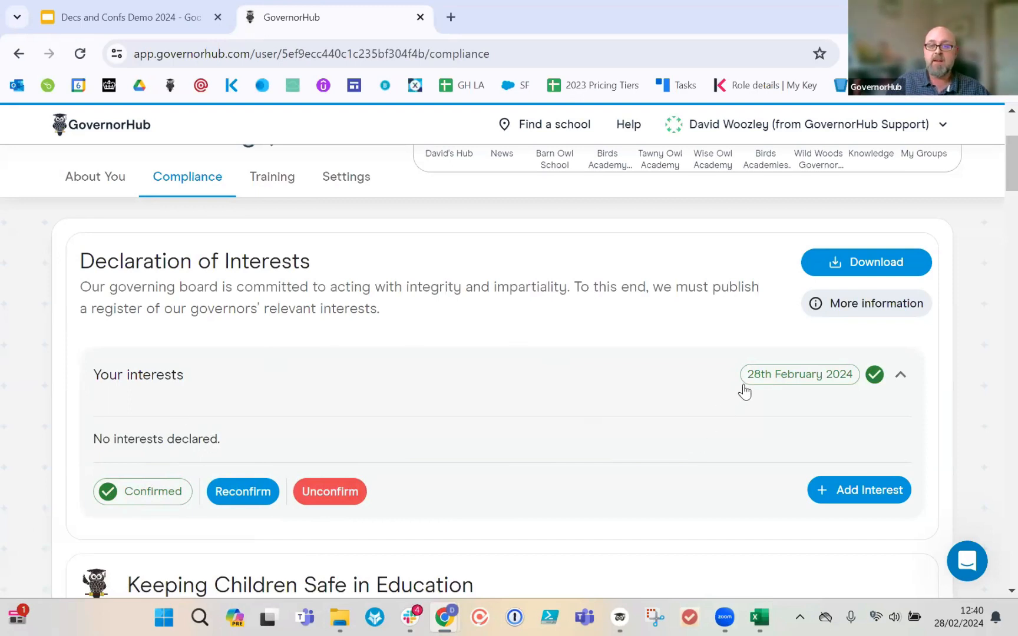
{"action": "mouse_move", "coordinate": [750, 386]}
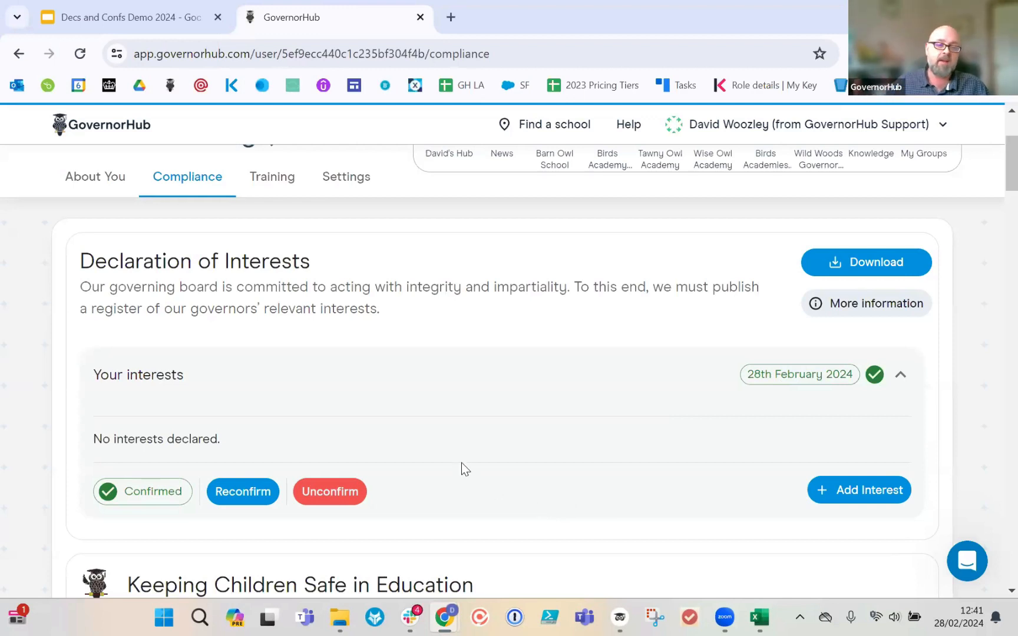
{"action": "left_click", "coordinate": [339, 493]}
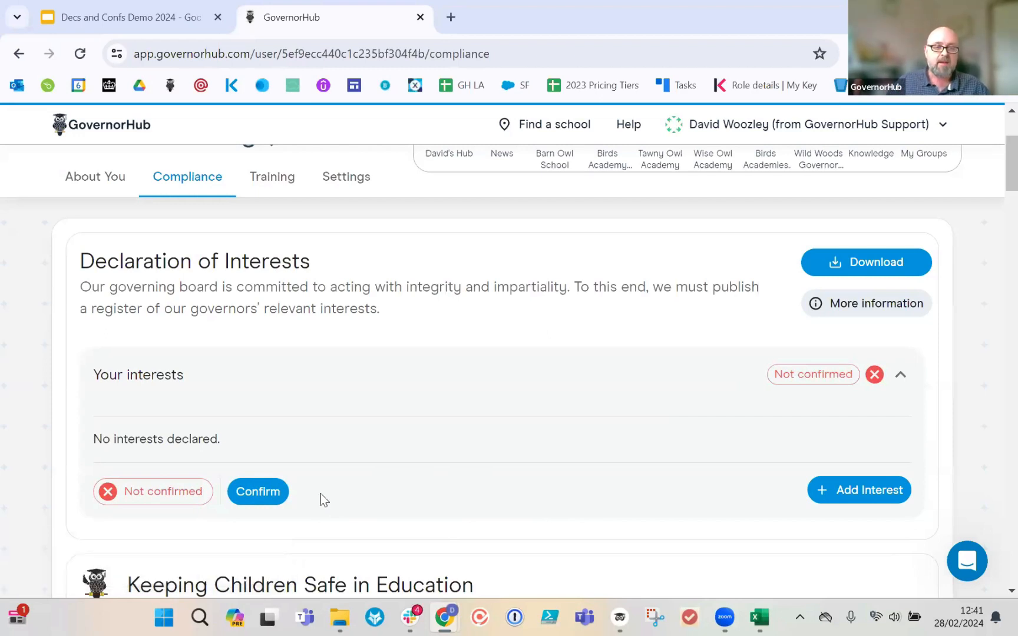
Step: Confirm the nil declaration of interests a second time, and unconfirm it again
{"action": "left_click", "coordinate": [270, 501]}
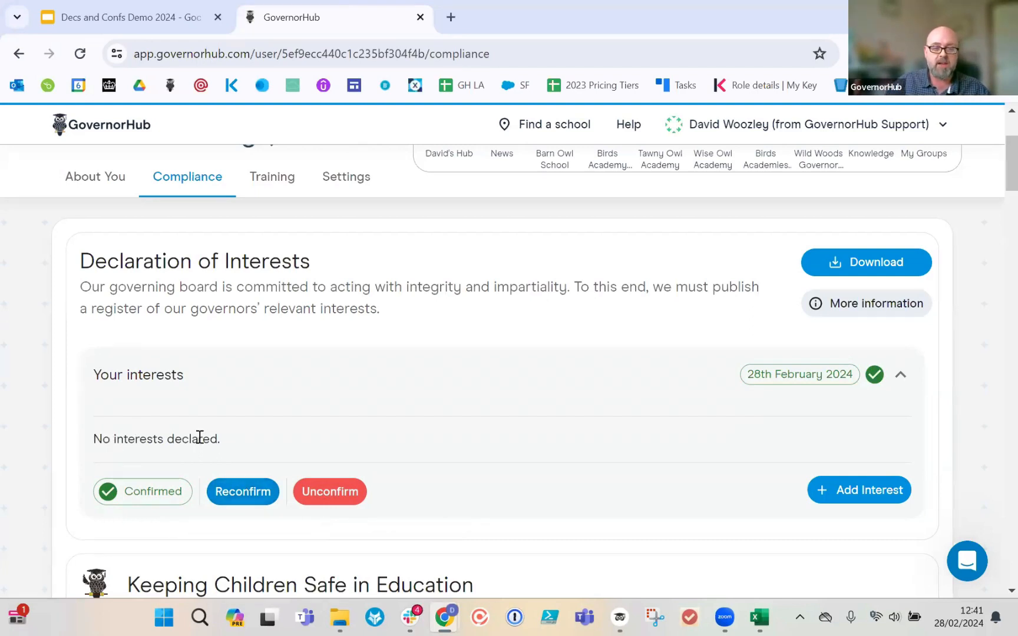
{"action": "mouse_move", "coordinate": [764, 382]}
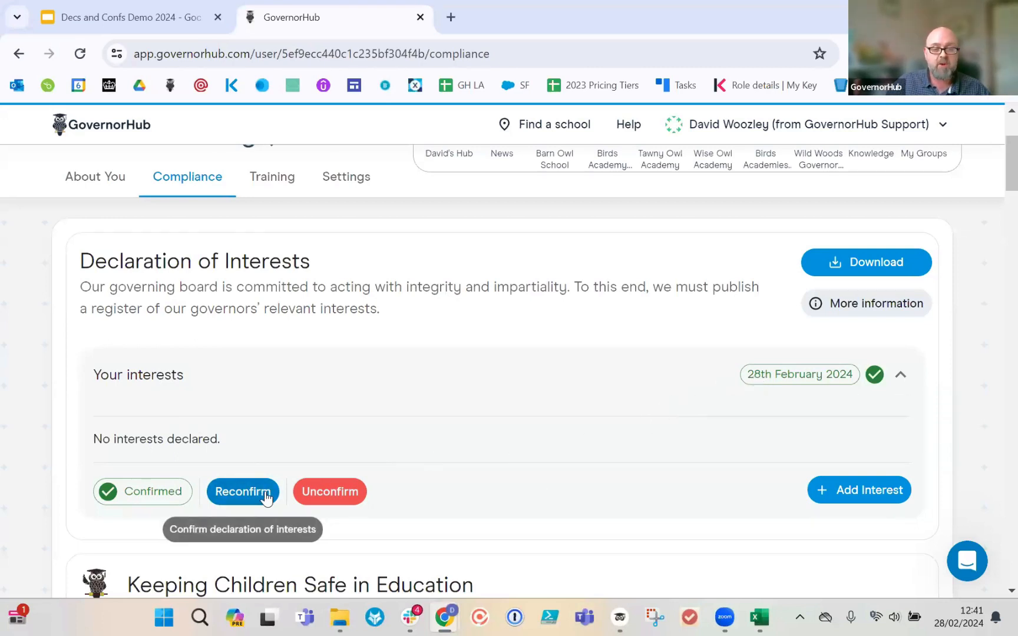
{"action": "left_click", "coordinate": [317, 498]}
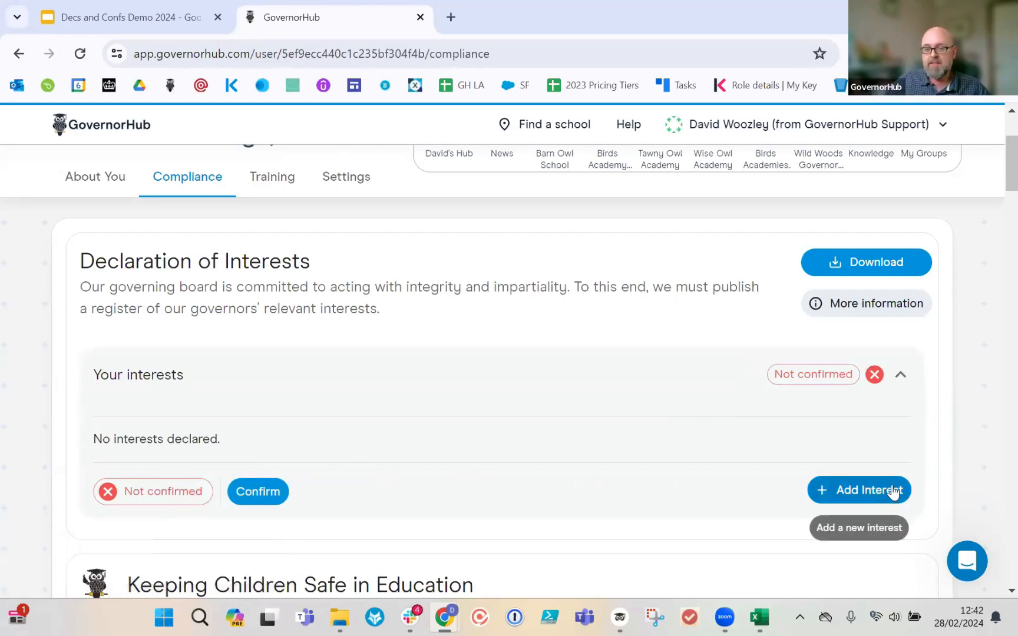
Step: Start adding a new declared interest and set its type to Business or finance interests
{"action": "scroll", "coordinate": [865, 475], "scroll_direction": "down", "scroll_amount": 2}
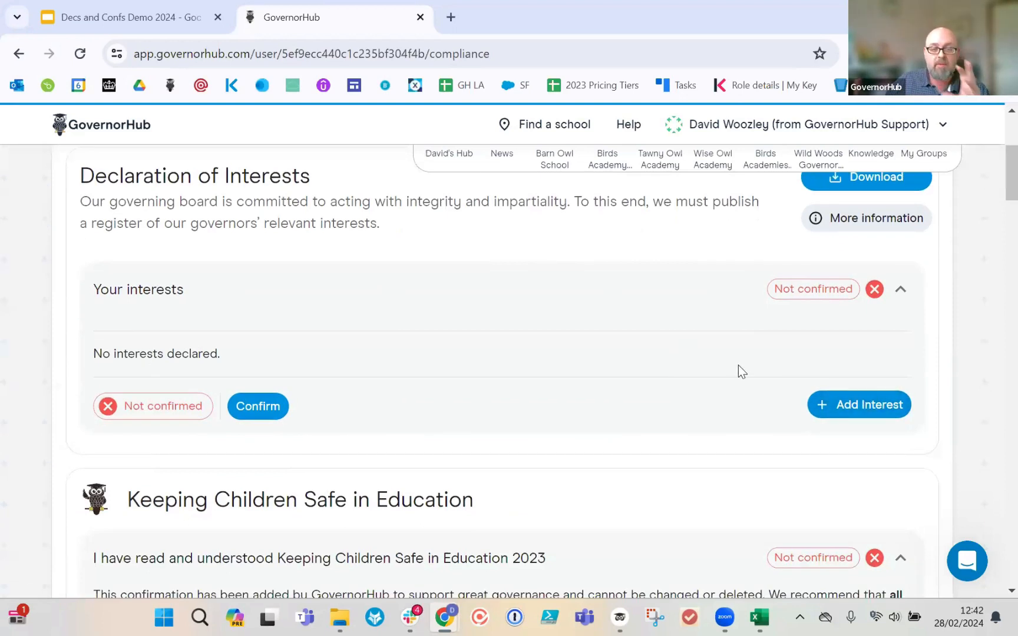
{"action": "left_click", "coordinate": [864, 411]}
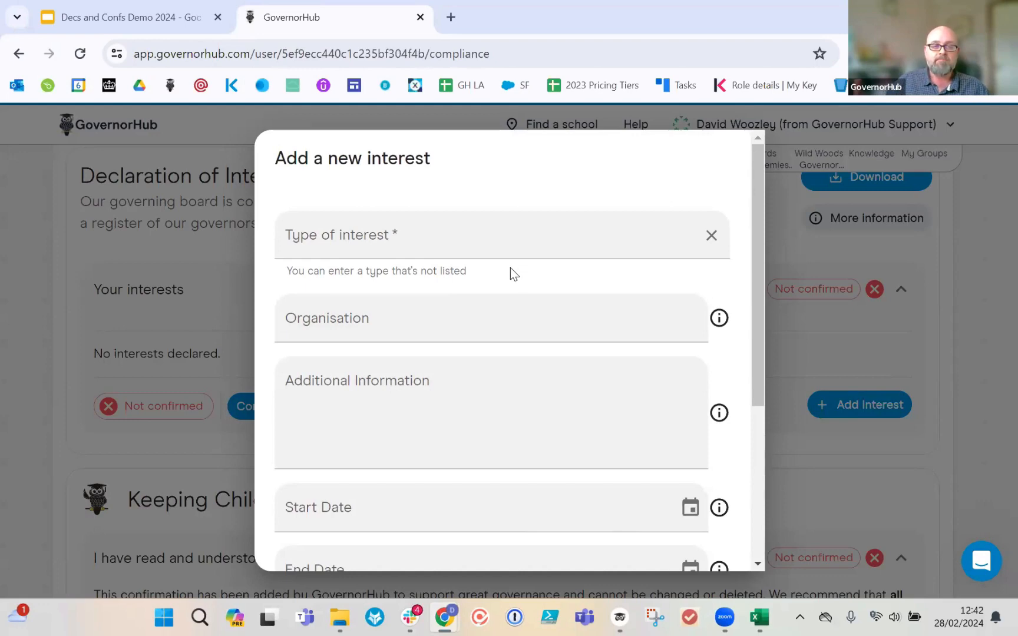
{"action": "left_click", "coordinate": [461, 236]}
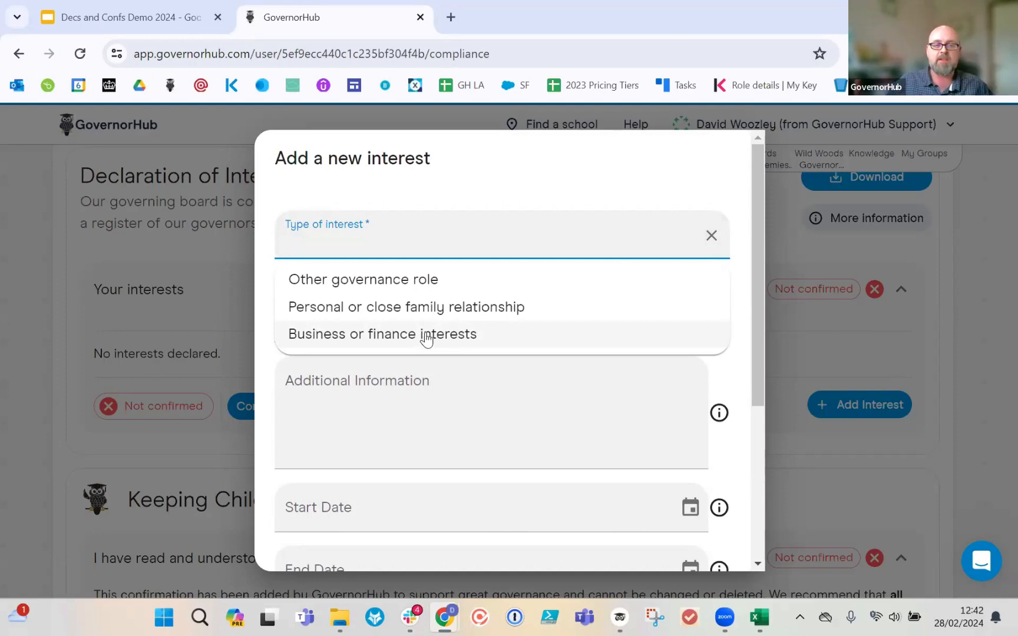
{"action": "left_click", "coordinate": [402, 334]}
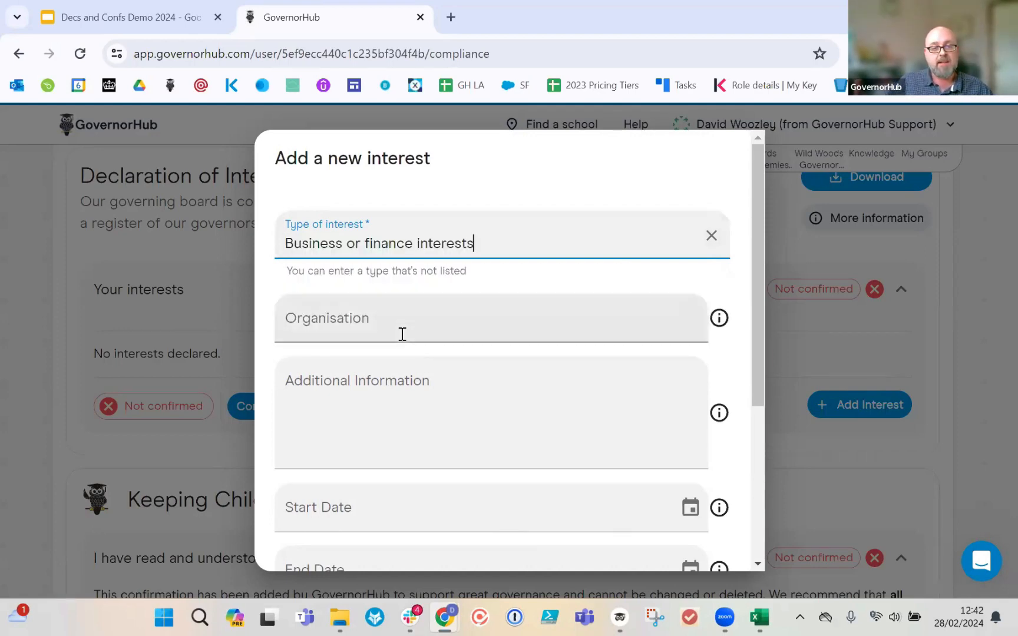
Step: Enter Local Carpets Ltd as the organisation for the new interest
{"action": "left_click", "coordinate": [399, 324]}
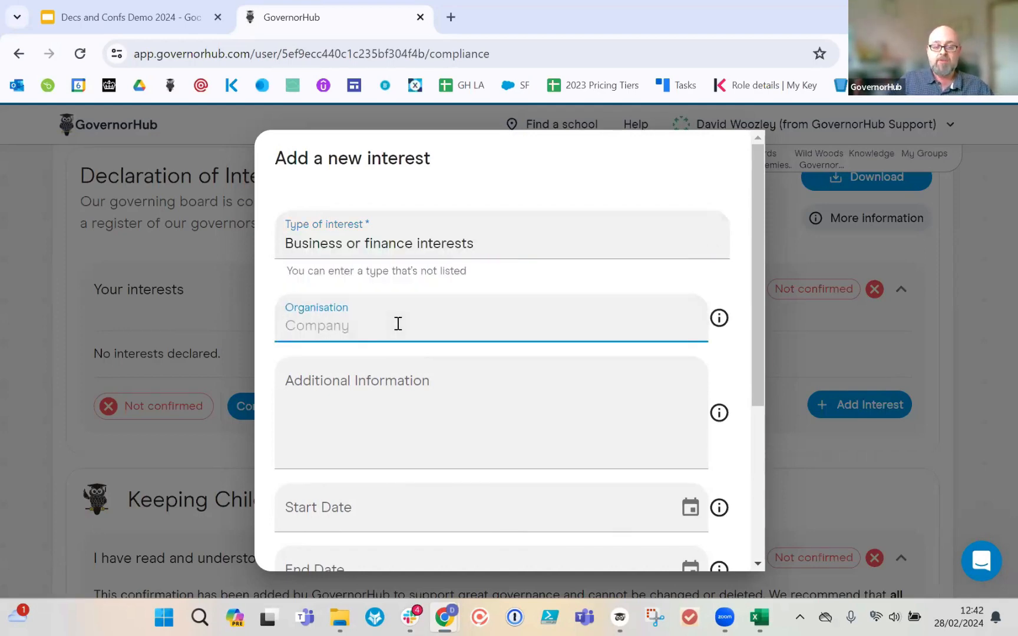
{"action": "type", "text": "Local Ca"}
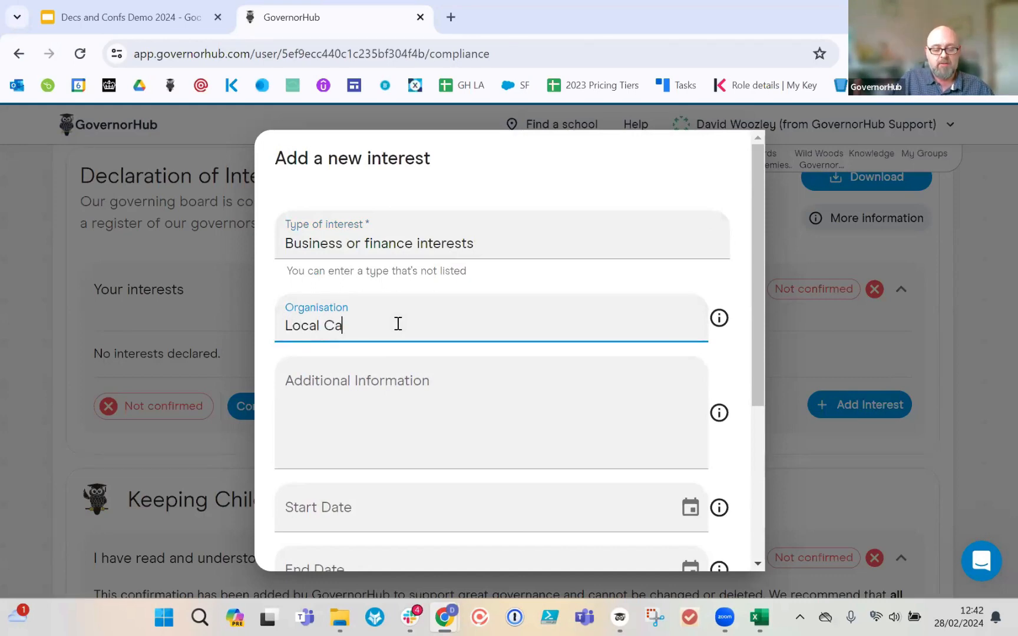
{"action": "type", "text": "rpets"}
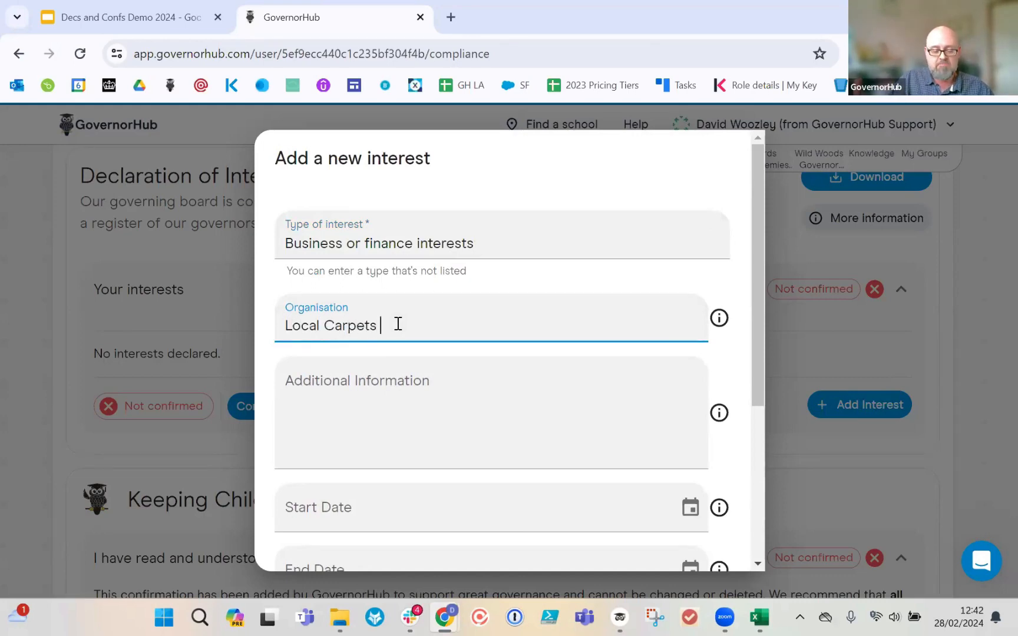
{"action": "type", "text": " Ltd"}
Step: Enter "Owner of business" as the additional information for the interest
{"action": "left_click", "coordinate": [399, 388]}
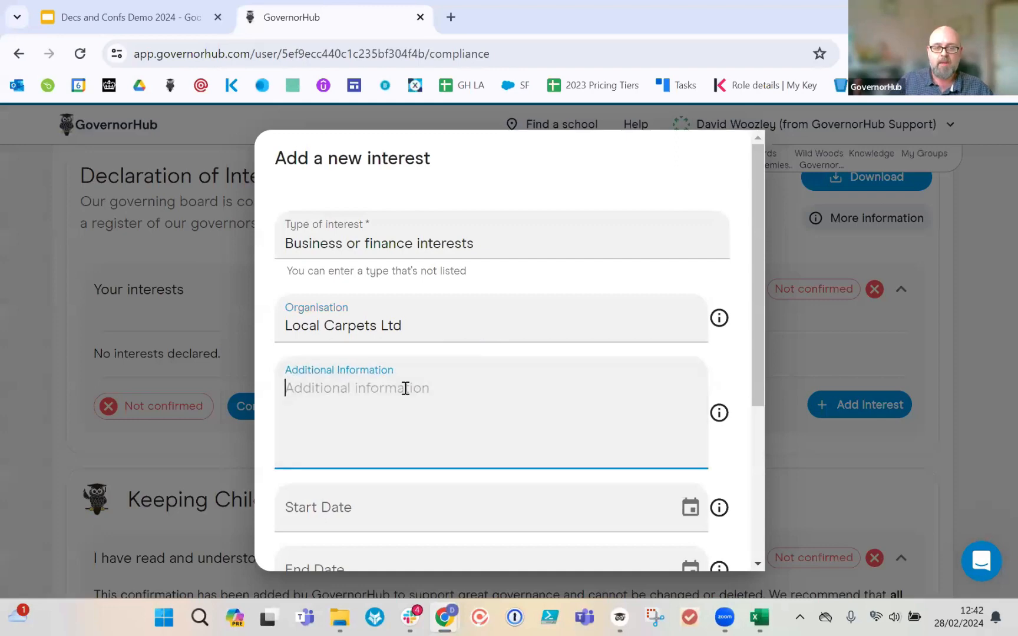
{"action": "type", "text": "Owner "}
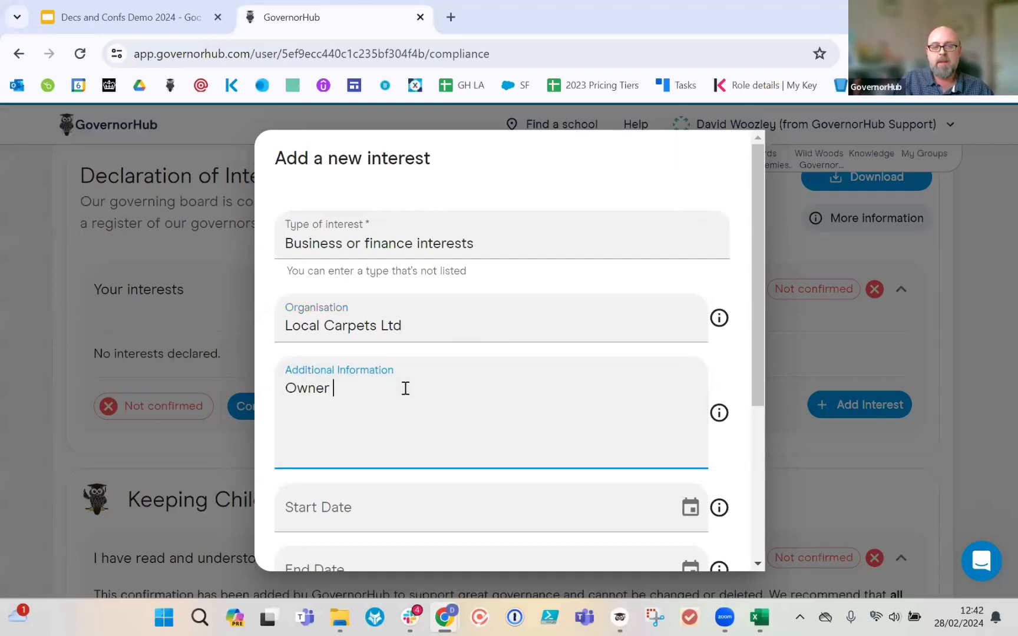
{"action": "type", "text": "of nurs"}
{"action": "key", "text": "BackSpace"}
{"action": "key", "text": "BackSpace"}
{"action": "key", "text": "BackSpace"}
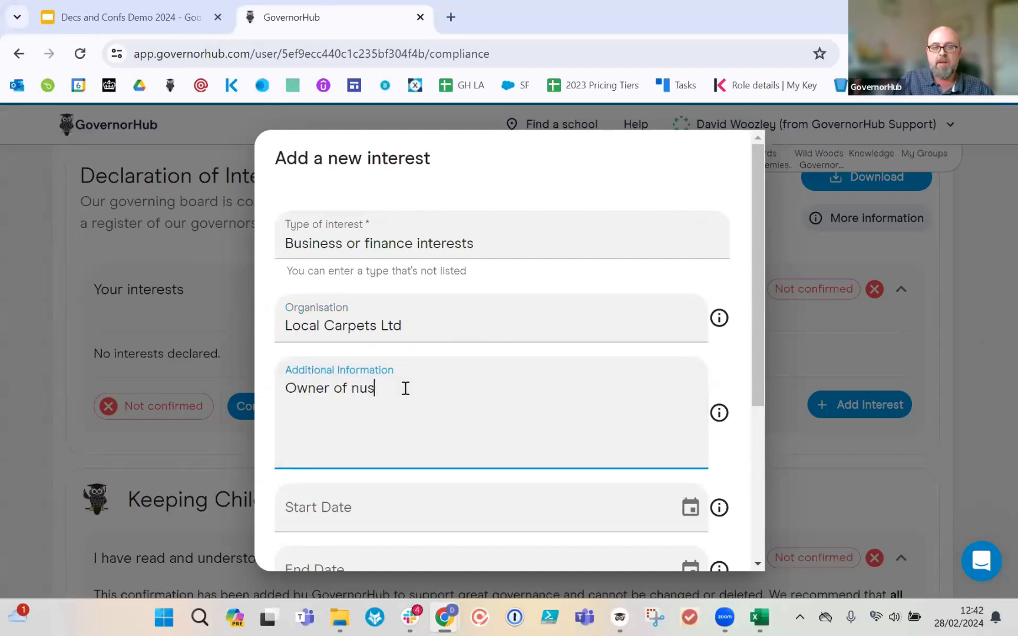
{"action": "key", "text": "BackSpace"}
{"action": "type", "text": "business"}
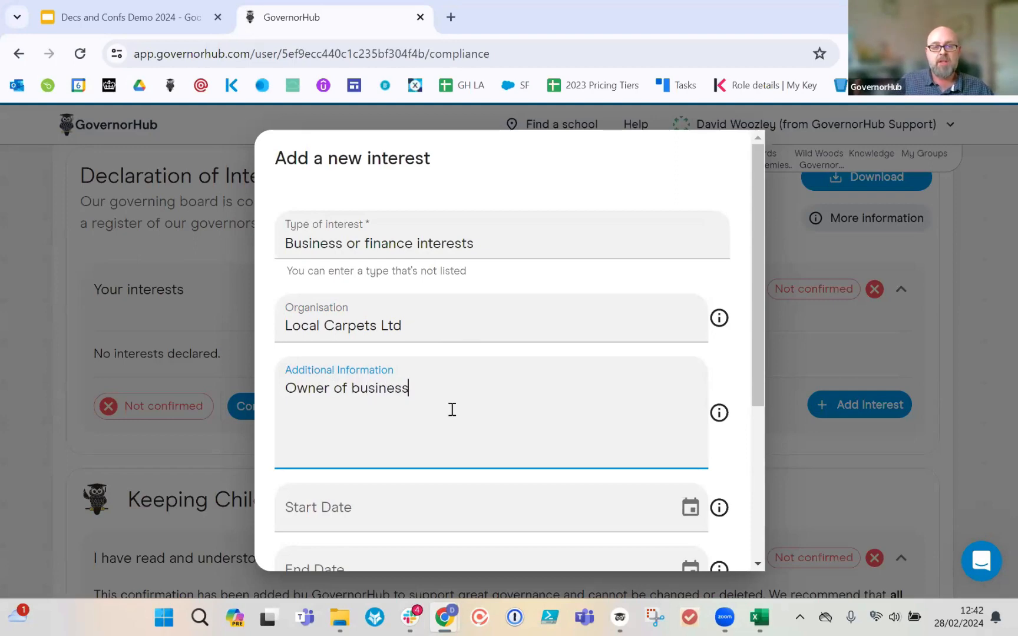
Step: Set the interest's start date to 01/09/2023
{"action": "scroll", "coordinate": [451, 410], "scroll_direction": "down", "scroll_amount": 2}
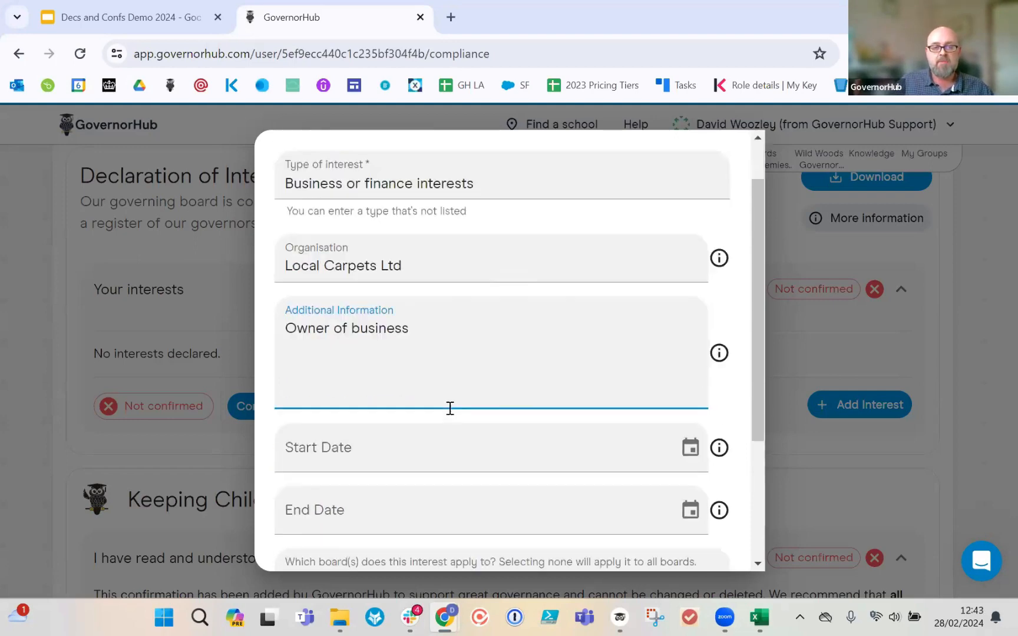
{"action": "scroll", "coordinate": [458, 389], "scroll_direction": "down", "scroll_amount": 2}
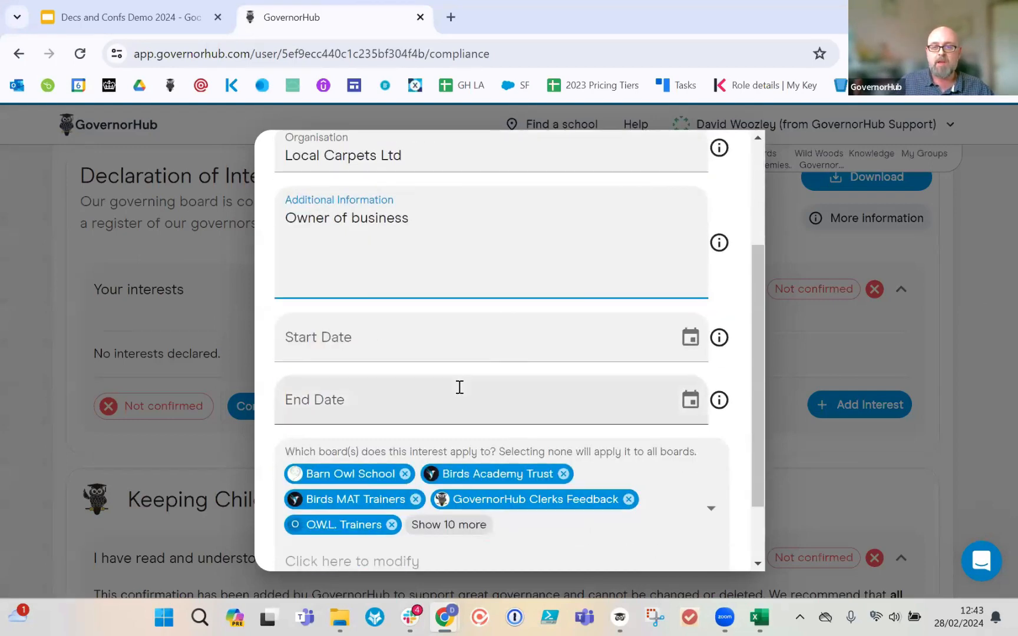
{"action": "scroll", "coordinate": [455, 388], "scroll_direction": "down", "scroll_amount": 2}
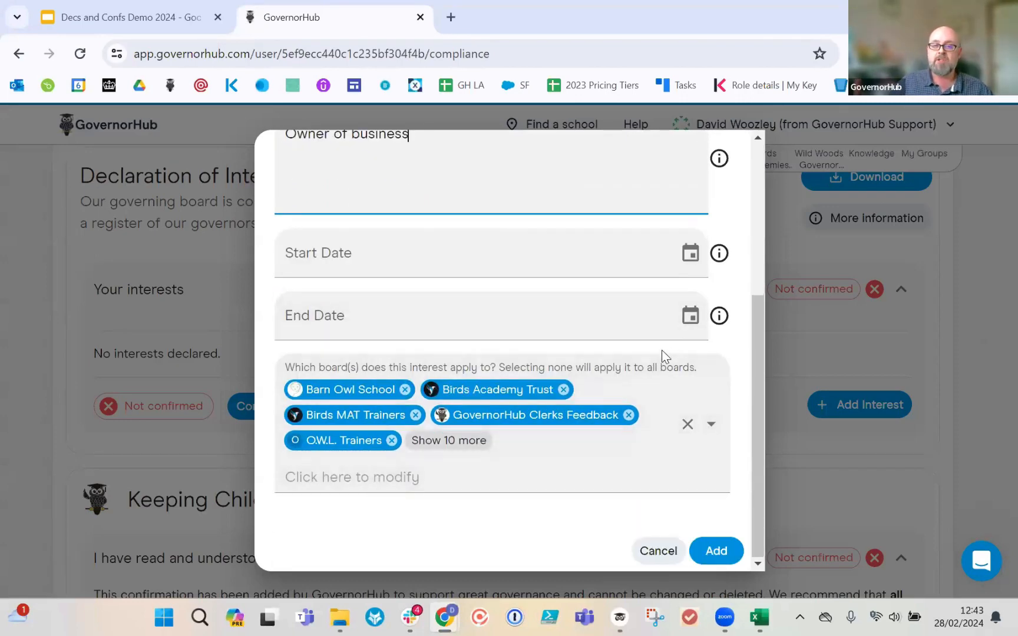
{"action": "left_click", "coordinate": [691, 267]}
{"action": "left_click", "coordinate": [486, 309]}
{"action": "left_click", "coordinate": [487, 310]}
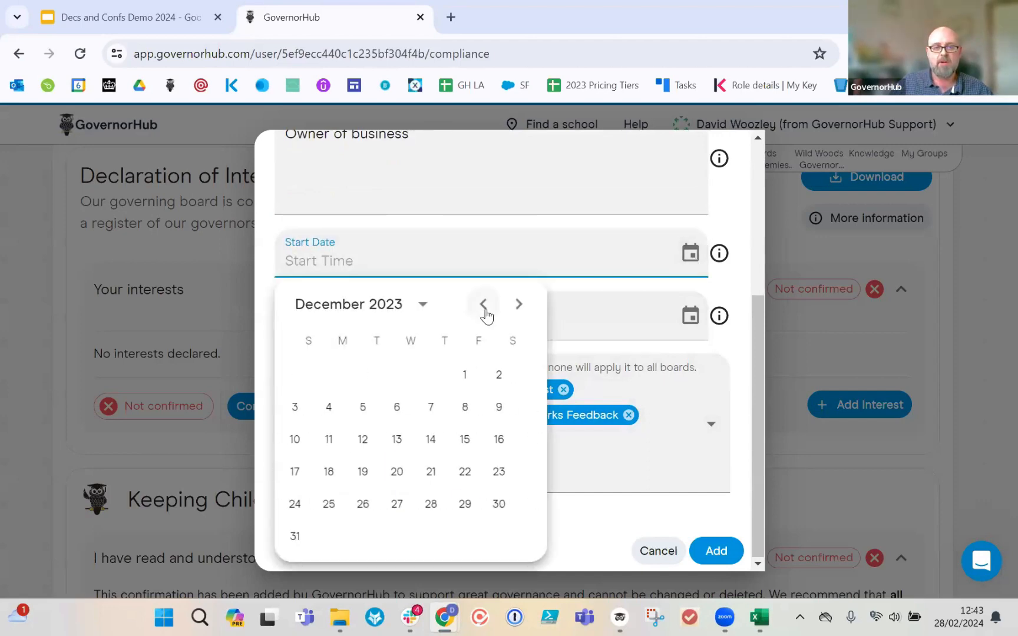
{"action": "left_click", "coordinate": [488, 310]}
{"action": "left_click", "coordinate": [487, 311]}
{"action": "left_click", "coordinate": [487, 308]}
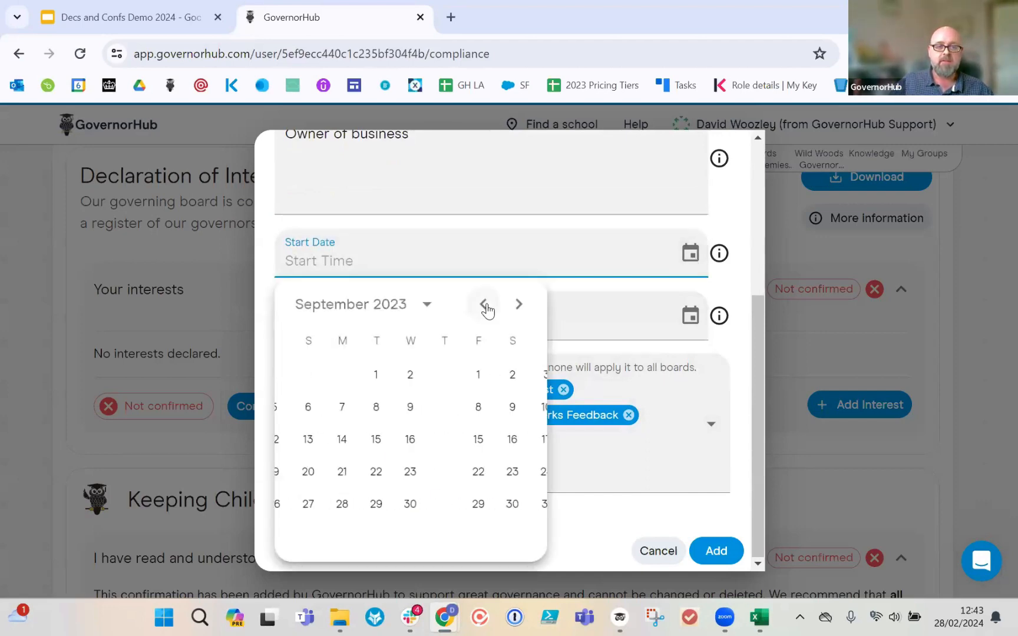
{"action": "left_click", "coordinate": [483, 375]}
Step: Set the interest's end date to 31/08/2024
{"action": "scroll", "coordinate": [491, 295], "scroll_direction": "up", "scroll_amount": 2}
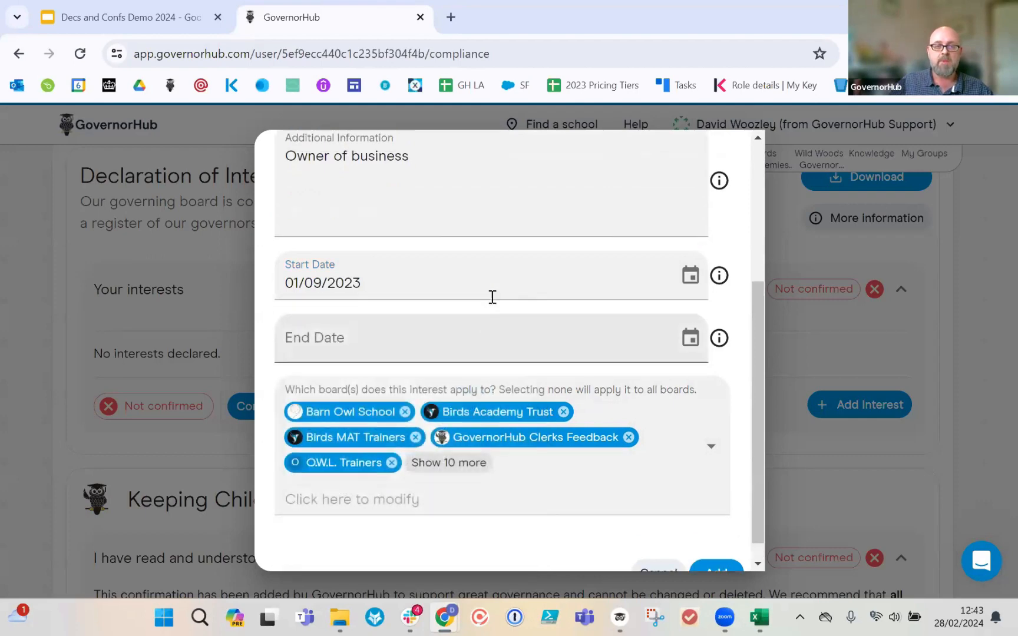
{"action": "scroll", "coordinate": [493, 307], "scroll_direction": "up", "scroll_amount": 3}
{"action": "scroll", "coordinate": [493, 307], "scroll_direction": "down", "scroll_amount": 3}
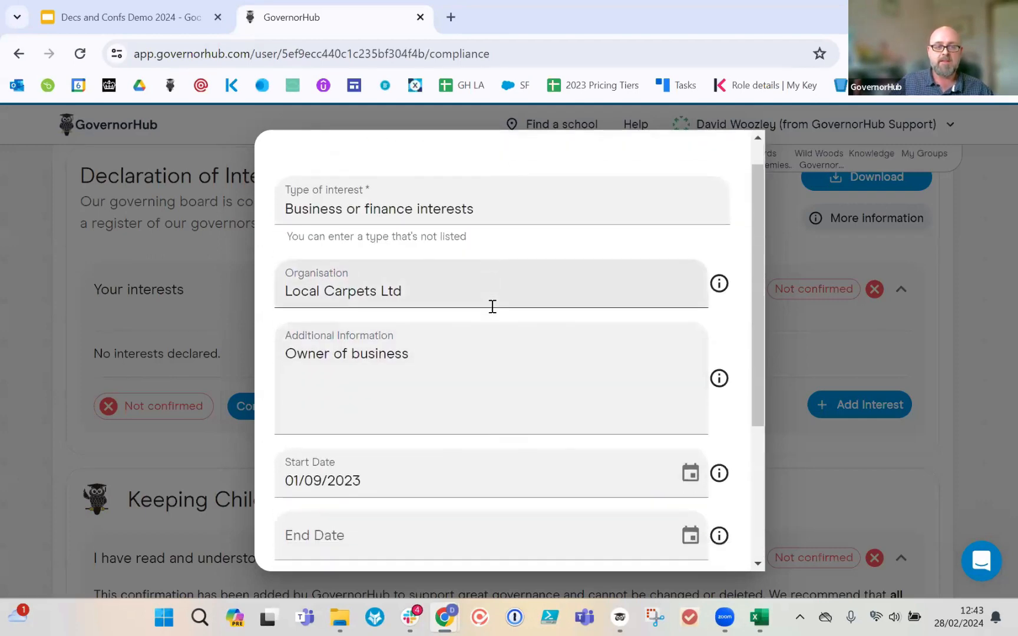
{"action": "left_click", "coordinate": [692, 403]}
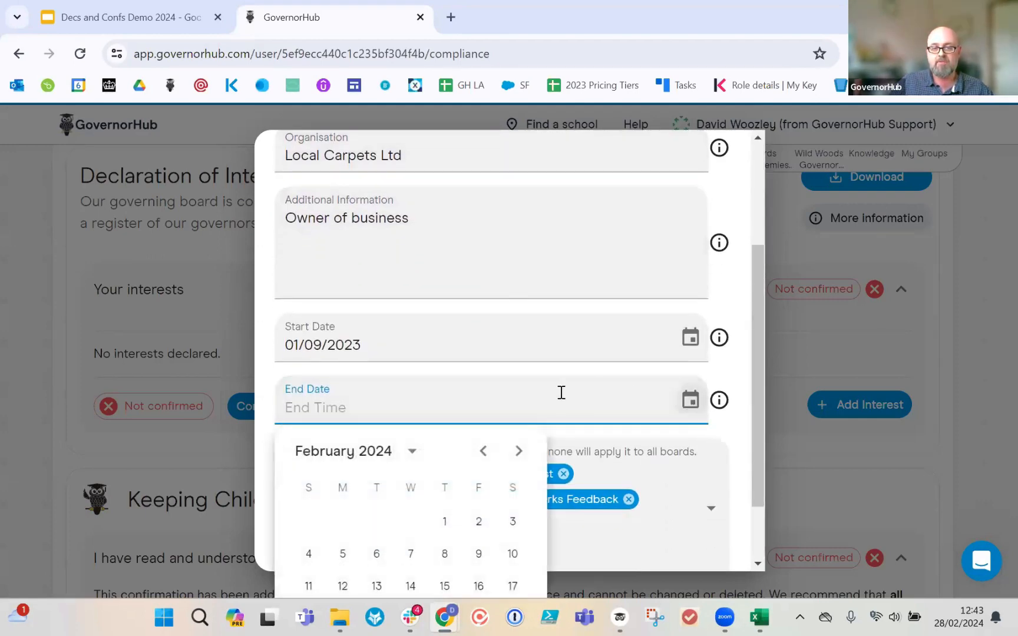
{"action": "left_click", "coordinate": [524, 458]}
{"action": "left_click", "coordinate": [524, 458]}
{"action": "left_click", "coordinate": [524, 458]}
{"action": "left_click", "coordinate": [524, 457]}
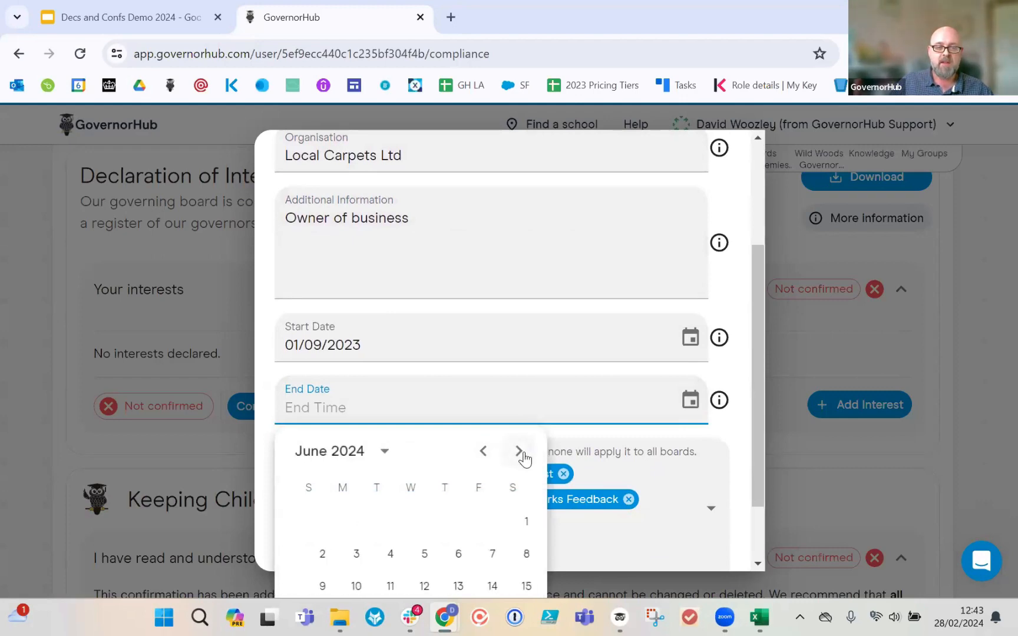
{"action": "left_click", "coordinate": [524, 458]}
{"action": "left_click", "coordinate": [524, 458]}
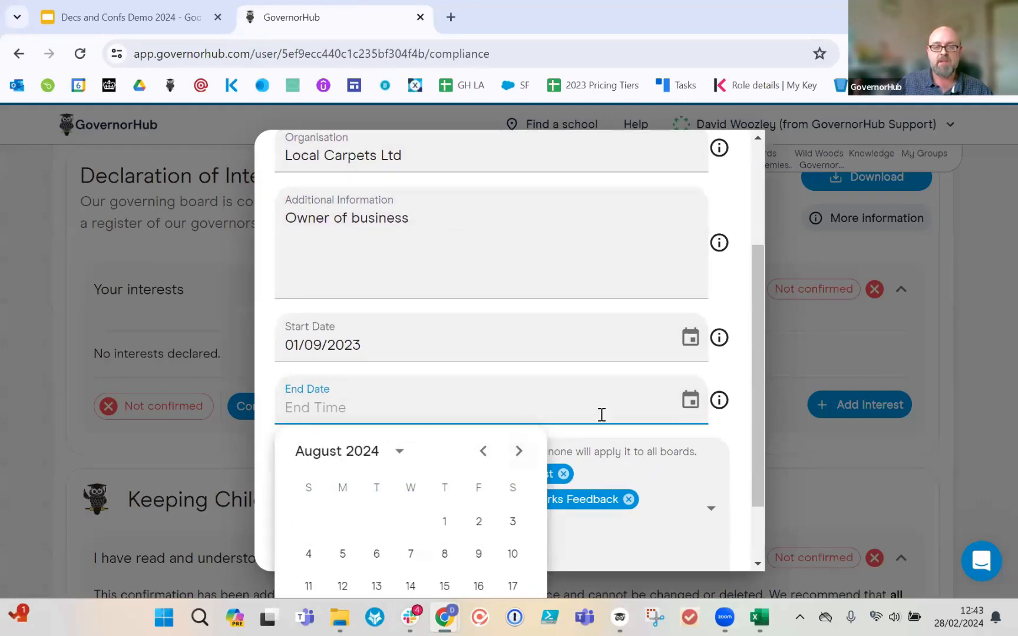
{"action": "scroll", "coordinate": [604, 418], "scroll_direction": "down", "scroll_amount": 2}
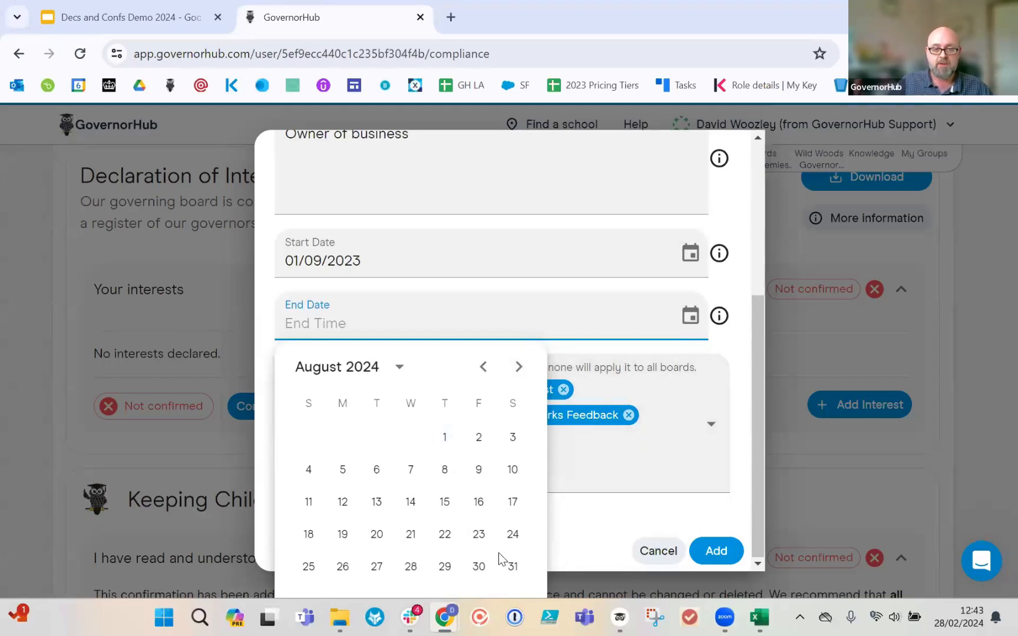
{"action": "left_click", "coordinate": [512, 567]}
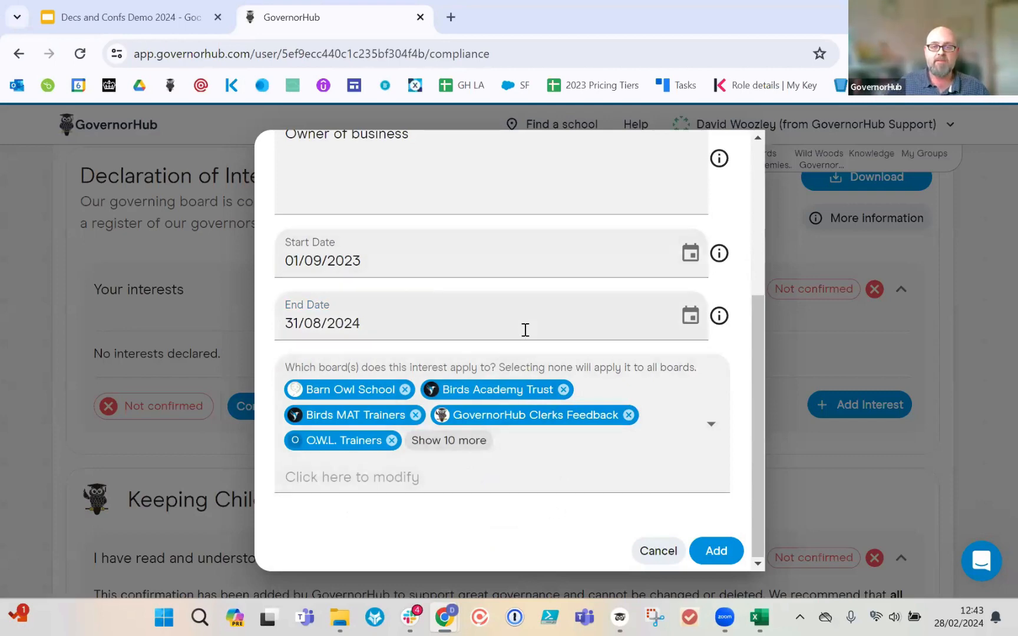
Step: Review the available types of interest once more without changing the chosen type
{"action": "scroll", "coordinate": [525, 330], "scroll_direction": "up", "scroll_amount": 5}
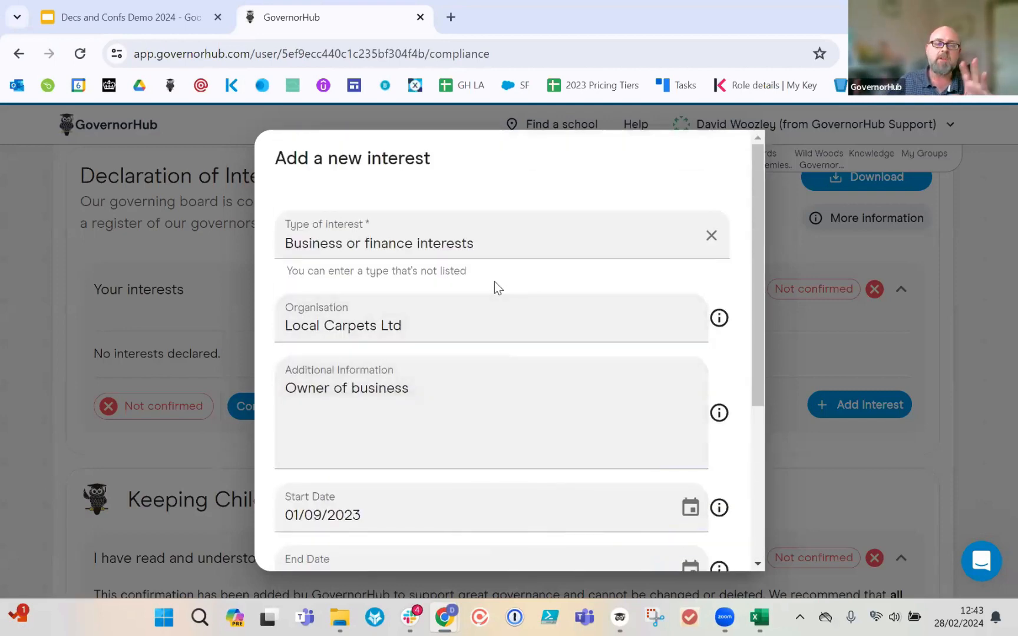
{"action": "left_click", "coordinate": [502, 242]}
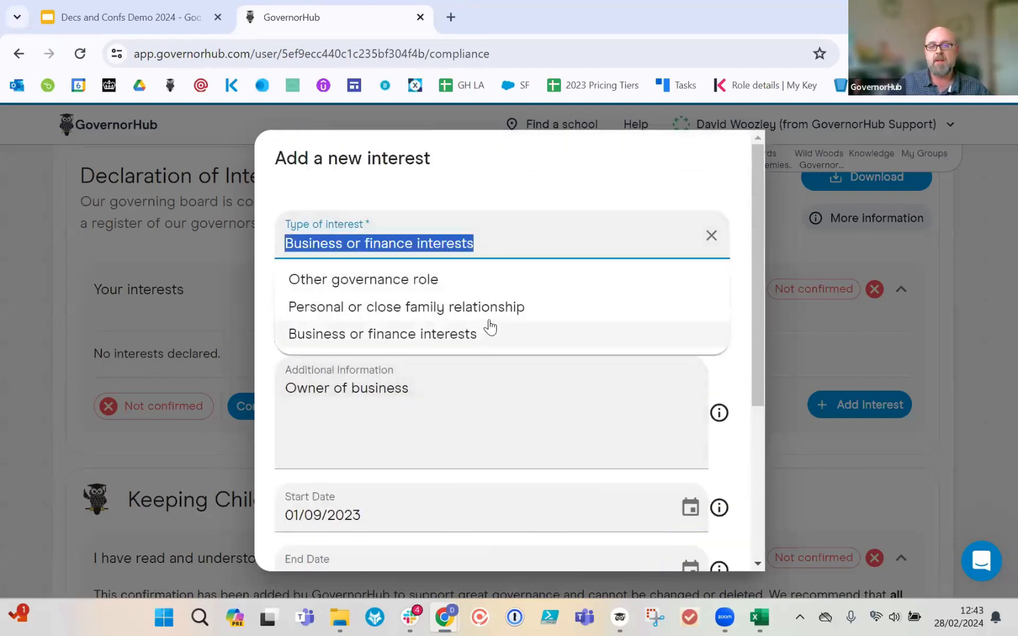
{"action": "left_click", "coordinate": [511, 257]}
{"action": "left_click", "coordinate": [747, 342]}
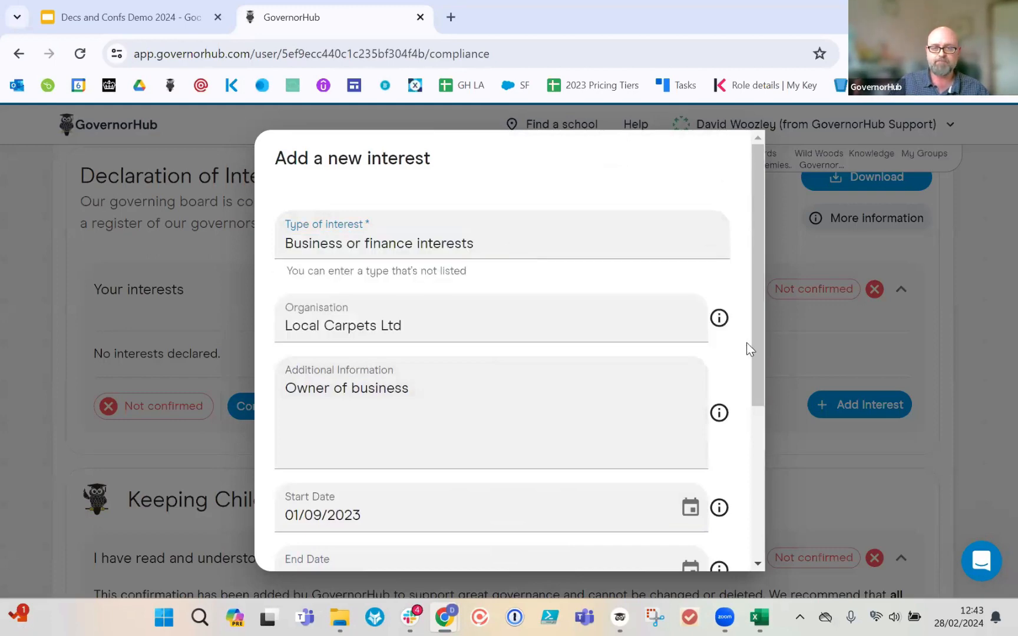
Step: Remove boards from the interest so that it applies only to Barn Owl School, Birds Academy Trust and The Nest Academy
{"action": "scroll", "coordinate": [517, 361], "scroll_direction": "down", "scroll_amount": 2}
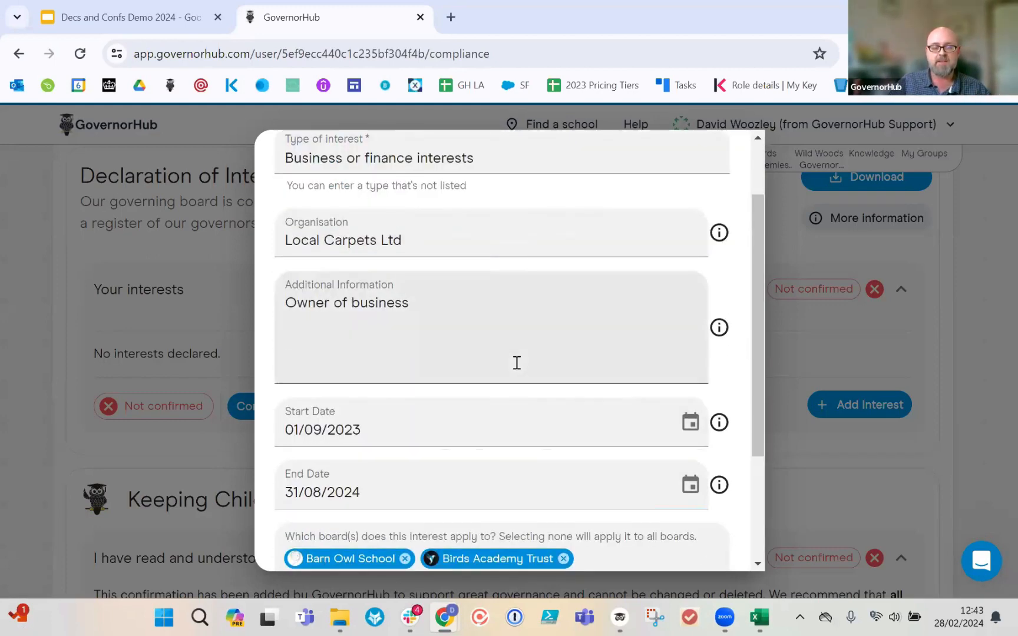
{"action": "scroll", "coordinate": [517, 362], "scroll_direction": "down", "scroll_amount": 1}
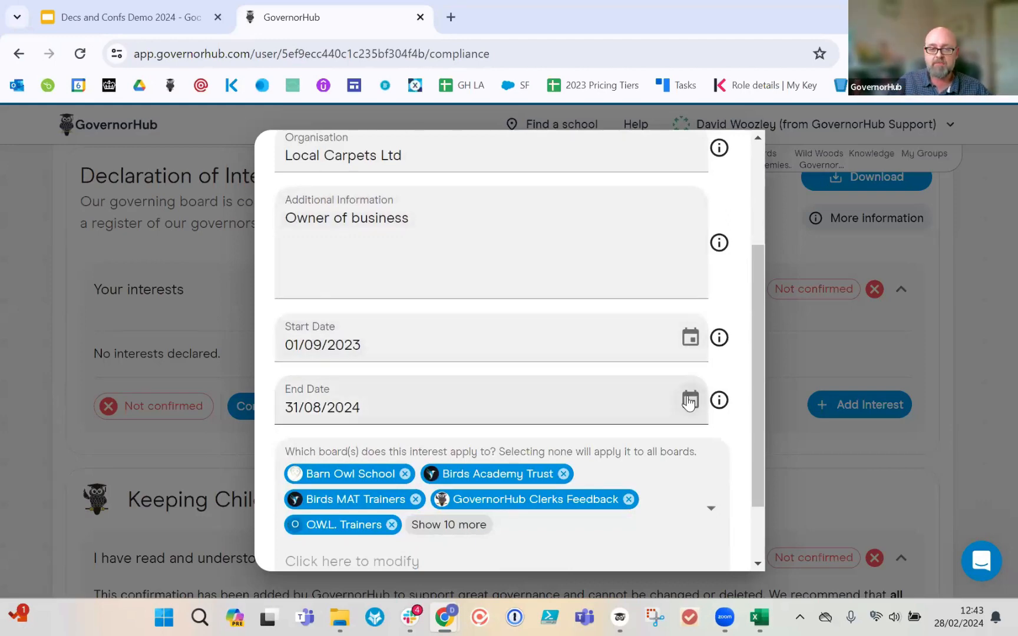
{"action": "scroll", "coordinate": [689, 401], "scroll_direction": "down", "scroll_amount": 1}
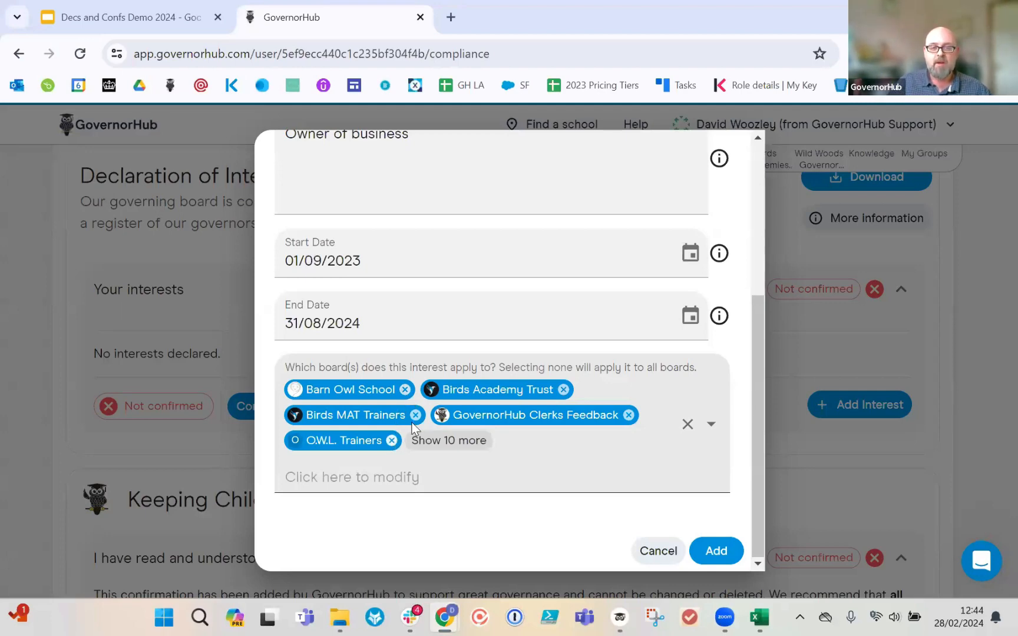
{"action": "left_click", "coordinate": [391, 441]}
{"action": "left_click", "coordinate": [415, 415]}
{"action": "left_click", "coordinate": [416, 440]}
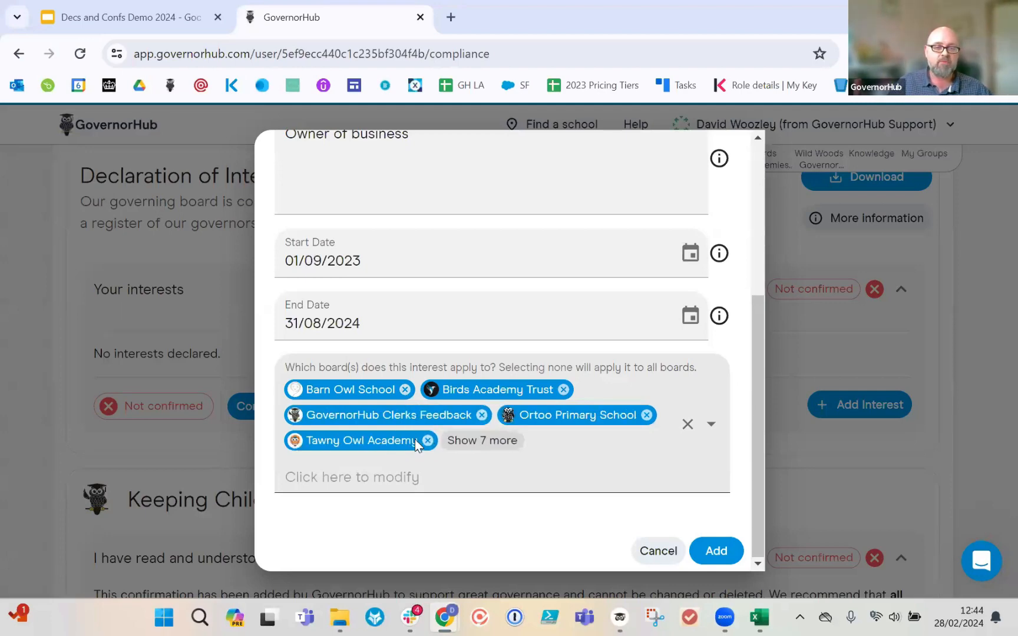
{"action": "left_click", "coordinate": [481, 415]}
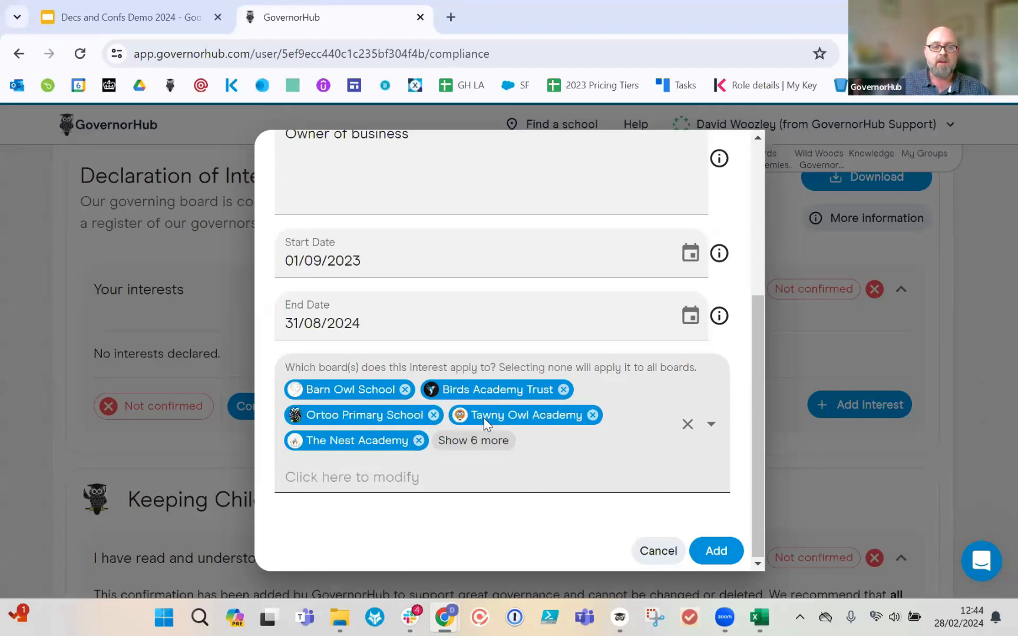
{"action": "left_click", "coordinate": [434, 416]}
{"action": "left_click", "coordinate": [430, 440]}
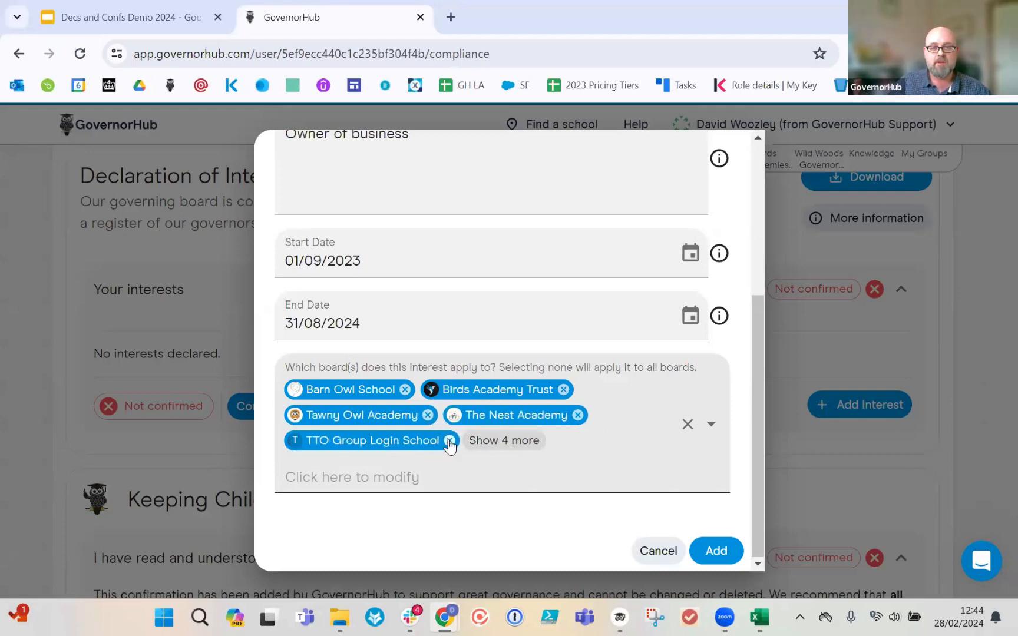
{"action": "left_click", "coordinate": [442, 441]}
{"action": "left_click", "coordinate": [442, 441]}
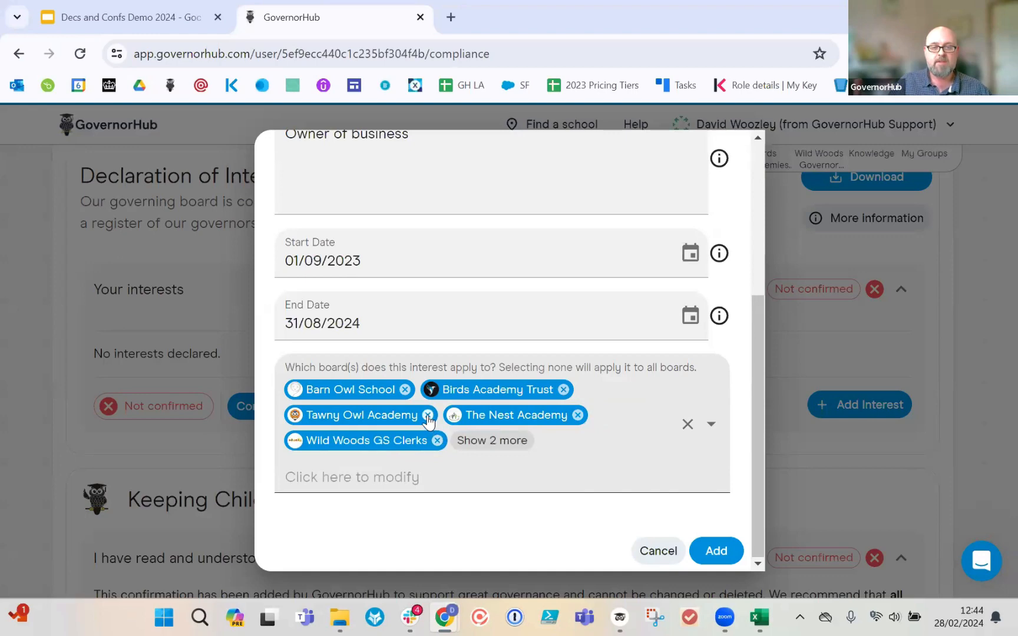
{"action": "left_click", "coordinate": [428, 415]}
{"action": "left_click", "coordinate": [446, 441]}
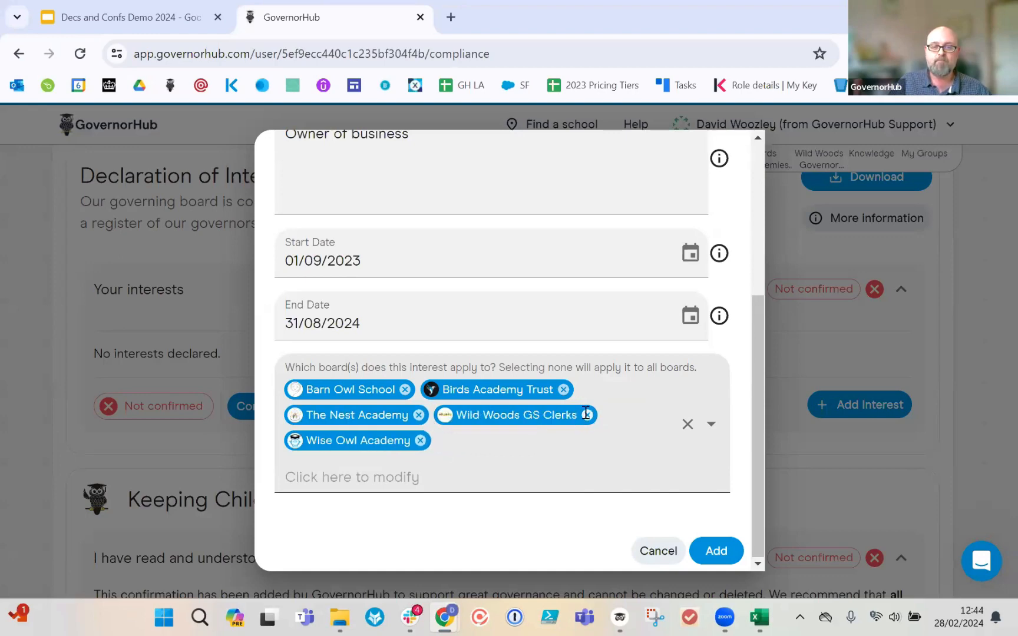
{"action": "left_click", "coordinate": [587, 416]}
{"action": "left_click", "coordinate": [570, 440]}
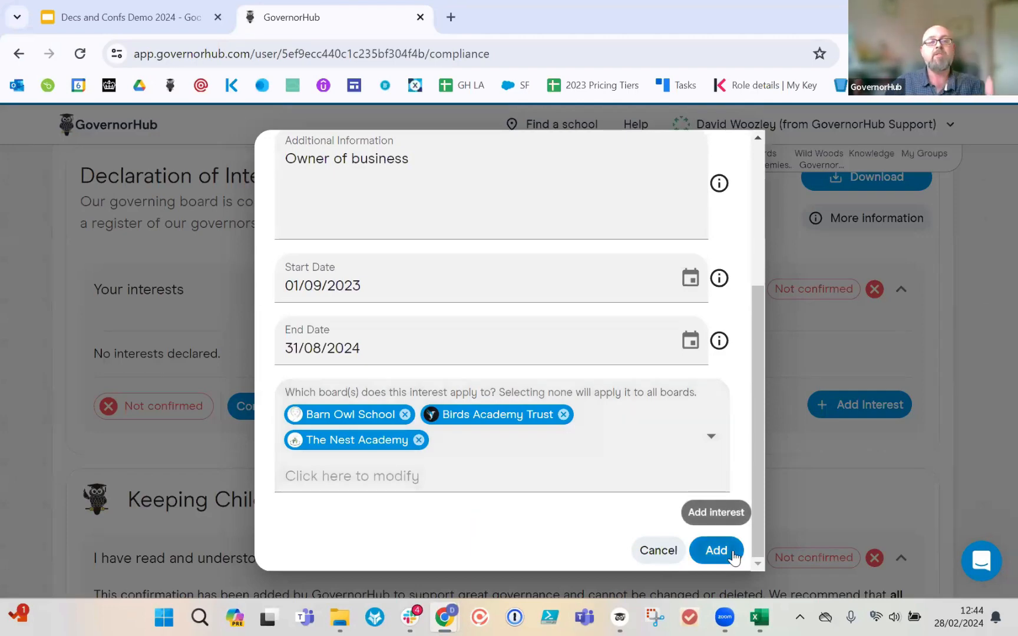
Step: Check the completed interest details and add the interest to the declaration of interests
{"action": "scroll", "coordinate": [659, 429], "scroll_direction": "up", "scroll_amount": 4}
{"action": "scroll", "coordinate": [664, 432], "scroll_direction": "down", "scroll_amount": 4}
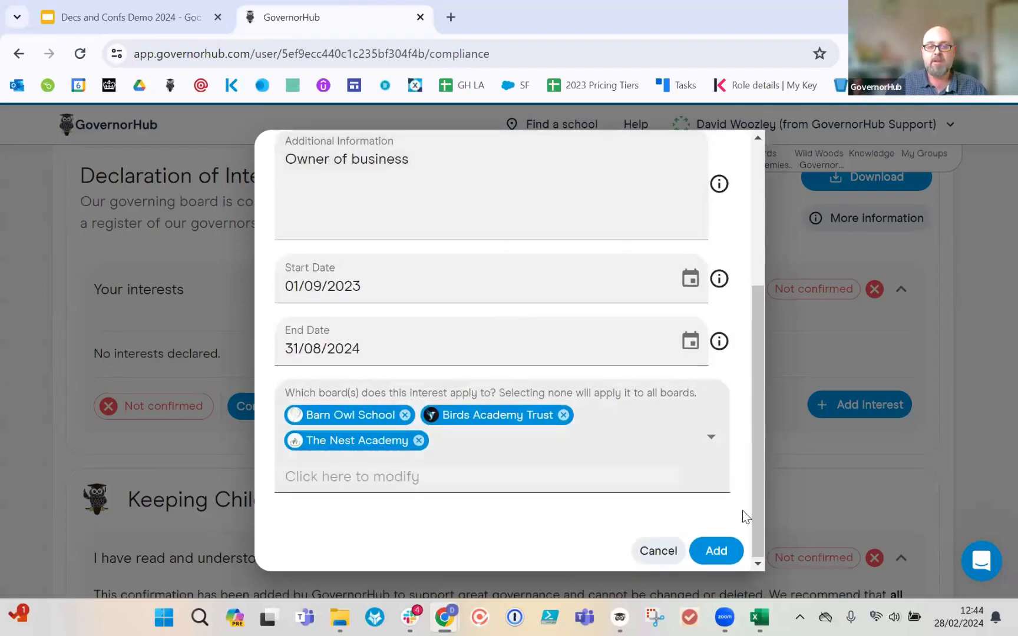
{"action": "left_click", "coordinate": [729, 548]}
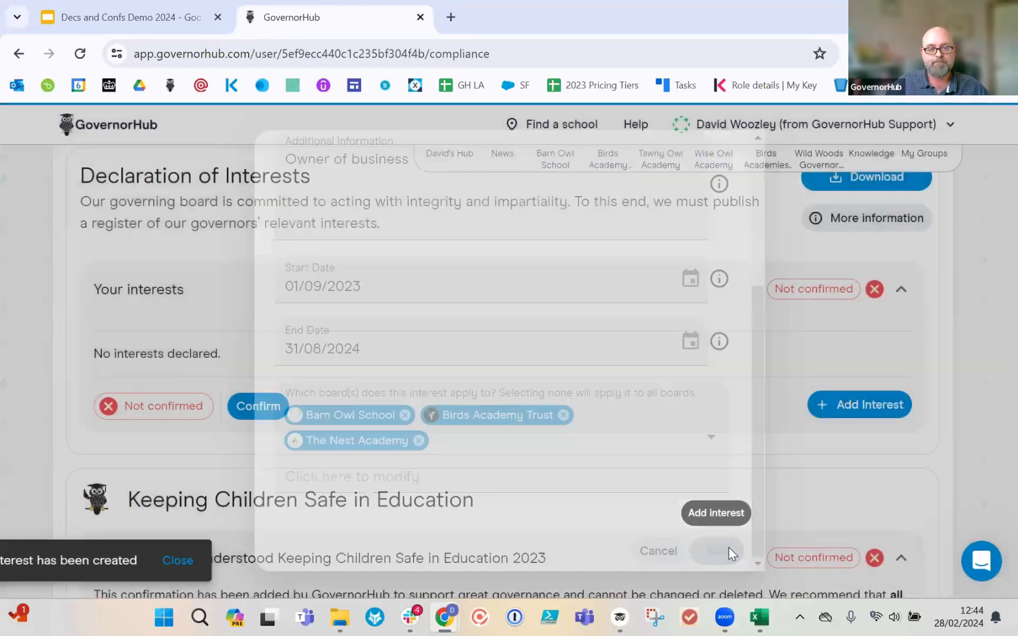
Step: Review the new Local Carpets Ltd entry and check which boards it applies to
{"action": "scroll", "coordinate": [666, 431], "scroll_direction": "down", "scroll_amount": 2}
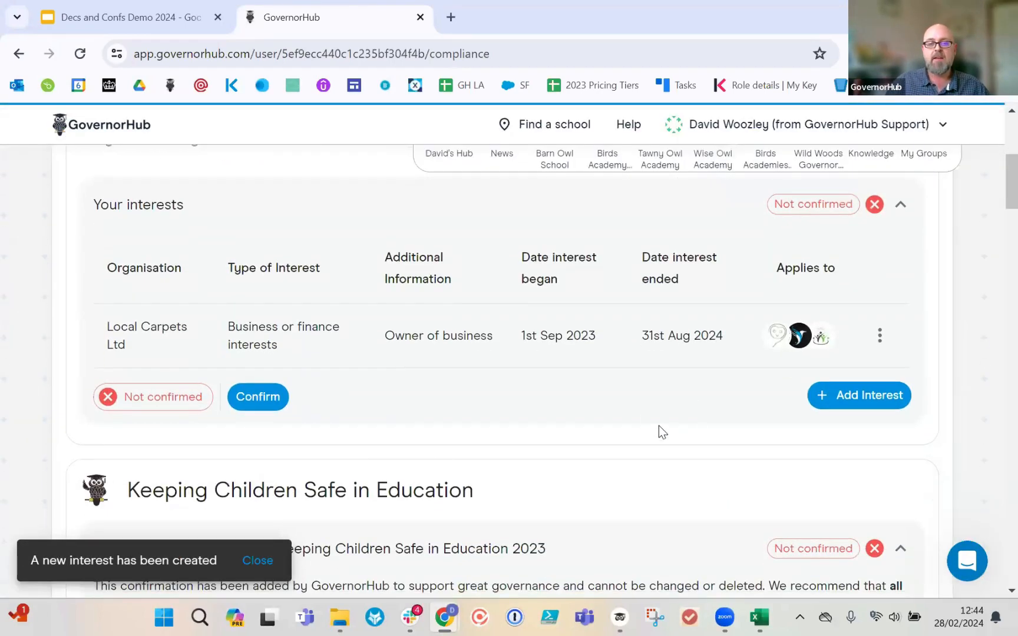
{"action": "scroll", "coordinate": [636, 420], "scroll_direction": "up", "scroll_amount": 2}
{"action": "scroll", "coordinate": [220, 325], "scroll_direction": "up", "scroll_amount": 2}
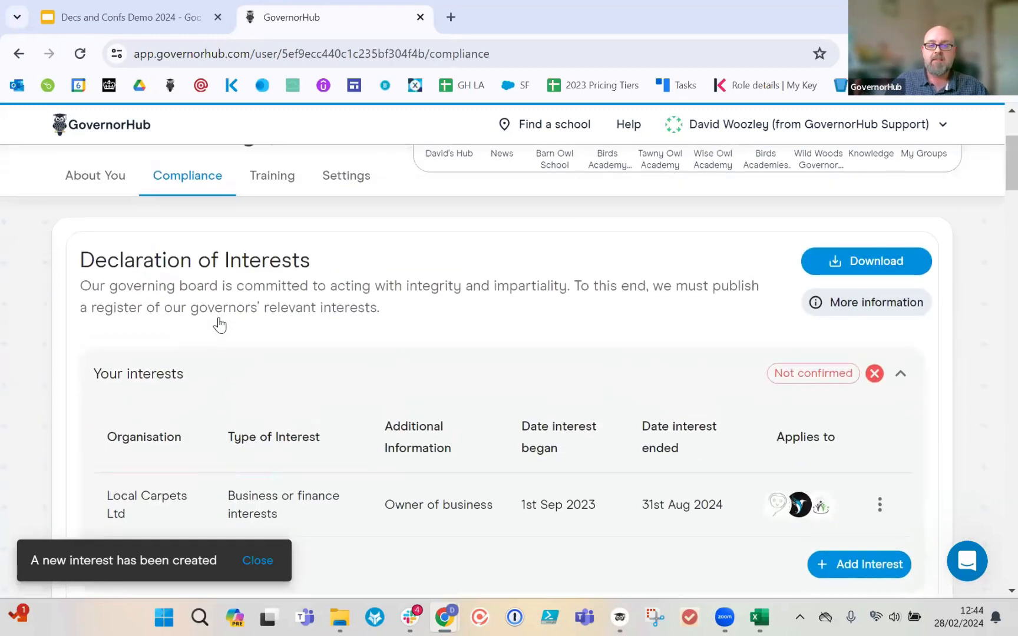
{"action": "scroll", "coordinate": [220, 325], "scroll_direction": "down", "scroll_amount": 4}
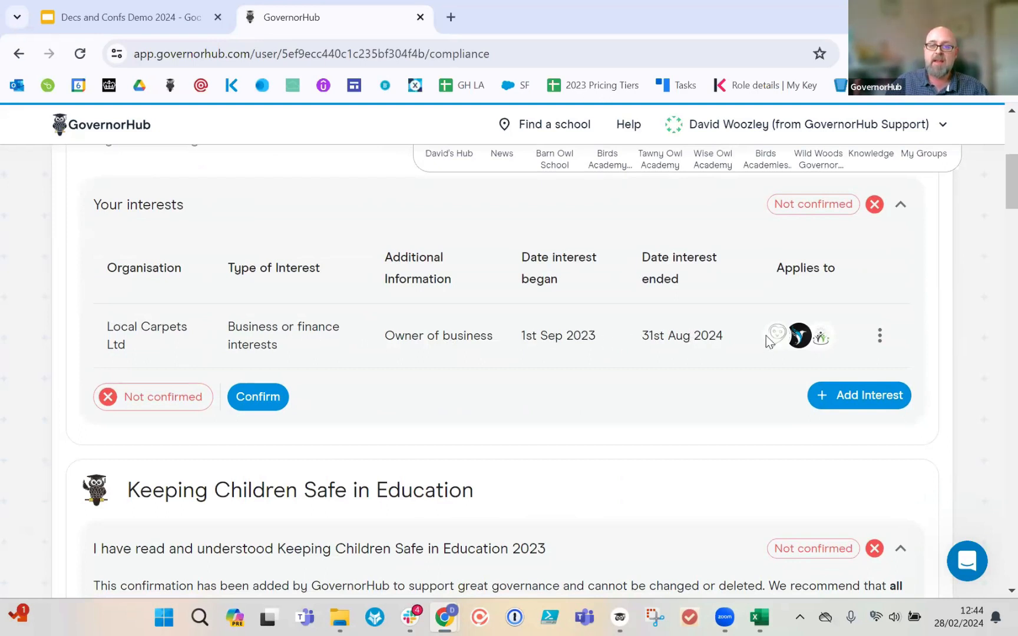
{"action": "mouse_move", "coordinate": [769, 337]}
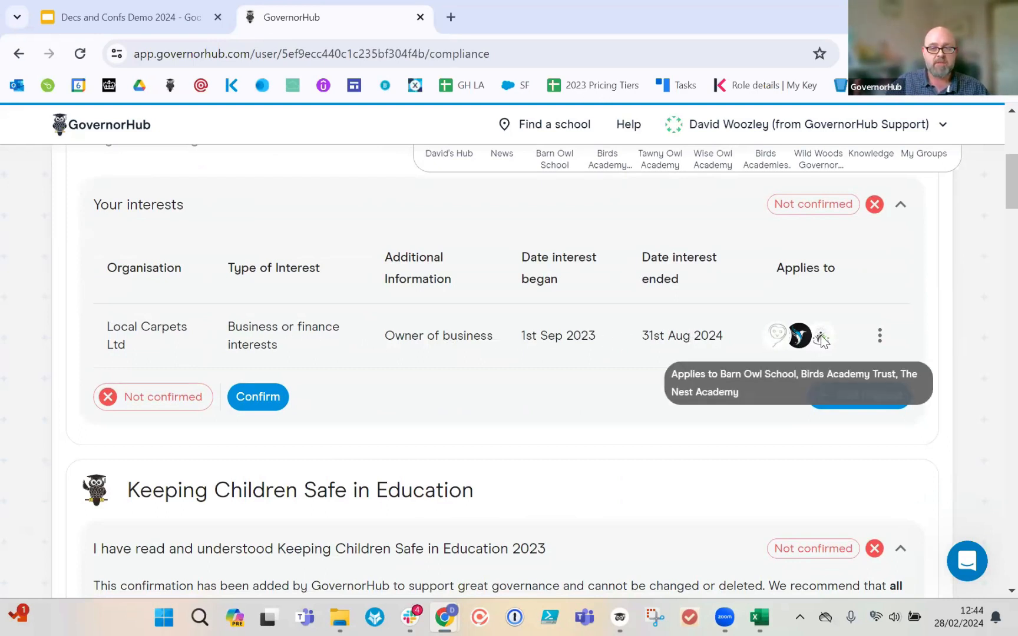
Step: Confirm the declaration of interests
{"action": "scroll", "coordinate": [700, 353], "scroll_direction": "up", "scroll_amount": 1}
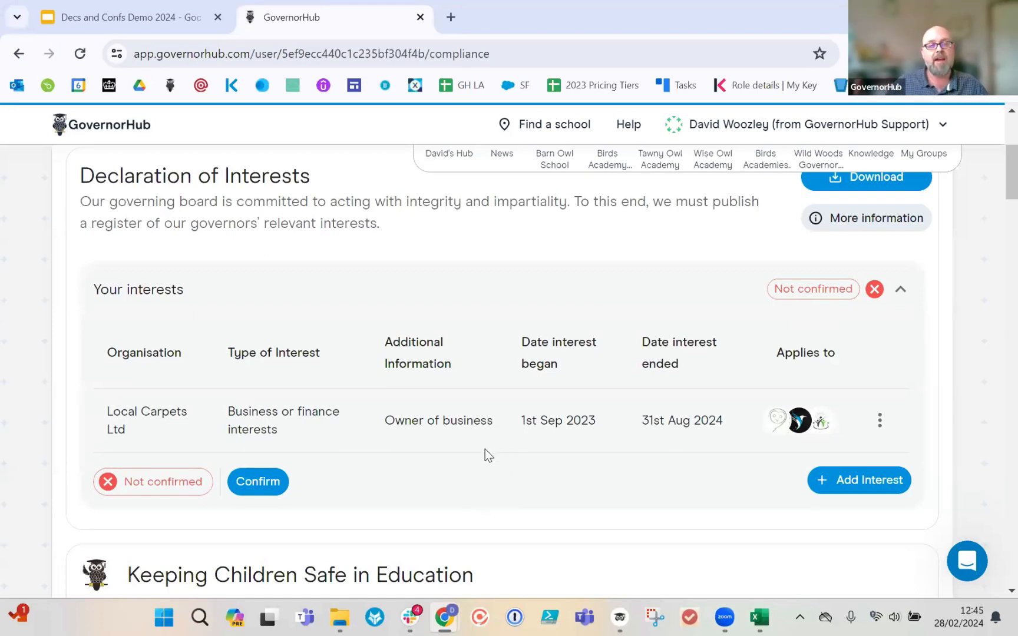
{"action": "scroll", "coordinate": [475, 491], "scroll_direction": "up", "scroll_amount": 1}
{"action": "scroll", "coordinate": [475, 491], "scroll_direction": "down", "scroll_amount": 1}
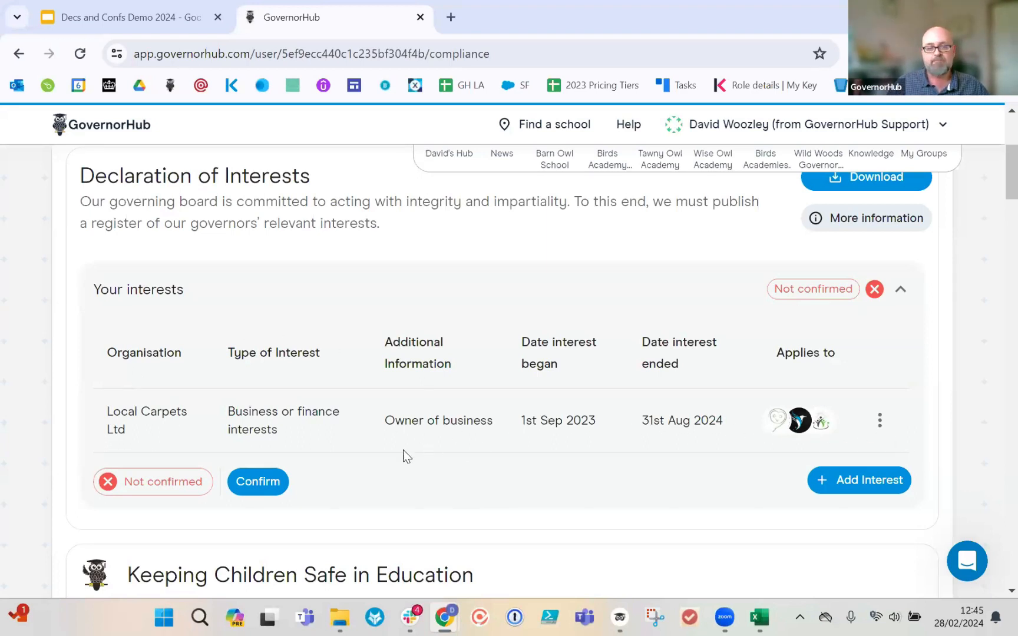
{"action": "left_click", "coordinate": [258, 483]}
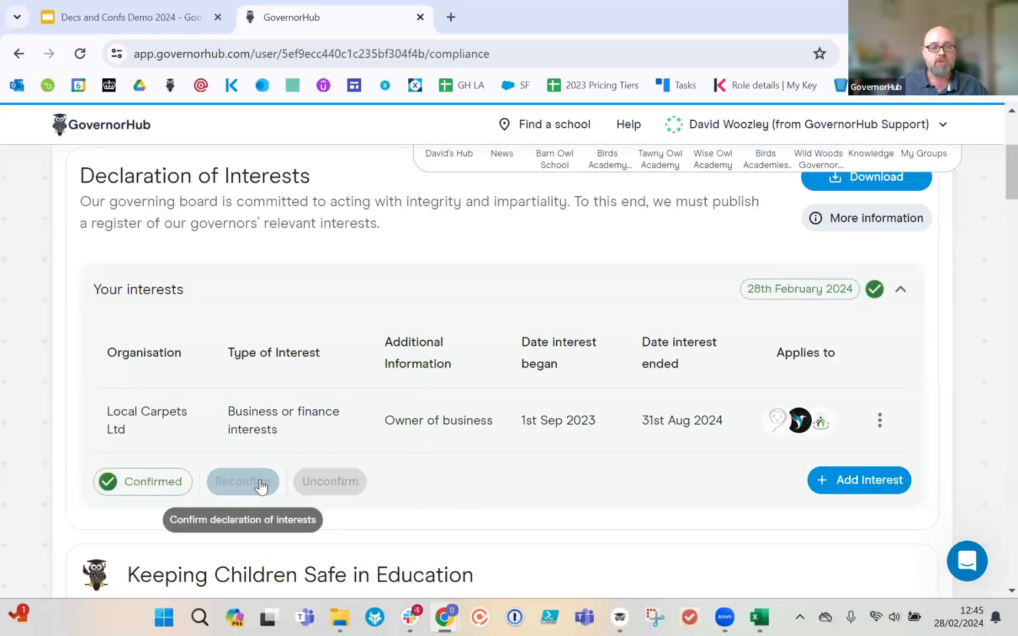
Step: Examine the confirmed declaration of interests, including its confirmation date and the options to reconfirm or unconfirm it
{"action": "mouse_move", "coordinate": [822, 287]}
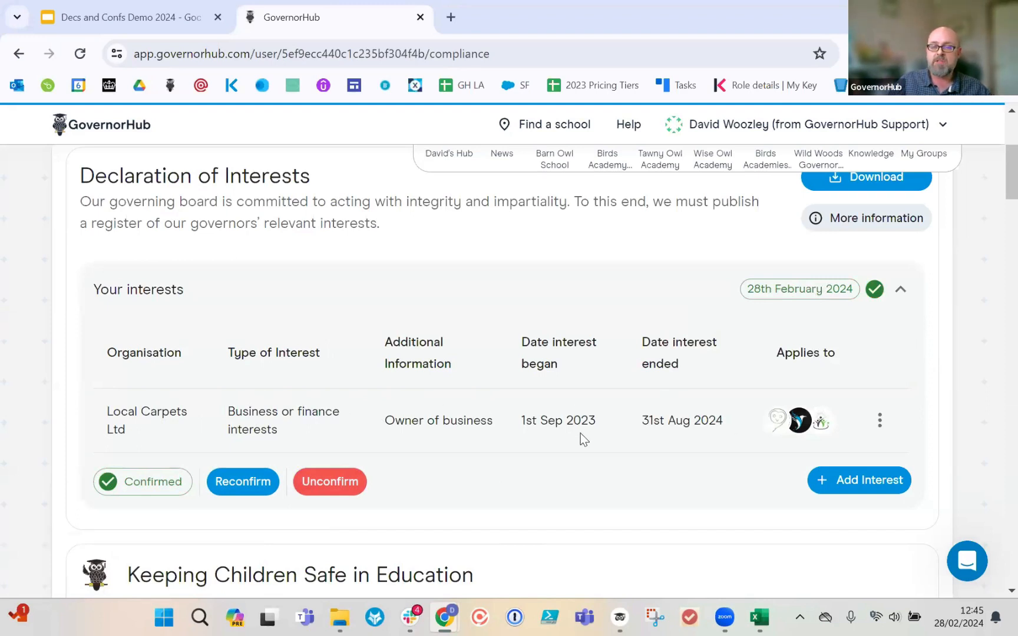
{"action": "mouse_move", "coordinate": [785, 284]}
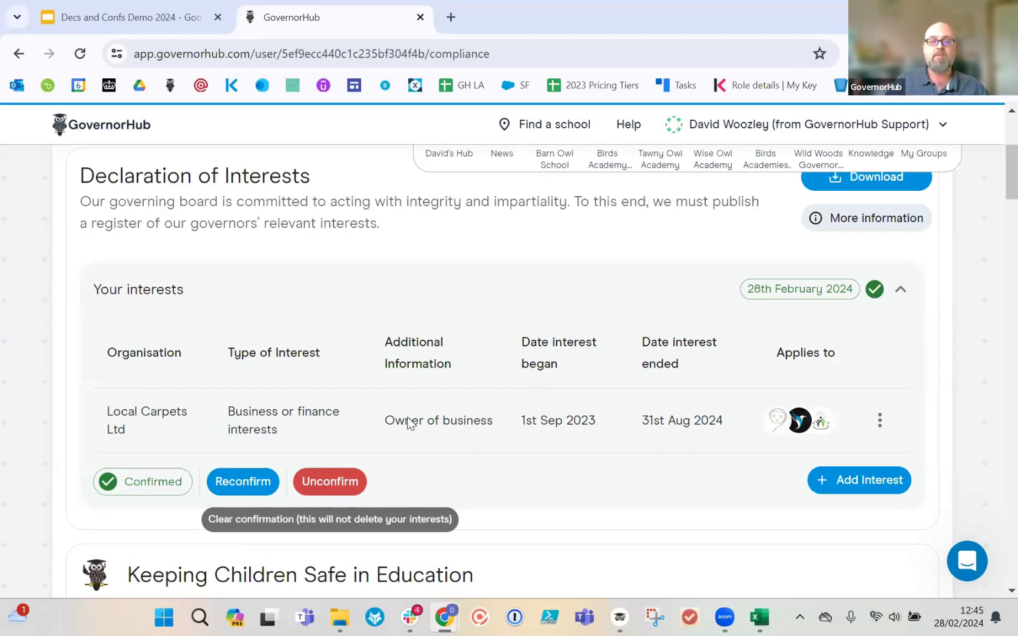
{"action": "scroll", "coordinate": [450, 397], "scroll_direction": "up", "scroll_amount": 3}
{"action": "scroll", "coordinate": [504, 435], "scroll_direction": "down", "scroll_amount": 4}
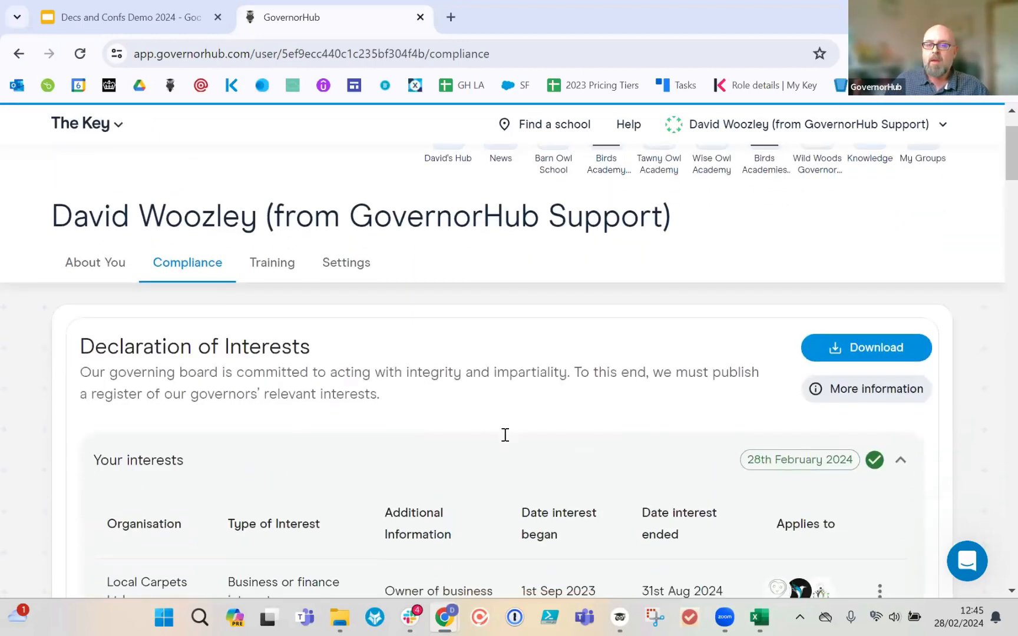
{"action": "scroll", "coordinate": [504, 435], "scroll_direction": "up", "scroll_amount": 2}
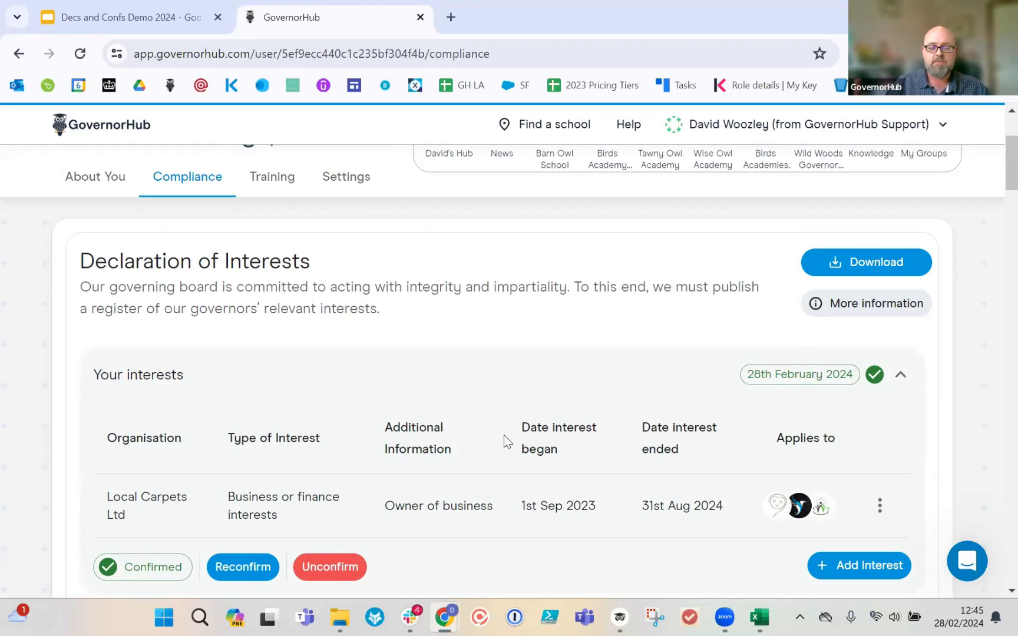
{"action": "scroll", "coordinate": [568, 402], "scroll_direction": "down", "scroll_amount": 4}
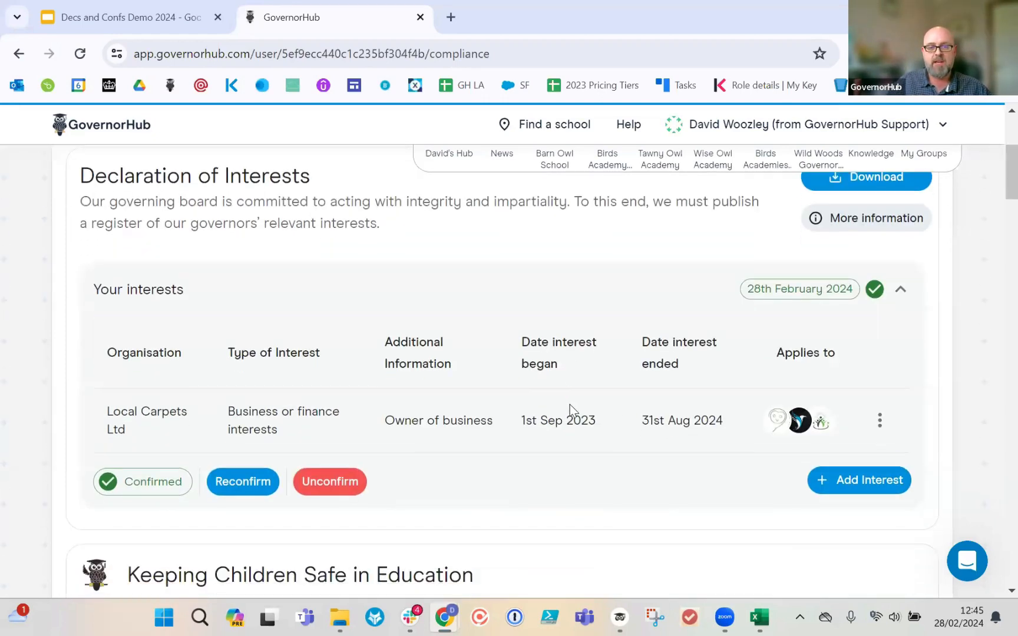
{"action": "scroll", "coordinate": [570, 410], "scroll_direction": "up", "scroll_amount": 2}
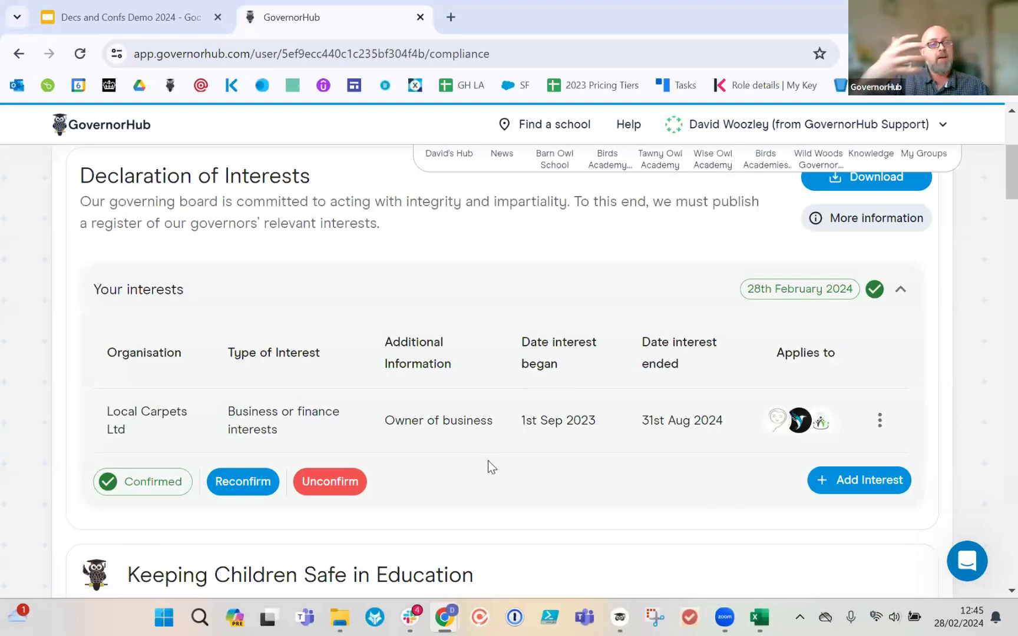
{"action": "scroll", "coordinate": [453, 495], "scroll_direction": "down", "scroll_amount": 5}
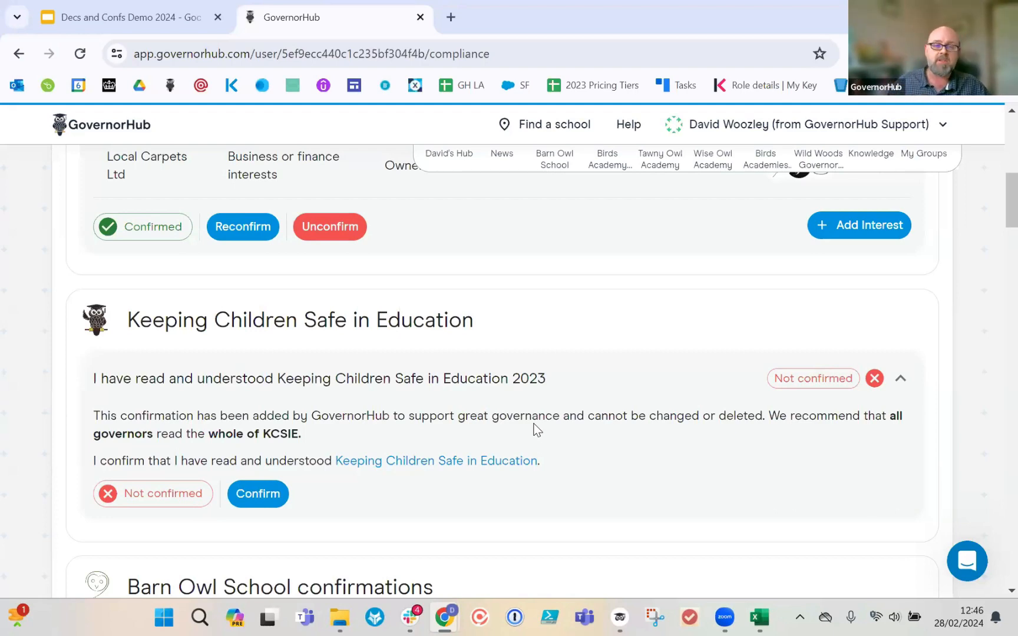
{"action": "scroll", "coordinate": [531, 398], "scroll_direction": "up", "scroll_amount": 5}
{"action": "scroll", "coordinate": [530, 398], "scroll_direction": "down", "scroll_amount": 2}
{"action": "scroll", "coordinate": [534, 398], "scroll_direction": "up", "scroll_amount": 1}
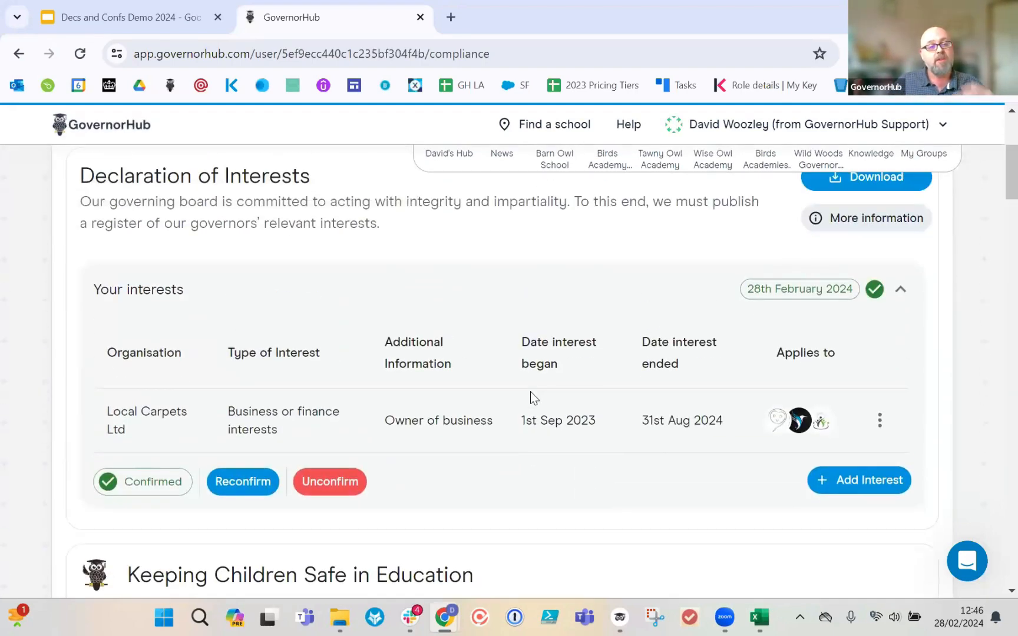
Step: Open the guidance linked in the Keeping Children Safe in Education confirmation and look through its published documents
{"action": "scroll", "coordinate": [531, 397], "scroll_direction": "down", "scroll_amount": 3}
{"action": "scroll", "coordinate": [523, 411], "scroll_direction": "up", "scroll_amount": 1}
{"action": "scroll", "coordinate": [527, 413], "scroll_direction": "down", "scroll_amount": 3}
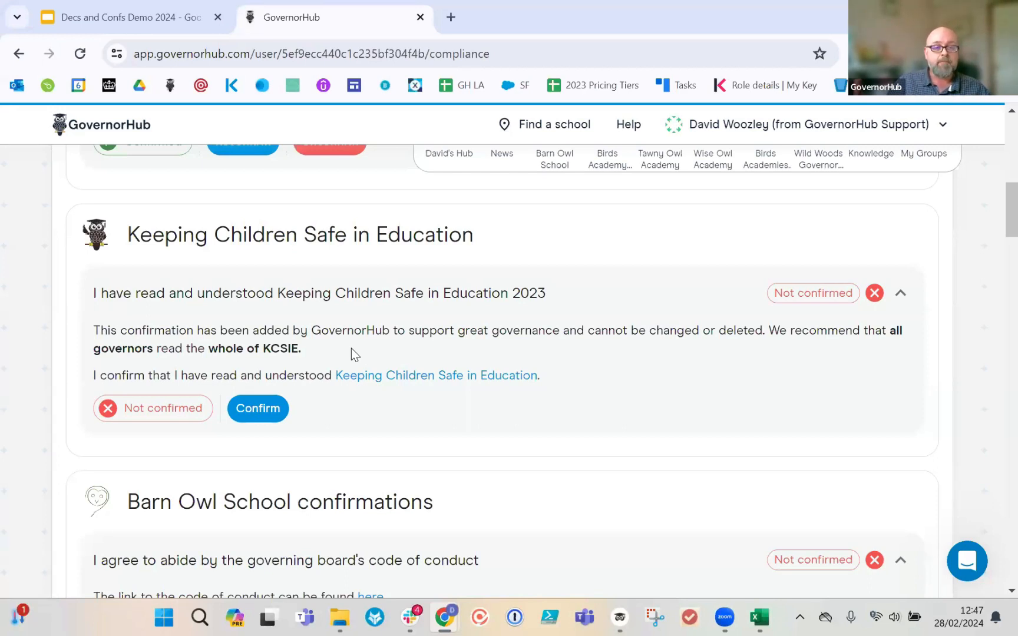
{"action": "left_click", "coordinate": [420, 375]}
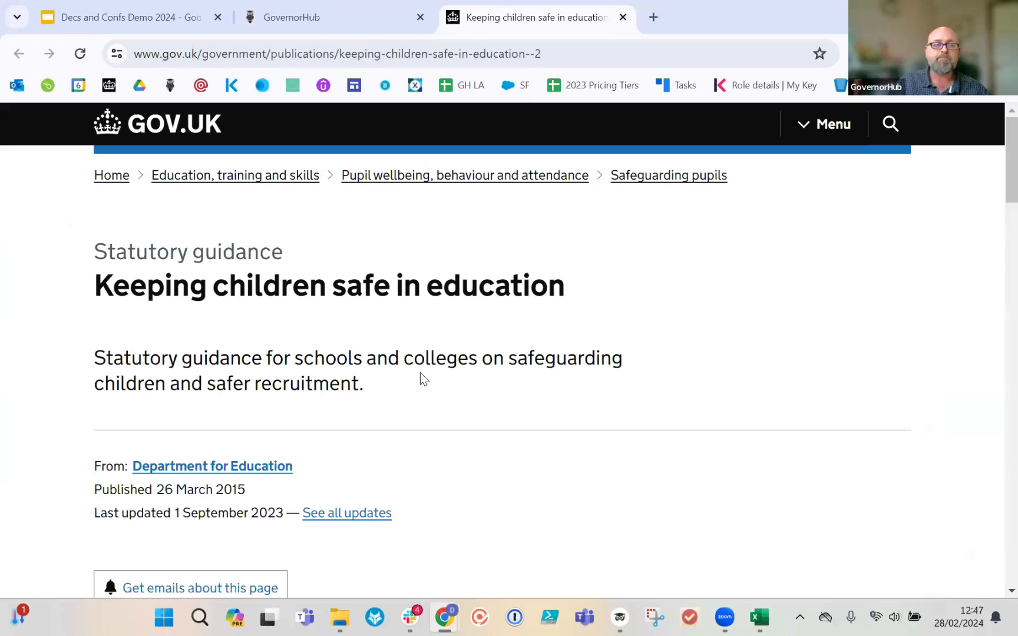
{"action": "scroll", "coordinate": [552, 416], "scroll_direction": "down", "scroll_amount": 3}
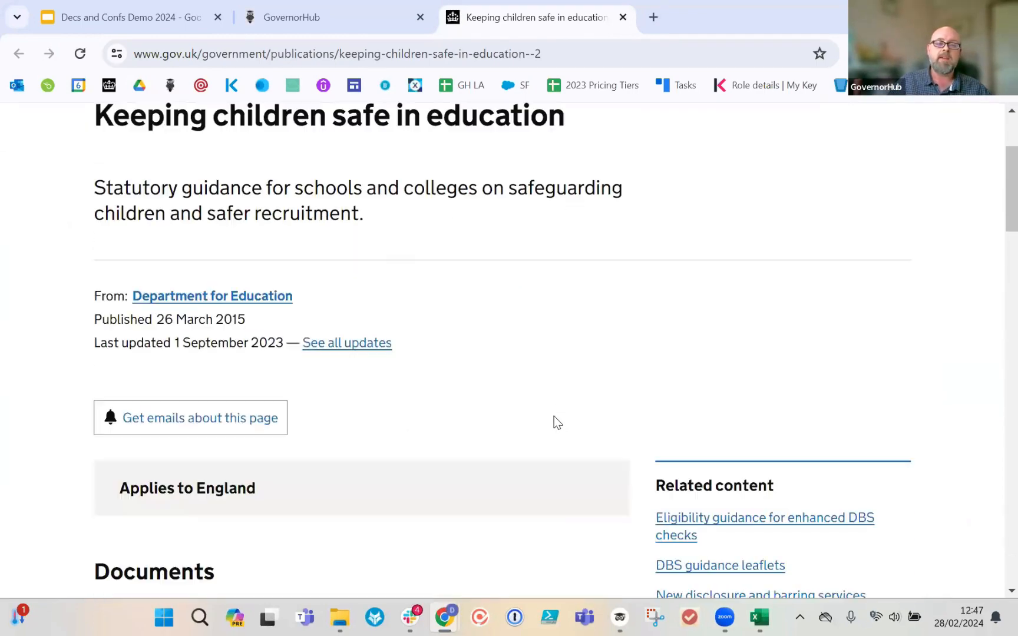
{"action": "scroll", "coordinate": [554, 422], "scroll_direction": "down", "scroll_amount": 3}
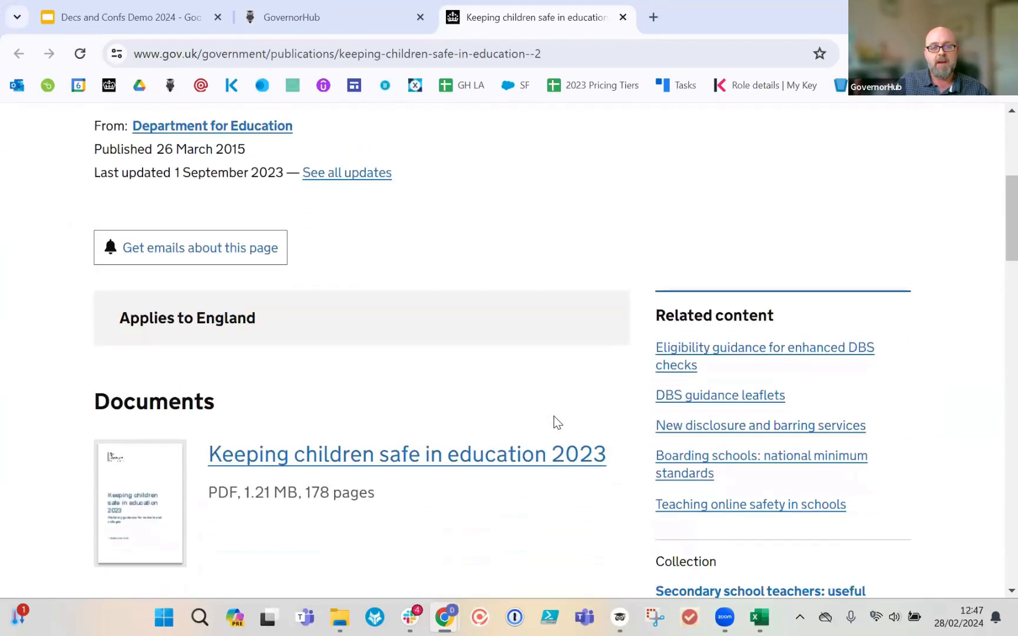
{"action": "scroll", "coordinate": [554, 416], "scroll_direction": "down", "scroll_amount": 4}
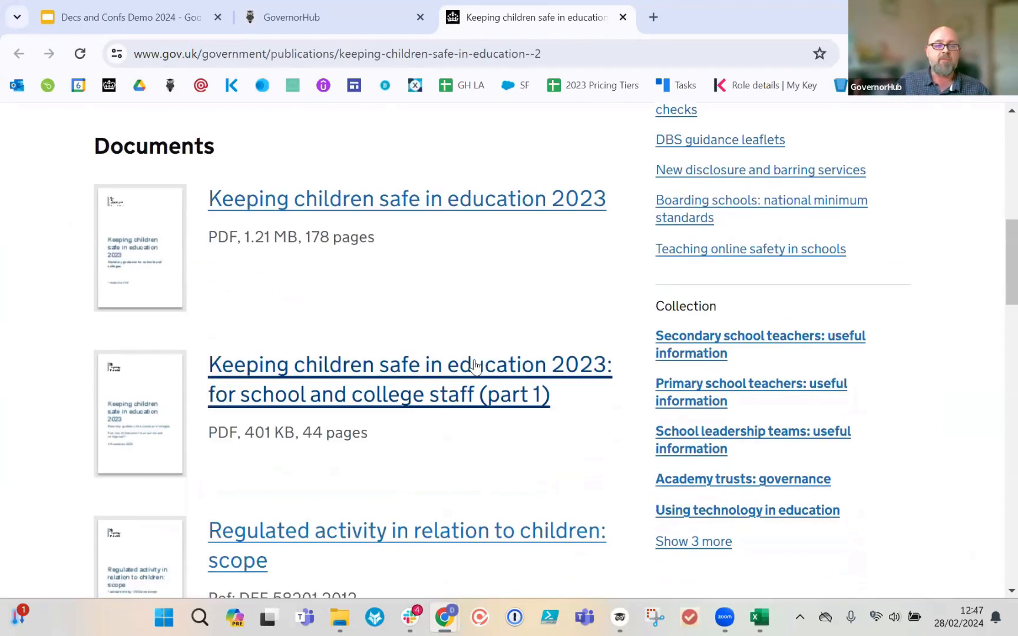
{"action": "scroll", "coordinate": [518, 335], "scroll_direction": "down", "scroll_amount": 3}
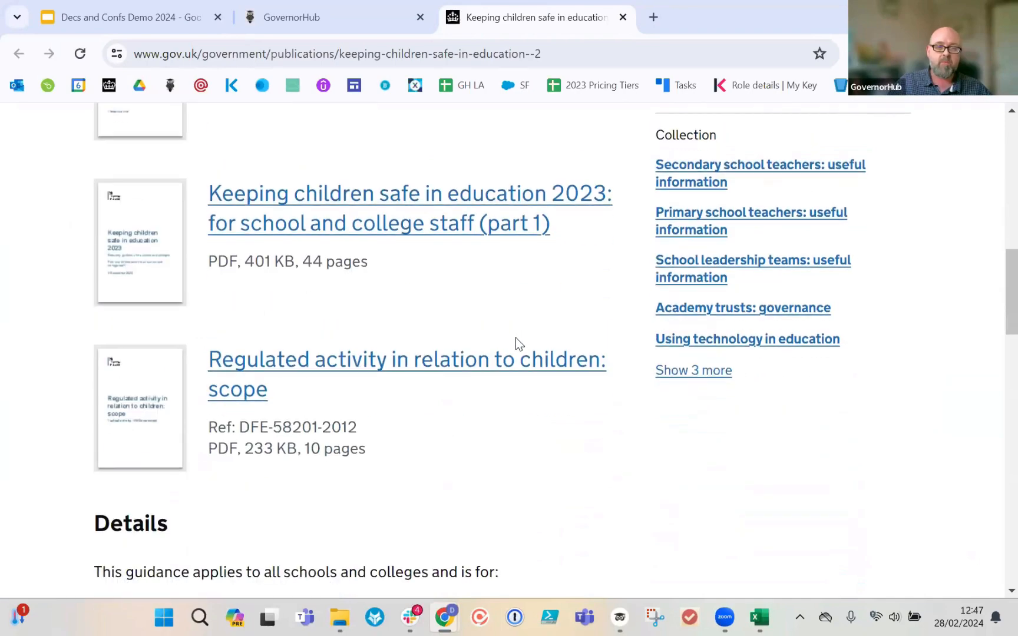
{"action": "scroll", "coordinate": [516, 339], "scroll_direction": "down", "scroll_amount": 1}
{"action": "scroll", "coordinate": [514, 343], "scroll_direction": "up", "scroll_amount": 4}
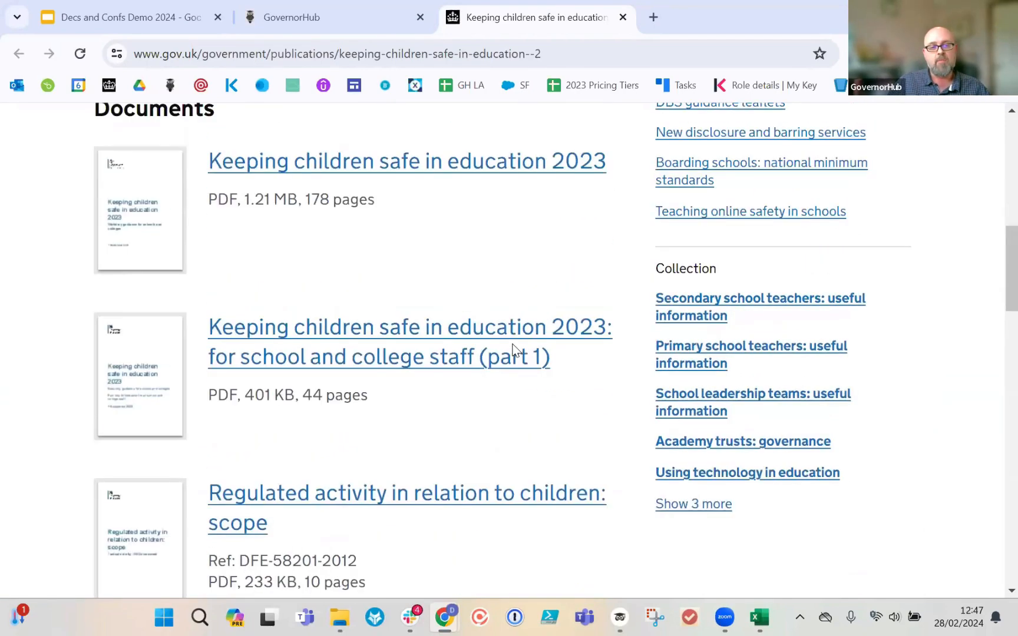
{"action": "scroll", "coordinate": [512, 350], "scroll_direction": "up", "scroll_amount": 10}
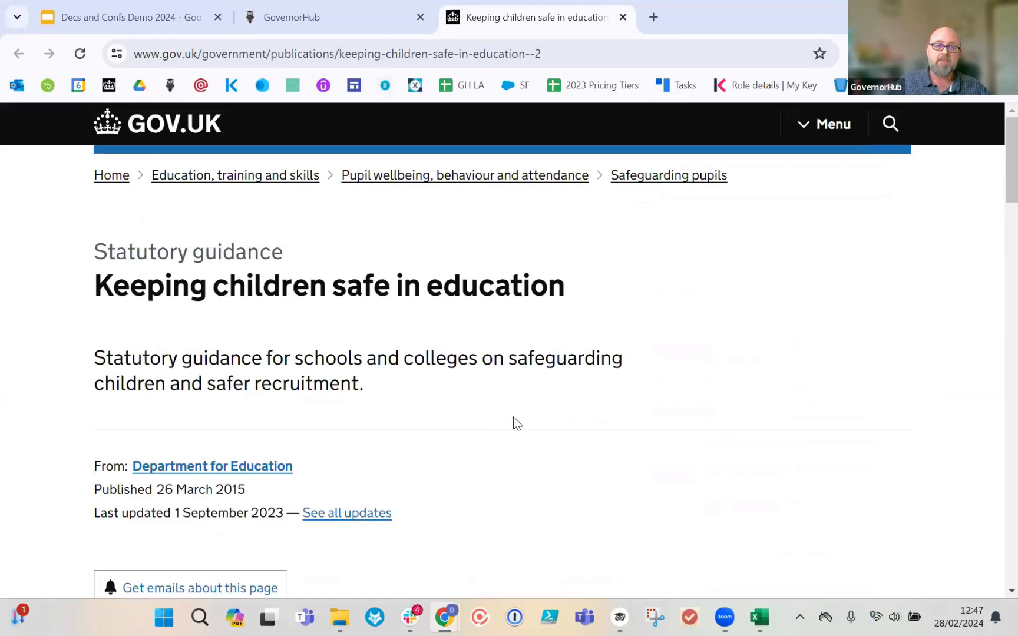
Step: Open the PDF of Keeping children safe in education 2023 for school and college staff (part 1) and view its cover page
{"action": "scroll", "coordinate": [513, 422], "scroll_direction": "down", "scroll_amount": 3}
{"action": "scroll", "coordinate": [507, 430], "scroll_direction": "down", "scroll_amount": 3}
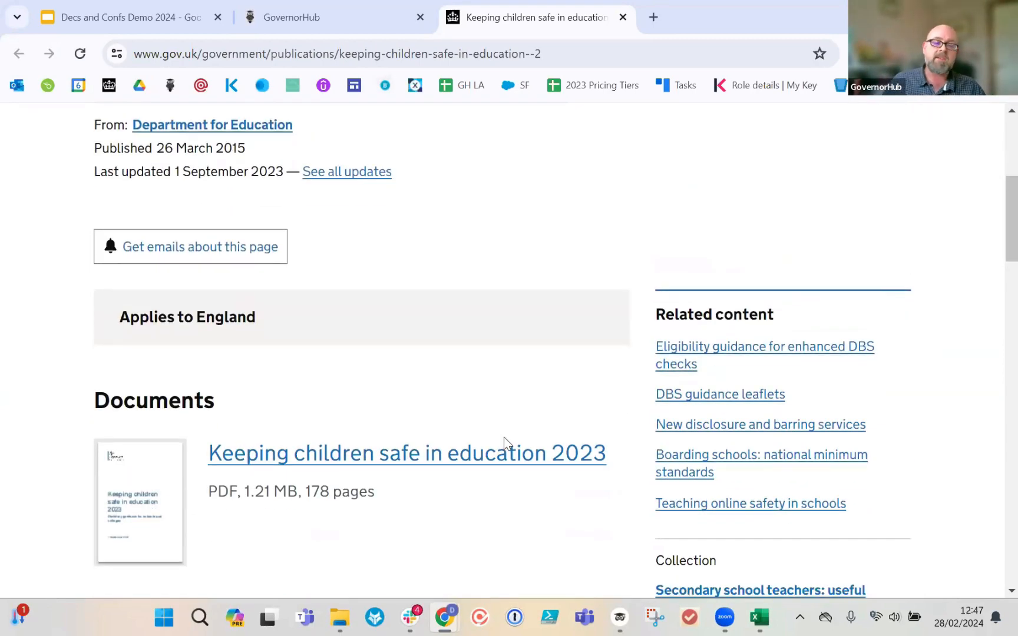
{"action": "scroll", "coordinate": [504, 437], "scroll_direction": "down", "scroll_amount": 3}
{"action": "left_click", "coordinate": [500, 452]}
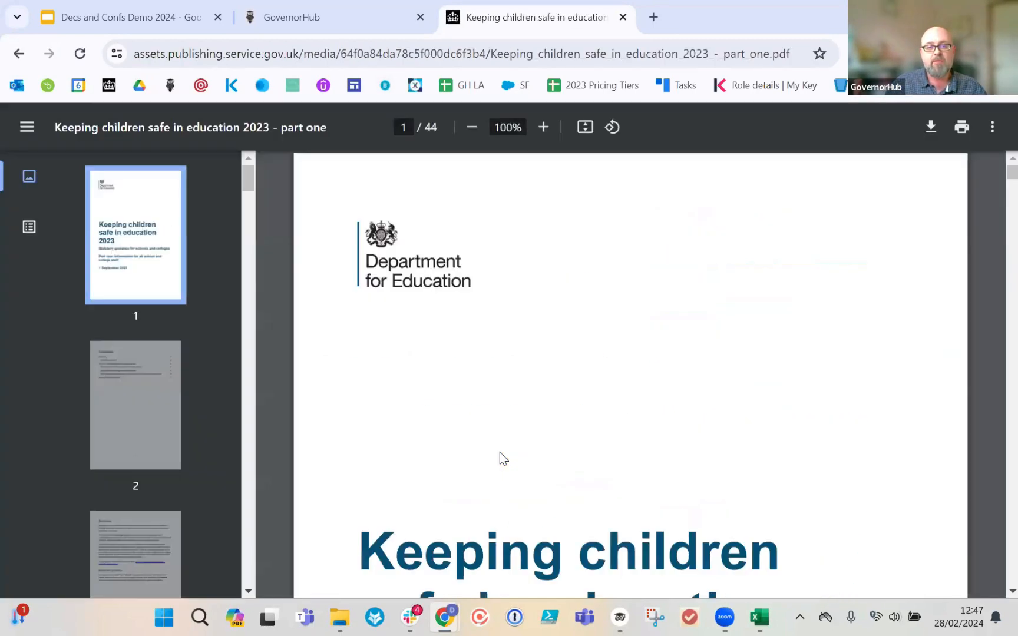
{"action": "scroll", "coordinate": [499, 452], "scroll_direction": "down", "scroll_amount": 6}
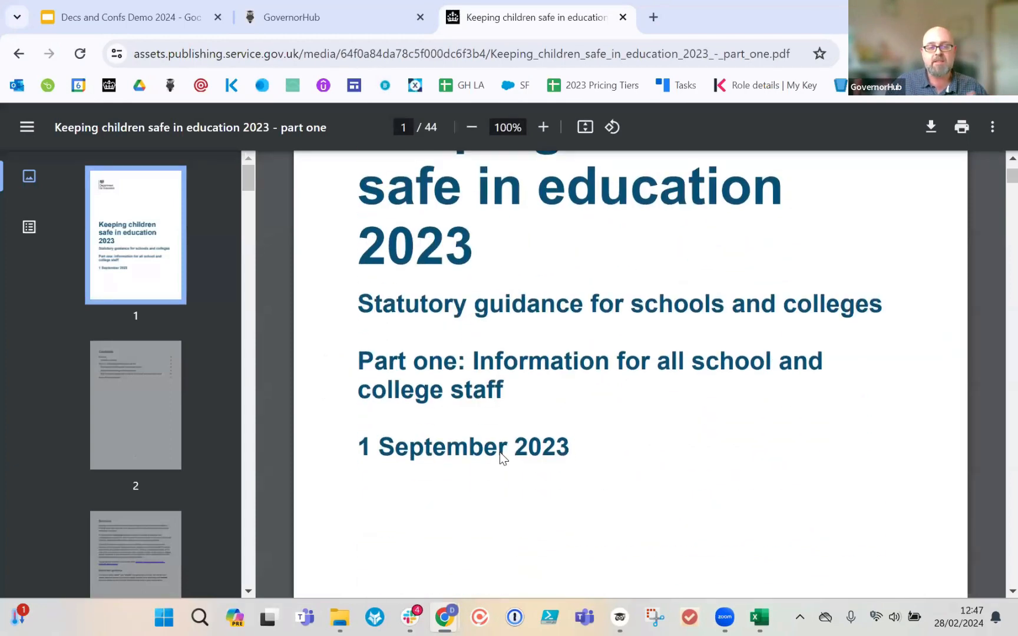
Step: Return to the GovernorHub compliance page and confirm having read and understood Keeping Children Safe in Education 2023
{"action": "left_click", "coordinate": [336, 25]}
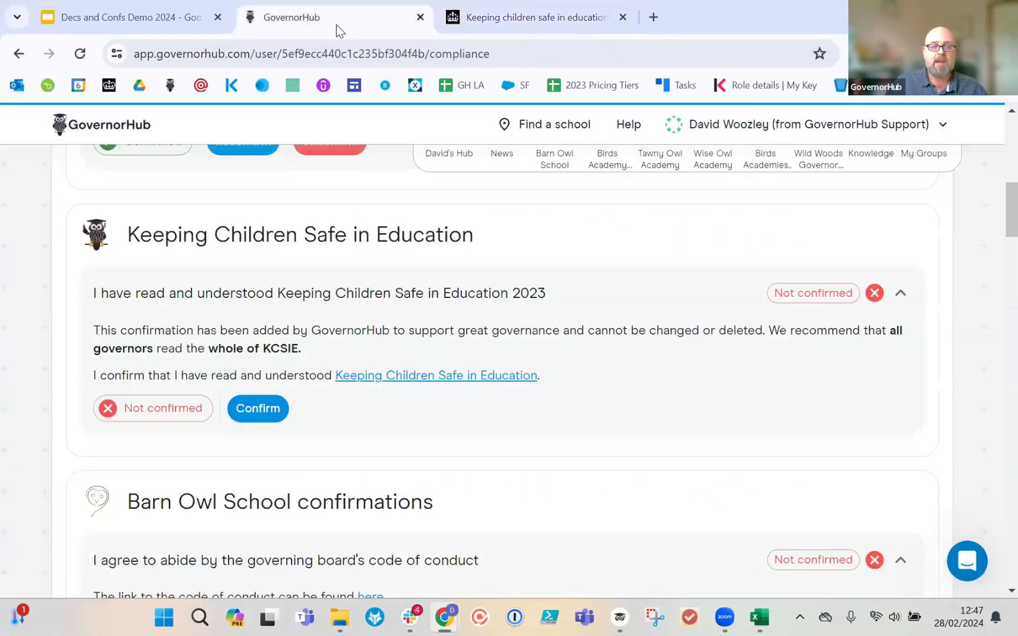
{"action": "left_click", "coordinate": [259, 422]}
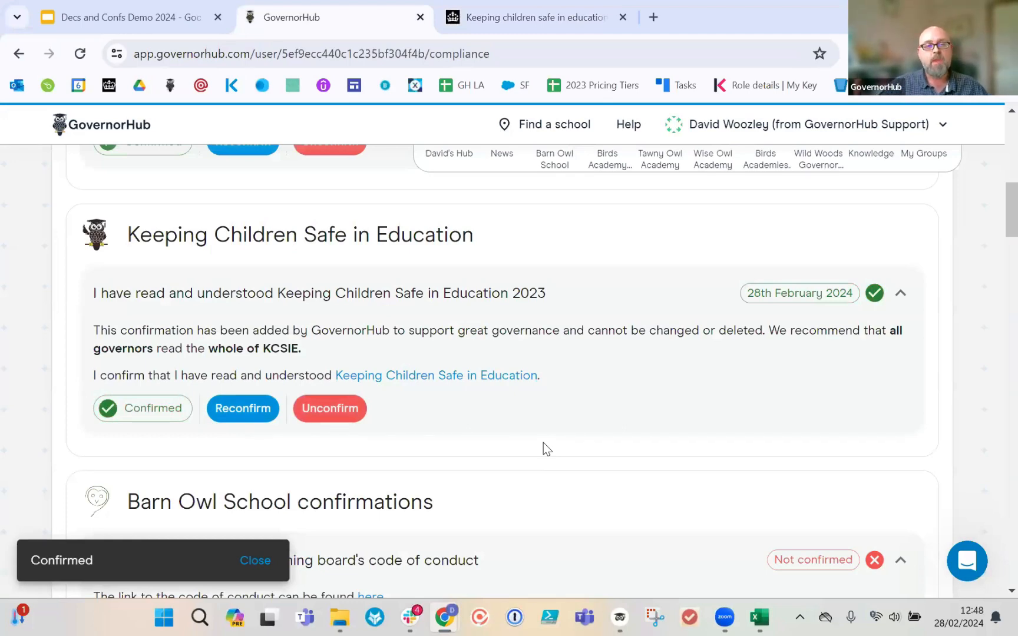
Step: Review the completed declaration of interests and the Keeping Children Safe in Education confirmation with its guidance link
{"action": "scroll", "coordinate": [543, 443], "scroll_direction": "up", "scroll_amount": 2}
{"action": "scroll", "coordinate": [540, 422], "scroll_direction": "up", "scroll_amount": 5}
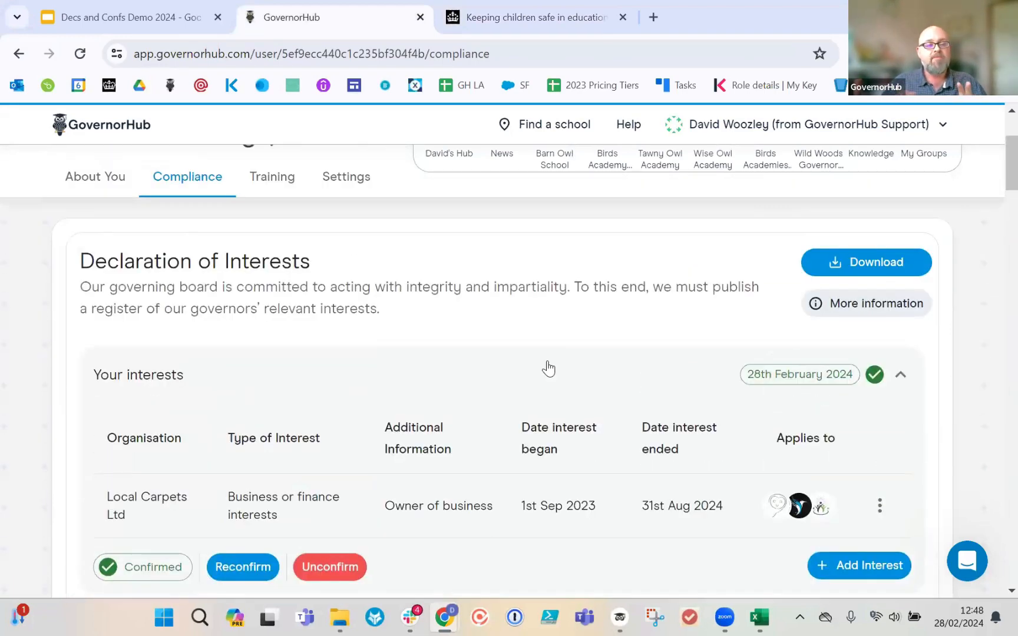
{"action": "scroll", "coordinate": [402, 475], "scroll_direction": "down", "scroll_amount": 2}
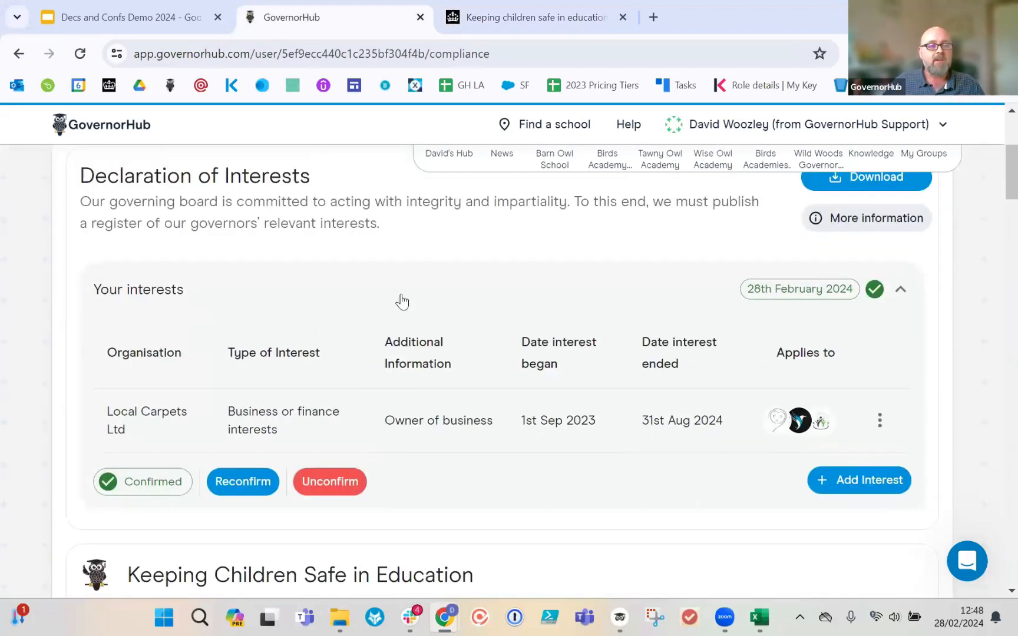
{"action": "scroll", "coordinate": [432, 321], "scroll_direction": "down", "scroll_amount": 3}
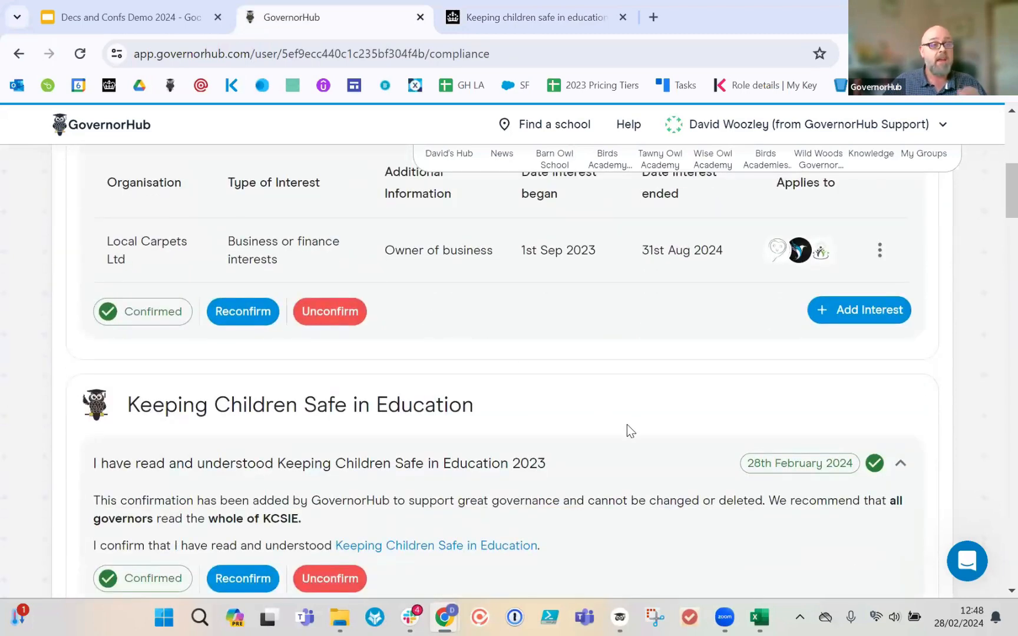
{"action": "scroll", "coordinate": [575, 501], "scroll_direction": "down", "scroll_amount": 2}
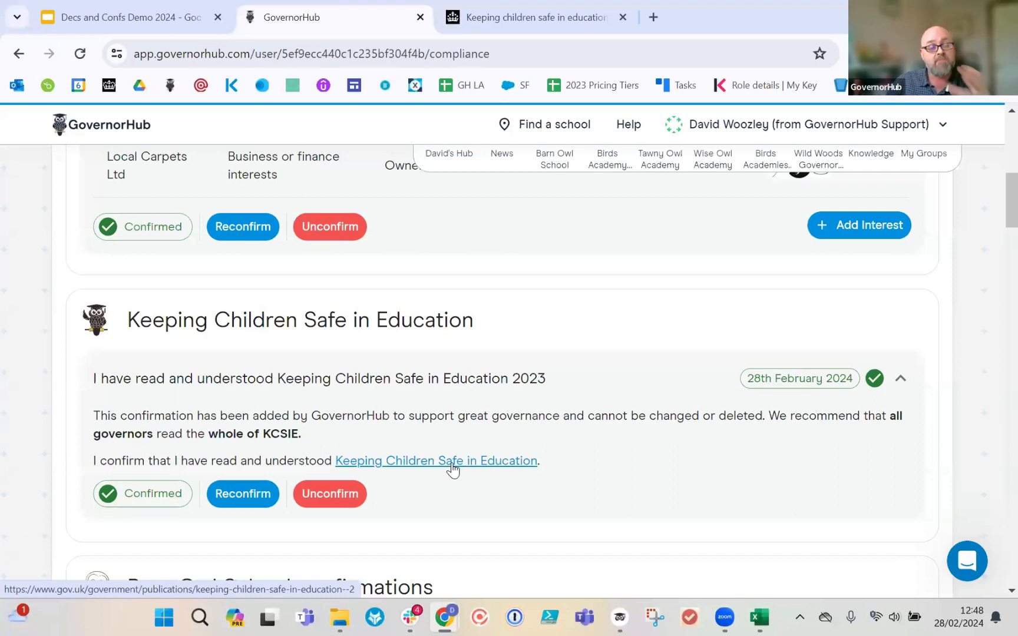
{"action": "scroll", "coordinate": [475, 495], "scroll_direction": "down", "scroll_amount": 1}
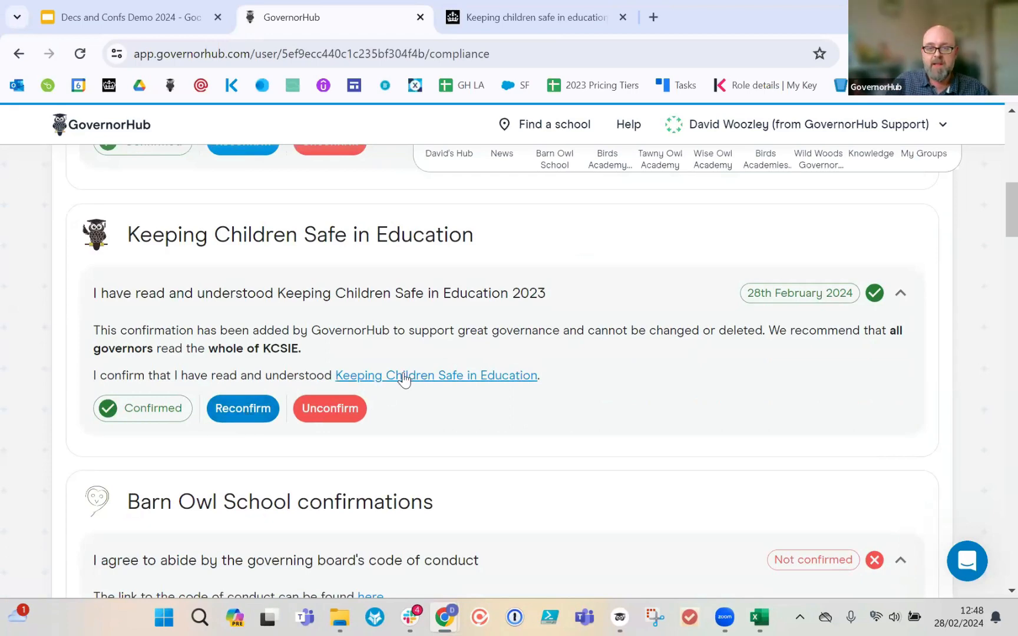
Step: Show the profile option in the account menu of the compliance page, without leaving the page
{"action": "scroll", "coordinate": [617, 396], "scroll_direction": "up", "scroll_amount": 1}
{"action": "scroll", "coordinate": [617, 396], "scroll_direction": "up", "scroll_amount": 8}
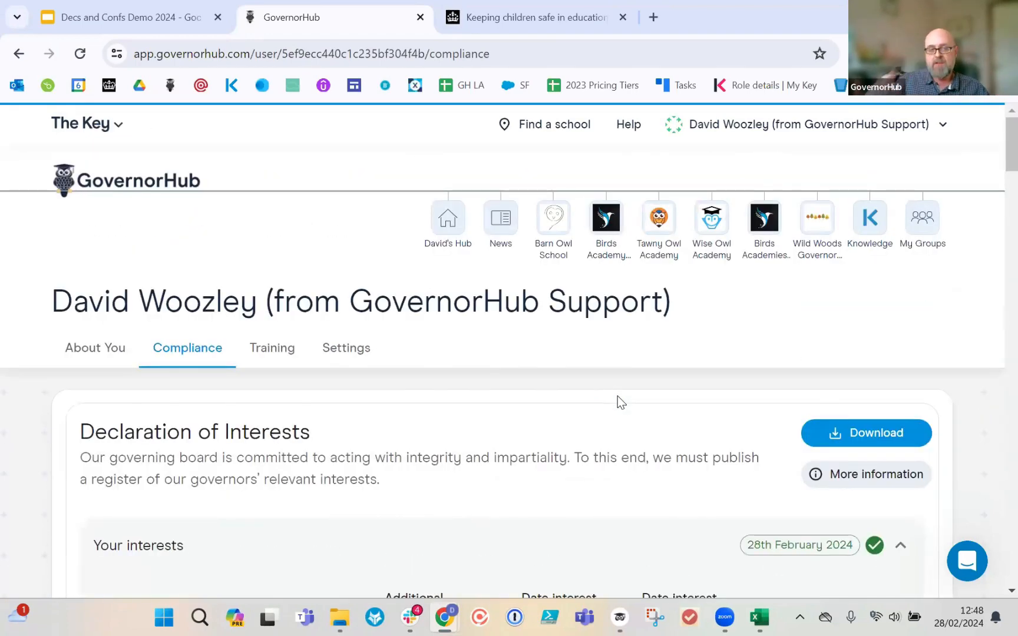
{"action": "left_click", "coordinate": [755, 131]}
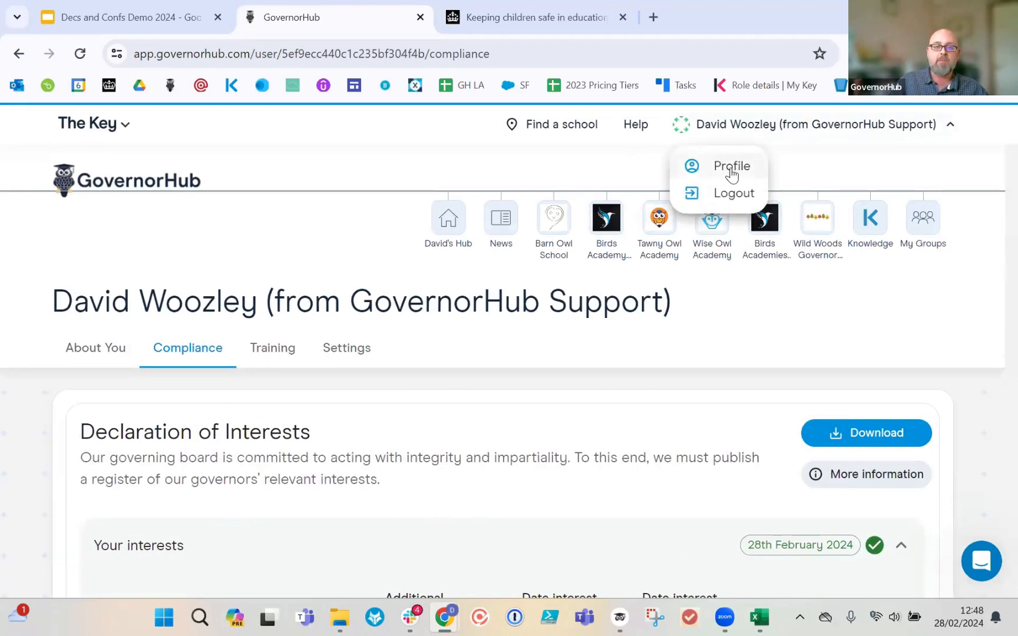
{"action": "left_click", "coordinate": [825, 144]}
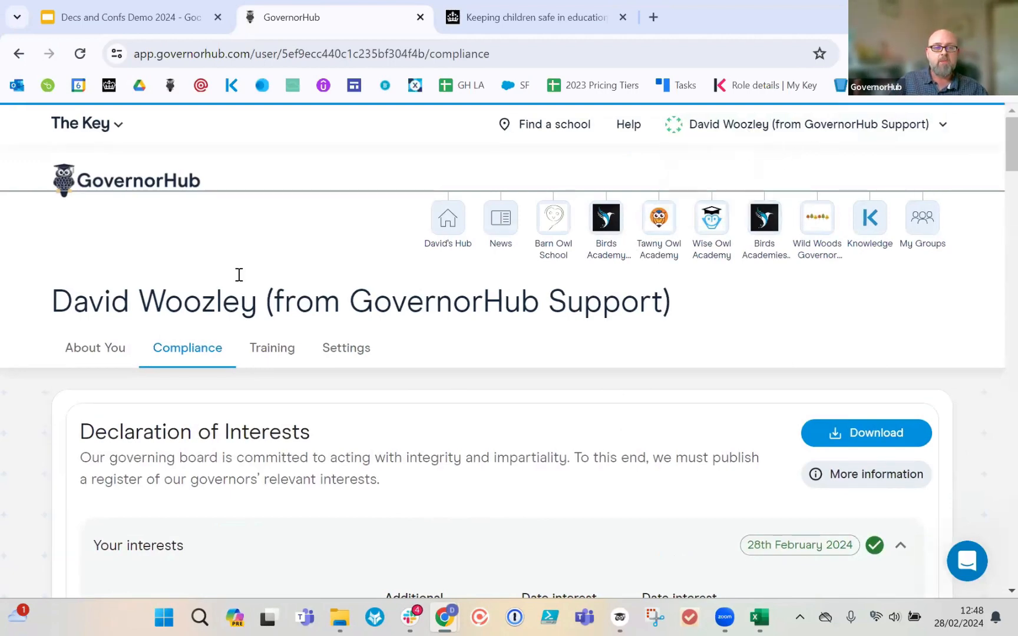
Step: Review the declared interest, the Keeping Children Safe in Education confirmation and the Barn Owl School code of conduct confirmation
{"action": "scroll", "coordinate": [217, 356], "scroll_direction": "down", "scroll_amount": 5}
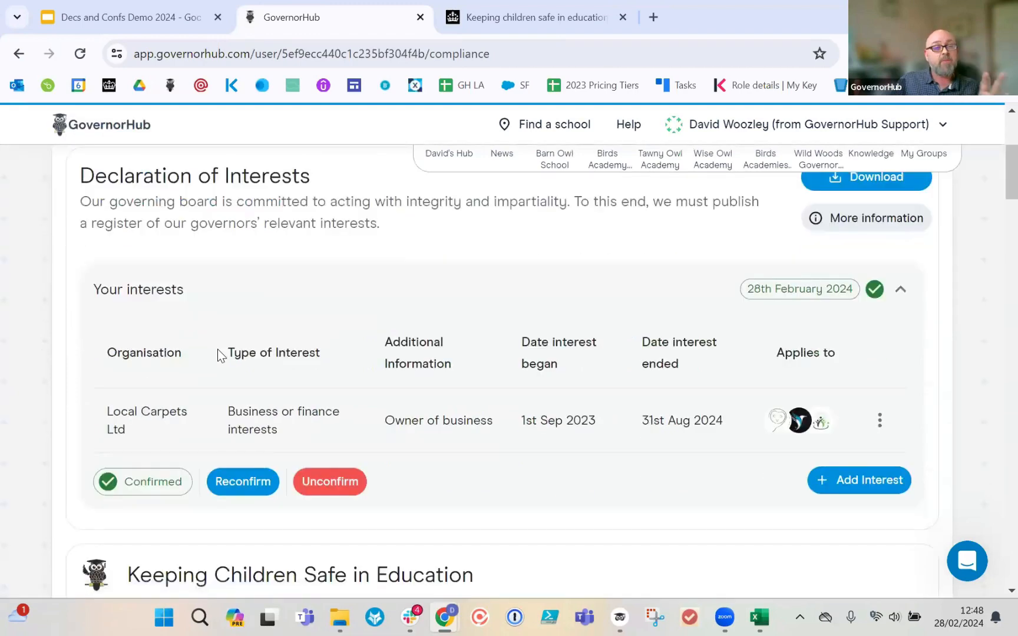
{"action": "scroll", "coordinate": [345, 366], "scroll_direction": "down", "scroll_amount": 3}
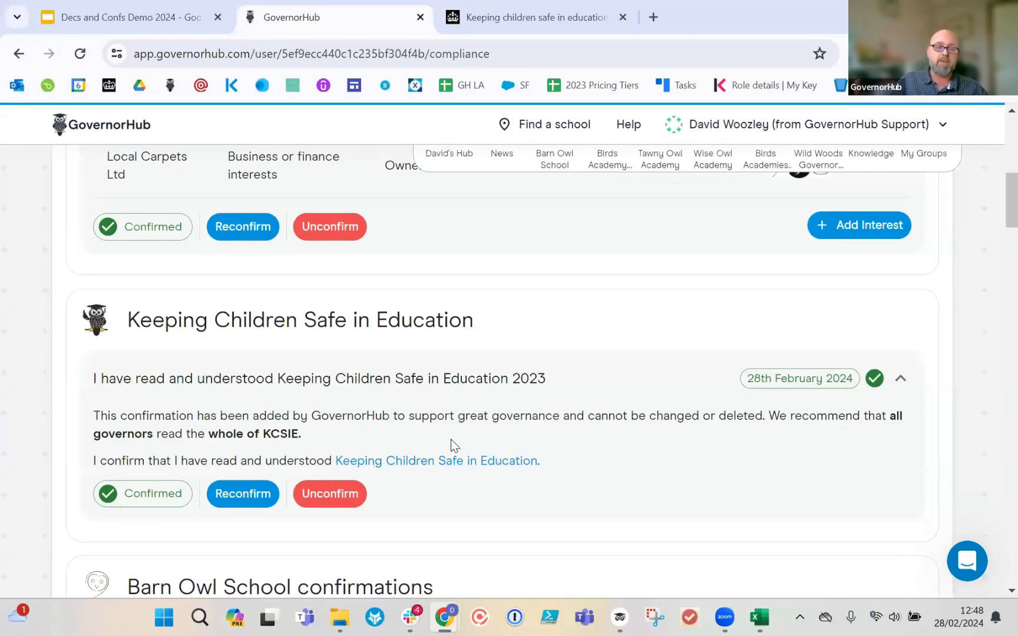
{"action": "scroll", "coordinate": [482, 476], "scroll_direction": "down", "scroll_amount": 2}
{"action": "scroll", "coordinate": [482, 476], "scroll_direction": "down", "scroll_amount": 3}
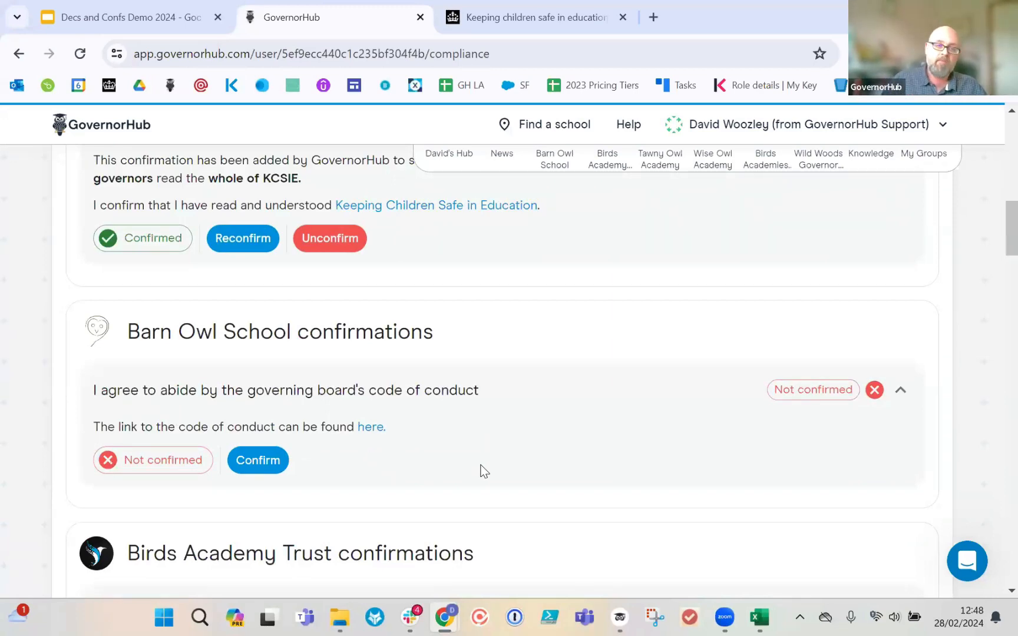
{"action": "scroll", "coordinate": [482, 471], "scroll_direction": "up", "scroll_amount": 6}
{"action": "scroll", "coordinate": [484, 475], "scroll_direction": "down", "scroll_amount": 4}
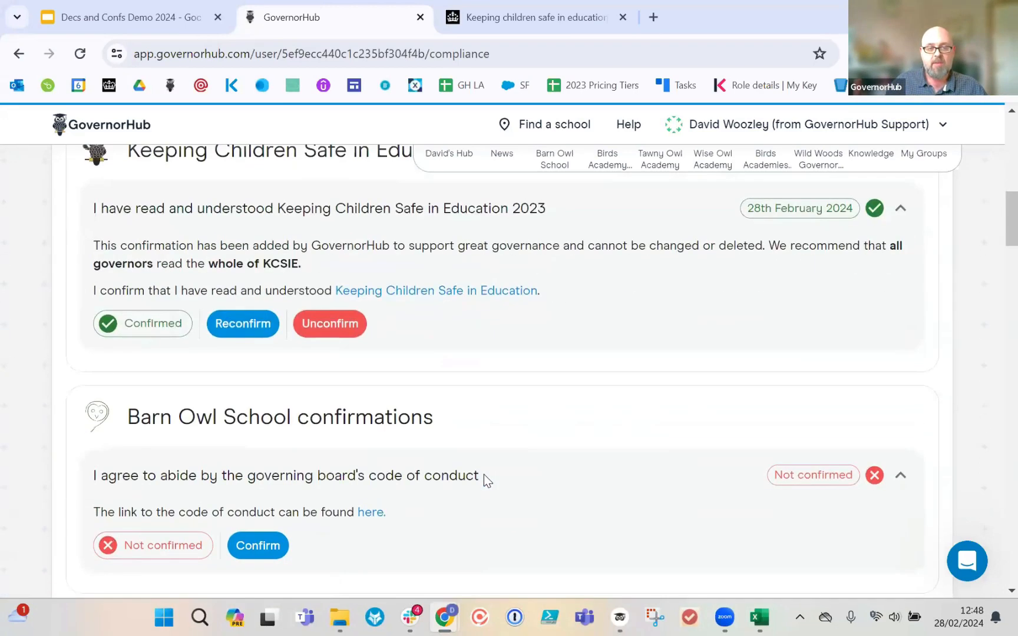
{"action": "scroll", "coordinate": [568, 330], "scroll_direction": "up", "scroll_amount": 1}
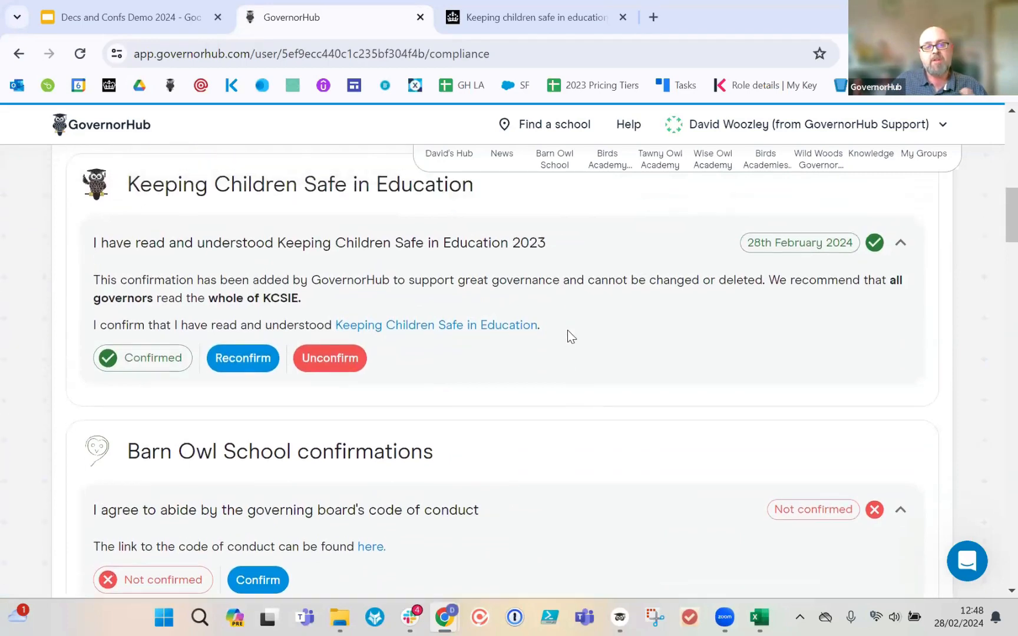
{"action": "scroll", "coordinate": [567, 330], "scroll_direction": "up", "scroll_amount": 5}
{"action": "scroll", "coordinate": [567, 330], "scroll_direction": "down", "scroll_amount": 3}
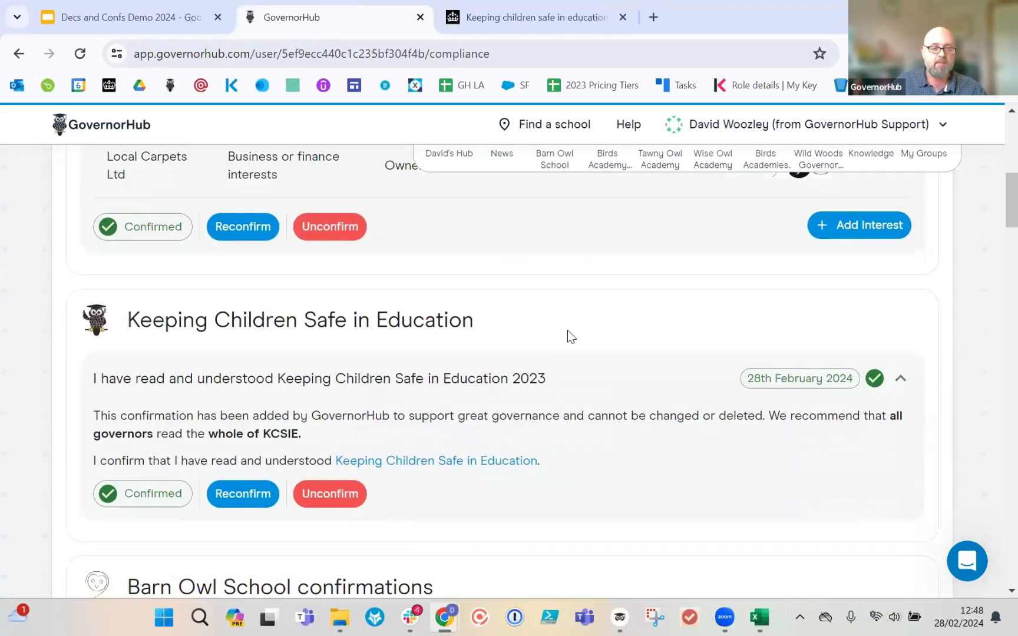
{"action": "scroll", "coordinate": [567, 332], "scroll_direction": "down", "scroll_amount": 4}
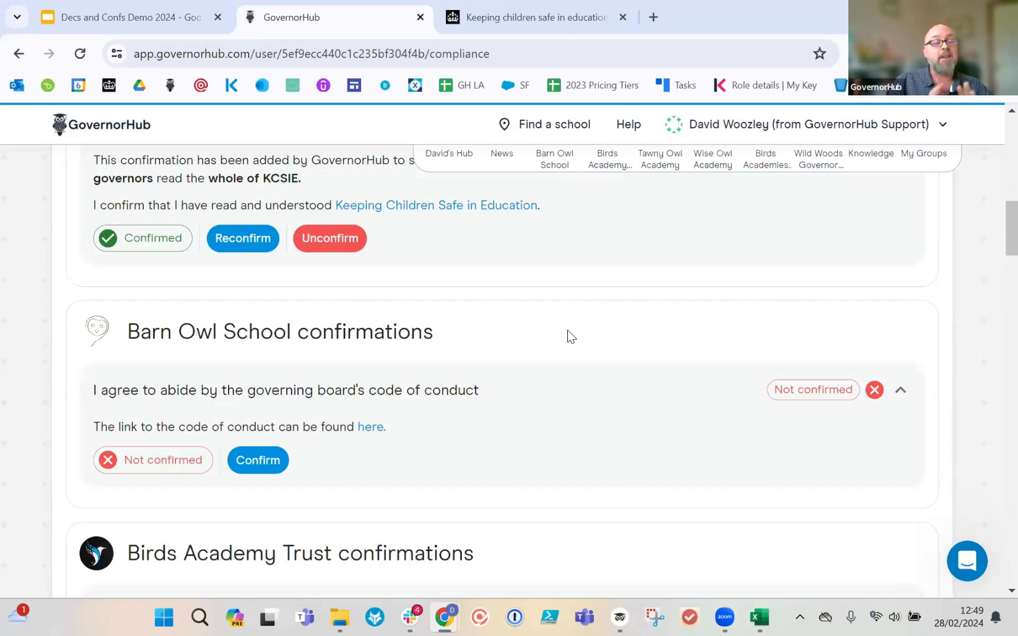
{"action": "scroll", "coordinate": [568, 330], "scroll_direction": "up", "scroll_amount": 10}
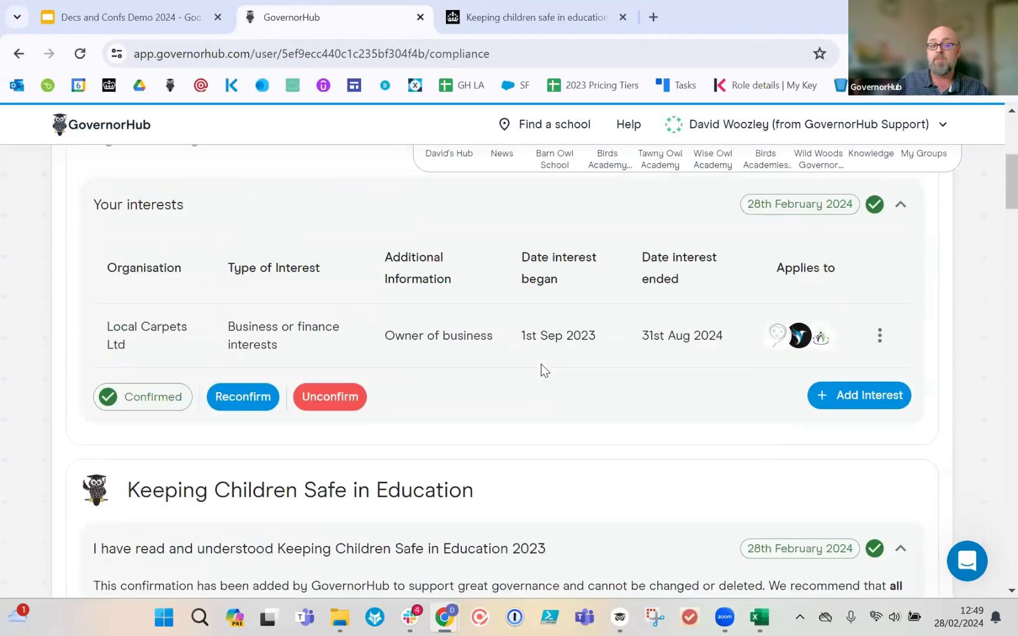
{"action": "scroll", "coordinate": [541, 365], "scroll_direction": "down", "scroll_amount": 4}
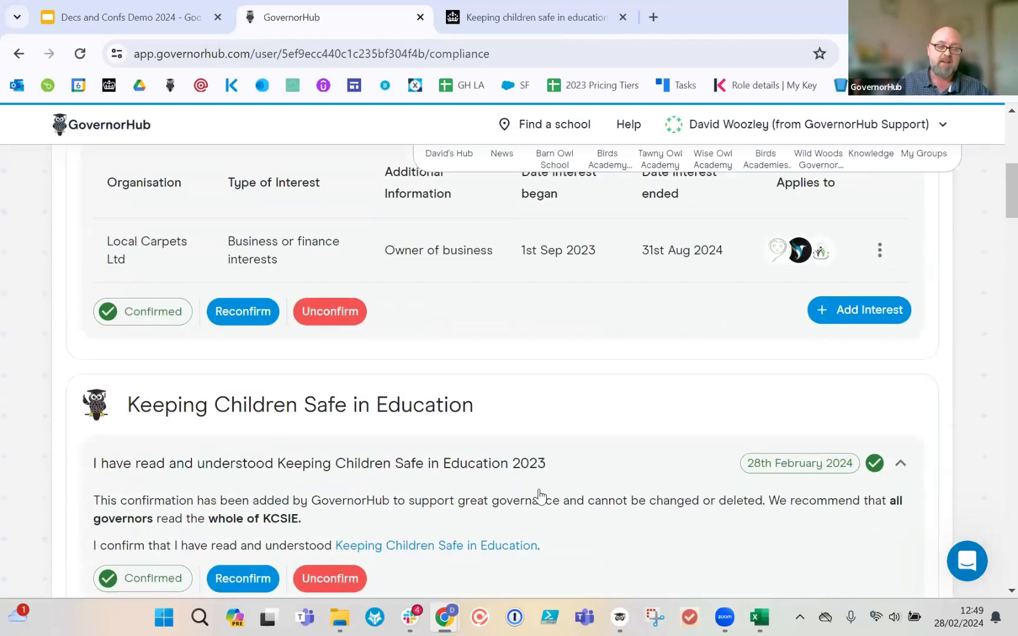
{"action": "scroll", "coordinate": [543, 496], "scroll_direction": "down", "scroll_amount": 4}
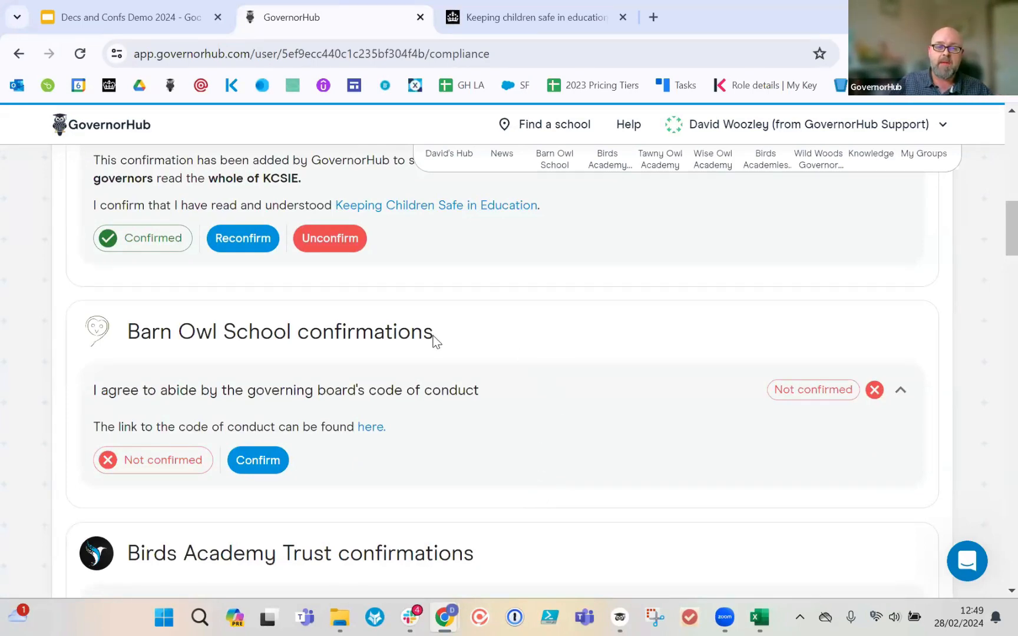
Step: Look through the confirmations requested by Birds Academy Trust, Little Owl Trust and The Nest Academy
{"action": "scroll", "coordinate": [434, 341], "scroll_direction": "down", "scroll_amount": 1}
{"action": "scroll", "coordinate": [517, 351], "scroll_direction": "down", "scroll_amount": 3}
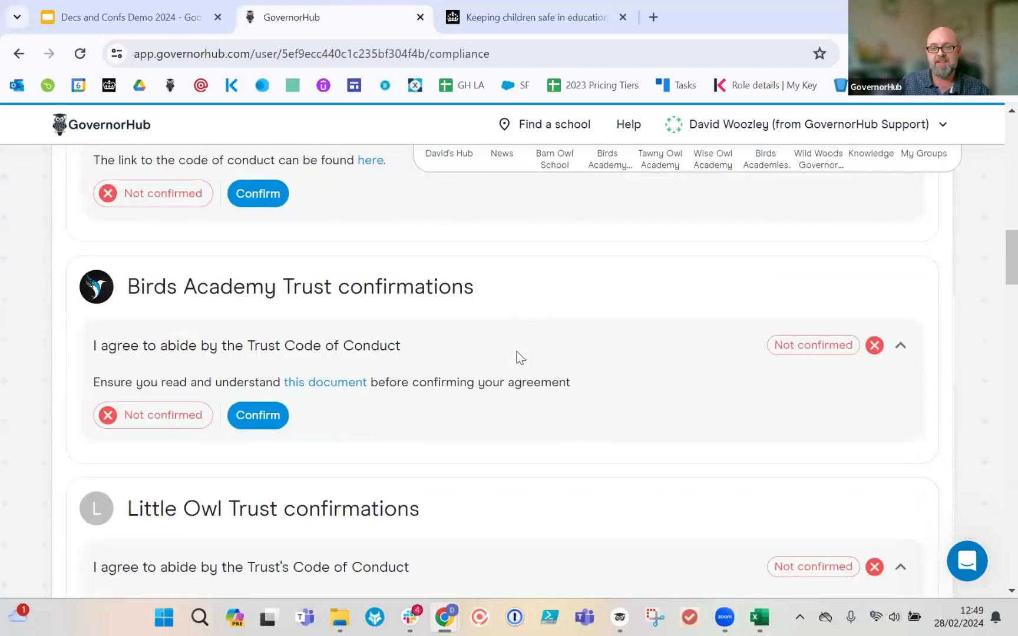
{"action": "scroll", "coordinate": [517, 352], "scroll_direction": "down", "scroll_amount": 8}
{"action": "scroll", "coordinate": [517, 352], "scroll_direction": "up", "scroll_amount": 4}
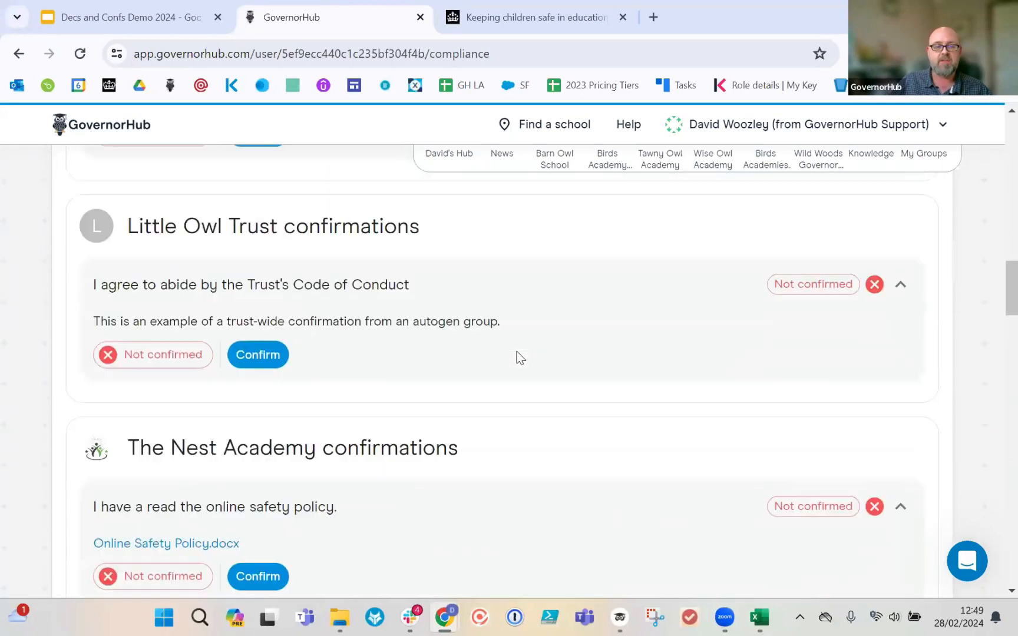
{"action": "scroll", "coordinate": [517, 351], "scroll_direction": "up", "scroll_amount": 8}
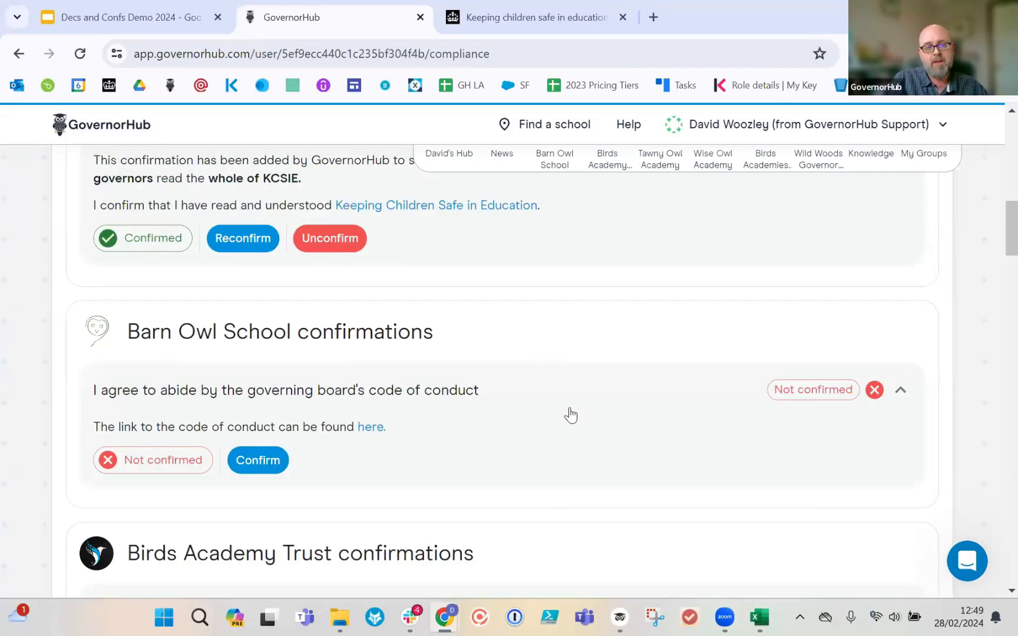
Step: Confirm the agreement to abide by the governing board's code of conduct for Barn Owl School and check its confirmation details
{"action": "scroll", "coordinate": [570, 415], "scroll_direction": "up", "scroll_amount": 10}
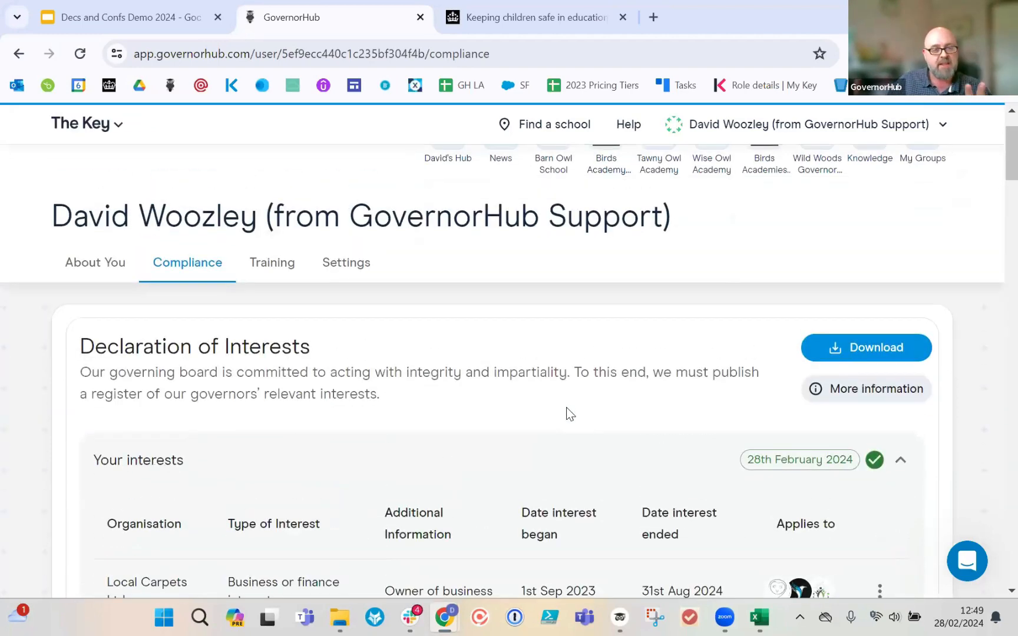
{"action": "scroll", "coordinate": [567, 407], "scroll_direction": "down", "scroll_amount": 4}
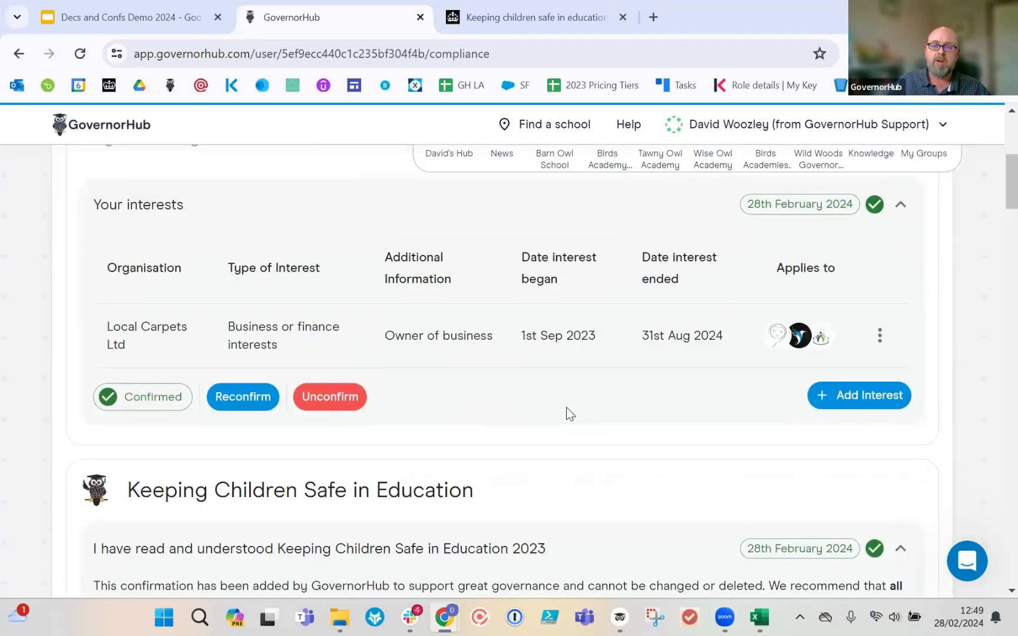
{"action": "scroll", "coordinate": [566, 407], "scroll_direction": "down", "scroll_amount": 3}
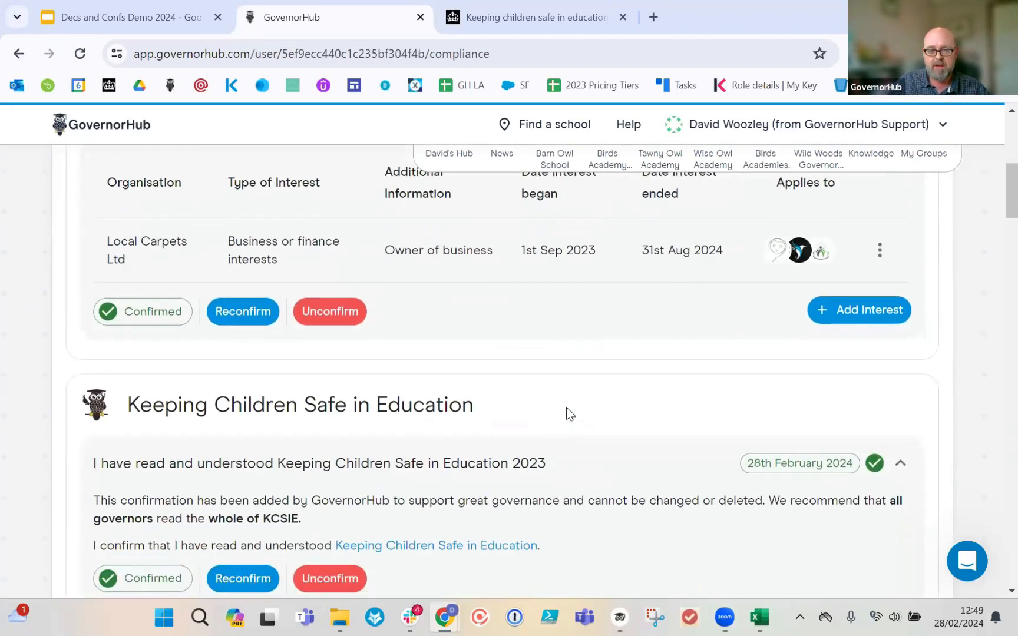
{"action": "scroll", "coordinate": [568, 408], "scroll_direction": "down", "scroll_amount": 2}
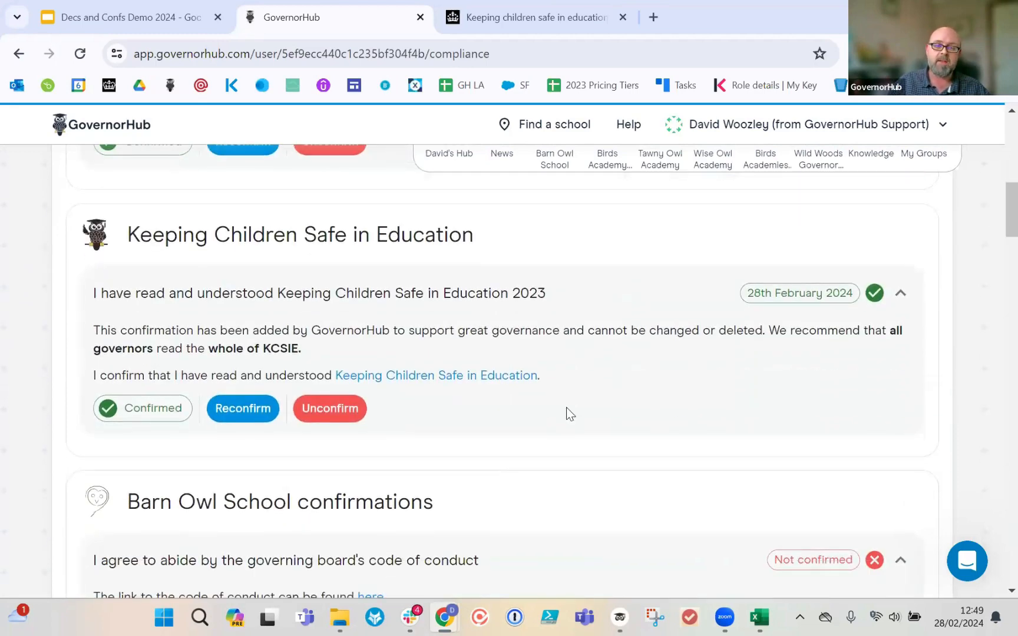
{"action": "scroll", "coordinate": [548, 427], "scroll_direction": "down", "scroll_amount": 4}
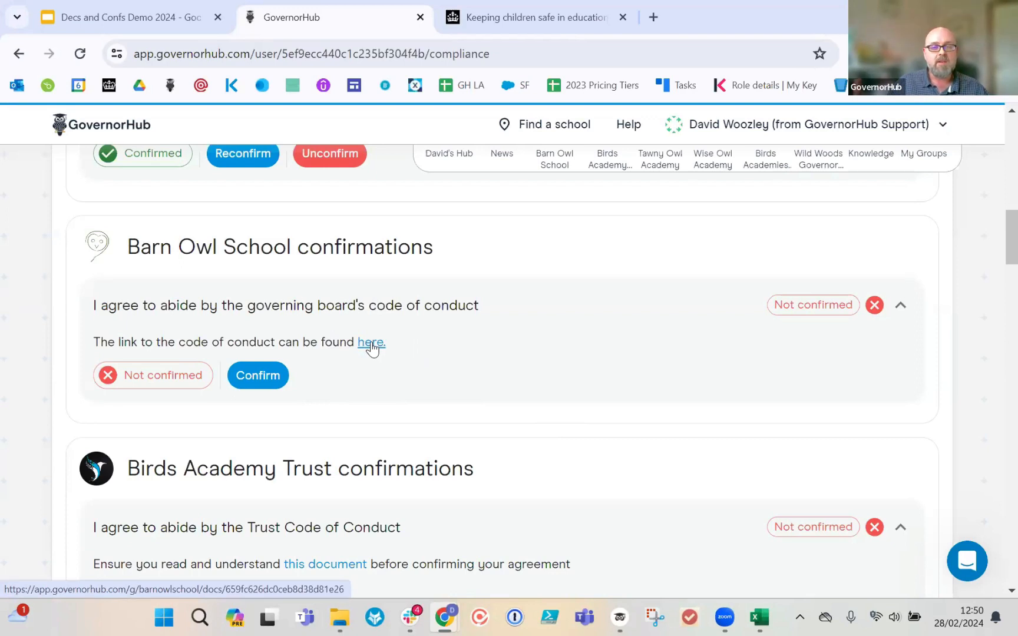
{"action": "left_click", "coordinate": [282, 380]}
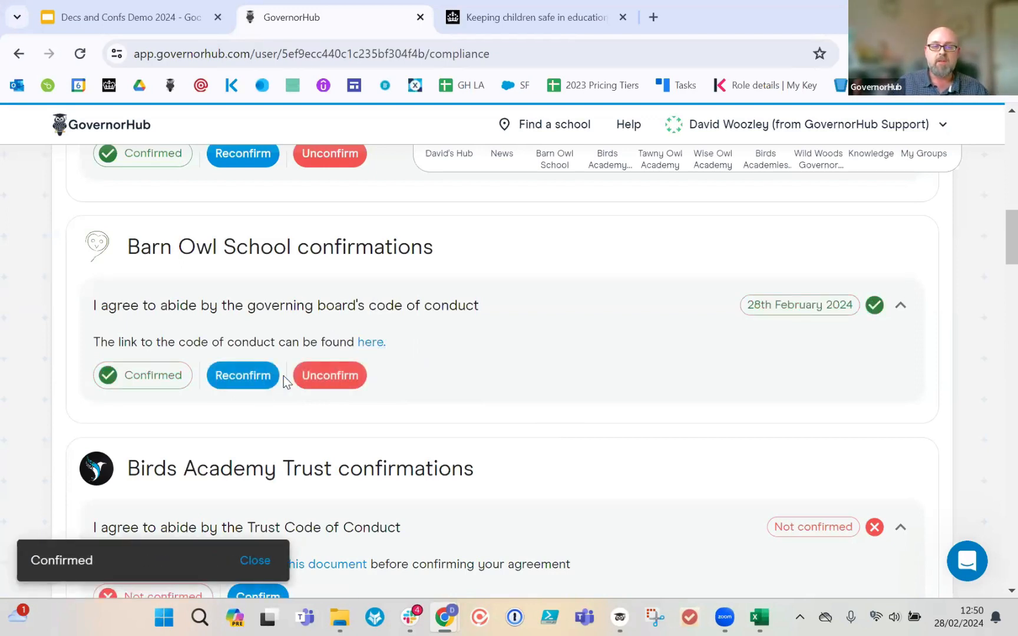
{"action": "mouse_move", "coordinate": [165, 382]}
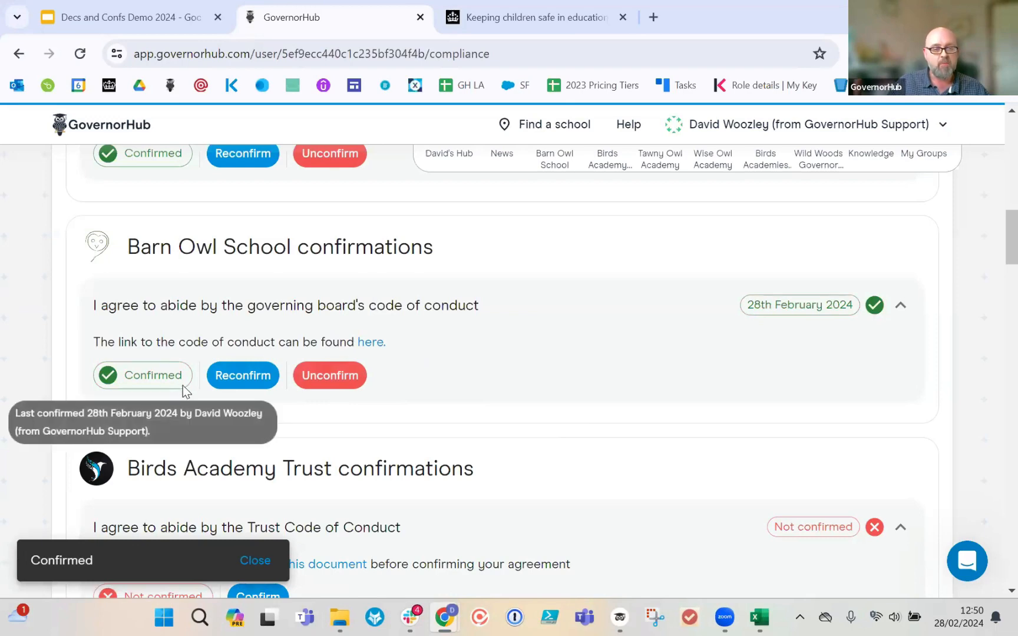
Step: Compare the completed confirmations with those still outstanding for Birds Academy Trust and Little Owl Trust
{"action": "scroll", "coordinate": [154, 373], "scroll_direction": "up", "scroll_amount": 1}
{"action": "scroll", "coordinate": [154, 370], "scroll_direction": "up", "scroll_amount": 5}
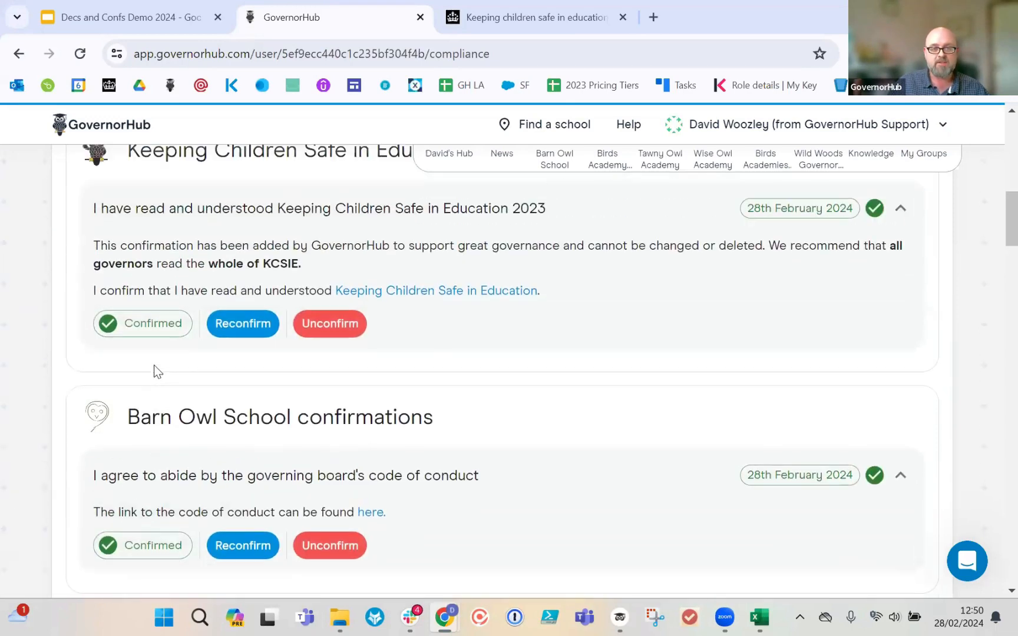
{"action": "scroll", "coordinate": [157, 372], "scroll_direction": "down", "scroll_amount": 8}
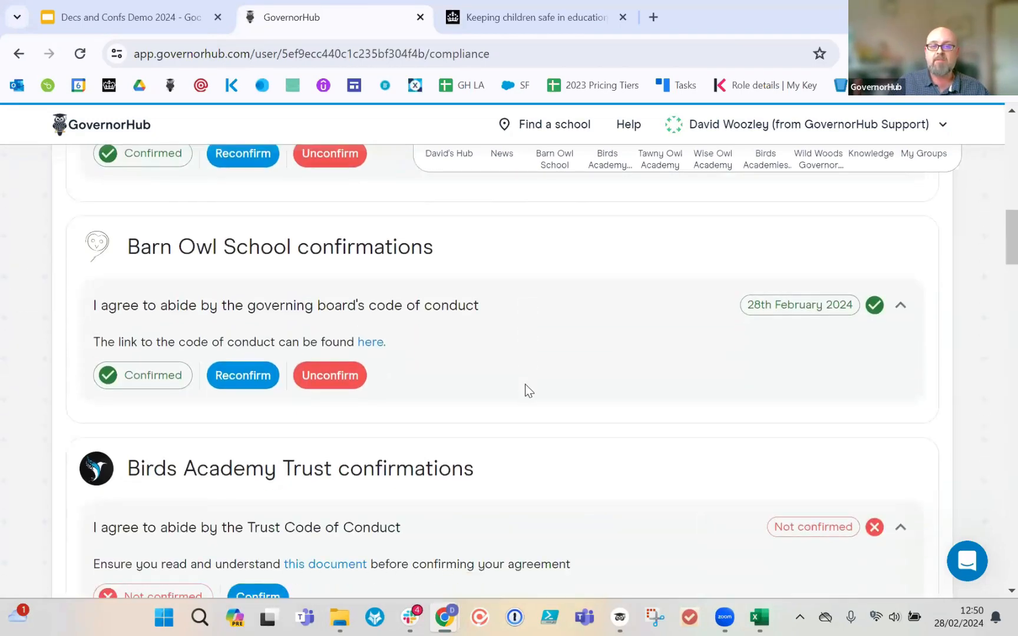
{"action": "scroll", "coordinate": [525, 384], "scroll_direction": "down", "scroll_amount": 5}
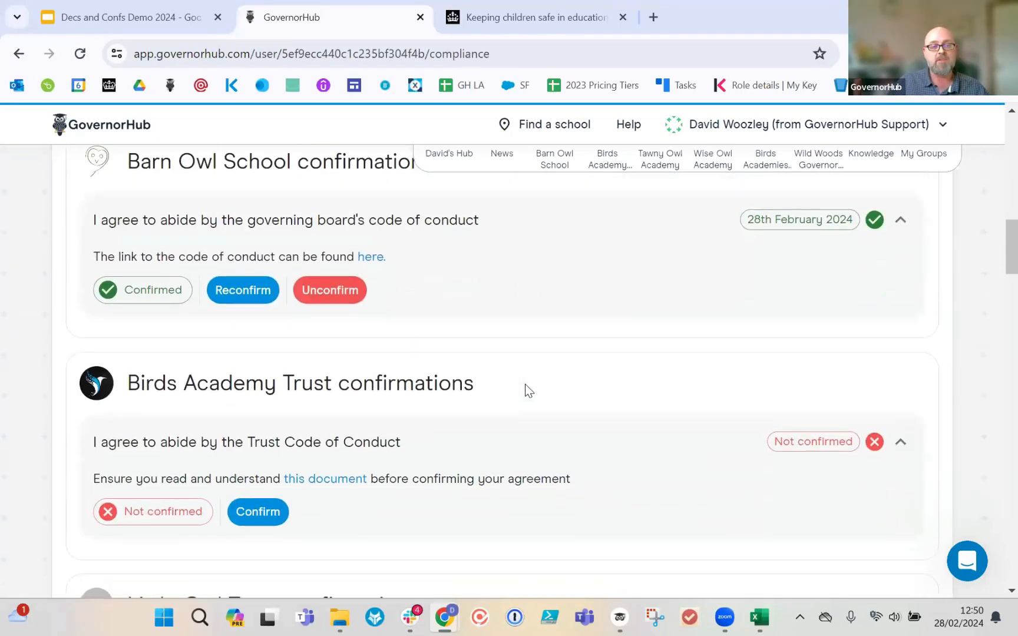
{"action": "scroll", "coordinate": [525, 384], "scroll_direction": "down", "scroll_amount": 1}
{"action": "scroll", "coordinate": [508, 374], "scroll_direction": "up", "scroll_amount": 1}
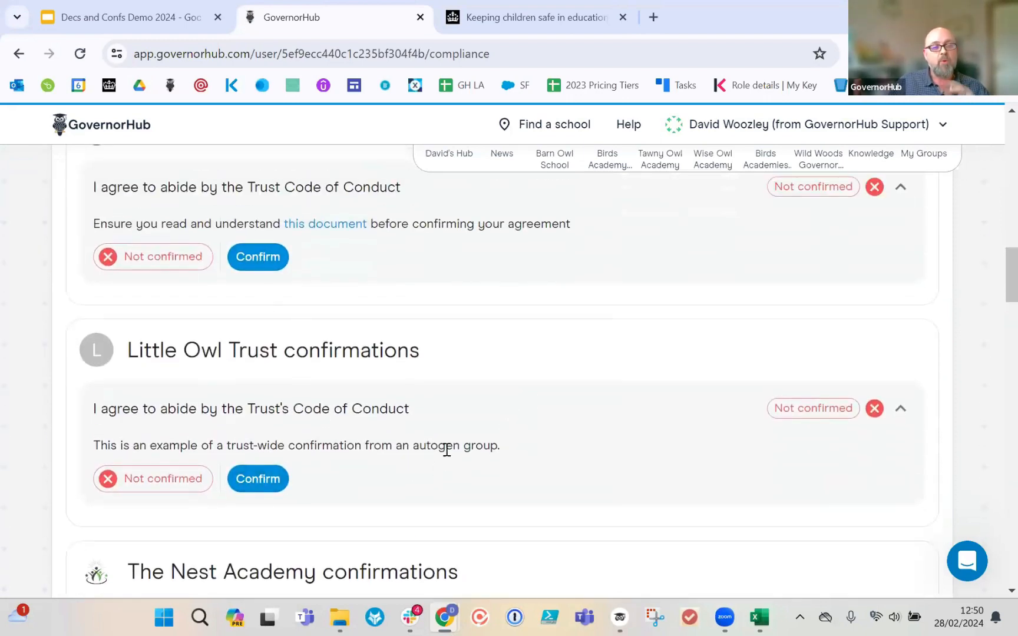
{"action": "scroll", "coordinate": [446, 456], "scroll_direction": "down", "scroll_amount": 1}
{"action": "scroll", "coordinate": [447, 461], "scroll_direction": "down", "scroll_amount": 3}
{"action": "scroll", "coordinate": [446, 461], "scroll_direction": "up", "scroll_amount": 7}
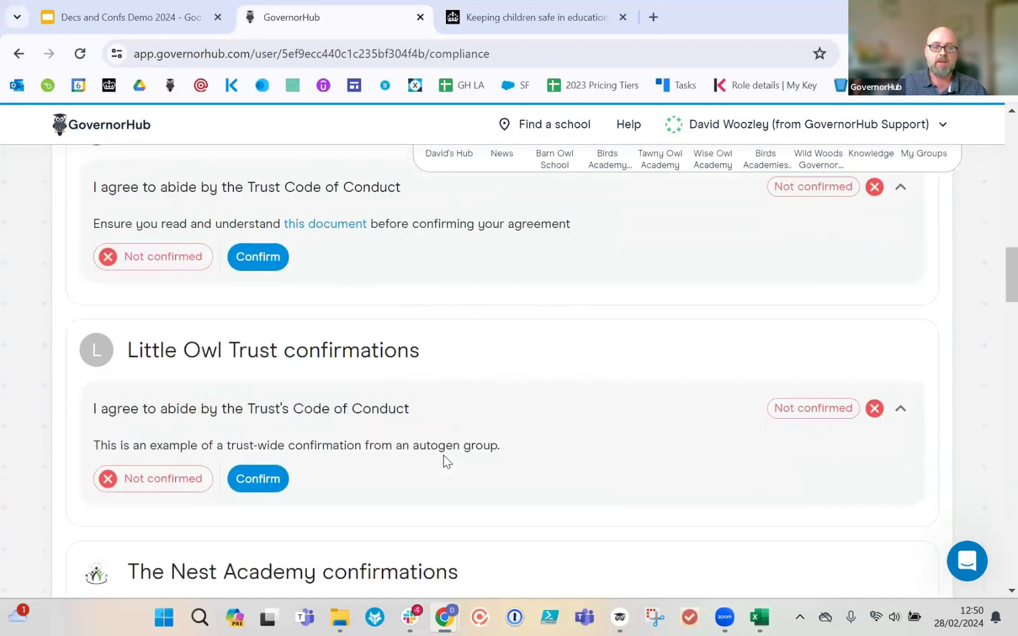
Step: Reopen the Compliance section by way of the governor's own profile
{"action": "scroll", "coordinate": [446, 462], "scroll_direction": "up", "scroll_amount": 12}
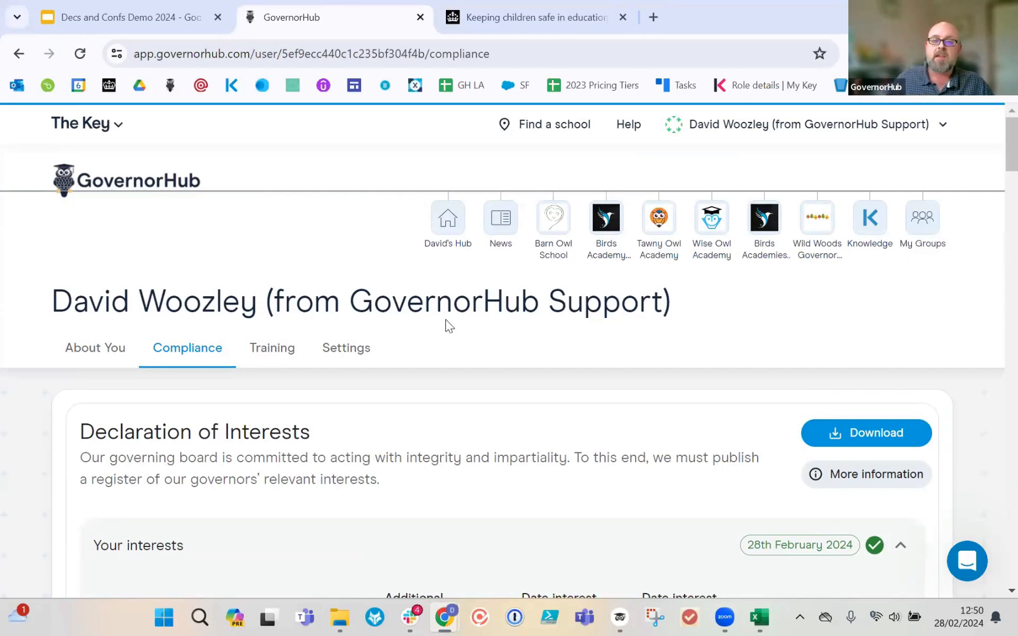
{"action": "left_click", "coordinate": [740, 132]}
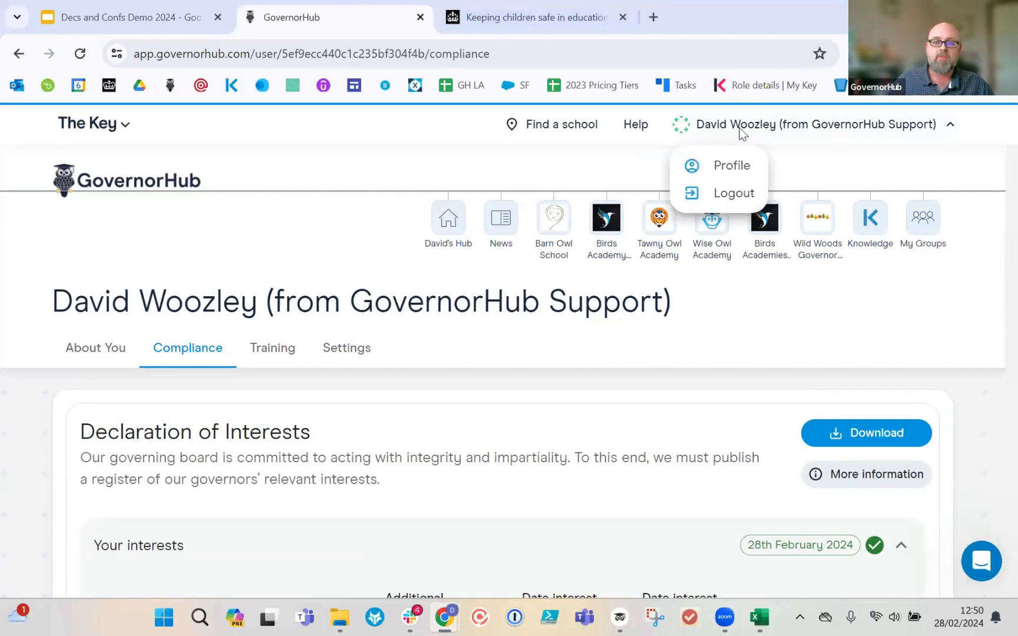
{"action": "left_click", "coordinate": [732, 165]}
{"action": "left_click", "coordinate": [195, 348]}
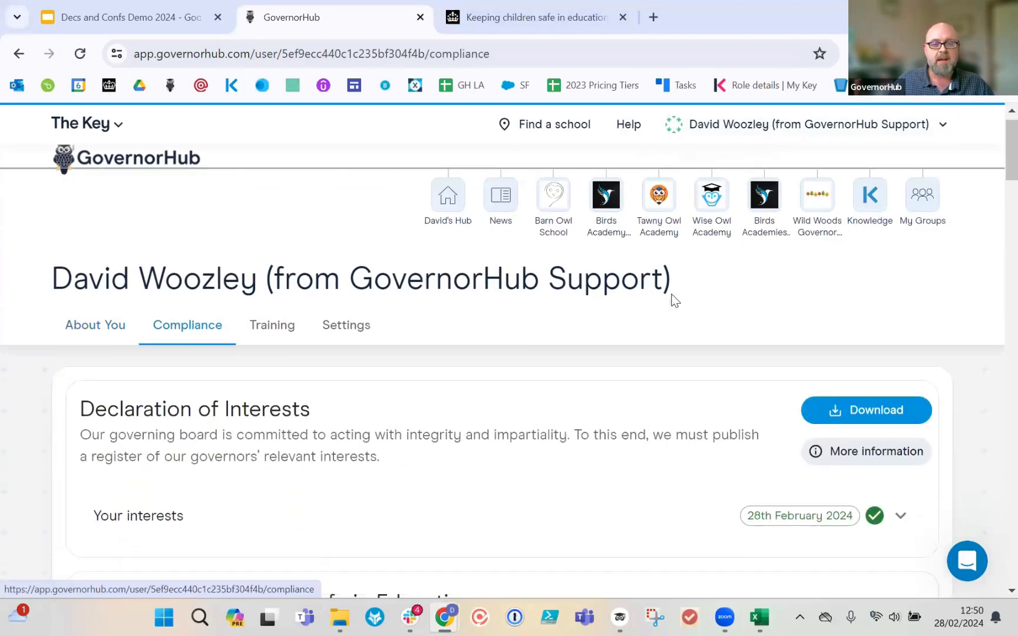
Step: Review the status of the declaration of interests and each confirmation in the reopened Compliance section
{"action": "scroll", "coordinate": [670, 298], "scroll_direction": "down", "scroll_amount": 4}
{"action": "scroll", "coordinate": [673, 301], "scroll_direction": "up", "scroll_amount": 1}
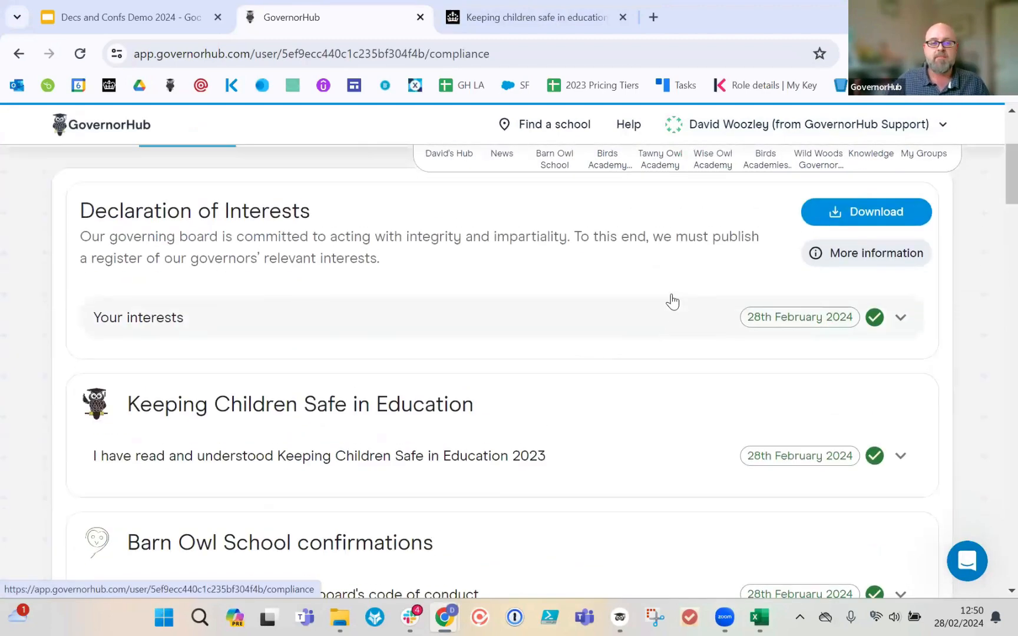
{"action": "scroll", "coordinate": [303, 268], "scroll_direction": "down", "scroll_amount": 2}
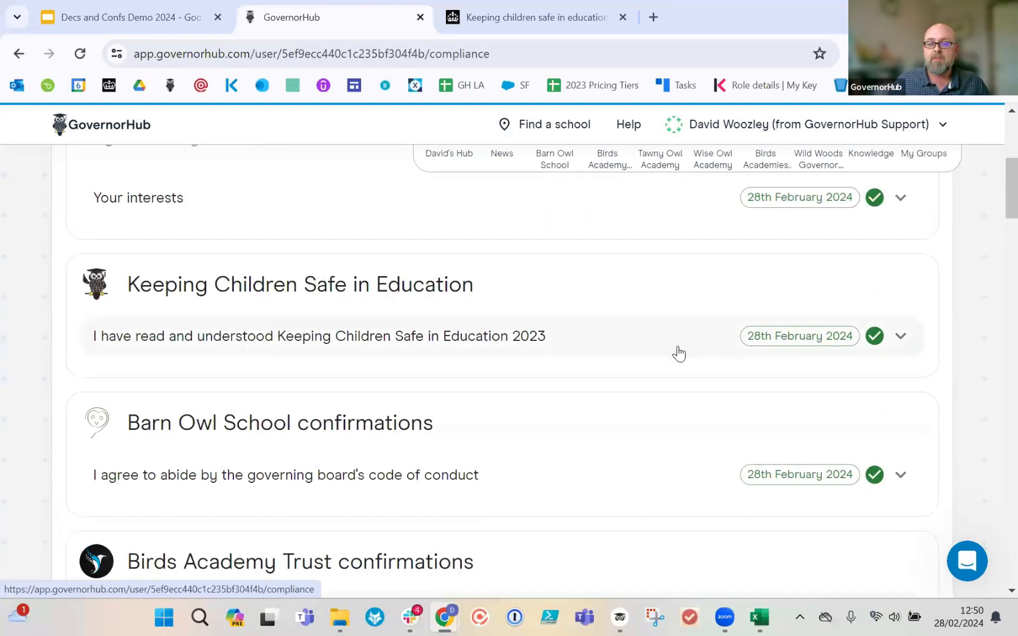
{"action": "scroll", "coordinate": [679, 354], "scroll_direction": "down", "scroll_amount": 1}
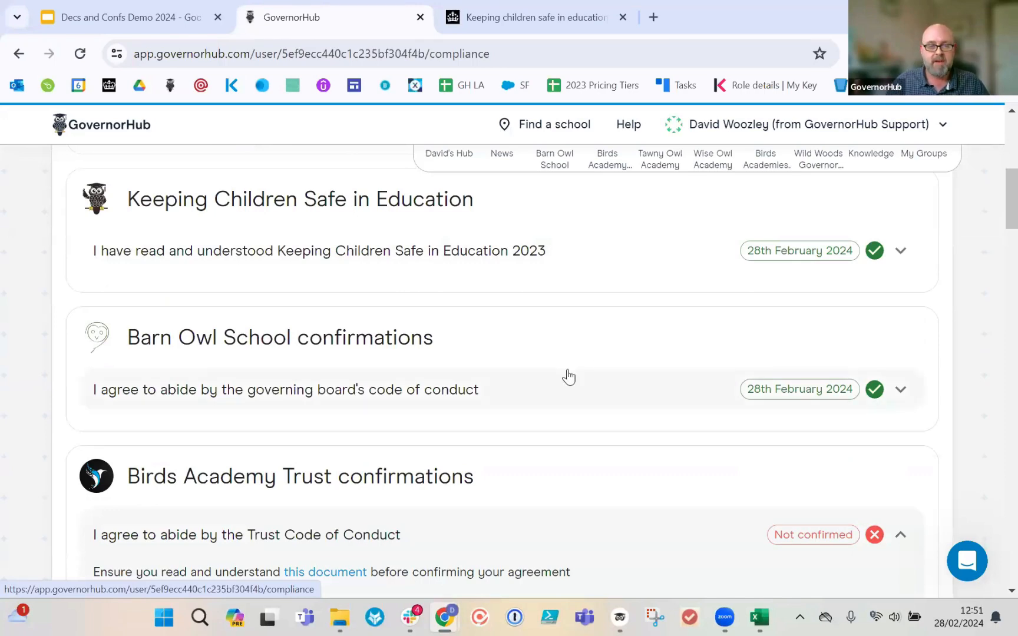
{"action": "scroll", "coordinate": [568, 377], "scroll_direction": "down", "scroll_amount": 1}
{"action": "scroll", "coordinate": [569, 377], "scroll_direction": "up", "scroll_amount": 2}
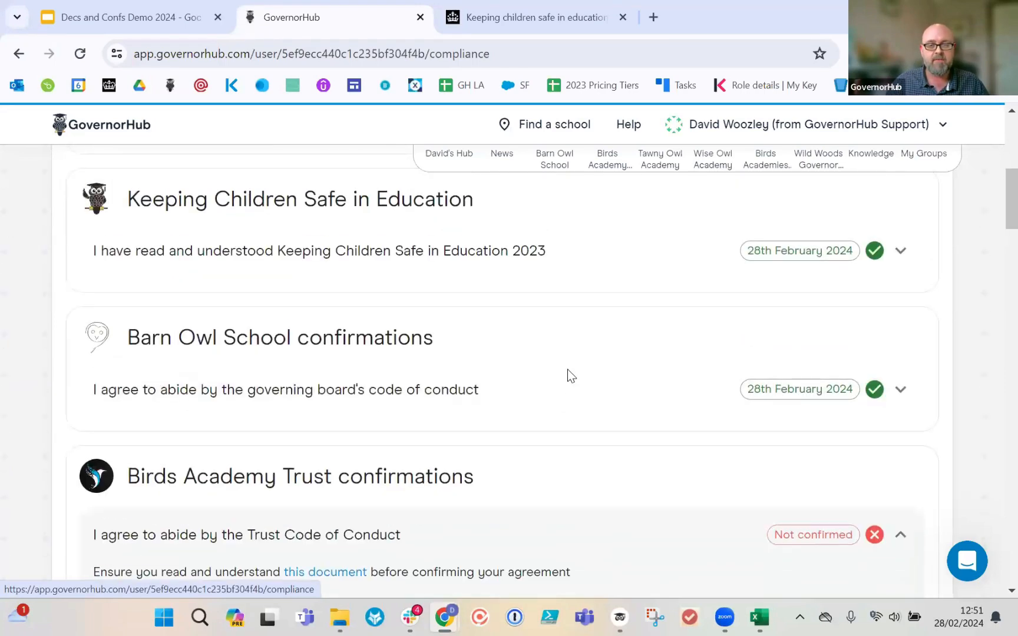
Step: Open the Compliance area of Barn Owl School's governing board
{"action": "scroll", "coordinate": [569, 377], "scroll_direction": "up", "scroll_amount": 5}
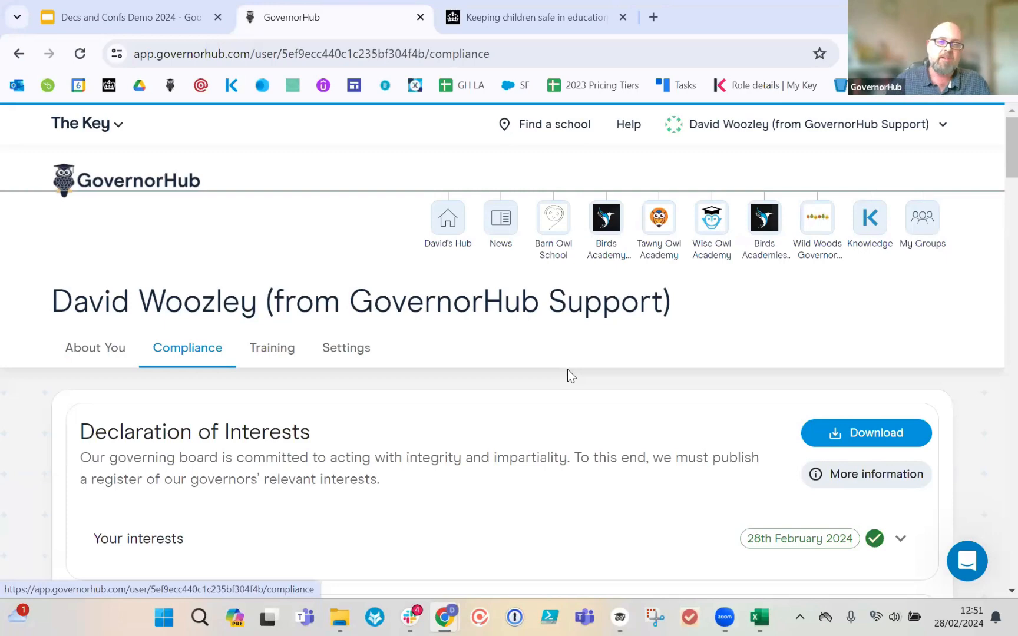
{"action": "left_click", "coordinate": [571, 235]}
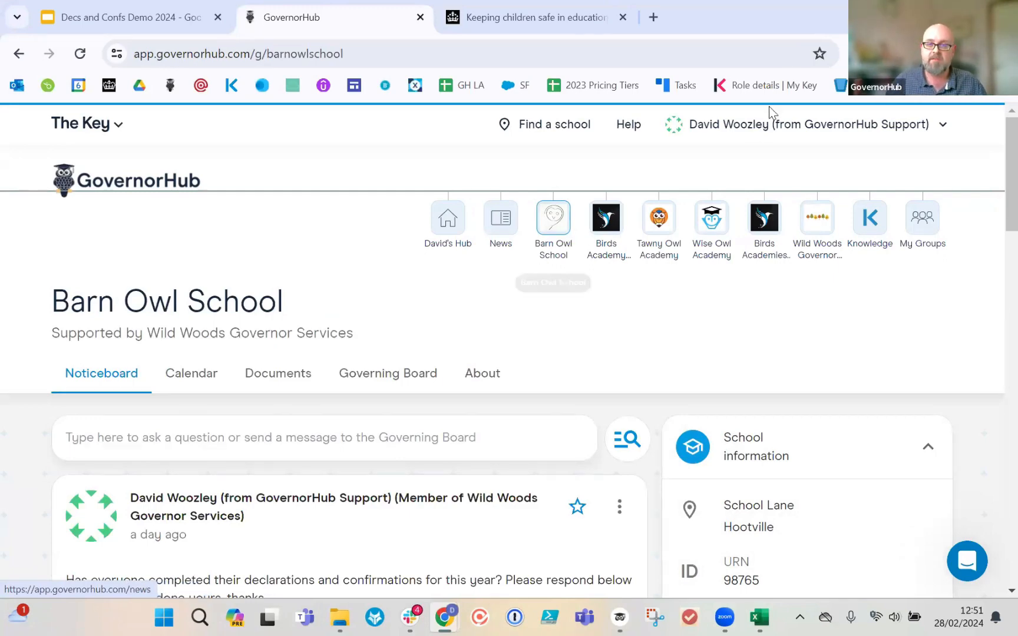
{"action": "scroll", "coordinate": [556, 343], "scroll_direction": "down", "scroll_amount": 2}
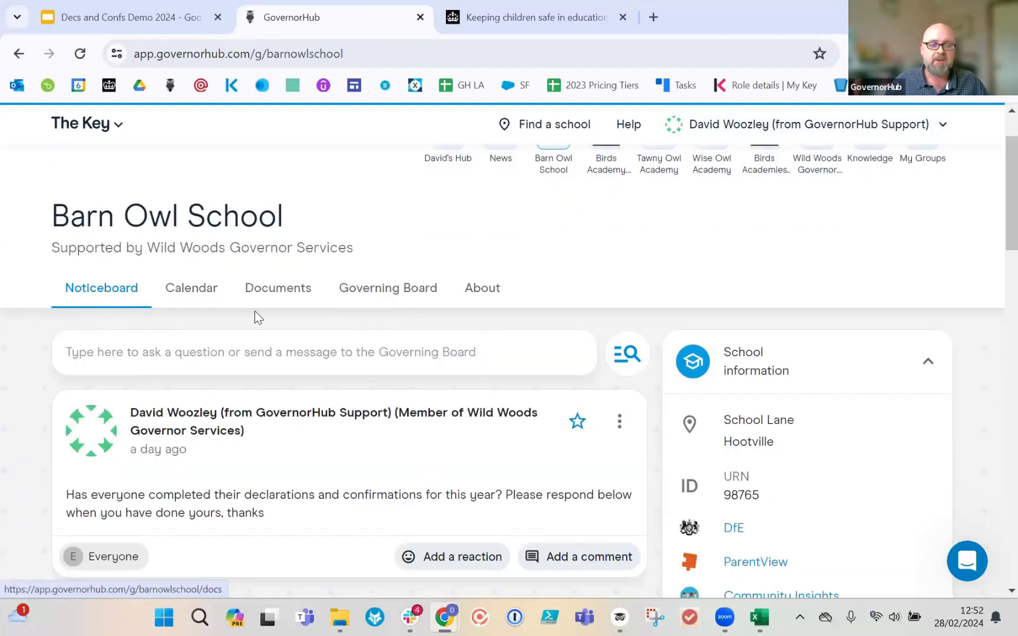
{"action": "left_click", "coordinate": [406, 293]}
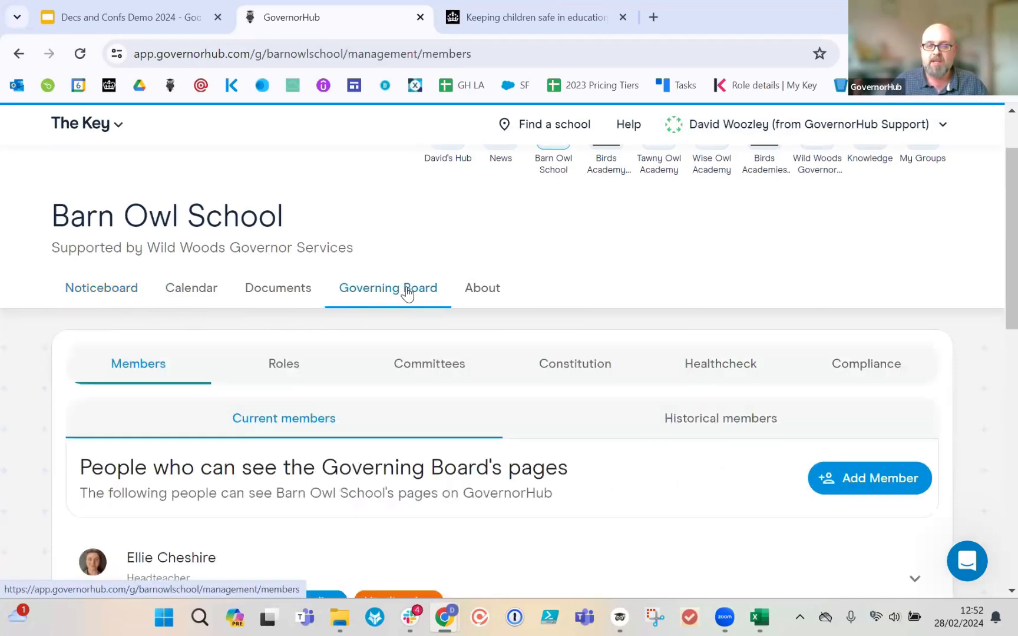
{"action": "scroll", "coordinate": [389, 301], "scroll_direction": "down", "scroll_amount": 1}
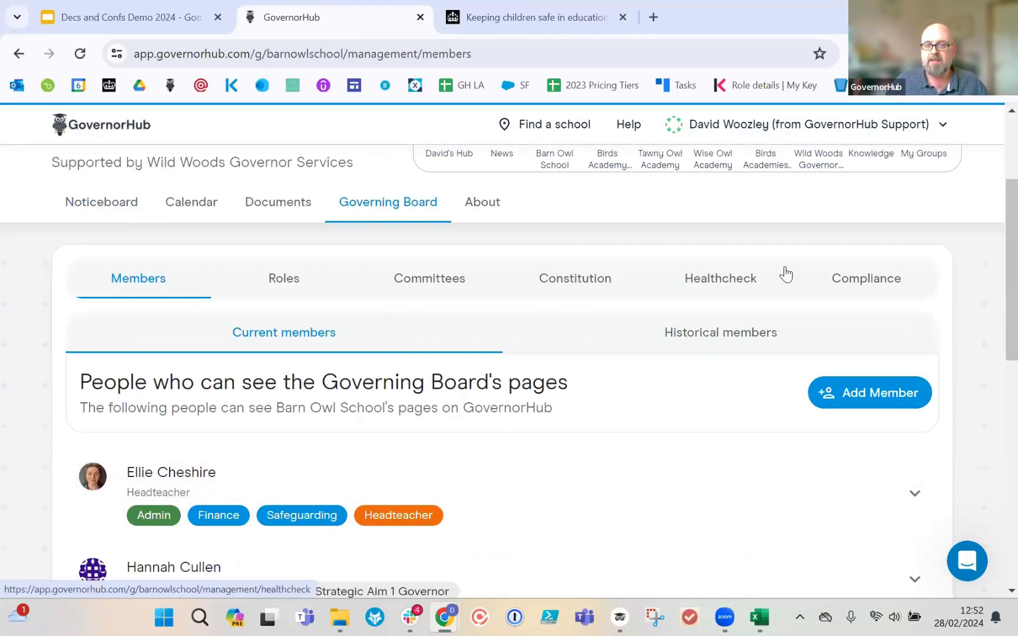
{"action": "left_click", "coordinate": [882, 288]}
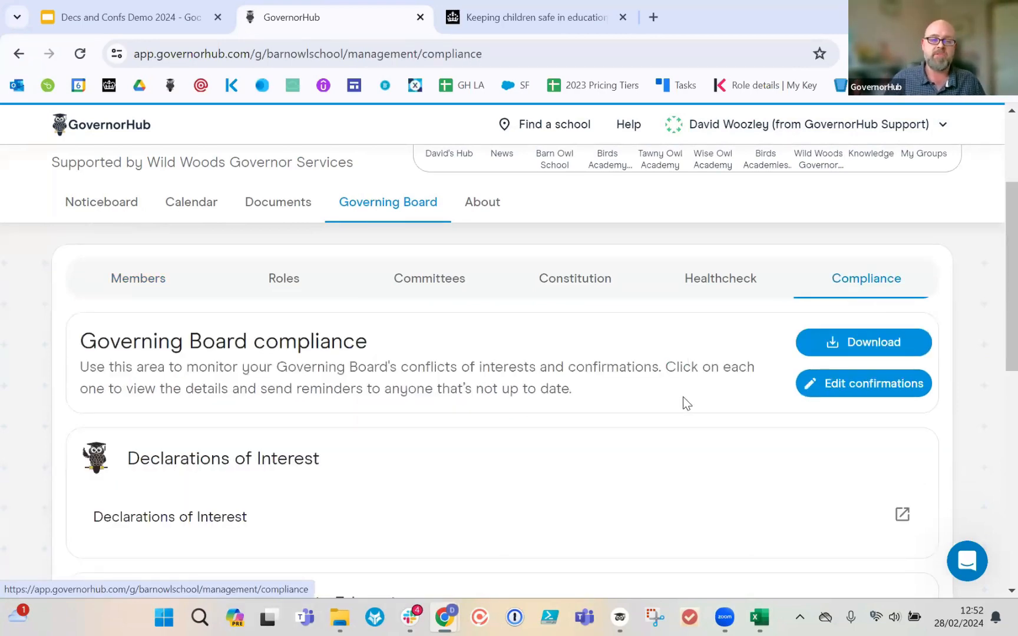
Step: Look over the Governing Board compliance page and reopen it by way of Barn Owl School's Governing Board section
{"action": "scroll", "coordinate": [683, 401], "scroll_direction": "down", "scroll_amount": 3}
{"action": "scroll", "coordinate": [684, 408], "scroll_direction": "up", "scroll_amount": 3}
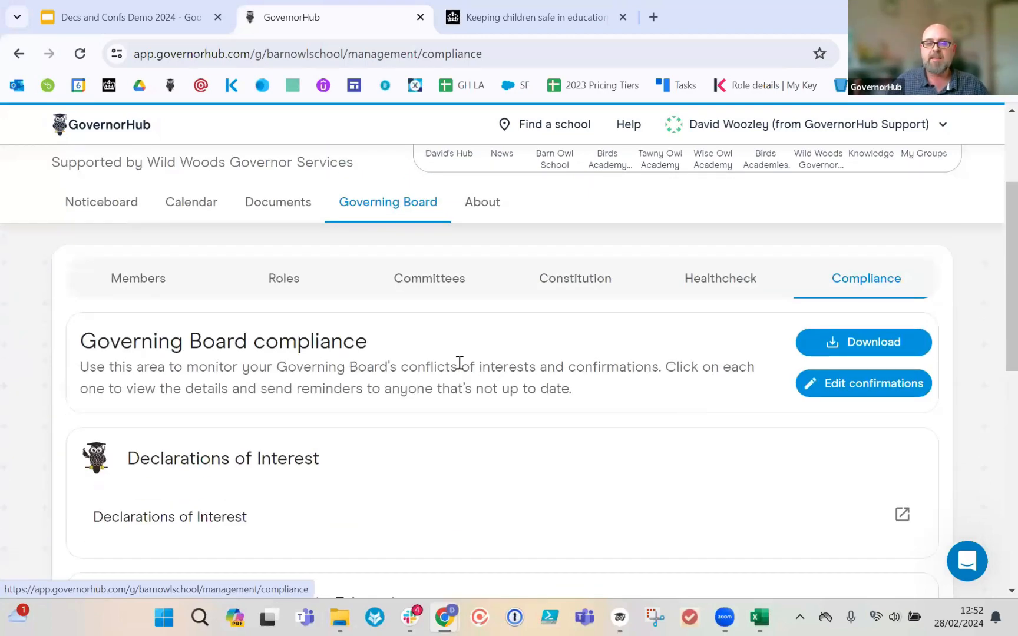
{"action": "scroll", "coordinate": [460, 362], "scroll_direction": "up", "scroll_amount": 3}
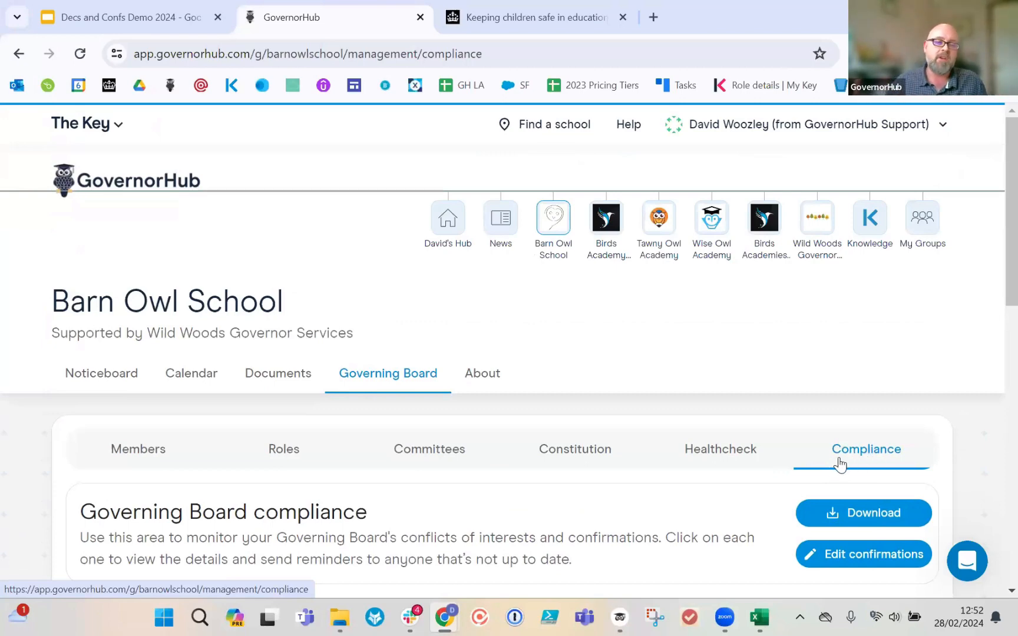
{"action": "scroll", "coordinate": [716, 471], "scroll_direction": "down", "scroll_amount": 3}
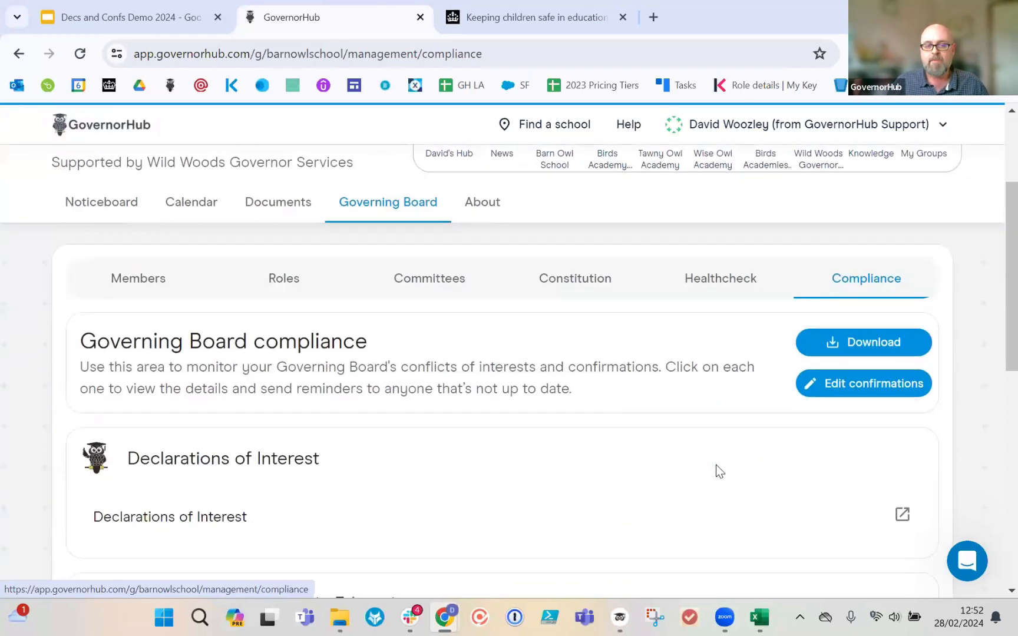
{"action": "left_click", "coordinate": [416, 215]}
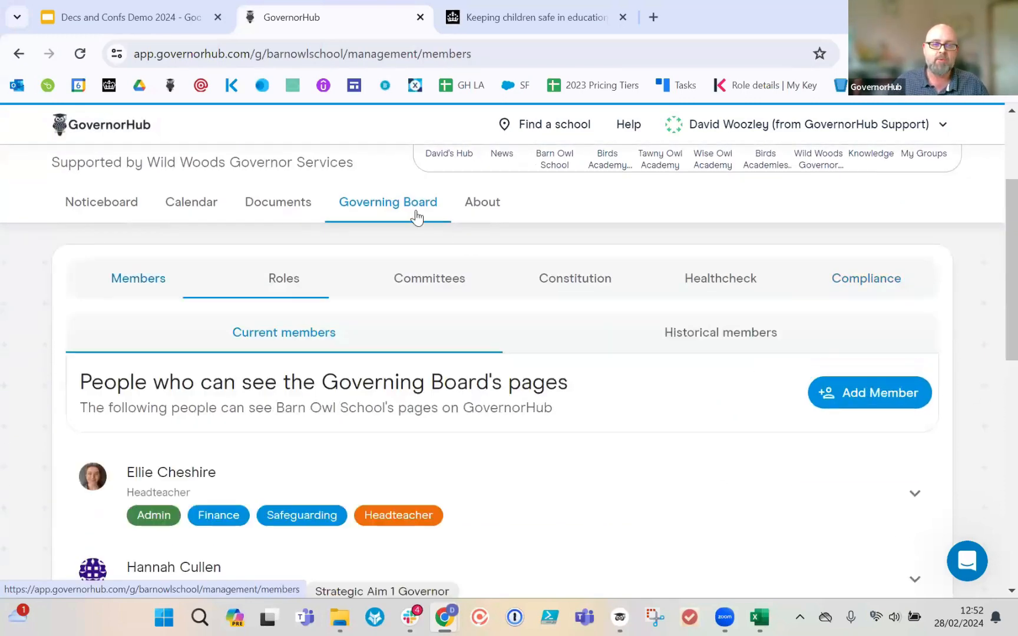
{"action": "left_click", "coordinate": [878, 287]}
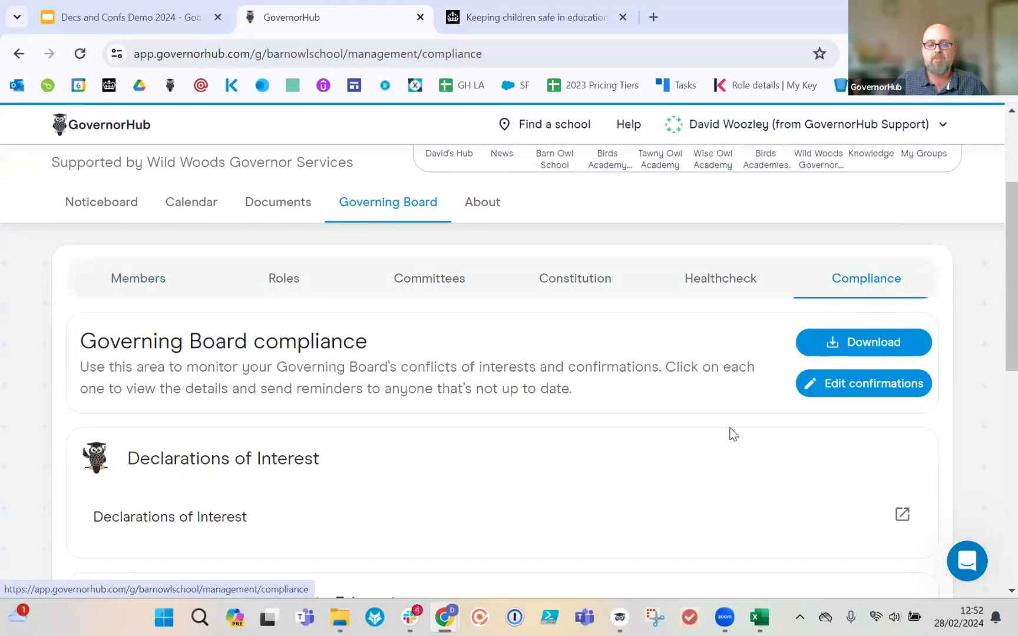
Step: Examine the compliance page's sections for declarations of interest, Keeping Children Safe in Education and the board confirmations
{"action": "scroll", "coordinate": [731, 434], "scroll_direction": "down", "scroll_amount": 4}
{"action": "scroll", "coordinate": [728, 429], "scroll_direction": "down", "scroll_amount": 2}
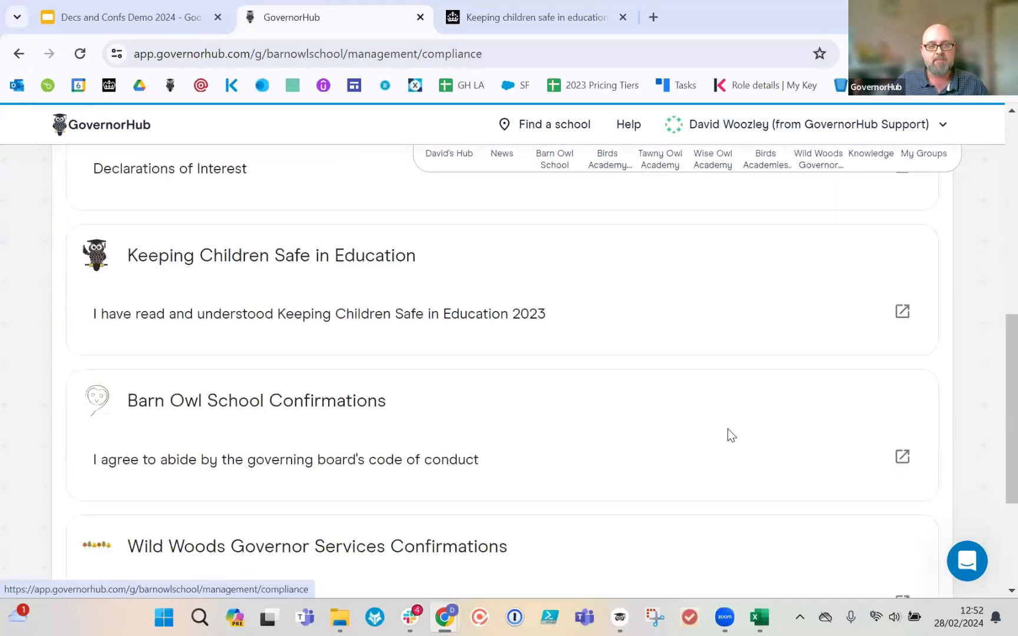
{"action": "scroll", "coordinate": [728, 429], "scroll_direction": "up", "scroll_amount": 5}
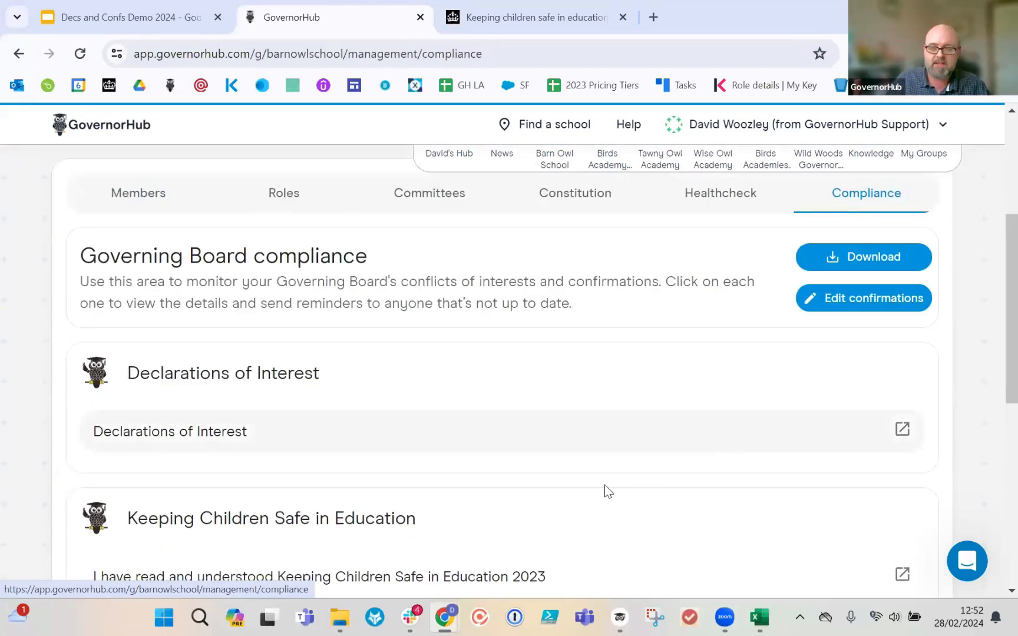
{"action": "scroll", "coordinate": [557, 491], "scroll_direction": "up", "scroll_amount": 1}
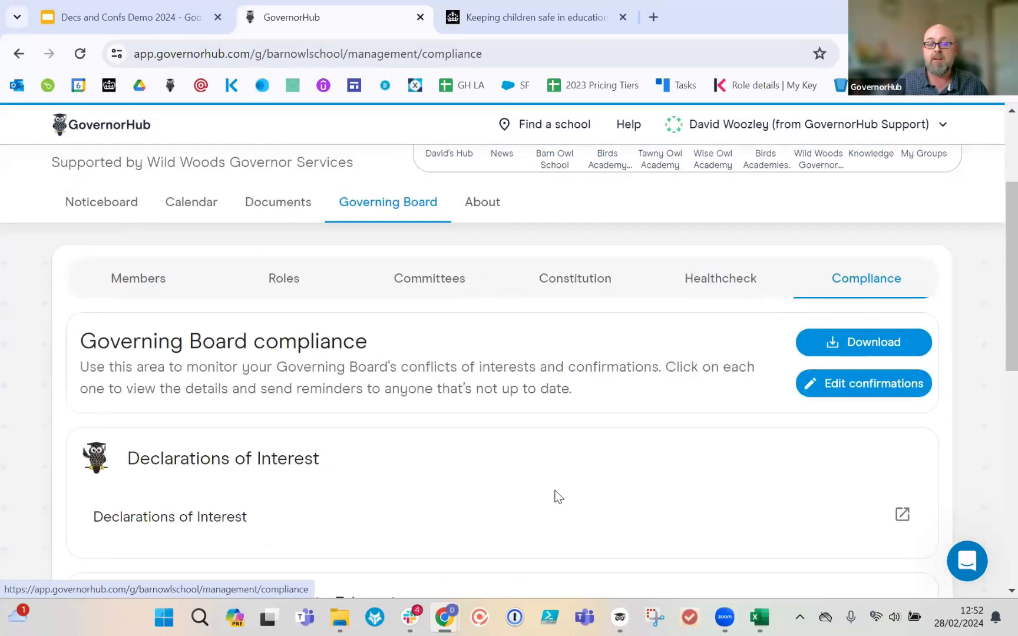
{"action": "scroll", "coordinate": [257, 518], "scroll_direction": "down", "scroll_amount": 3}
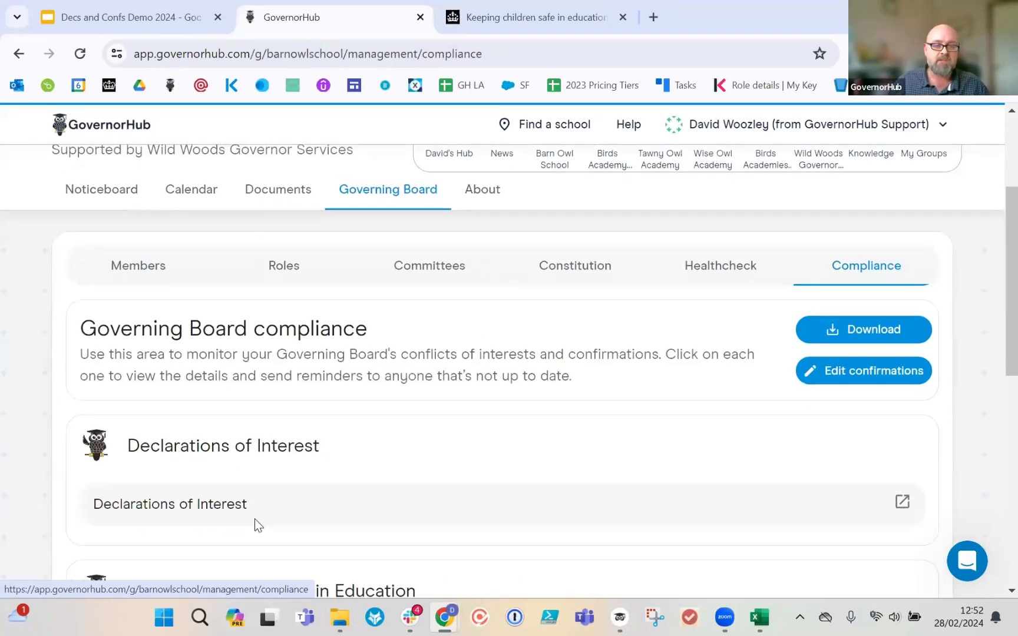
{"action": "scroll", "coordinate": [264, 485], "scroll_direction": "down", "scroll_amount": 1}
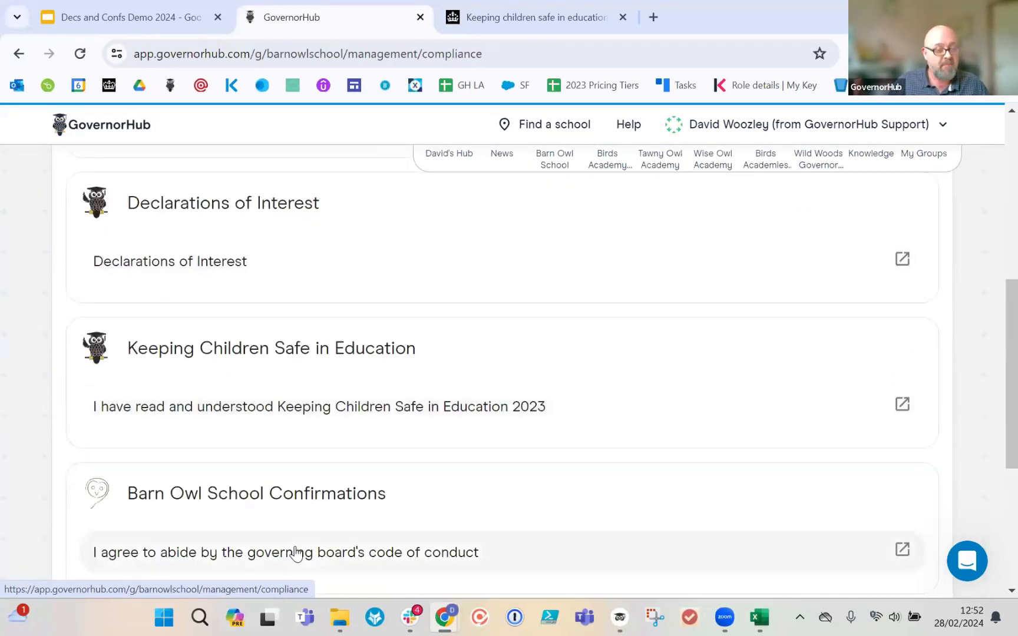
{"action": "scroll", "coordinate": [318, 413], "scroll_direction": "up", "scroll_amount": 1}
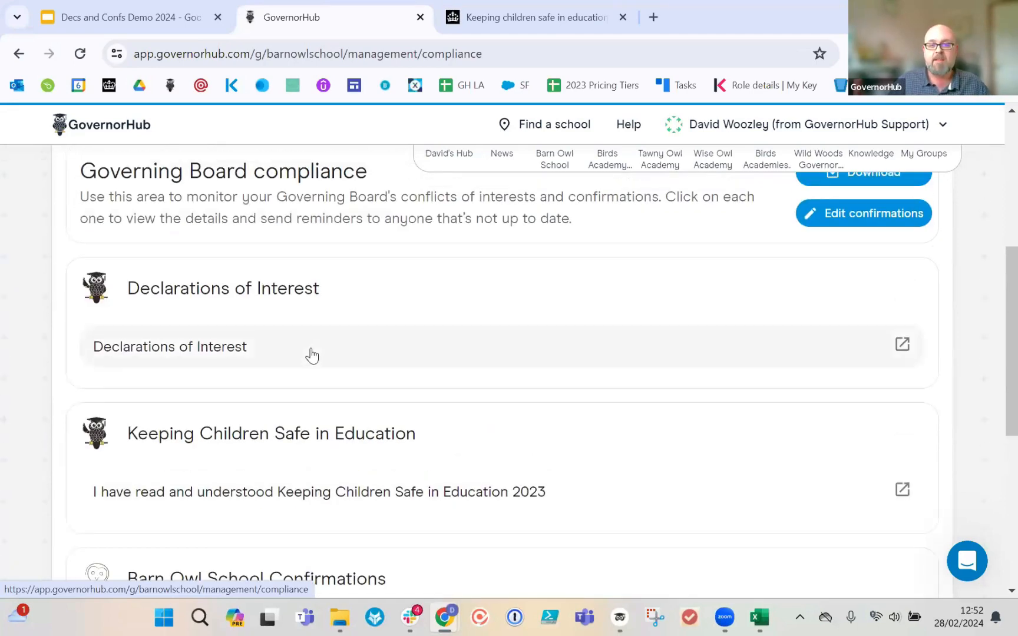
Step: View the board's Declarations of Interest overview briefly and return to the Governing Board compliance page
{"action": "left_click", "coordinate": [280, 355]}
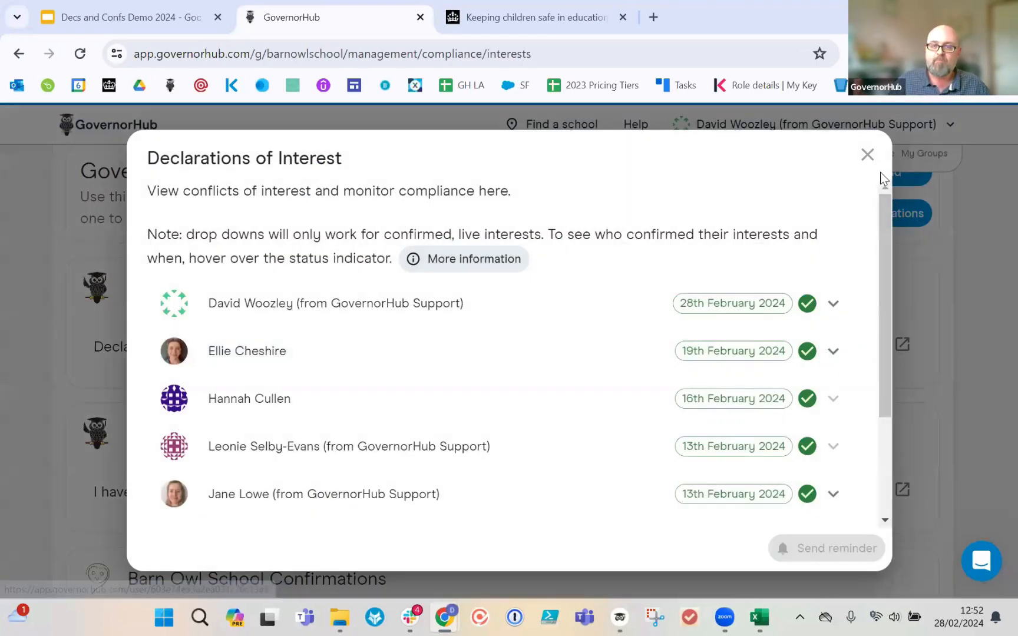
{"action": "left_click", "coordinate": [864, 160]}
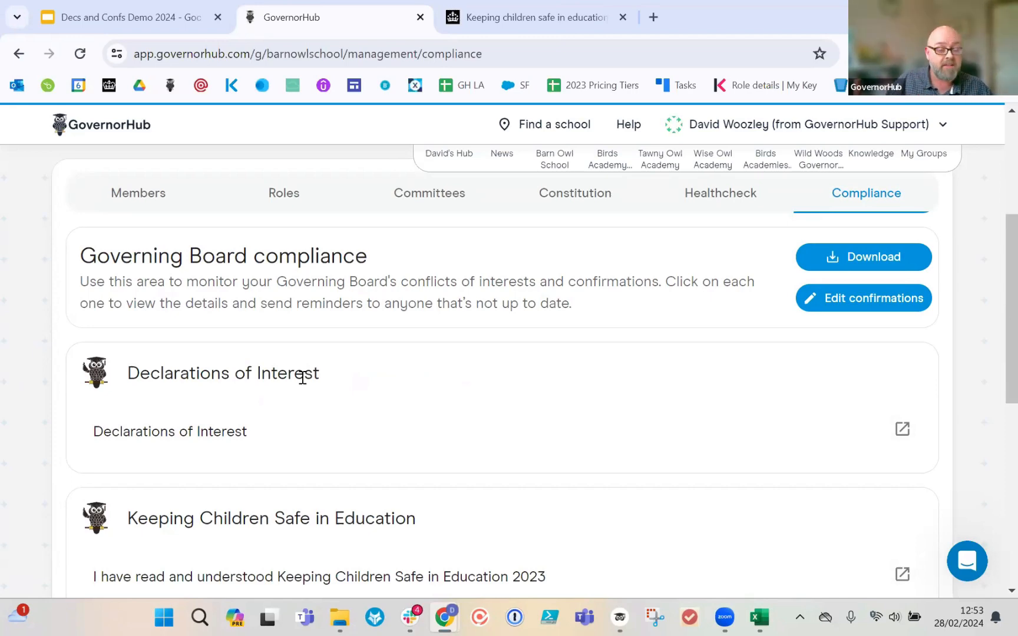
{"action": "left_click", "coordinate": [235, 441]}
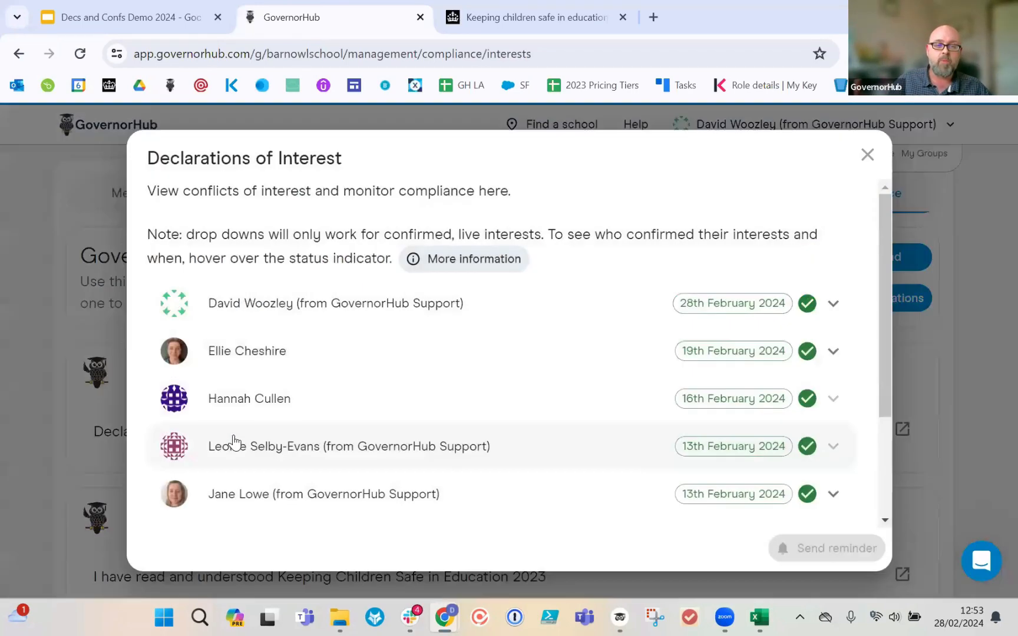
{"action": "left_click", "coordinate": [88, 431]}
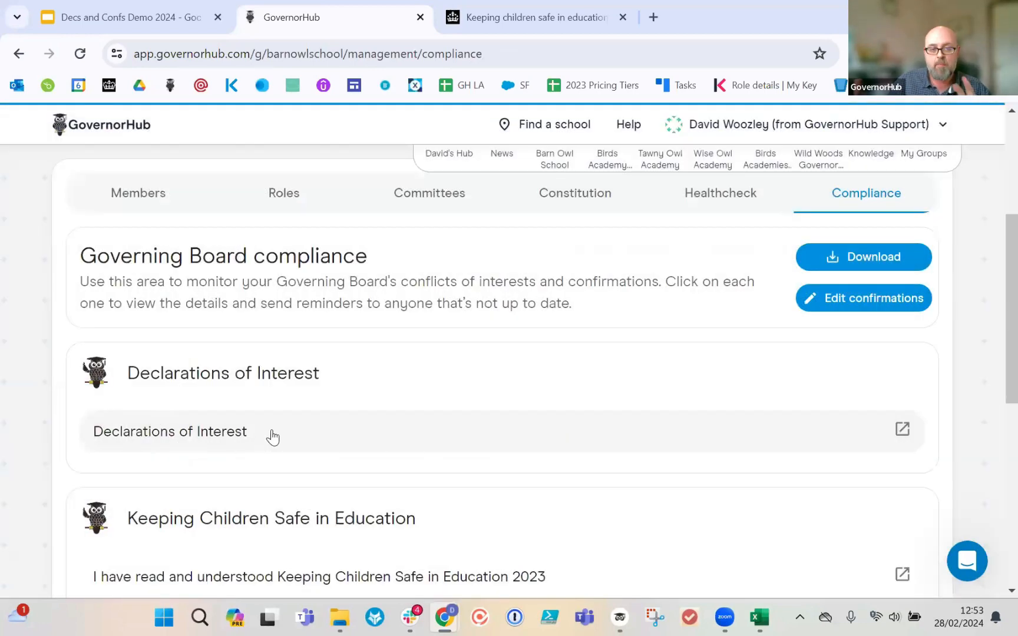
{"action": "scroll", "coordinate": [832, 213], "scroll_direction": "up", "scroll_amount": 1}
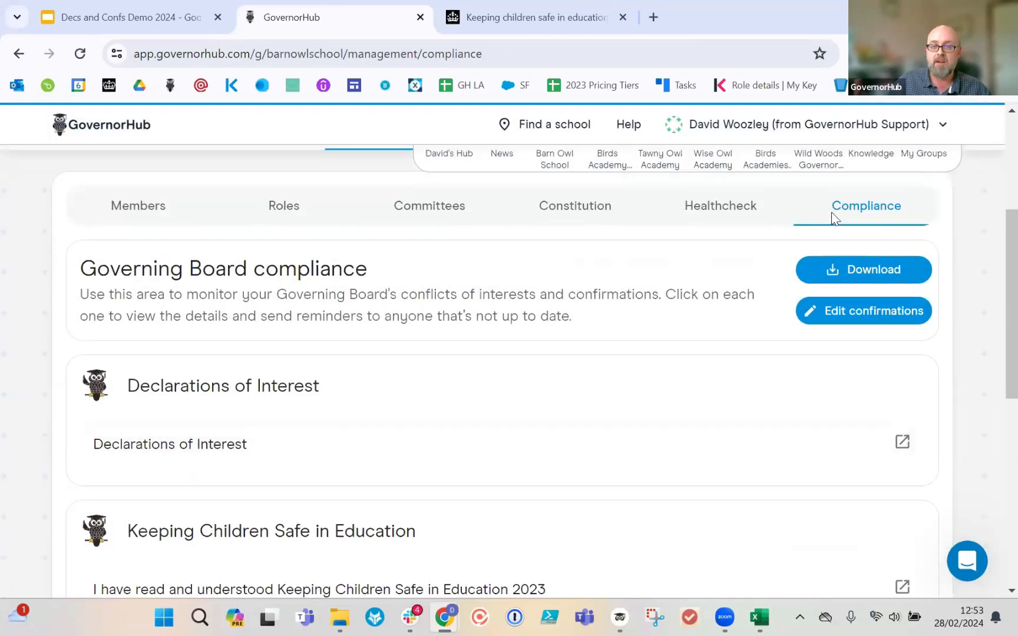
{"action": "scroll", "coordinate": [386, 397], "scroll_direction": "down", "scroll_amount": 1}
Step: Open the board's Declarations of Interest overview and go through the confirmation status and date of every member
{"action": "left_click", "coordinate": [271, 425]}
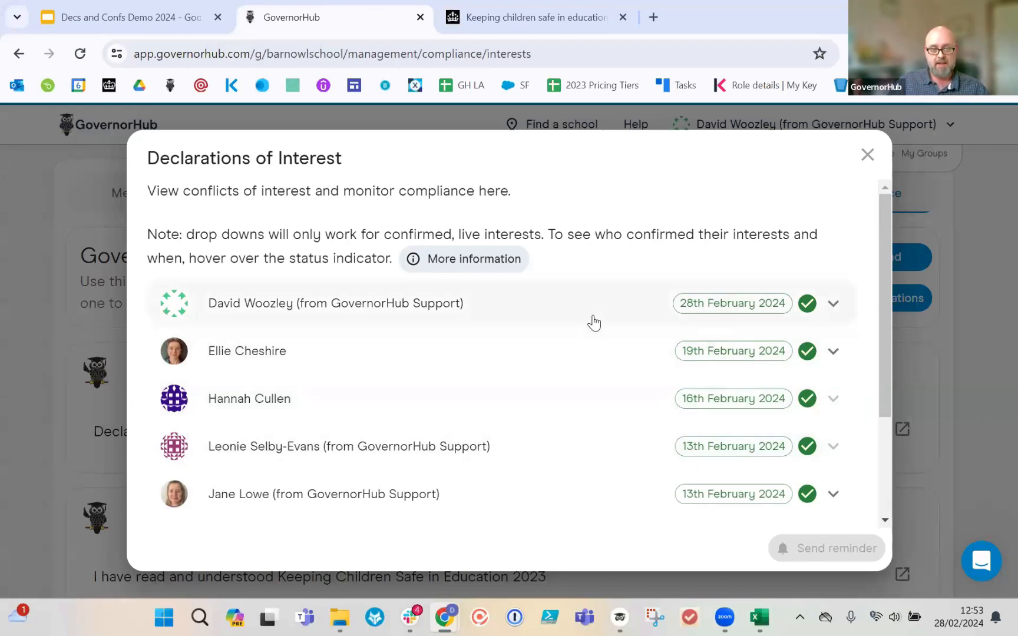
{"action": "scroll", "coordinate": [594, 323], "scroll_direction": "down", "scroll_amount": 2}
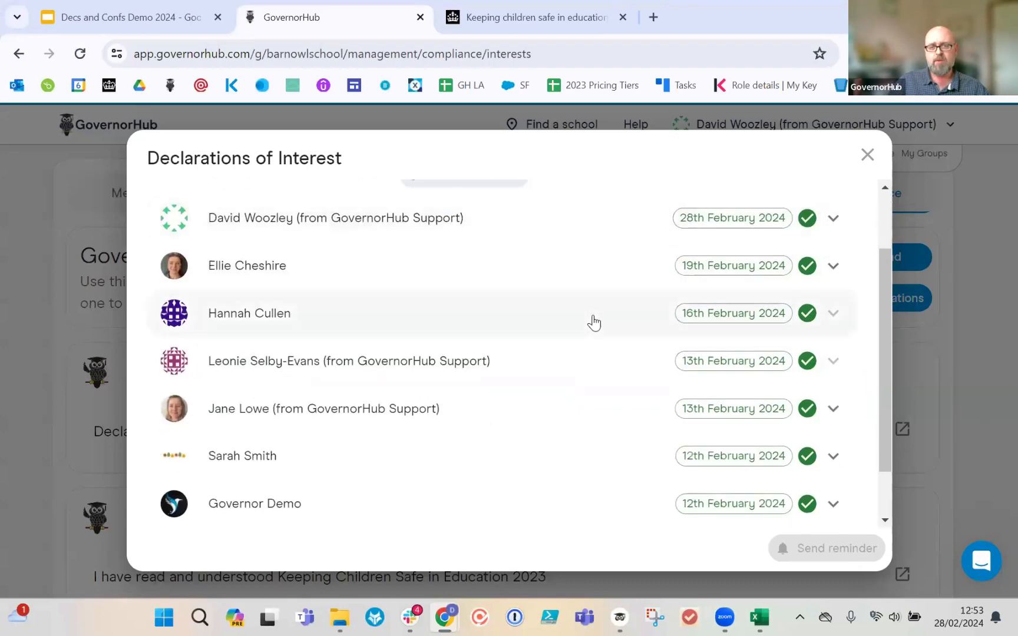
{"action": "scroll", "coordinate": [593, 323], "scroll_direction": "down", "scroll_amount": 1}
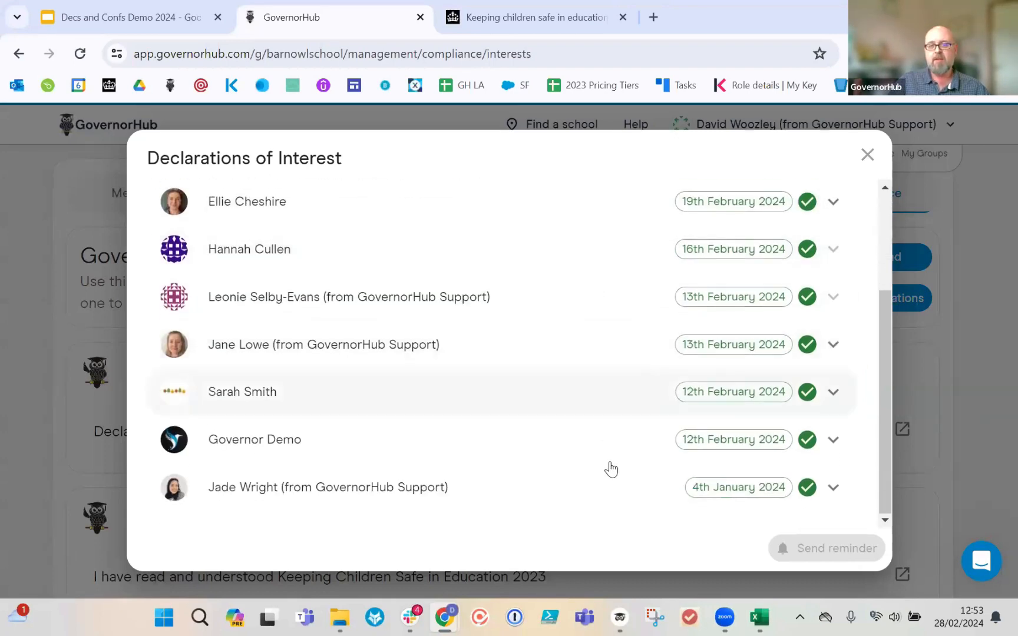
{"action": "scroll", "coordinate": [610, 469], "scroll_direction": "up", "scroll_amount": 3}
{"action": "scroll", "coordinate": [610, 469], "scroll_direction": "down", "scroll_amount": 3}
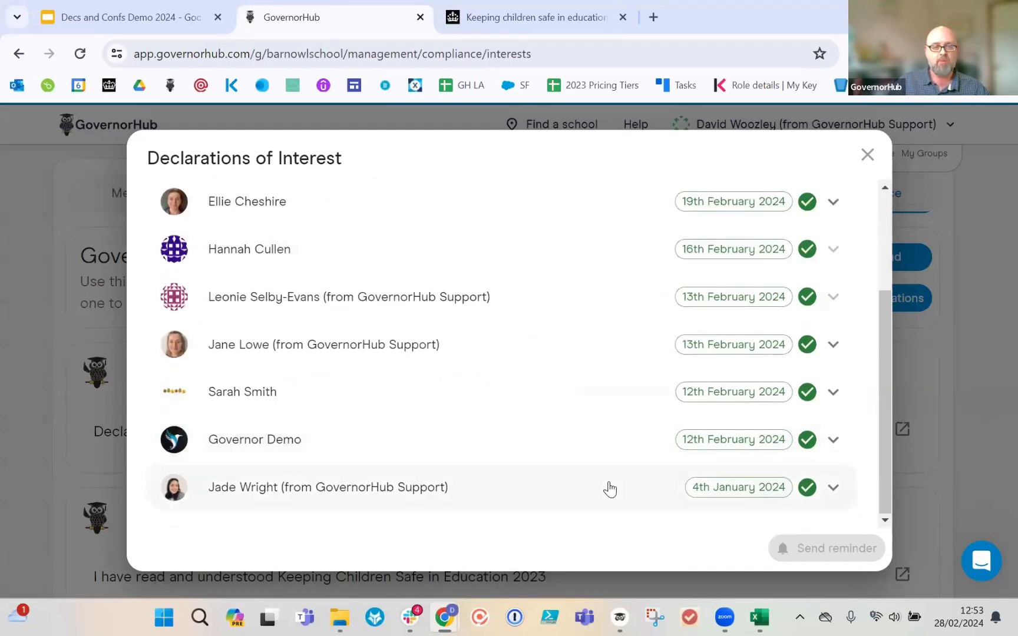
{"action": "scroll", "coordinate": [608, 486], "scroll_direction": "up", "scroll_amount": 2}
{"action": "scroll", "coordinate": [610, 489], "scroll_direction": "up", "scroll_amount": 1}
Step: Check who confirmed the interests and when for individual members in the Declarations of Interest overview
{"action": "mouse_move", "coordinate": [780, 307]}
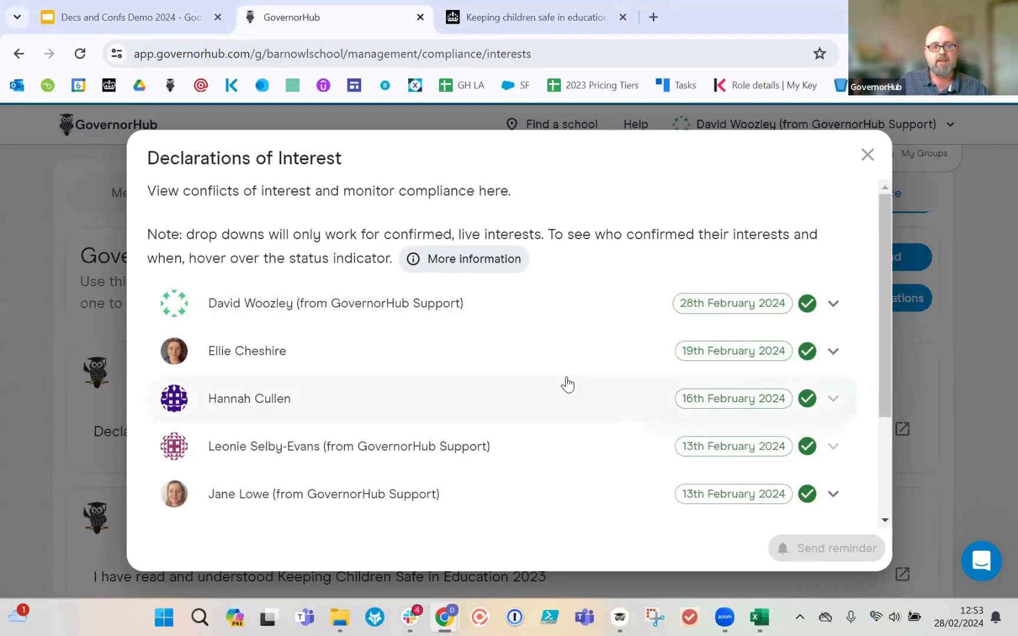
{"action": "scroll", "coordinate": [567, 385], "scroll_direction": "down", "scroll_amount": 2}
{"action": "scroll", "coordinate": [567, 384], "scroll_direction": "down", "scroll_amount": 2}
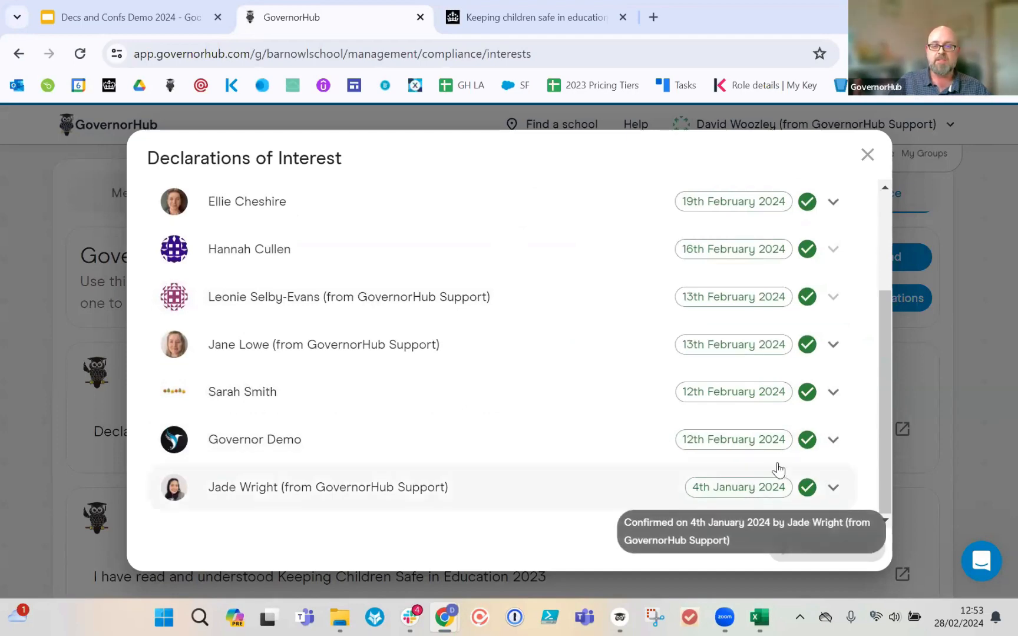
{"action": "scroll", "coordinate": [758, 230], "scroll_direction": "up", "scroll_amount": 2}
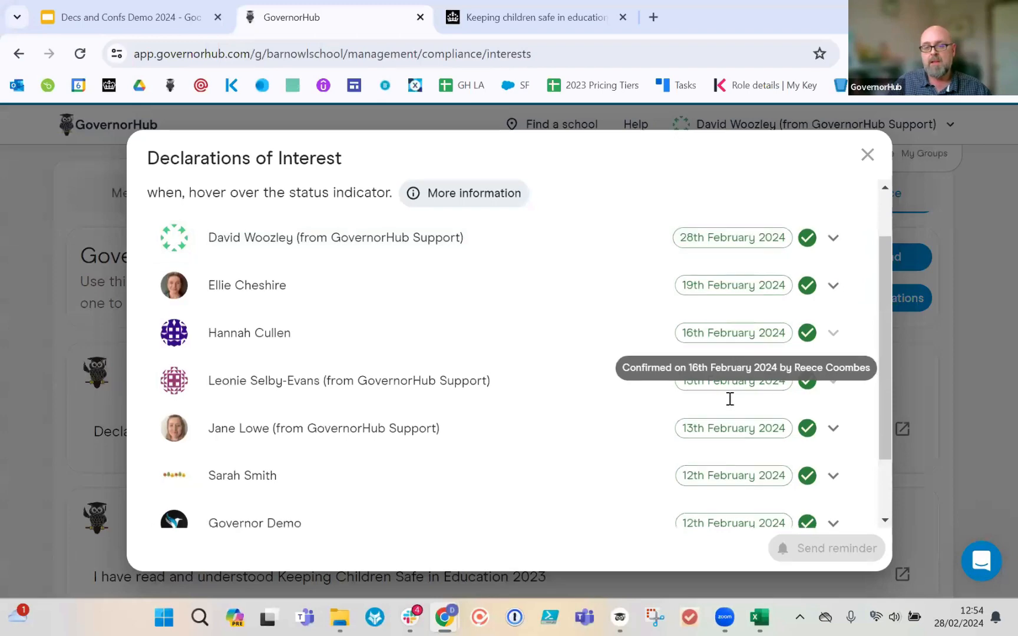
{"action": "scroll", "coordinate": [730, 389], "scroll_direction": "down", "scroll_amount": 2}
{"action": "scroll", "coordinate": [735, 253], "scroll_direction": "up", "scroll_amount": 3}
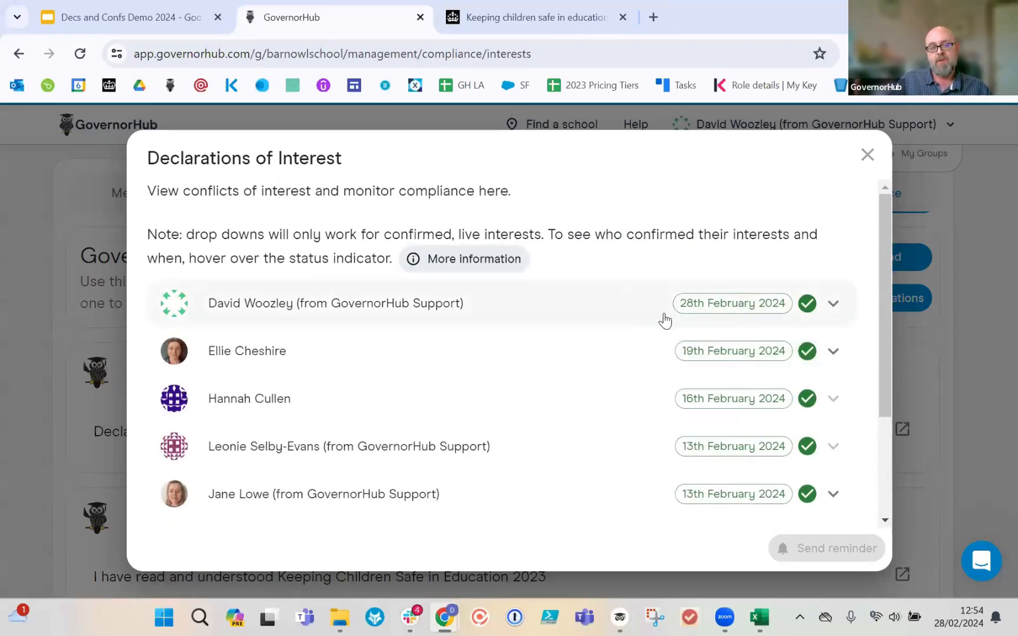
{"action": "scroll", "coordinate": [665, 321], "scroll_direction": "down", "scroll_amount": 2}
{"action": "scroll", "coordinate": [666, 321], "scroll_direction": "down", "scroll_amount": 2}
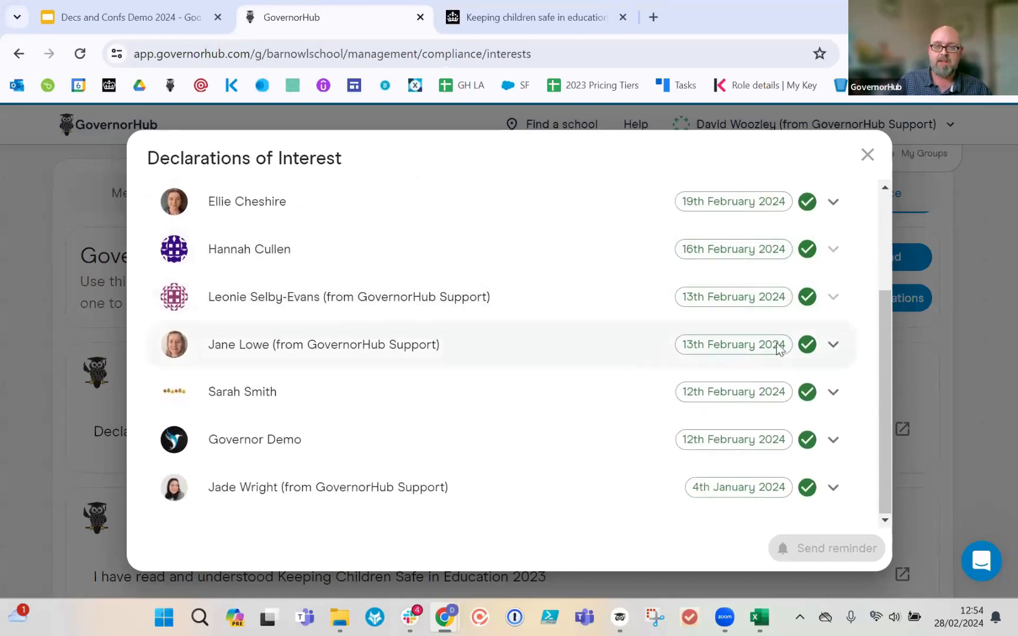
{"action": "mouse_move", "coordinate": [779, 348]}
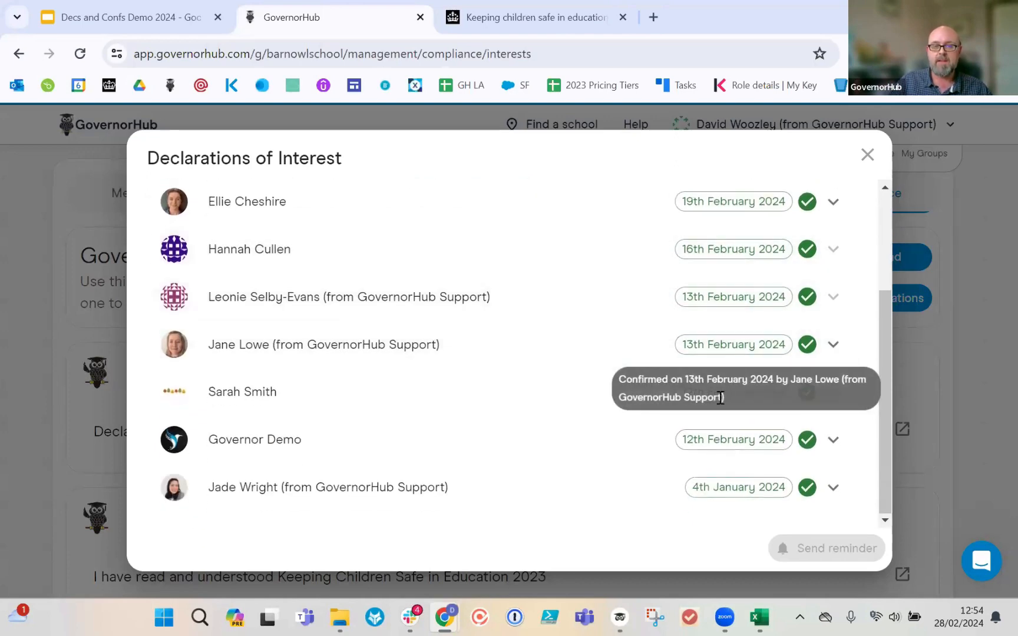
Step: Expand the first listed member's declaration and examine the organisation, type of interest, additional information and dates
{"action": "scroll", "coordinate": [746, 323], "scroll_direction": "up", "scroll_amount": 4}
{"action": "left_click", "coordinate": [760, 307]}
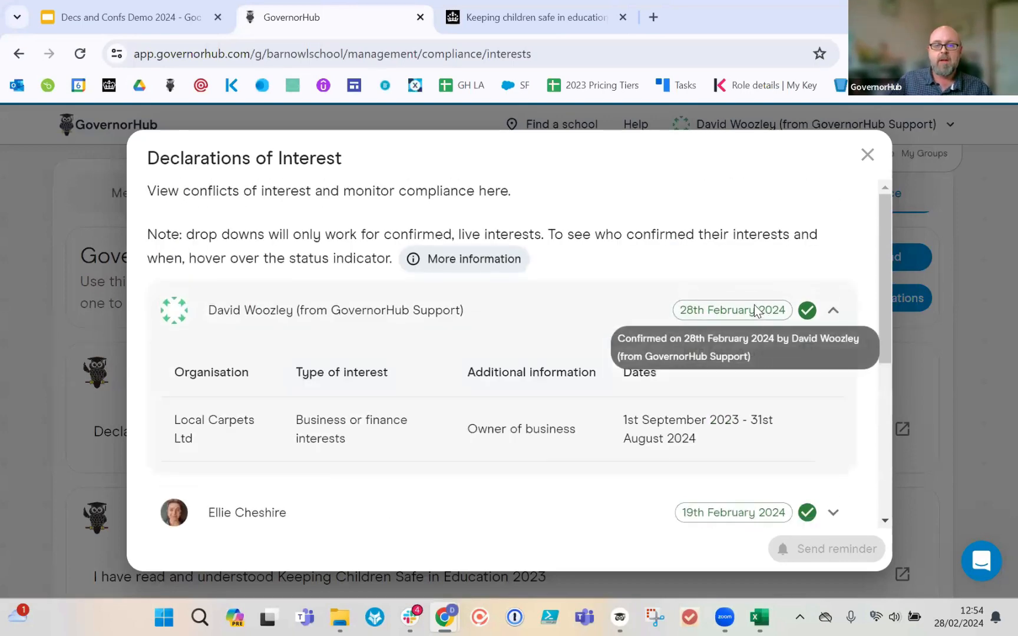
{"action": "left_click", "coordinate": [754, 305]}
{"action": "left_click", "coordinate": [836, 309]}
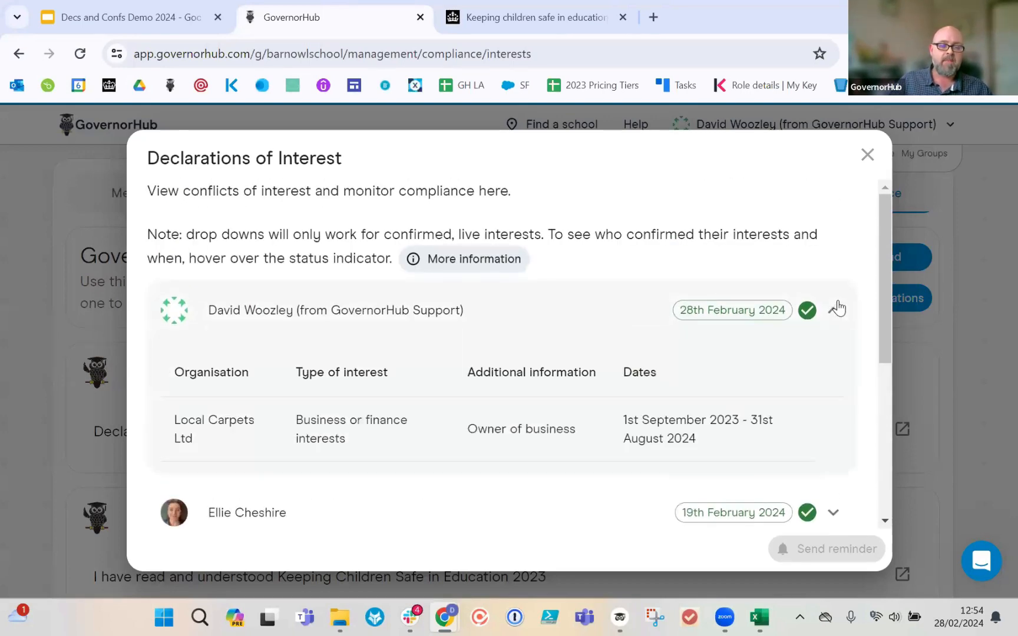
{"action": "scroll", "coordinate": [838, 309], "scroll_direction": "down", "scroll_amount": 2}
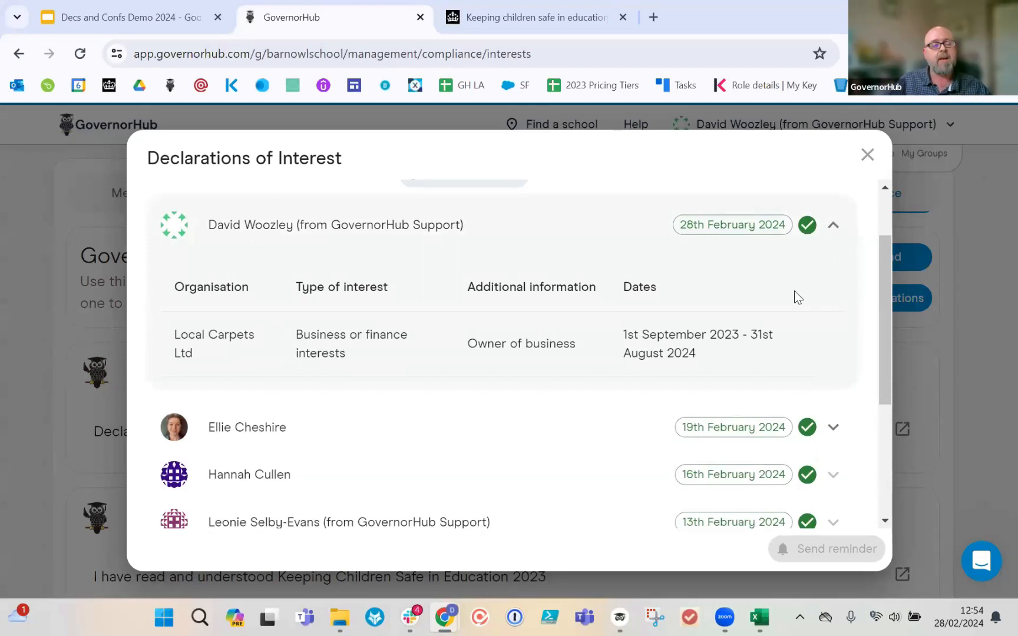
Step: Collapse the first listed member's declaration and examine the interest details declared by the second listed member
{"action": "left_click", "coordinate": [832, 228]}
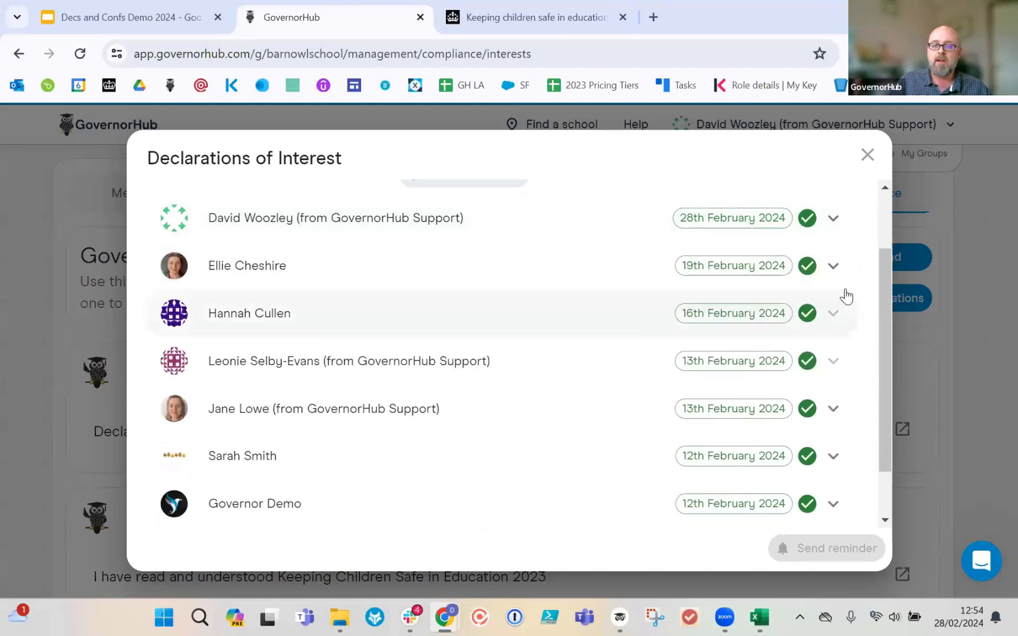
{"action": "left_click", "coordinate": [841, 277]}
{"action": "scroll", "coordinate": [836, 301], "scroll_direction": "down", "scroll_amount": 1}
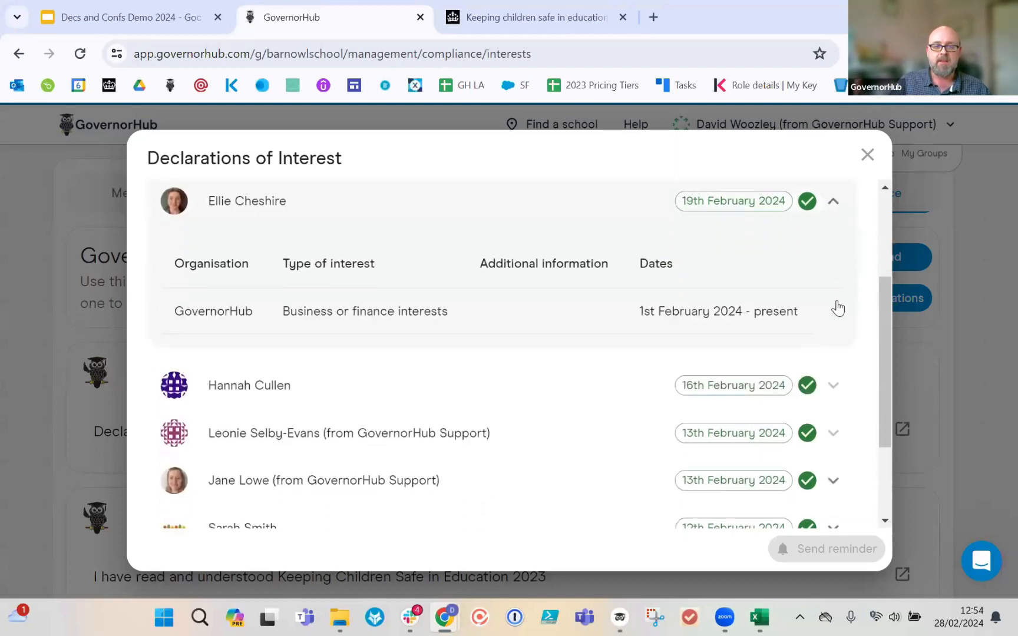
{"action": "scroll", "coordinate": [757, 307], "scroll_direction": "up", "scroll_amount": 1}
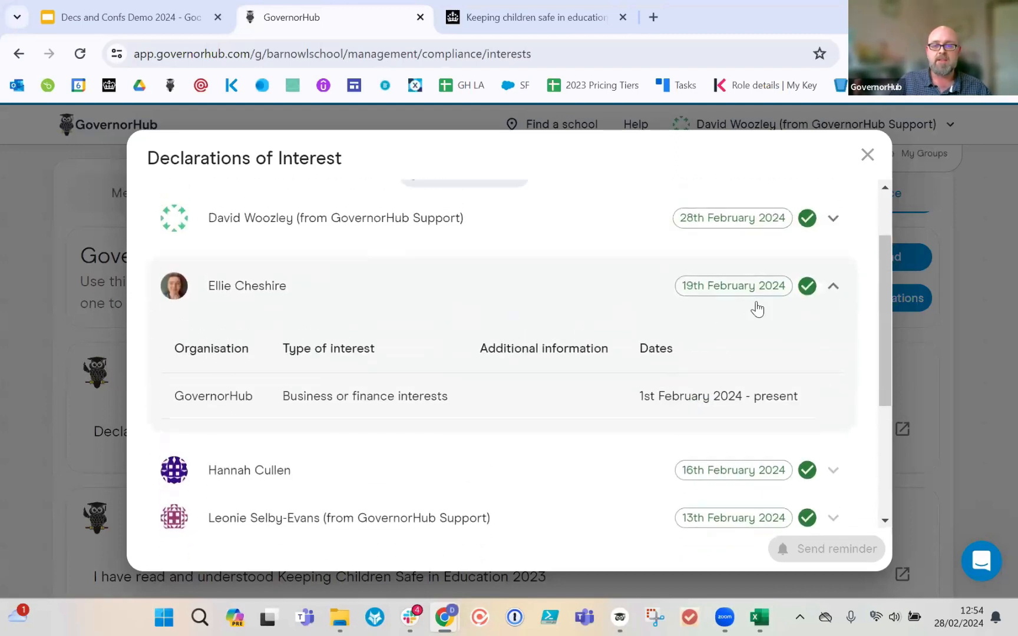
{"action": "left_click", "coordinate": [833, 287]}
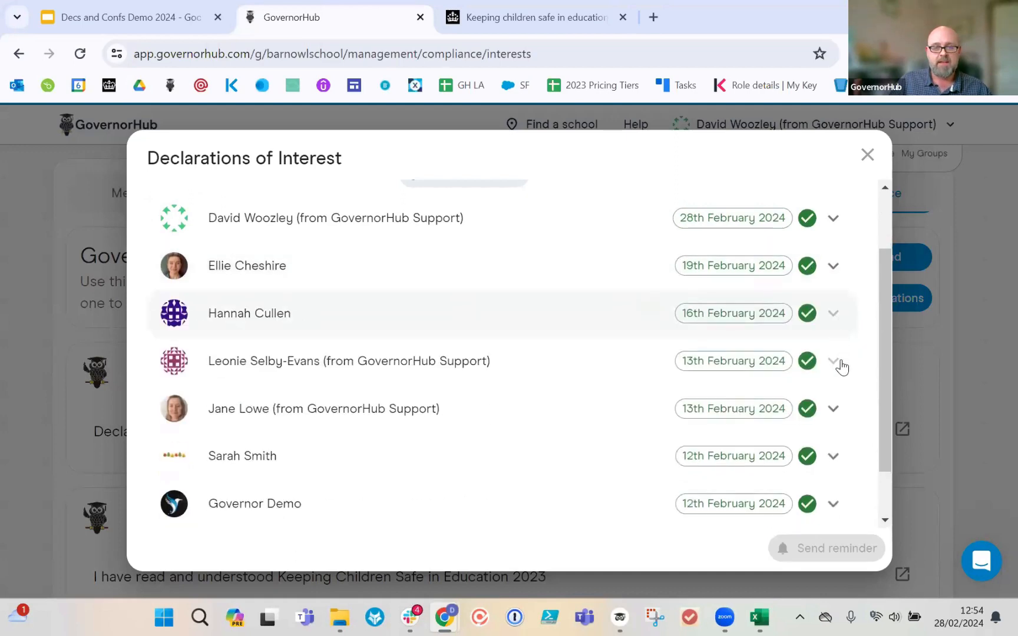
Step: Examine the fifth listed member's declared interest and close the Declarations of Interest overview
{"action": "left_click", "coordinate": [838, 408]}
{"action": "scroll", "coordinate": [838, 412], "scroll_direction": "down", "scroll_amount": 1}
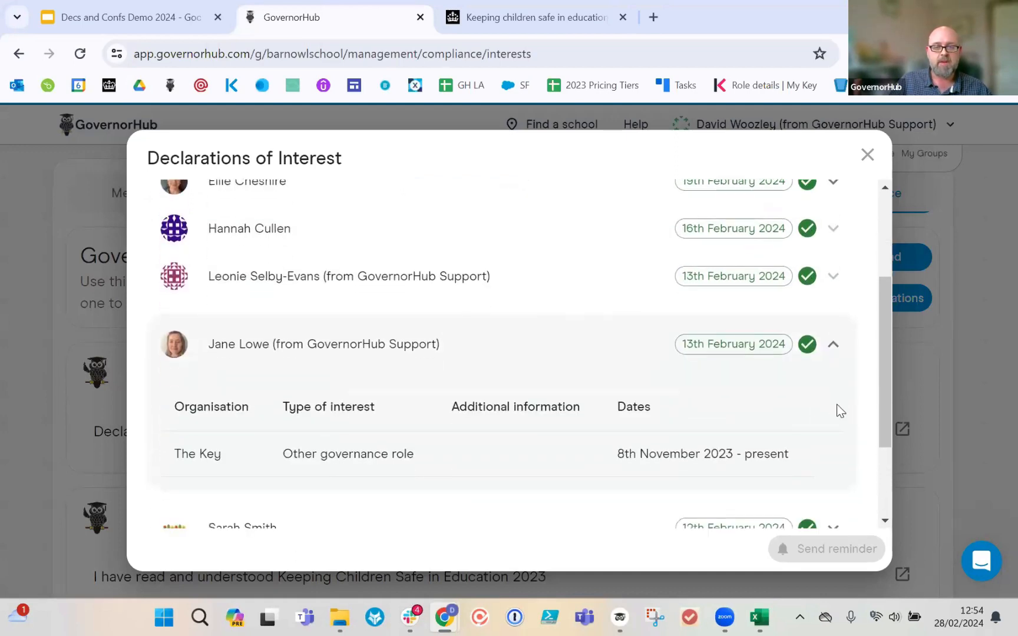
{"action": "scroll", "coordinate": [837, 407], "scroll_direction": "down", "scroll_amount": 2}
{"action": "scroll", "coordinate": [838, 404], "scroll_direction": "up", "scroll_amount": 4}
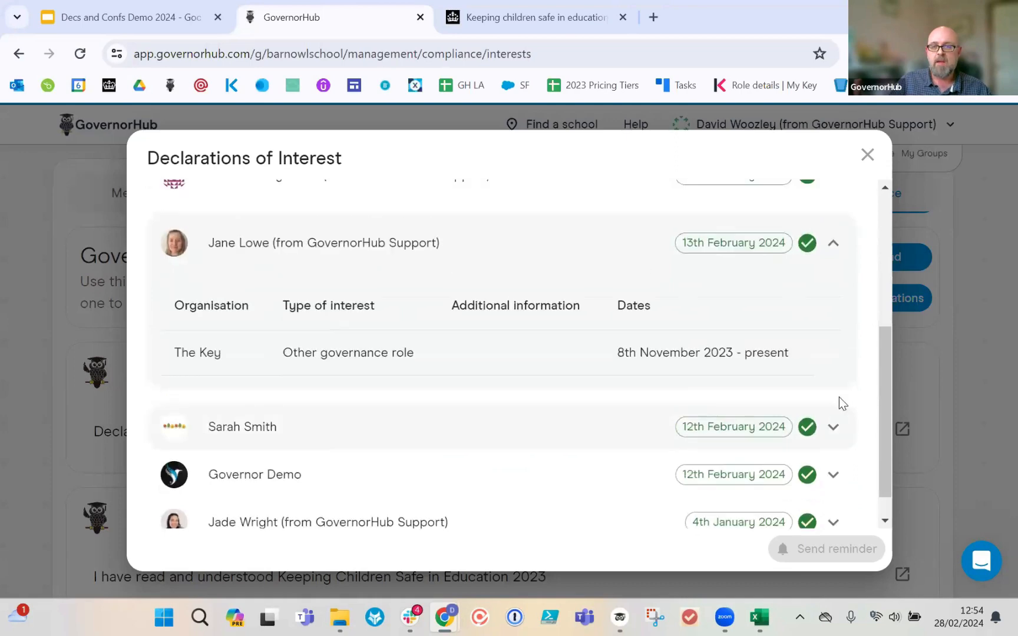
{"action": "left_click", "coordinate": [866, 158]}
Step: Open the board's Keeping Children Safe in Education 2023 confirmation overview and go through every member's status and date
{"action": "scroll", "coordinate": [683, 416], "scroll_direction": "down", "scroll_amount": 1}
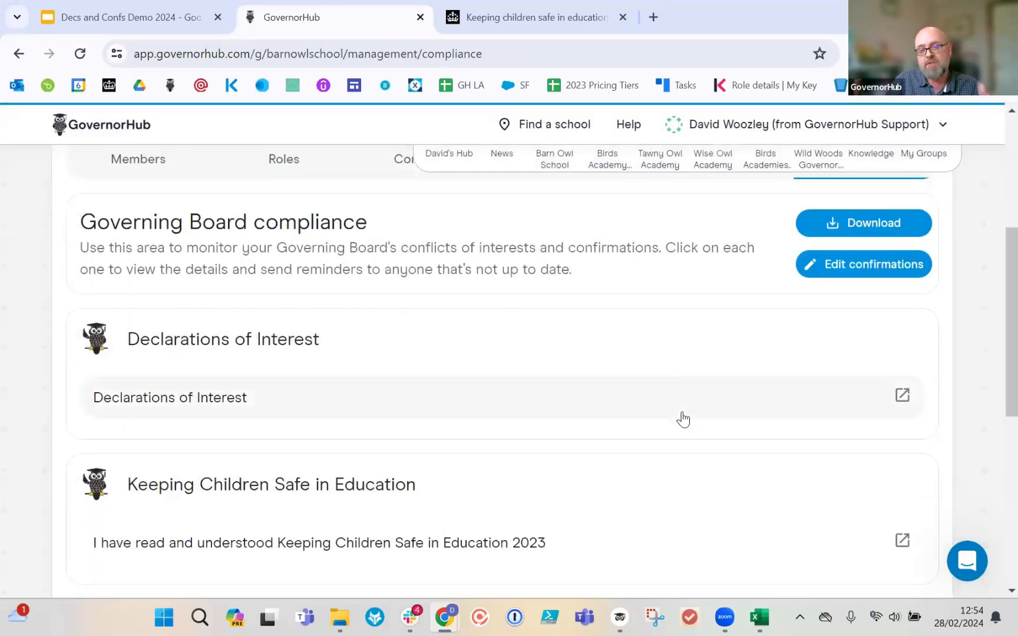
{"action": "scroll", "coordinate": [684, 418], "scroll_direction": "down", "scroll_amount": 1}
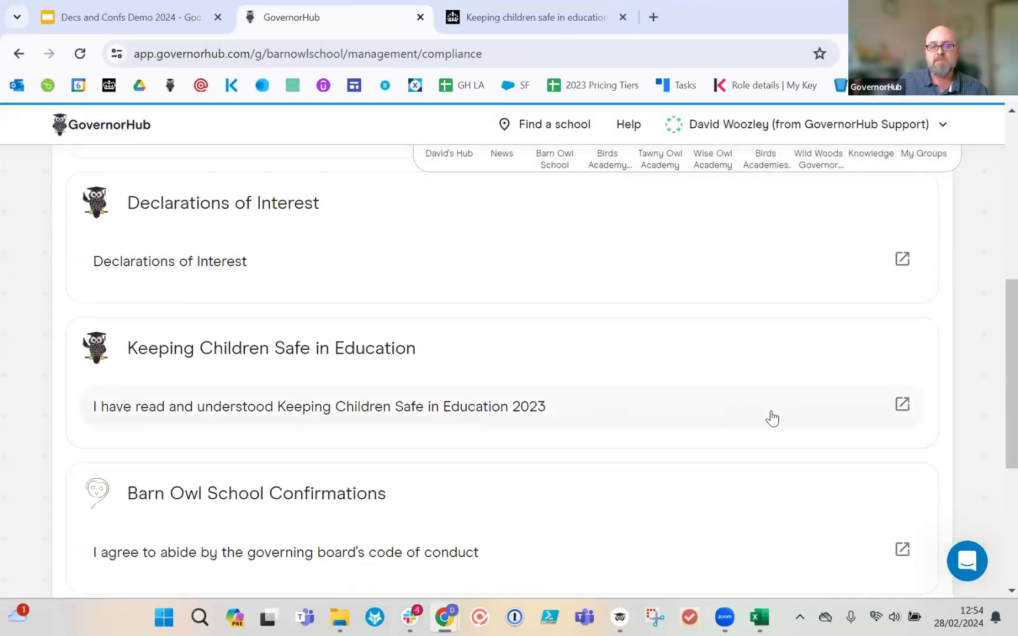
{"action": "left_click", "coordinate": [511, 416]}
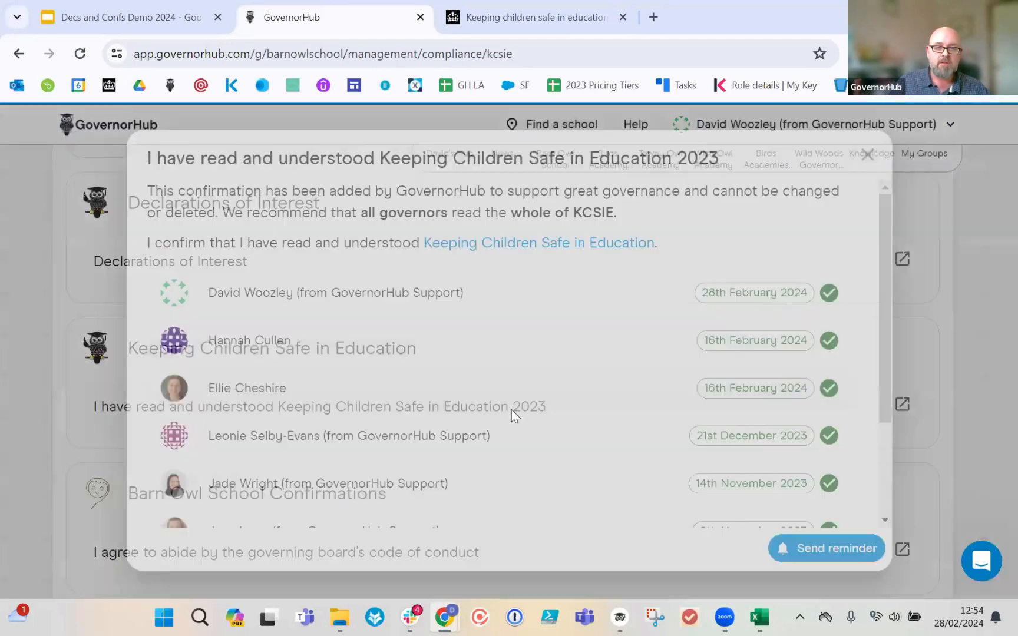
{"action": "scroll", "coordinate": [635, 373], "scroll_direction": "down", "scroll_amount": 2}
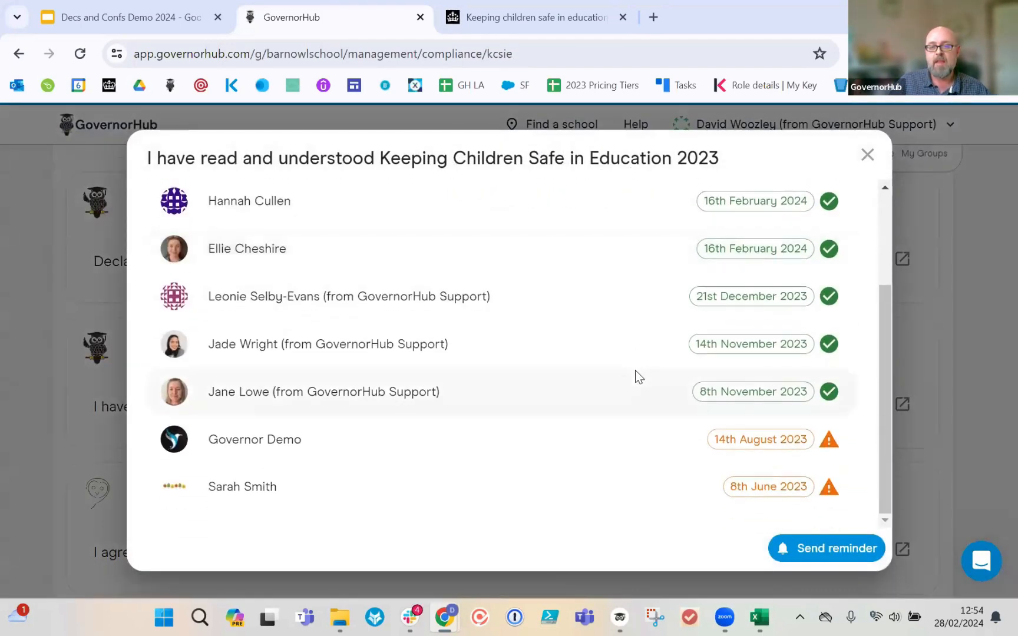
{"action": "scroll", "coordinate": [678, 378], "scroll_direction": "up", "scroll_amount": 1}
{"action": "scroll", "coordinate": [700, 353], "scroll_direction": "up", "scroll_amount": 1}
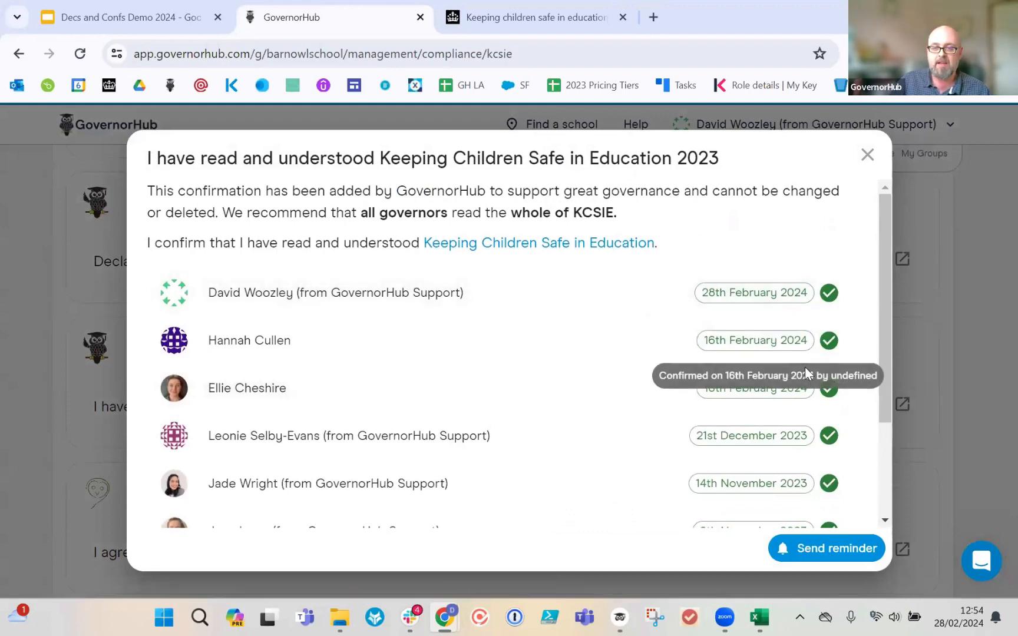
{"action": "left_click_drag", "start_coordinate": [887, 364], "coordinate": [896, 452]}
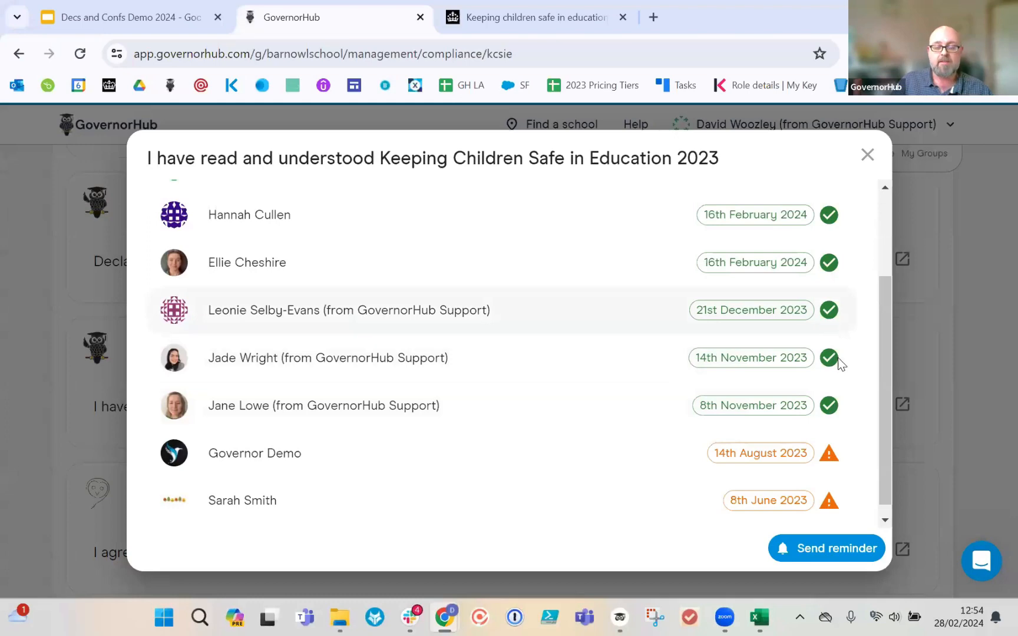
{"action": "scroll", "coordinate": [846, 402], "scroll_direction": "down", "scroll_amount": 1}
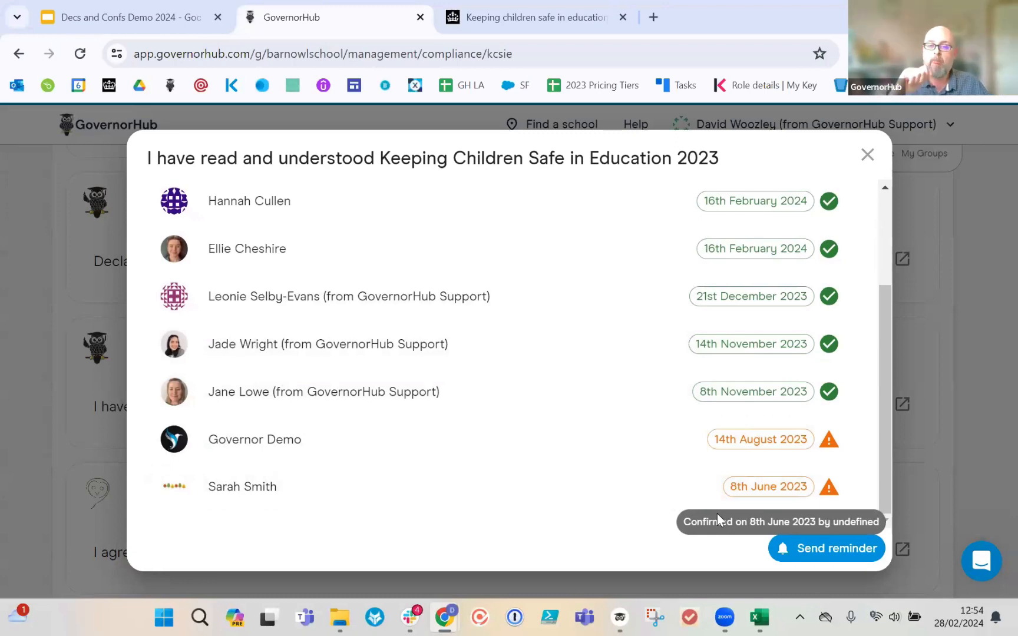
Step: Check the confirmation dates of the members flagged with warnings against those of the up-to-date members
{"action": "mouse_move", "coordinate": [800, 453]}
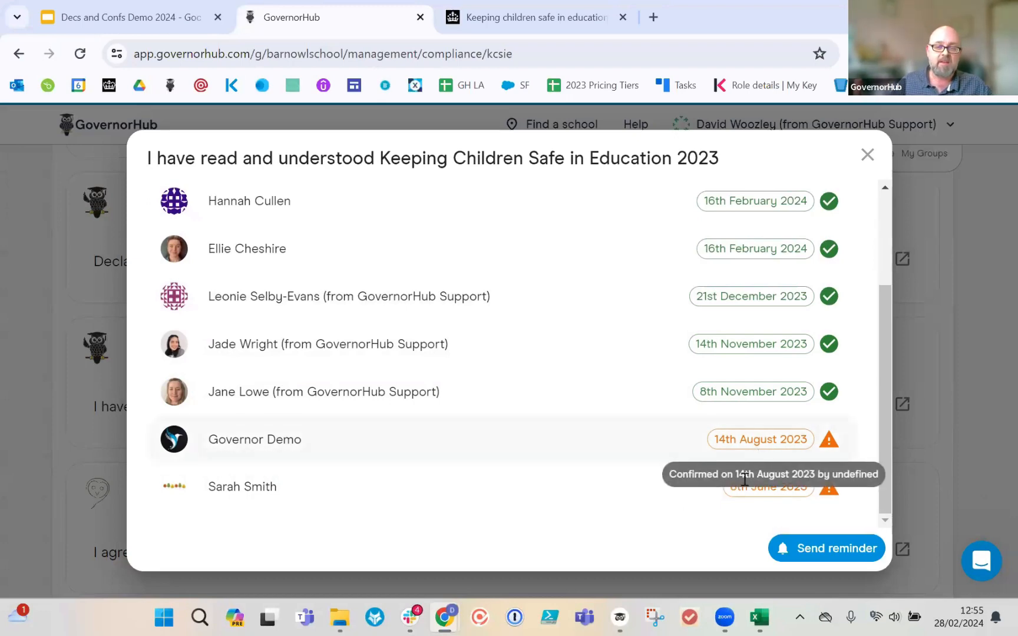
{"action": "mouse_move", "coordinate": [745, 495]}
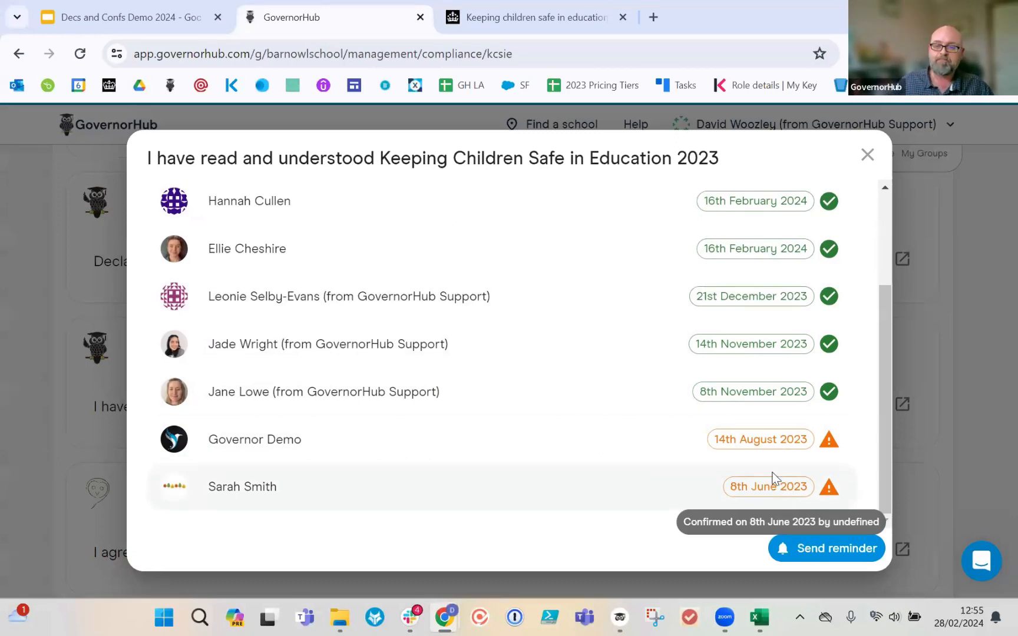
{"action": "scroll", "coordinate": [798, 361], "scroll_direction": "up", "scroll_amount": 4}
{"action": "scroll", "coordinate": [785, 311], "scroll_direction": "down", "scroll_amount": 2}
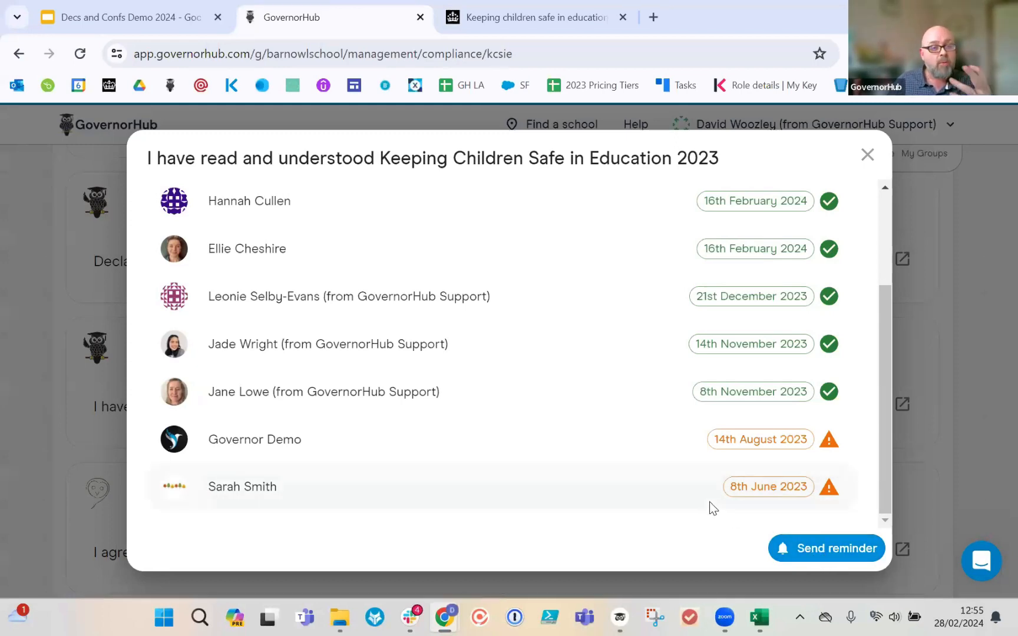
{"action": "scroll", "coordinate": [707, 492], "scroll_direction": "up", "scroll_amount": 3}
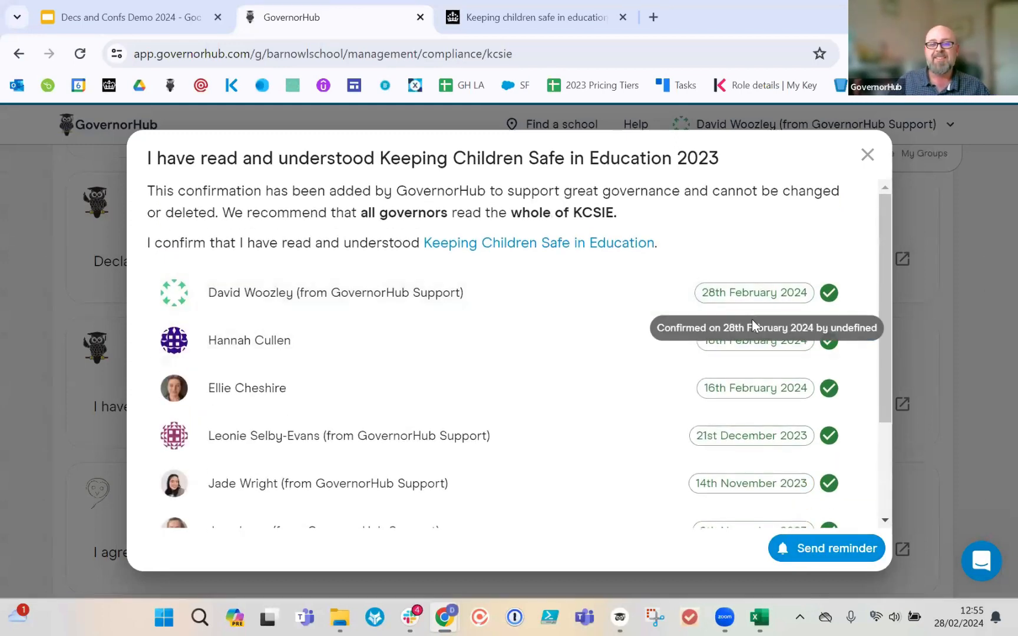
{"action": "left_click_drag", "start_coordinate": [883, 371], "coordinate": [892, 498]}
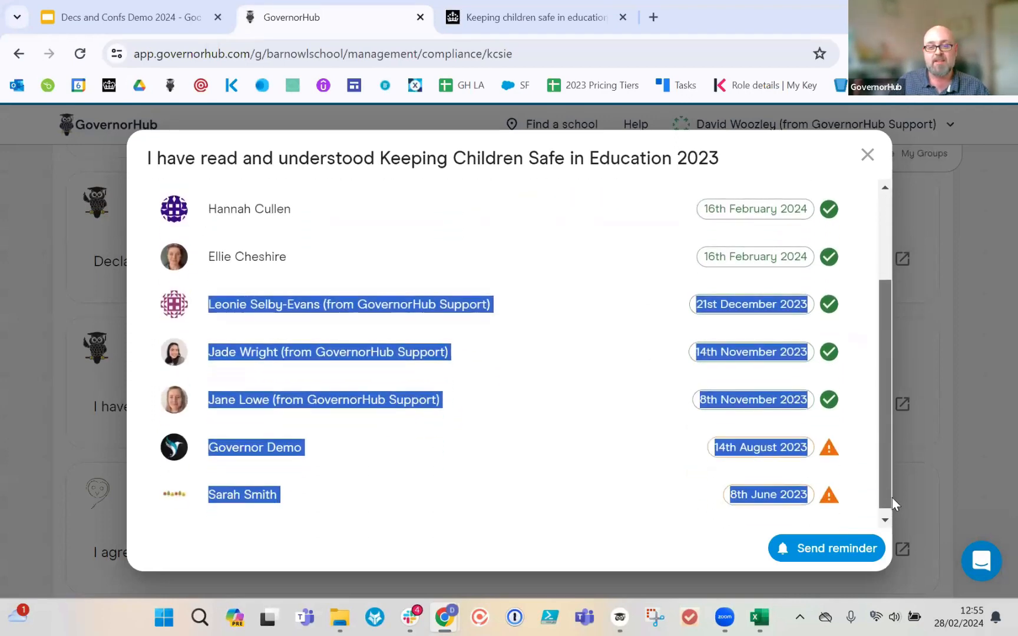
{"action": "left_click", "coordinate": [865, 475]}
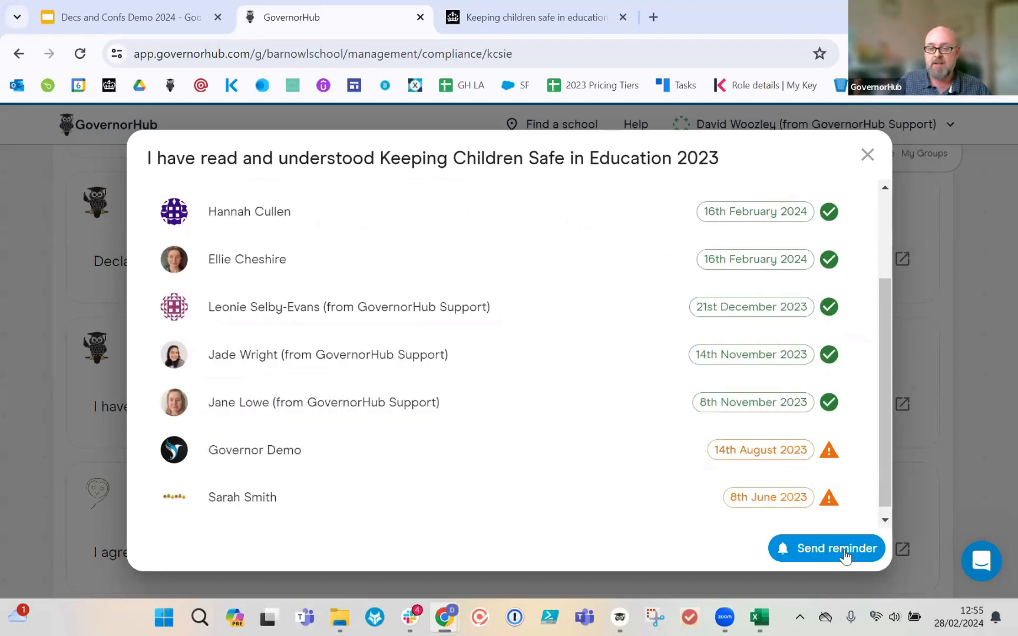
Step: Share a Keeping Children Safe in Education 2023 reminder to Barn Owl School's noticeboard for non-compliant members, and close the overview
{"action": "left_click", "coordinate": [824, 553]}
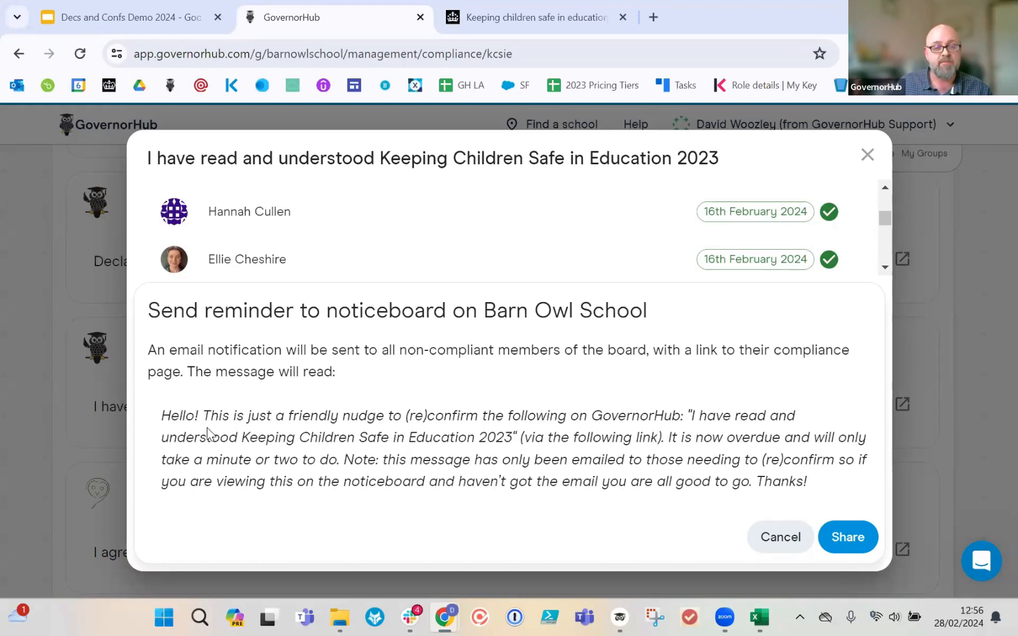
{"action": "left_click", "coordinate": [860, 539]}
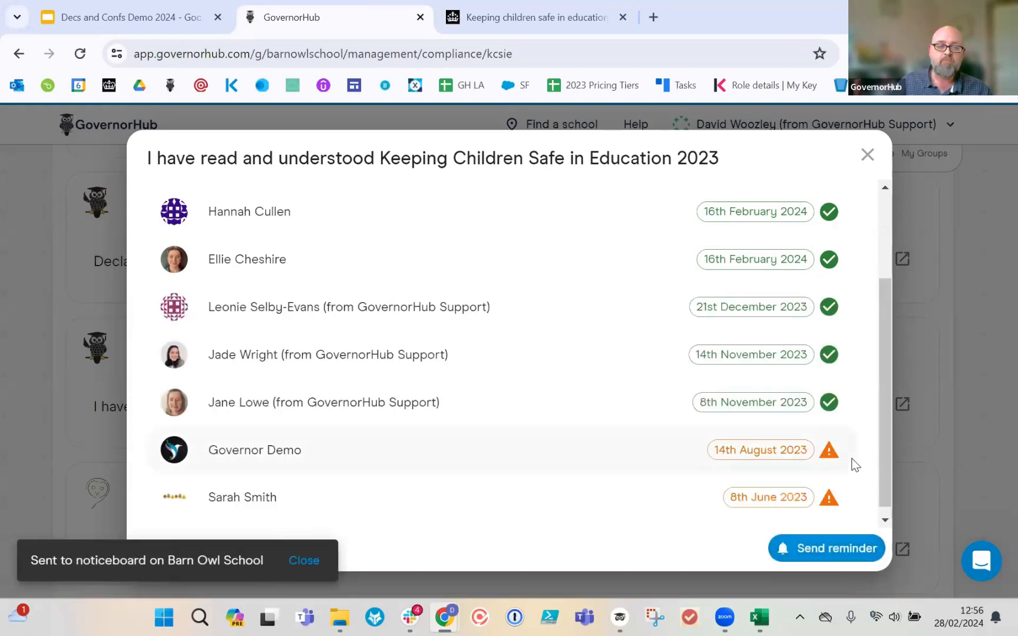
{"action": "left_click", "coordinate": [866, 155]}
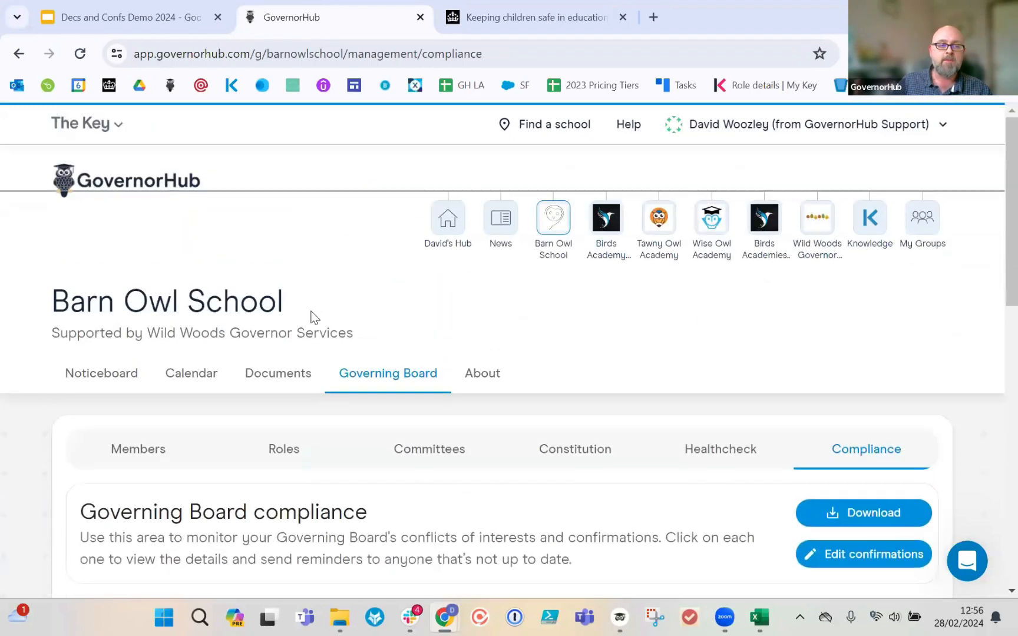
Step: Open Barn Owl School's noticeboard and check the newest reminder post's message, posting time and email recipients
{"action": "left_click", "coordinate": [106, 375]}
{"action": "scroll", "coordinate": [474, 212], "scroll_direction": "down", "scroll_amount": 3}
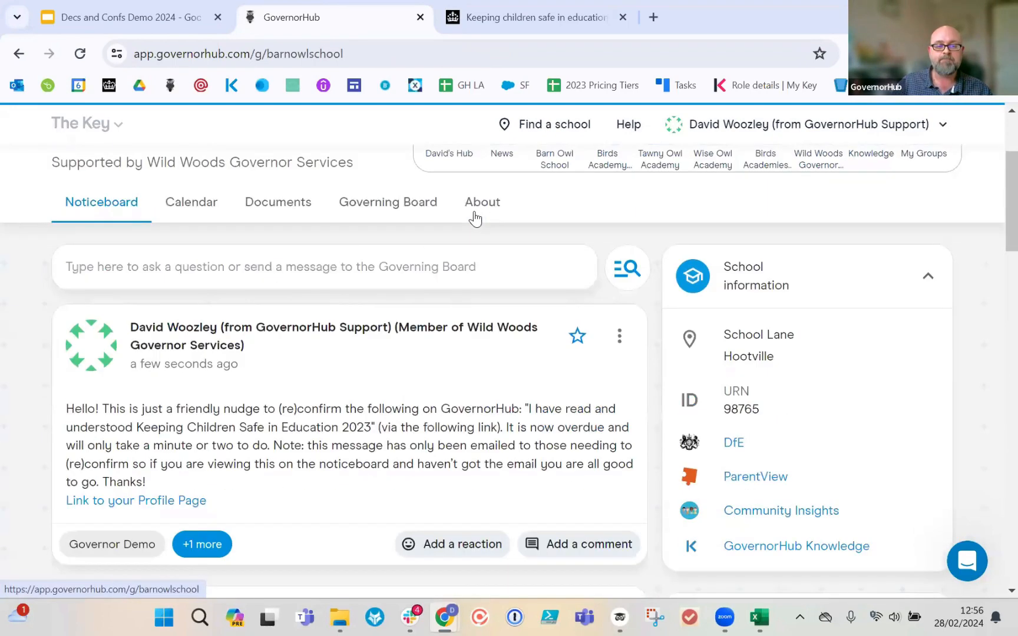
{"action": "scroll", "coordinate": [122, 210], "scroll_direction": "down", "scroll_amount": 2}
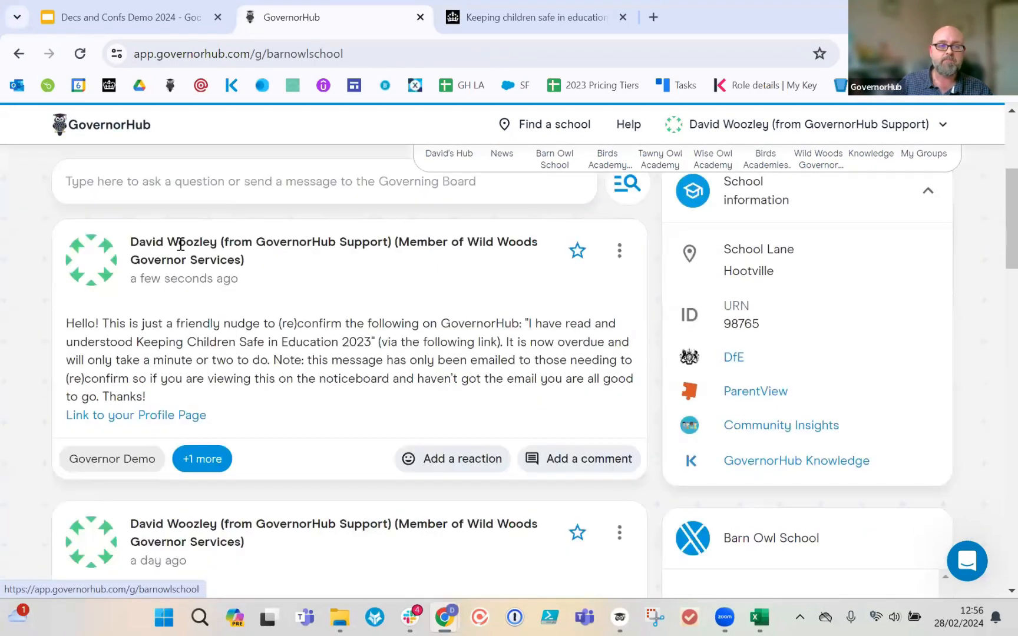
{"action": "scroll", "coordinate": [171, 271], "scroll_direction": "up", "scroll_amount": 2}
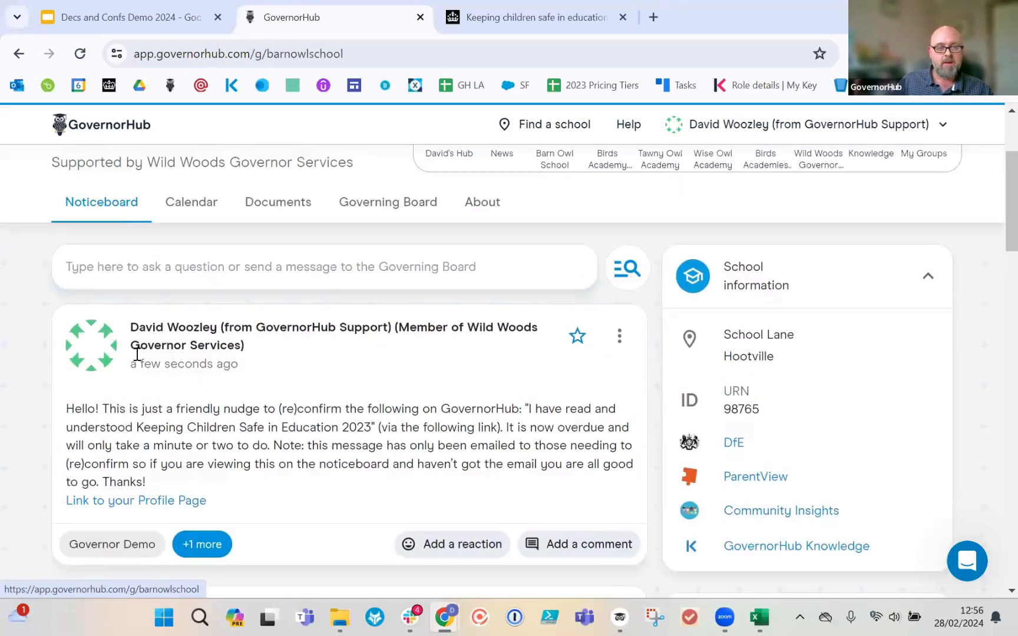
{"action": "mouse_move", "coordinate": [175, 363]}
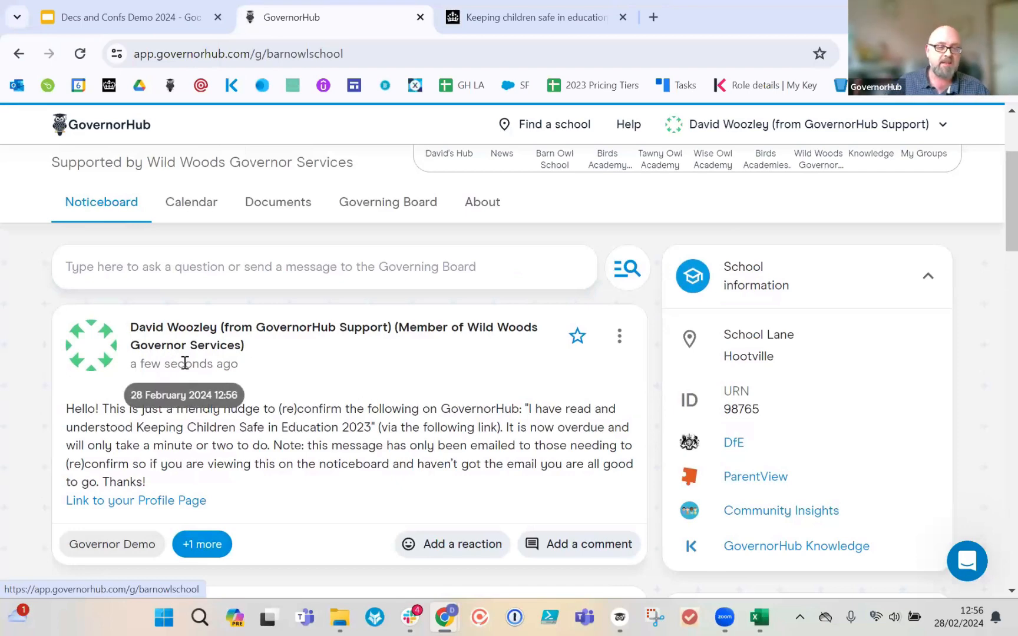
{"action": "scroll", "coordinate": [332, 357], "scroll_direction": "down", "scroll_amount": 1}
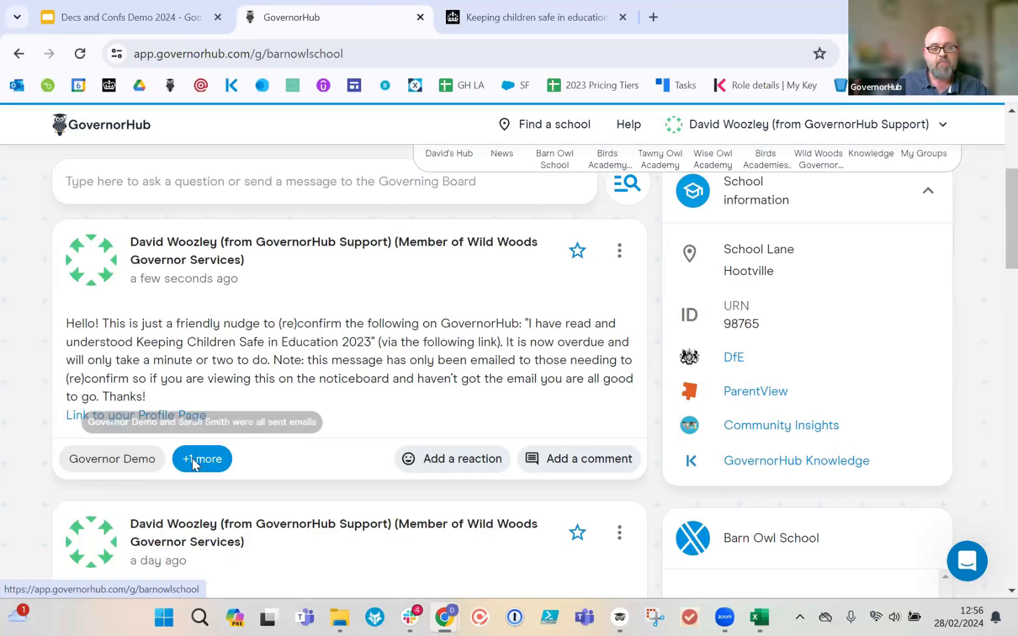
{"action": "mouse_move", "coordinate": [196, 460]}
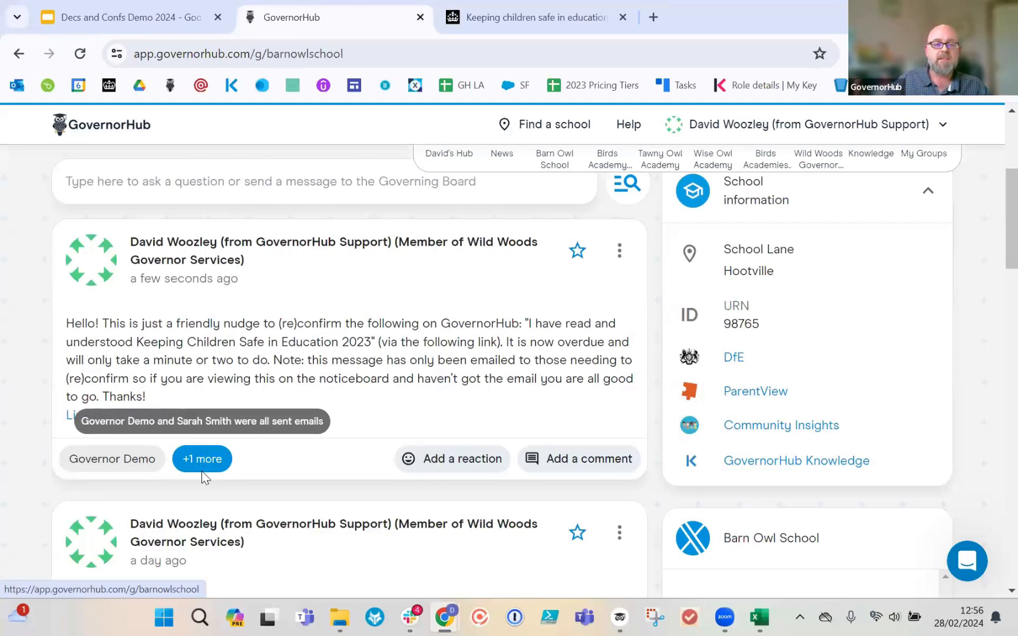
Step: Return to the Governing Board compliance page and find the Keeping Children Safe in Education section
{"action": "scroll", "coordinate": [468, 351], "scroll_direction": "up", "scroll_amount": 4}
{"action": "left_click", "coordinate": [478, 382]}
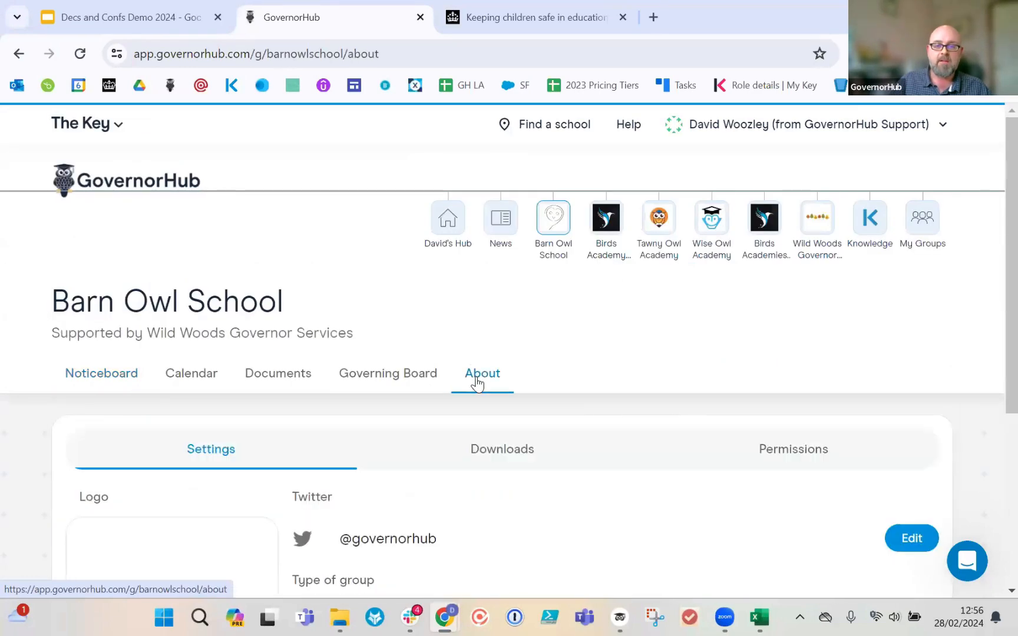
{"action": "left_click", "coordinate": [406, 388]}
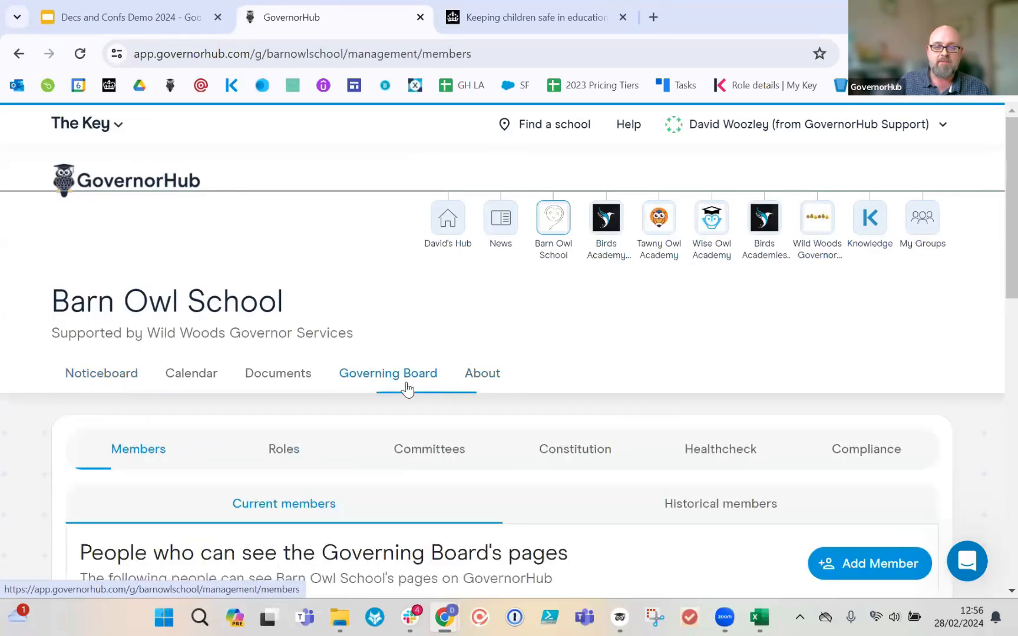
{"action": "left_click", "coordinate": [854, 452]}
{"action": "scroll", "coordinate": [883, 364], "scroll_direction": "down", "scroll_amount": 3}
{"action": "scroll", "coordinate": [883, 364], "scroll_direction": "down", "scroll_amount": 5}
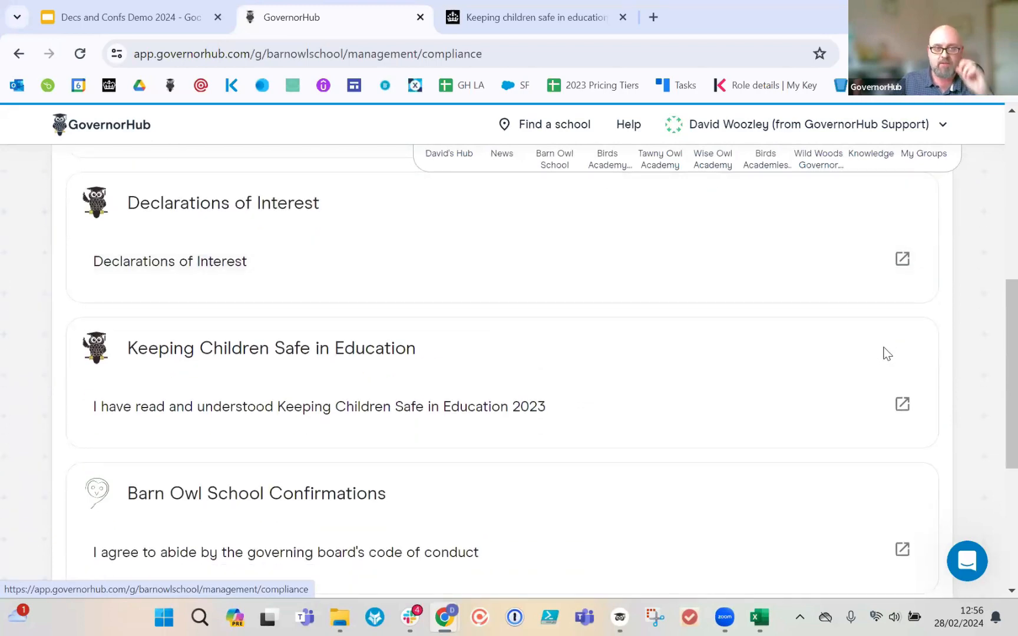
Step: Review the members' statuses for the Keeping Children Safe in Education 2023 confirmation again and close its overview
{"action": "left_click", "coordinate": [747, 420]}
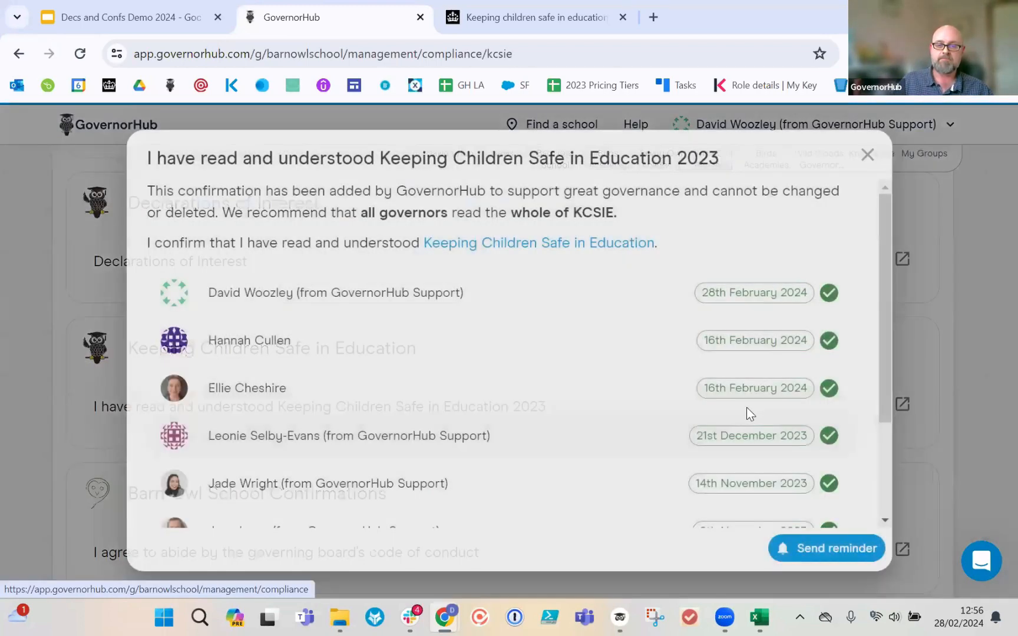
{"action": "scroll", "coordinate": [749, 414], "scroll_direction": "down", "scroll_amount": 4}
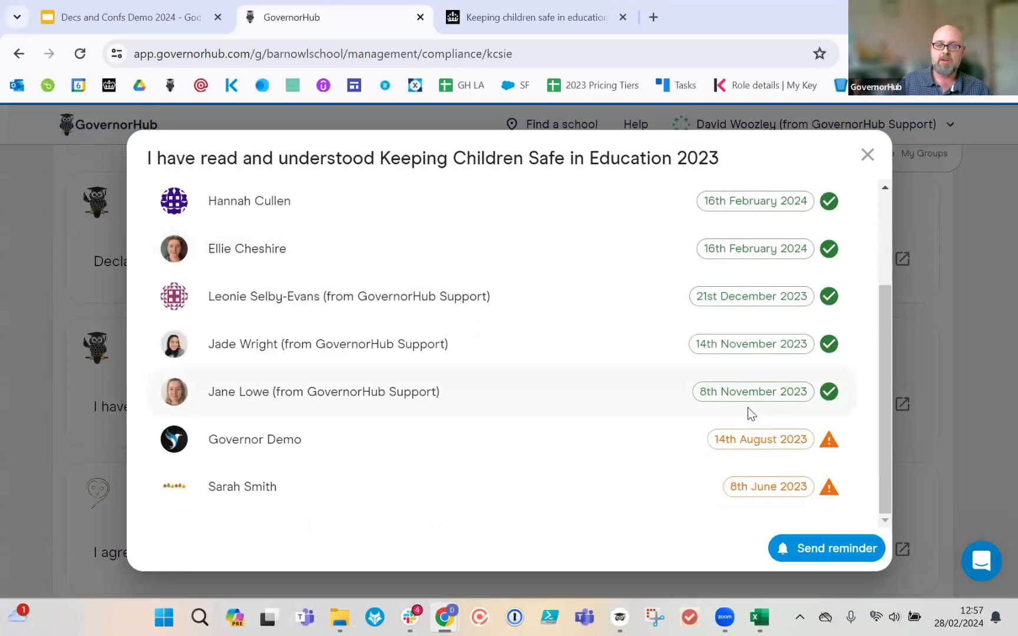
{"action": "scroll", "coordinate": [748, 407], "scroll_direction": "up", "scroll_amount": 2}
{"action": "scroll", "coordinate": [748, 407], "scroll_direction": "down", "scroll_amount": 2}
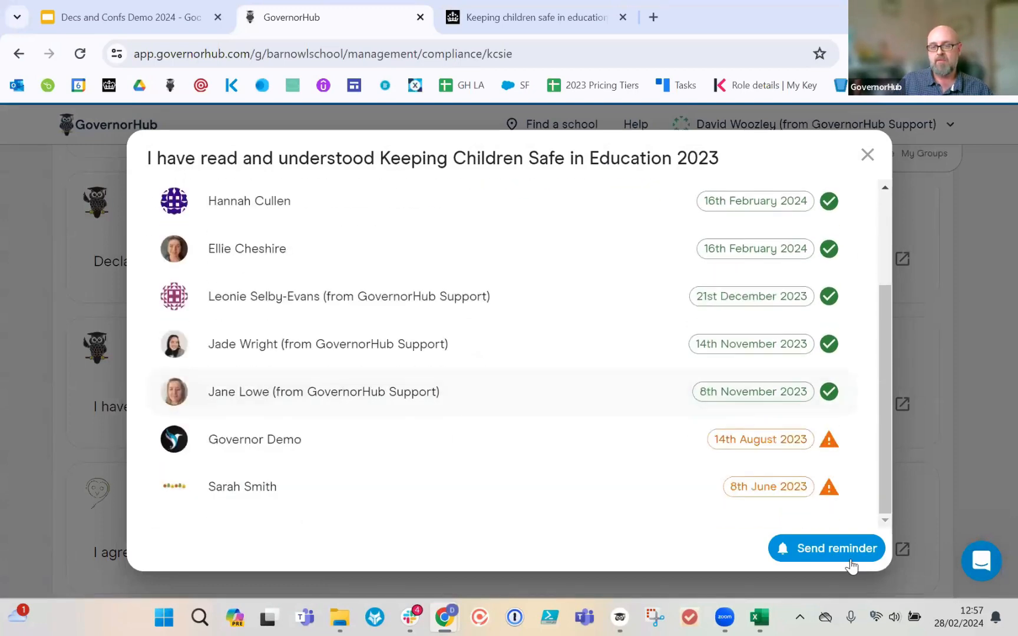
{"action": "left_click", "coordinate": [866, 157]}
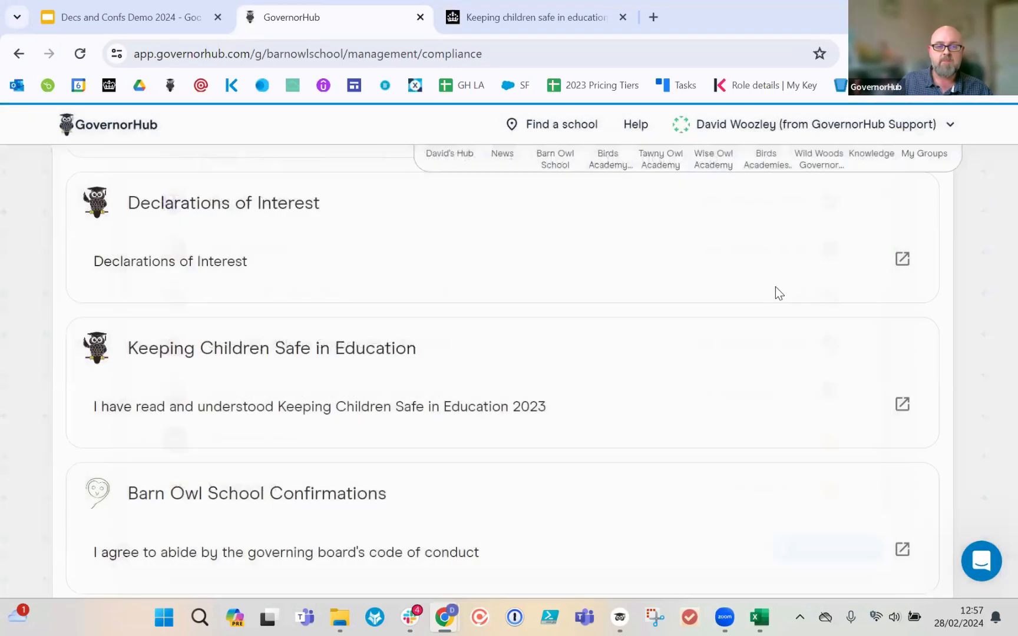
Step: Review the members' statuses for Barn Owl School's code of conduct confirmation and close its overview
{"action": "scroll", "coordinate": [775, 289], "scroll_direction": "down", "scroll_amount": 3}
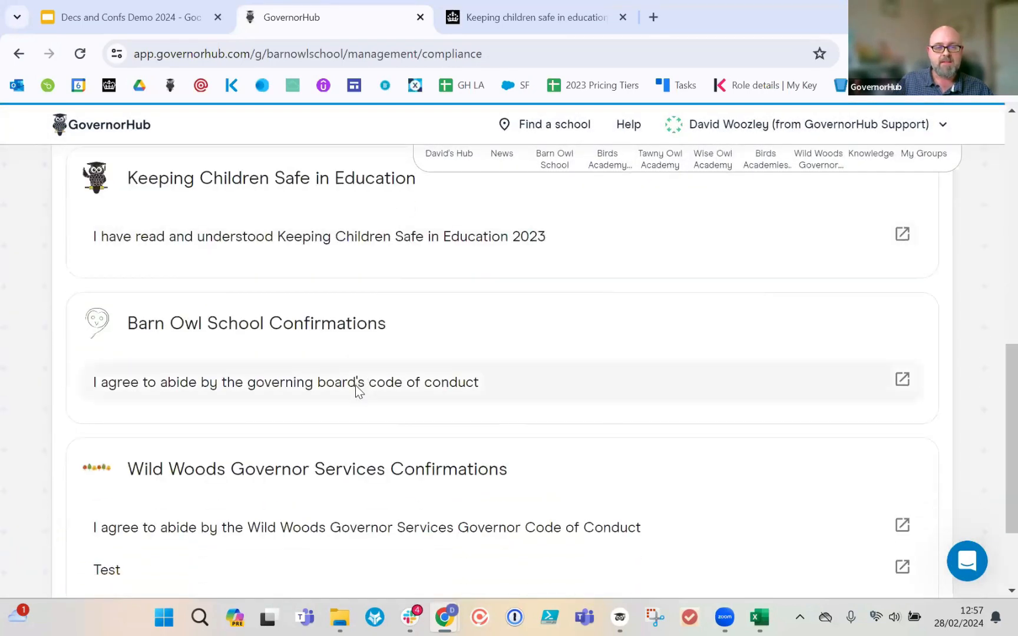
{"action": "left_click", "coordinate": [357, 383]}
{"action": "scroll", "coordinate": [623, 345], "scroll_direction": "down", "scroll_amount": 2}
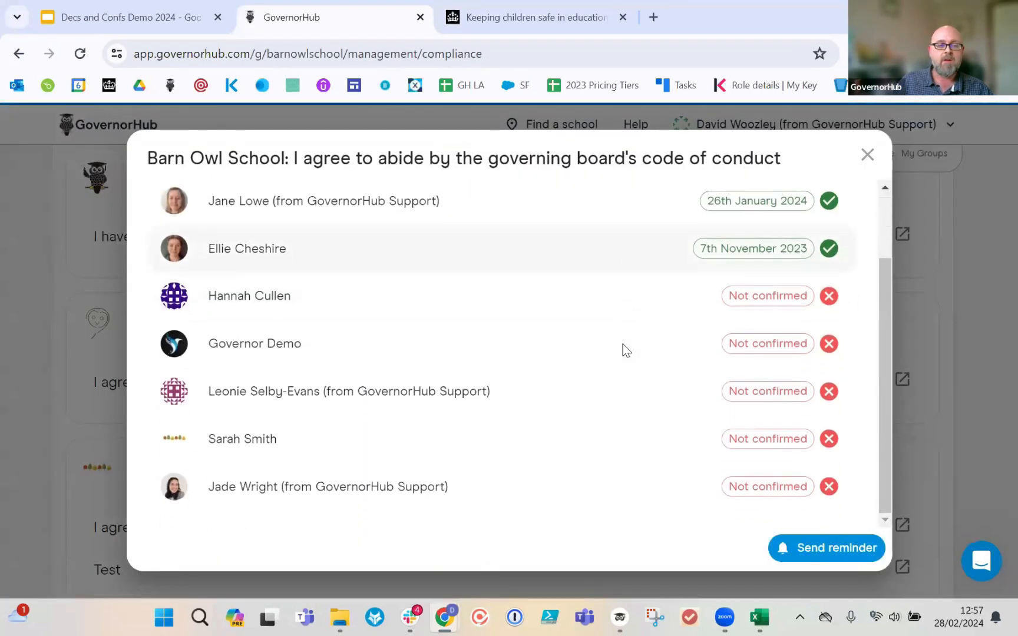
{"action": "scroll", "coordinate": [623, 345], "scroll_direction": "up", "scroll_amount": 2}
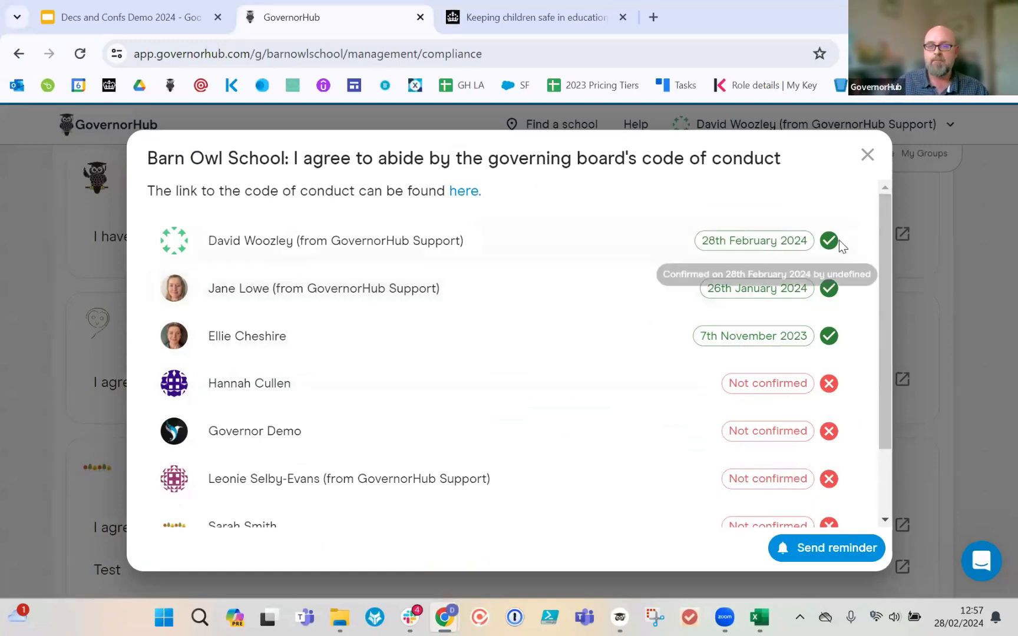
{"action": "scroll", "coordinate": [792, 401], "scroll_direction": "down", "scroll_amount": 2}
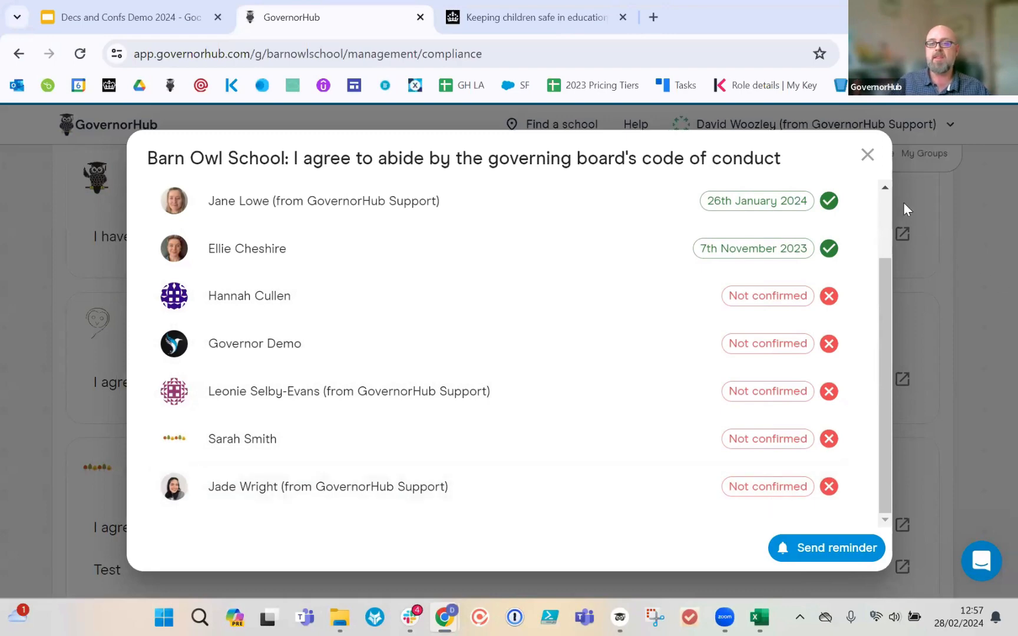
{"action": "left_click", "coordinate": [875, 162]}
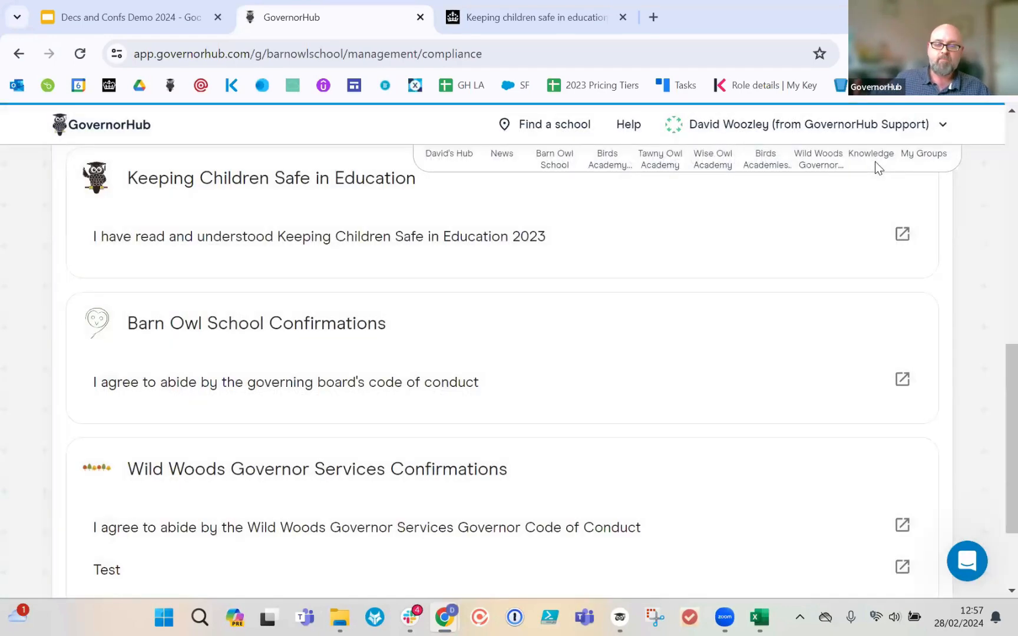
Step: Look over the declaration and confirmation sections on the Governing Board compliance page
{"action": "scroll", "coordinate": [664, 415], "scroll_direction": "down", "scroll_amount": 1}
{"action": "scroll", "coordinate": [656, 431], "scroll_direction": "up", "scroll_amount": 1}
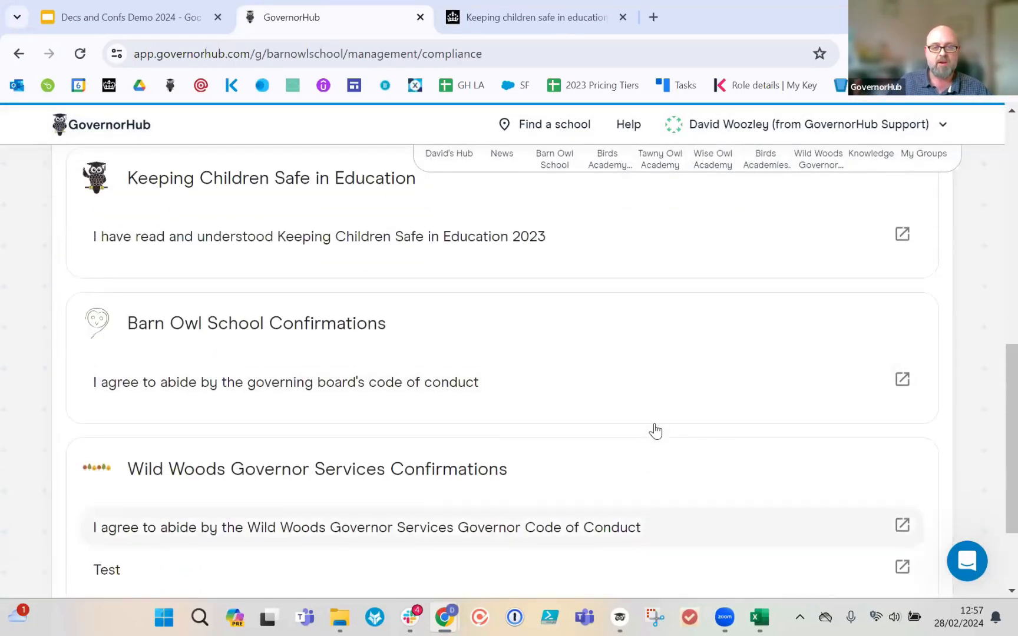
{"action": "scroll", "coordinate": [648, 434], "scroll_direction": "up", "scroll_amount": 1}
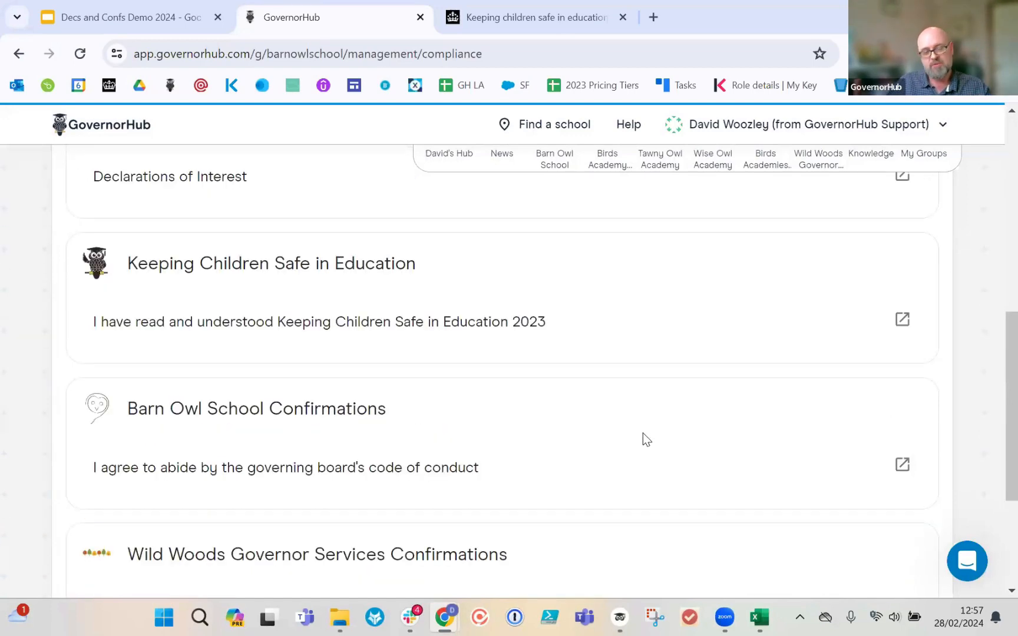
{"action": "scroll", "coordinate": [643, 434], "scroll_direction": "up", "scroll_amount": 3}
{"action": "scroll", "coordinate": [643, 434], "scroll_direction": "down", "scroll_amount": 2}
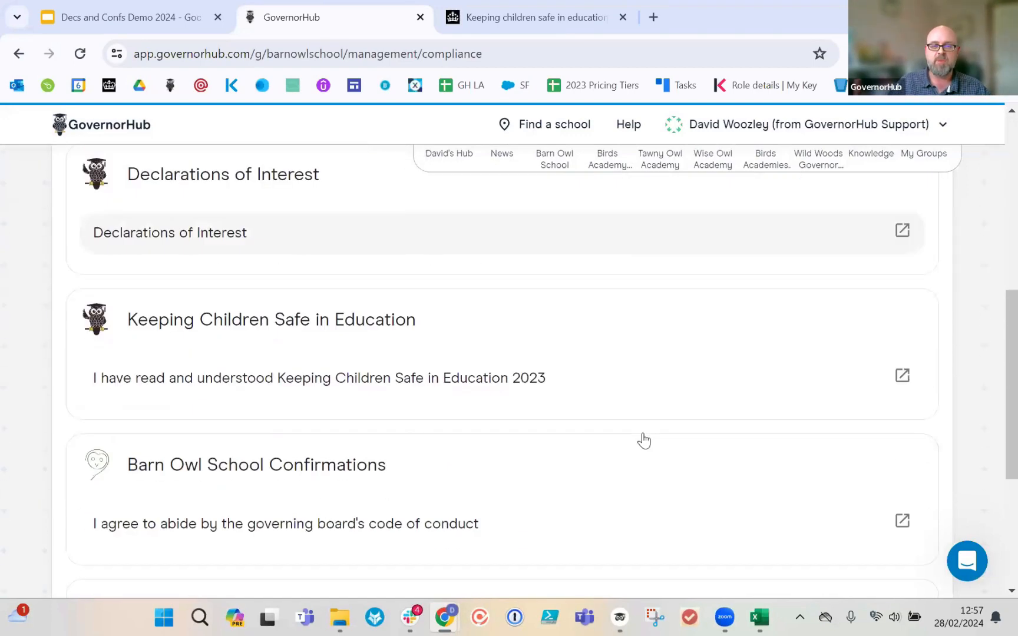
{"action": "scroll", "coordinate": [643, 439], "scroll_direction": "down", "scroll_amount": 2}
{"action": "scroll", "coordinate": [643, 438], "scroll_direction": "up", "scroll_amount": 1}
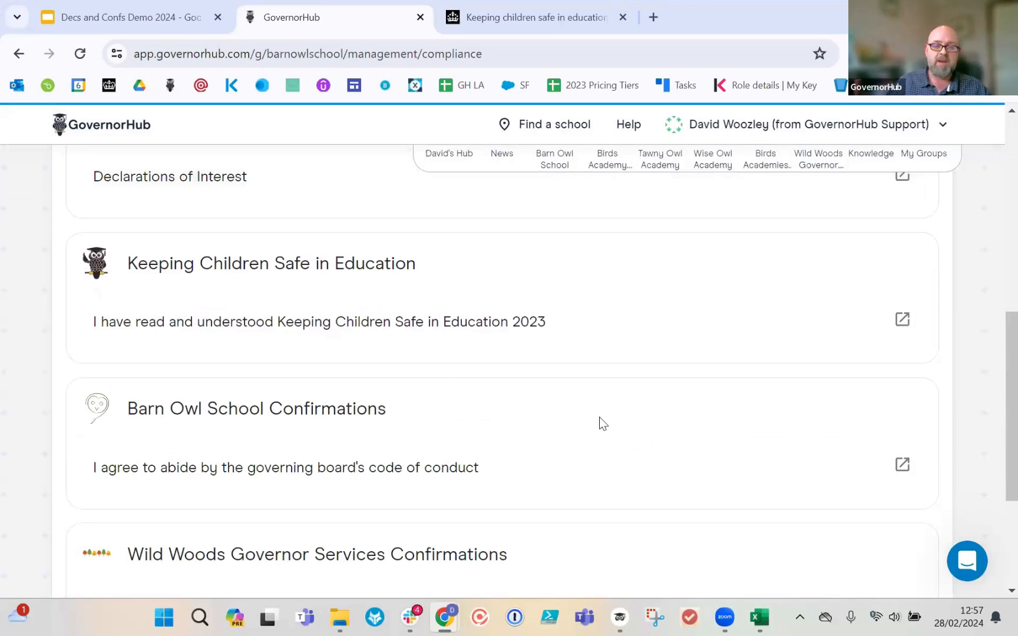
{"action": "scroll", "coordinate": [599, 417], "scroll_direction": "up", "scroll_amount": 1}
{"action": "scroll", "coordinate": [665, 412], "scroll_direction": "up", "scroll_amount": 2}
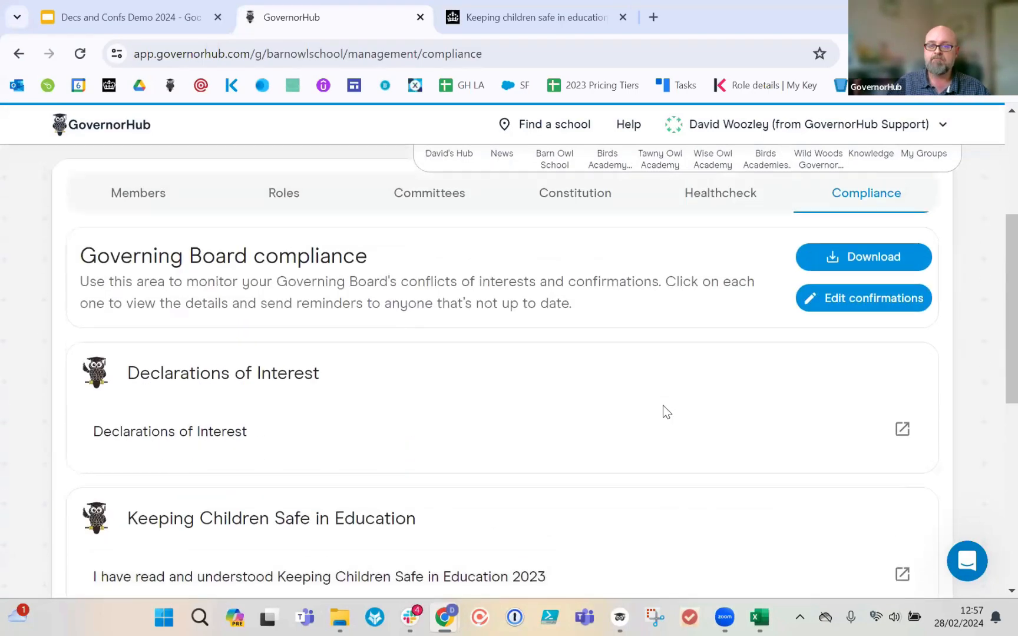
{"action": "scroll", "coordinate": [663, 406], "scroll_direction": "up", "scroll_amount": 1}
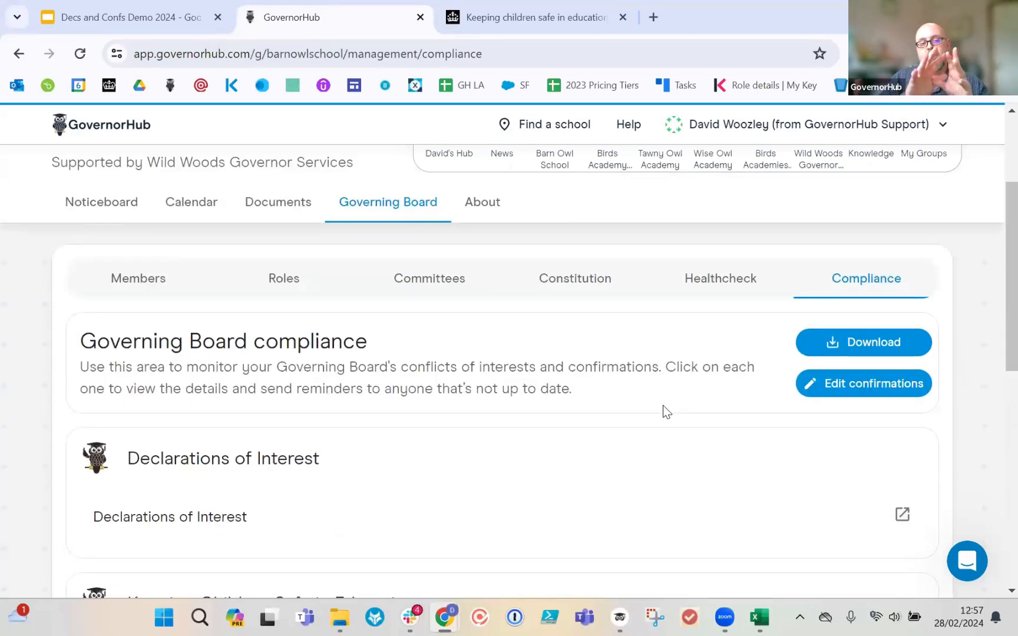
Step: Check the members' Declarations of Interest statuses and close the overview
{"action": "scroll", "coordinate": [663, 406], "scroll_direction": "down", "scroll_amount": 2}
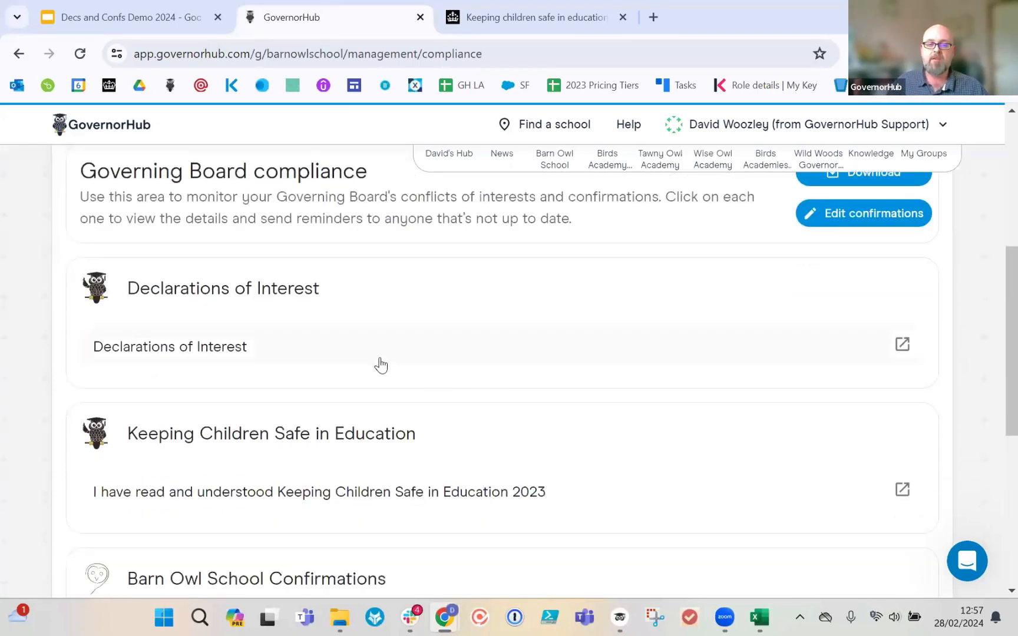
{"action": "left_click", "coordinate": [330, 359]}
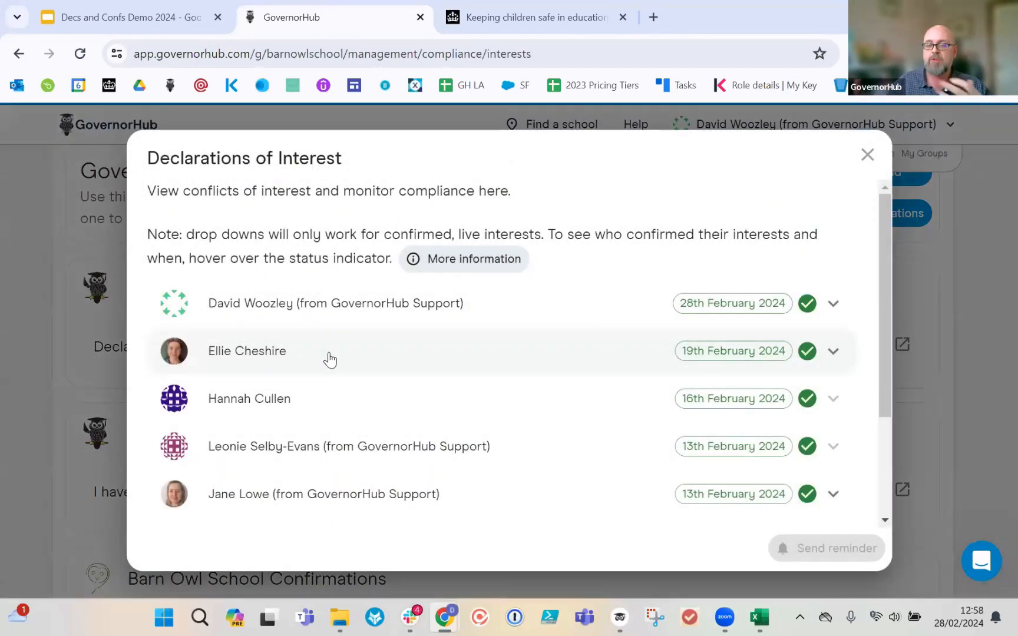
{"action": "left_click", "coordinate": [866, 155]}
Step: Switch to Excel and examine each member's declarations, checks and confirmations in Barn Owl School's compliance summary spreadsheet
{"action": "scroll", "coordinate": [721, 312], "scroll_direction": "up", "scroll_amount": 1}
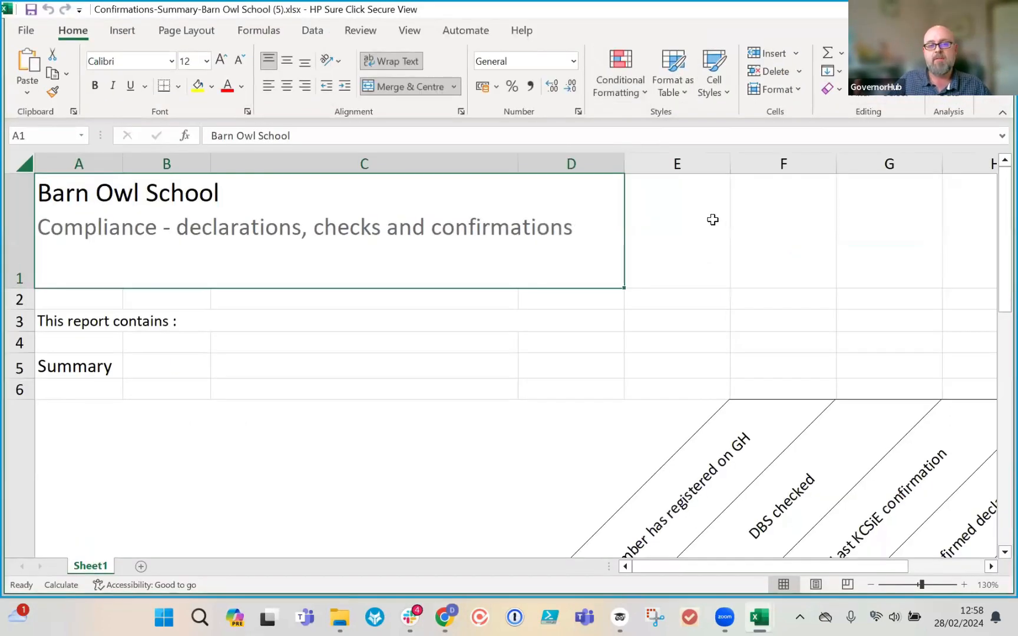
{"action": "scroll", "coordinate": [713, 221], "scroll_direction": "down", "scroll_amount": 3, "text": "ctrl"}
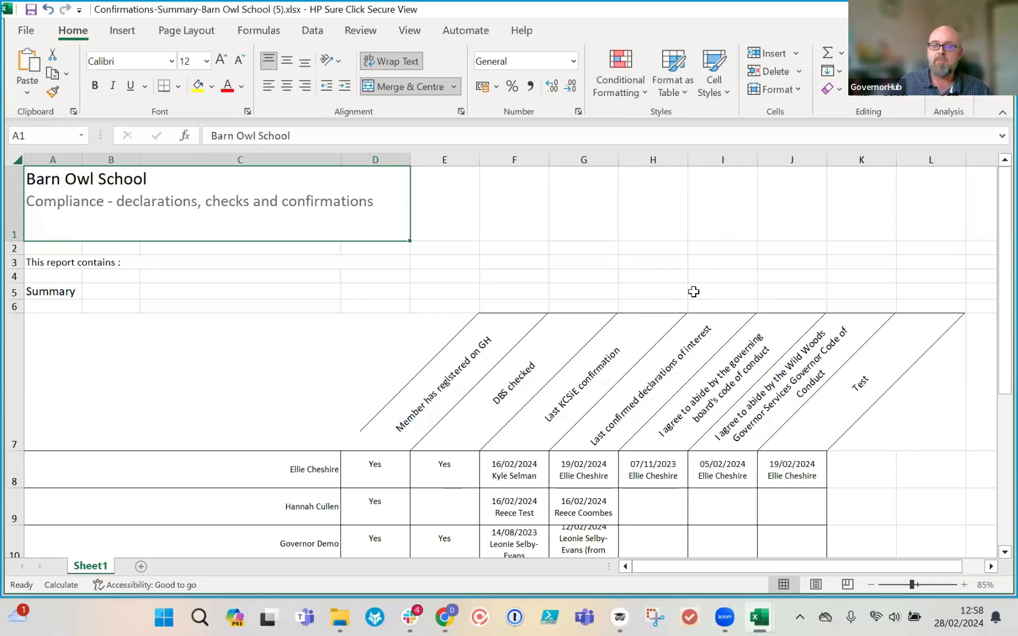
{"action": "scroll", "coordinate": [694, 291], "scroll_direction": "down", "scroll_amount": 1}
{"action": "scroll", "coordinate": [694, 292], "scroll_direction": "down", "scroll_amount": 5}
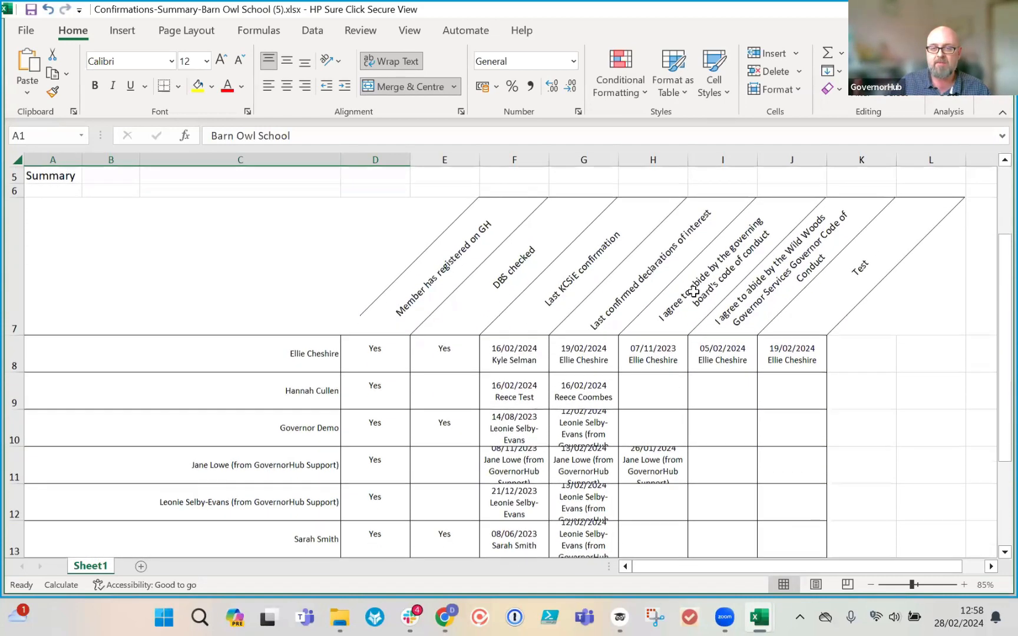
{"action": "scroll", "coordinate": [694, 299], "scroll_direction": "down", "scroll_amount": 2}
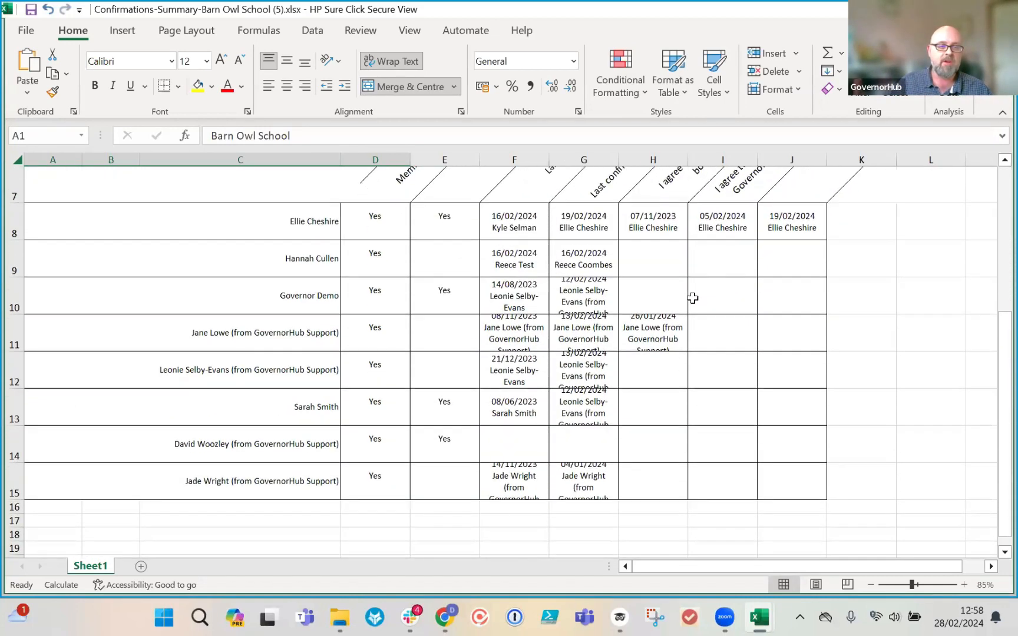
{"action": "scroll", "coordinate": [526, 351], "scroll_direction": "up", "scroll_amount": 2}
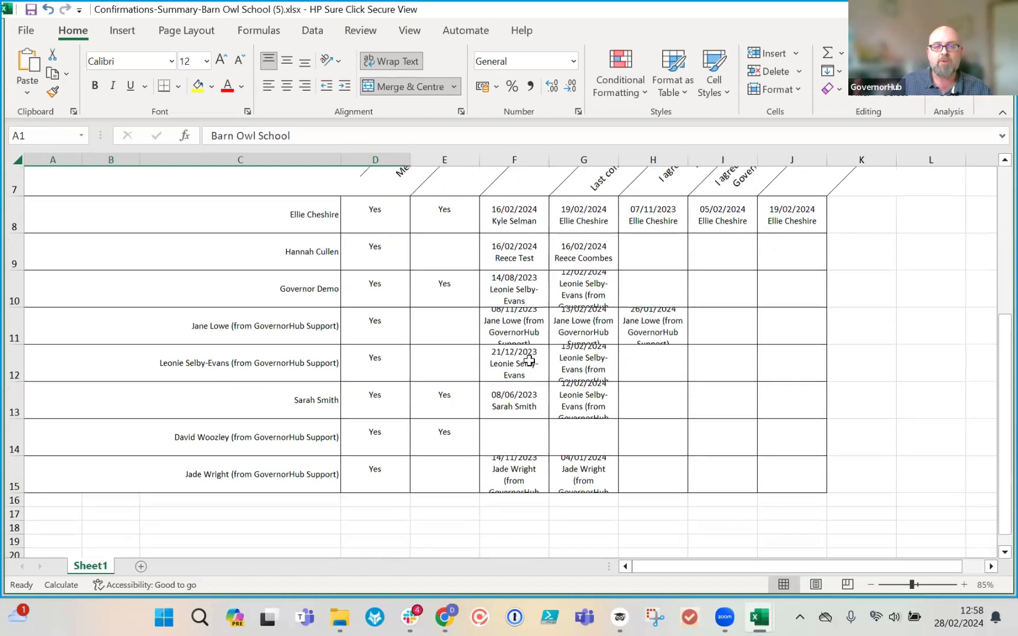
{"action": "scroll", "coordinate": [528, 367], "scroll_direction": "up", "scroll_amount": 2}
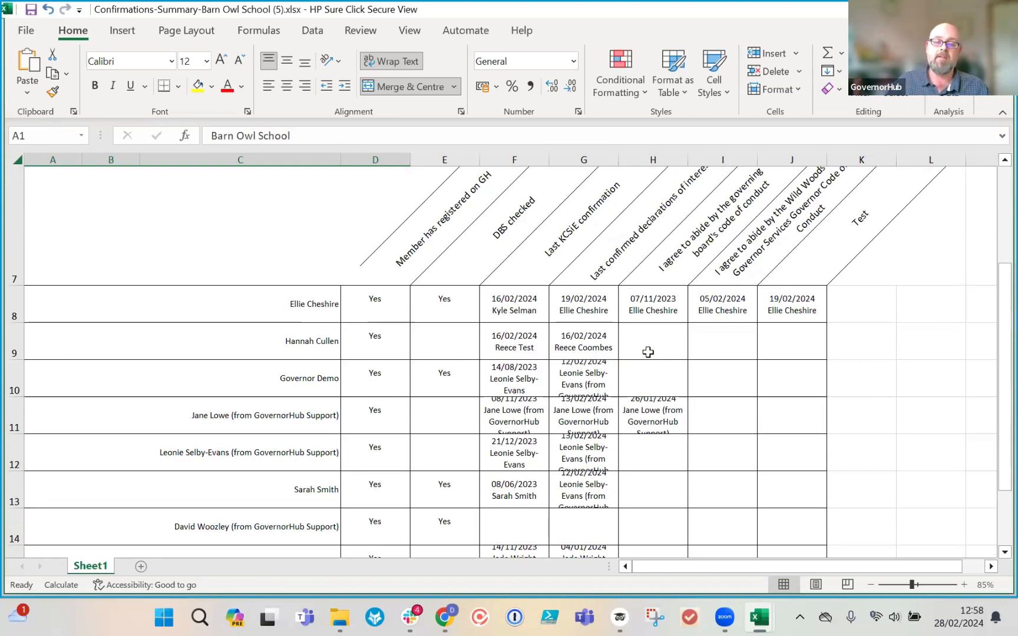
{"action": "mouse_move", "coordinate": [637, 619]}
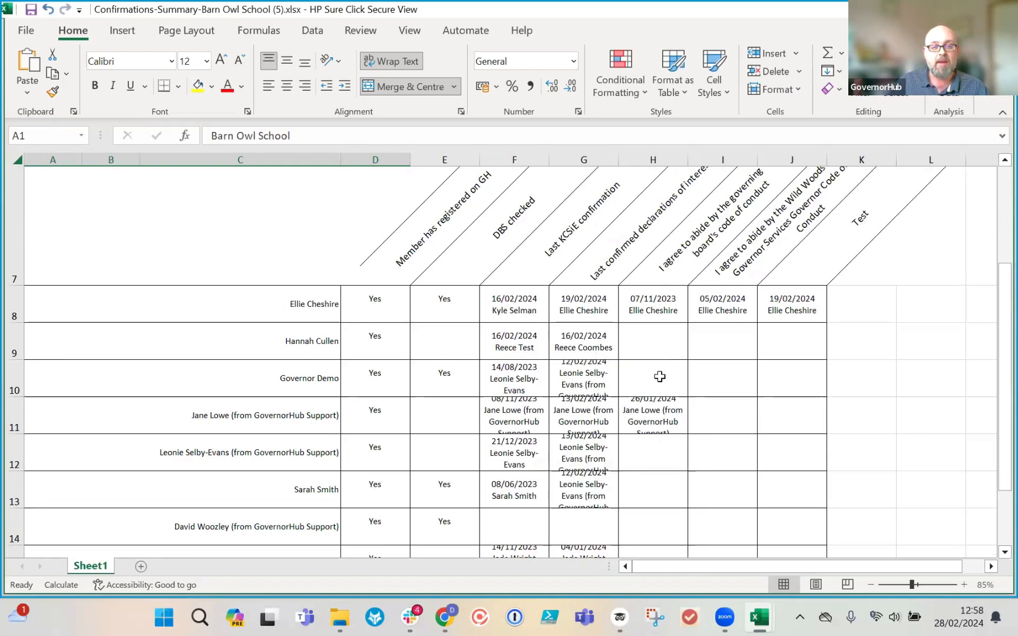
{"action": "scroll", "coordinate": [659, 376], "scroll_direction": "up", "scroll_amount": 2}
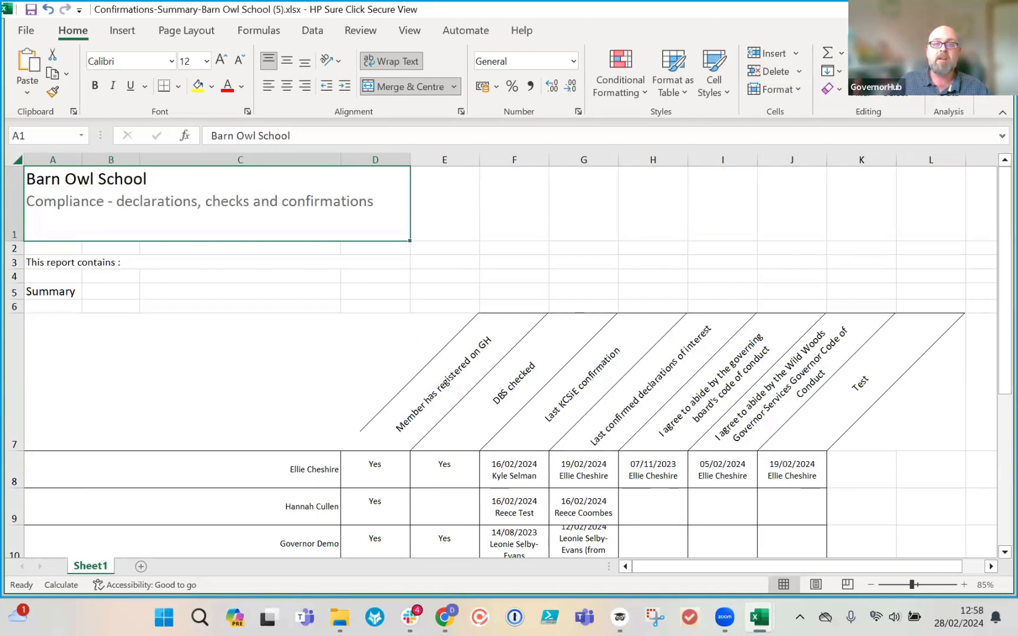
Step: Switch back to GovernorHub and open the Downloads page in Barn Owl School's About area
{"action": "key", "text": "alt+Tab"}
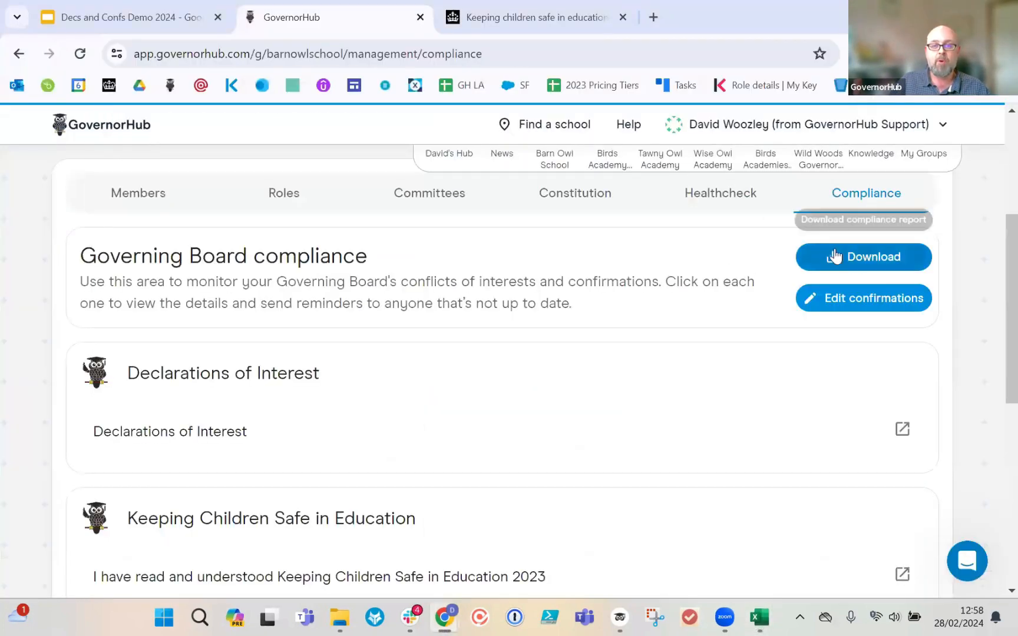
{"action": "scroll", "coordinate": [860, 265], "scroll_direction": "up", "scroll_amount": 3}
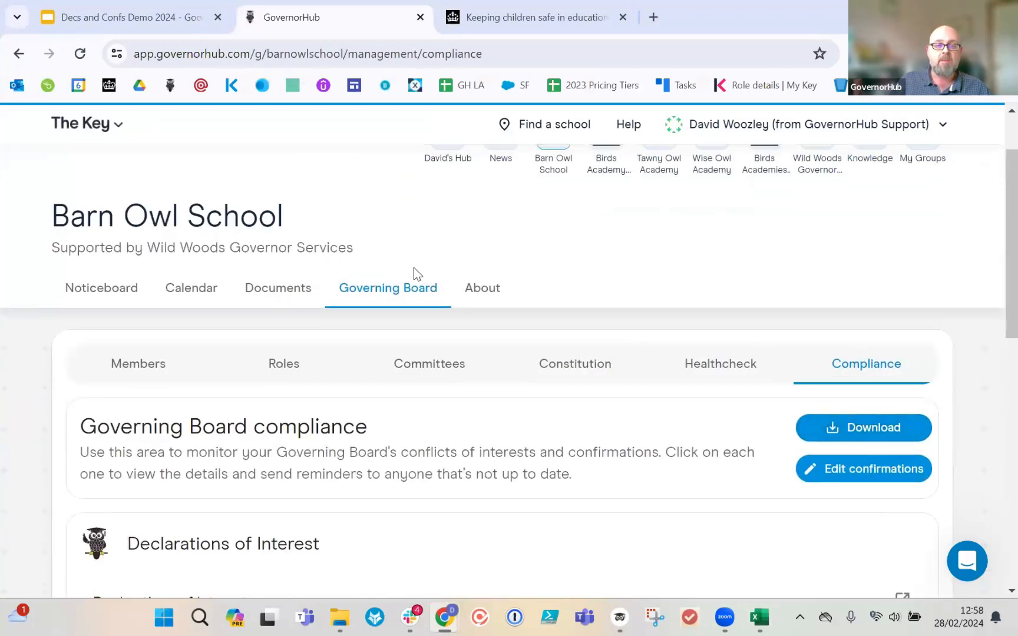
{"action": "left_click", "coordinate": [475, 293]}
{"action": "left_click", "coordinate": [500, 377]}
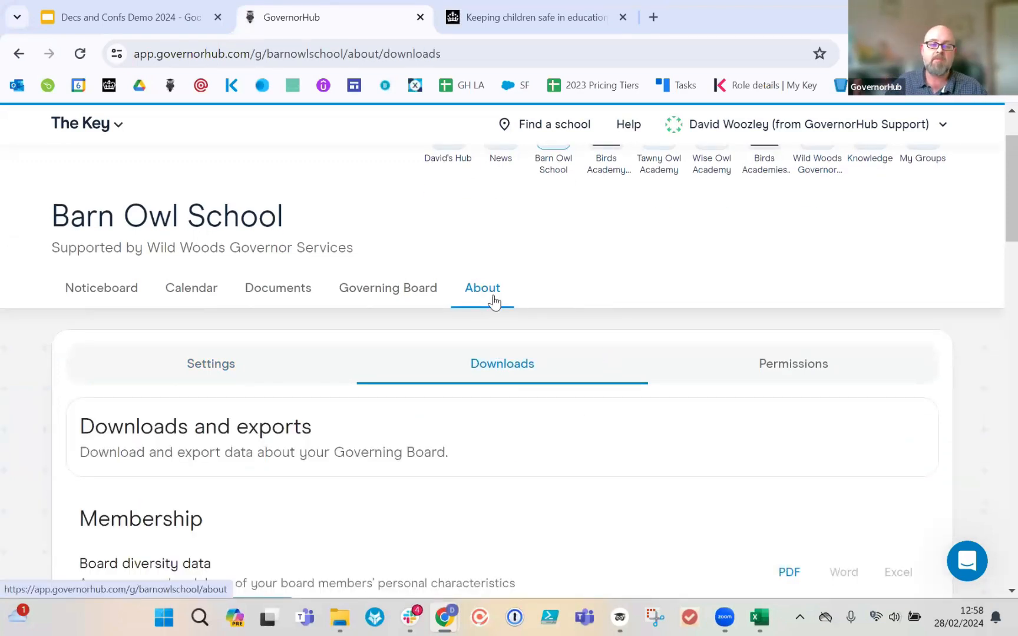
Step: Look through the available reports and find the Compliance checks export under Records and checks
{"action": "scroll", "coordinate": [483, 302], "scroll_direction": "down", "scroll_amount": 1}
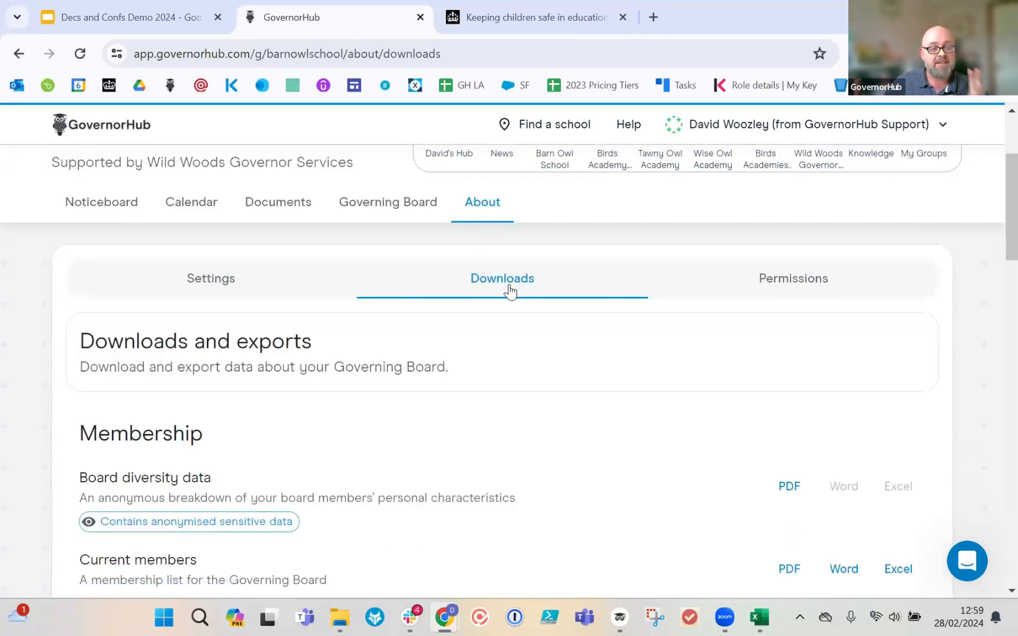
{"action": "scroll", "coordinate": [512, 304], "scroll_direction": "down", "scroll_amount": 2}
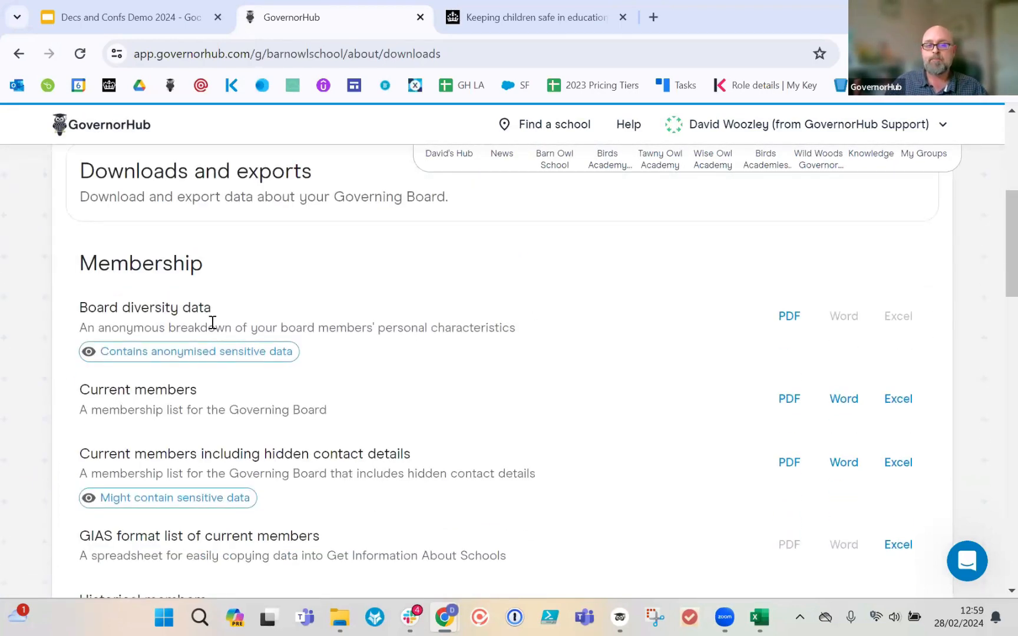
{"action": "scroll", "coordinate": [504, 321], "scroll_direction": "down", "scroll_amount": 1}
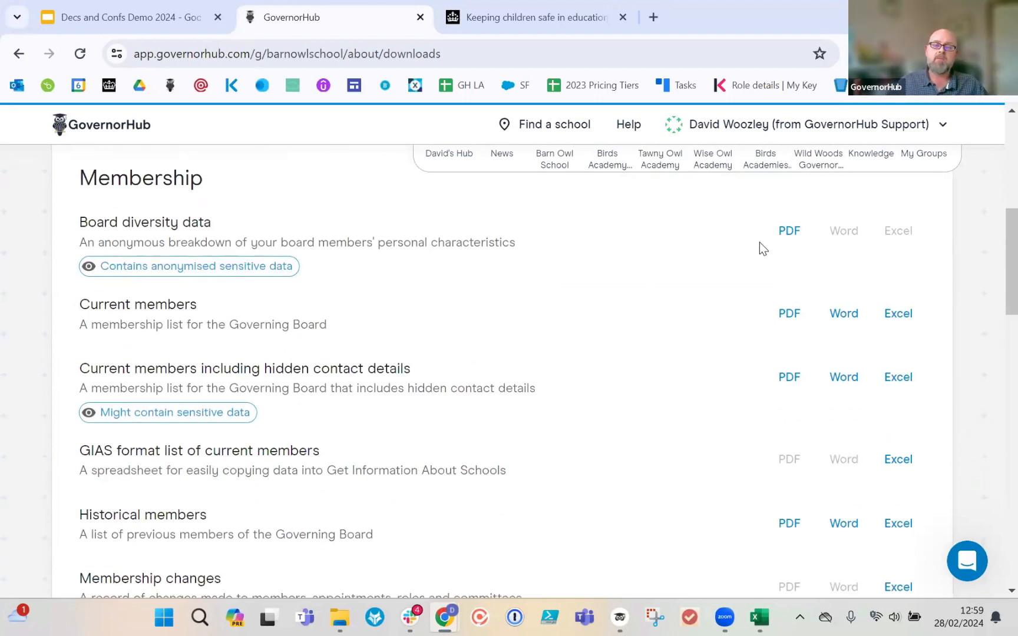
{"action": "scroll", "coordinate": [734, 343], "scroll_direction": "down", "scroll_amount": 3}
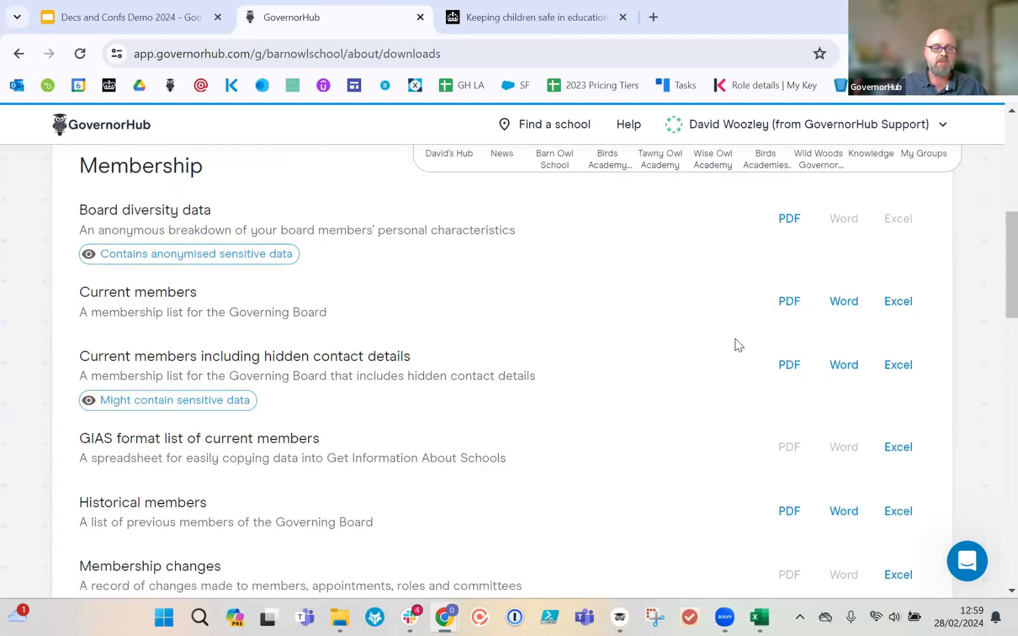
{"action": "scroll", "coordinate": [744, 350], "scroll_direction": "down", "scroll_amount": 1}
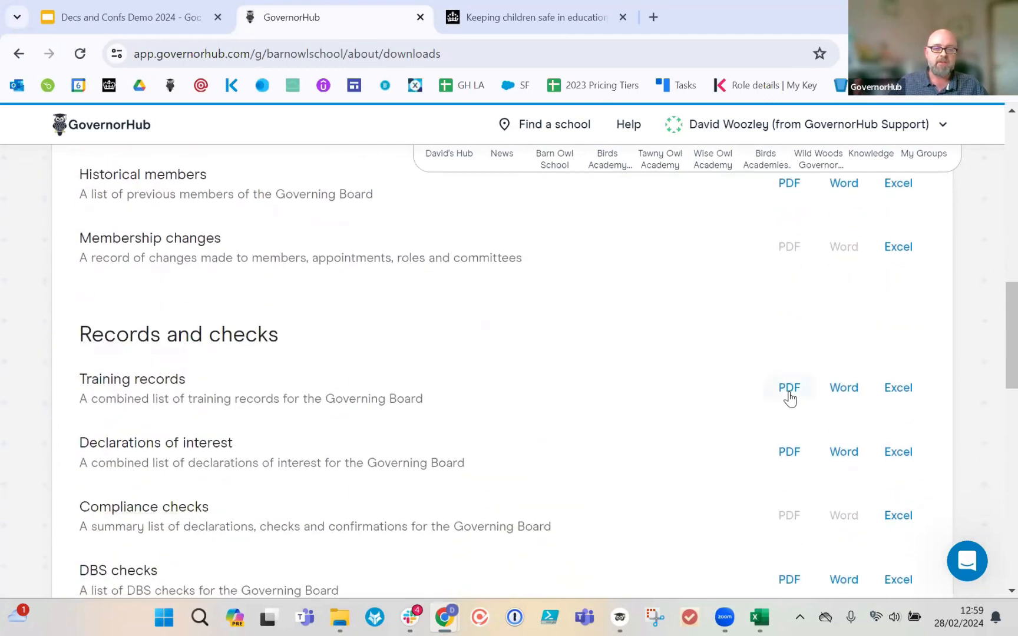
{"action": "scroll", "coordinate": [778, 389], "scroll_direction": "down", "scroll_amount": 1}
{"action": "scroll", "coordinate": [763, 379], "scroll_direction": "down", "scroll_amount": 1}
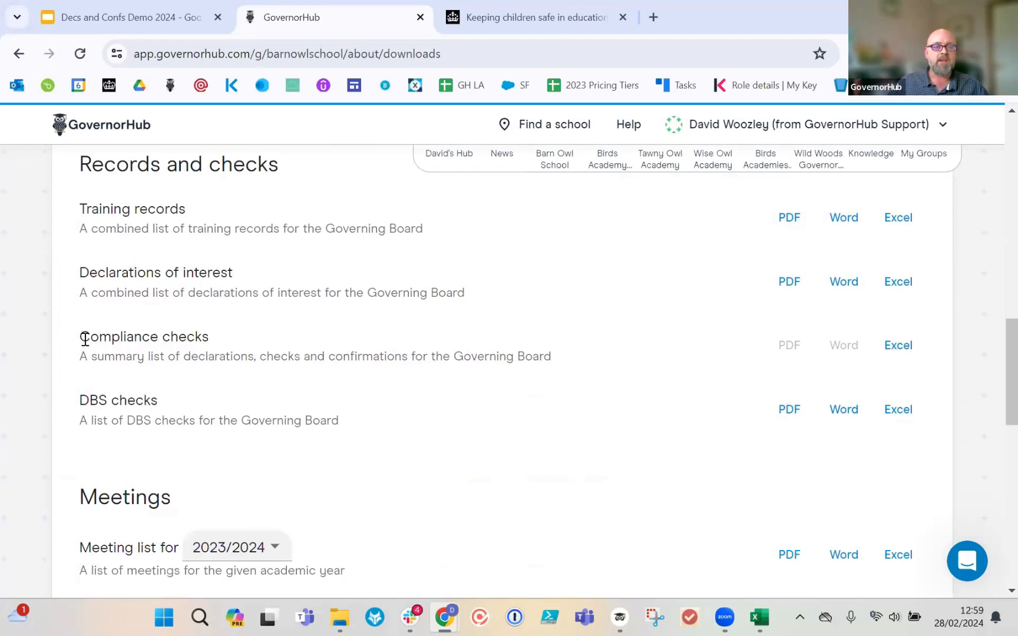
{"action": "left_click_drag", "start_coordinate": [79, 339], "coordinate": [222, 344]}
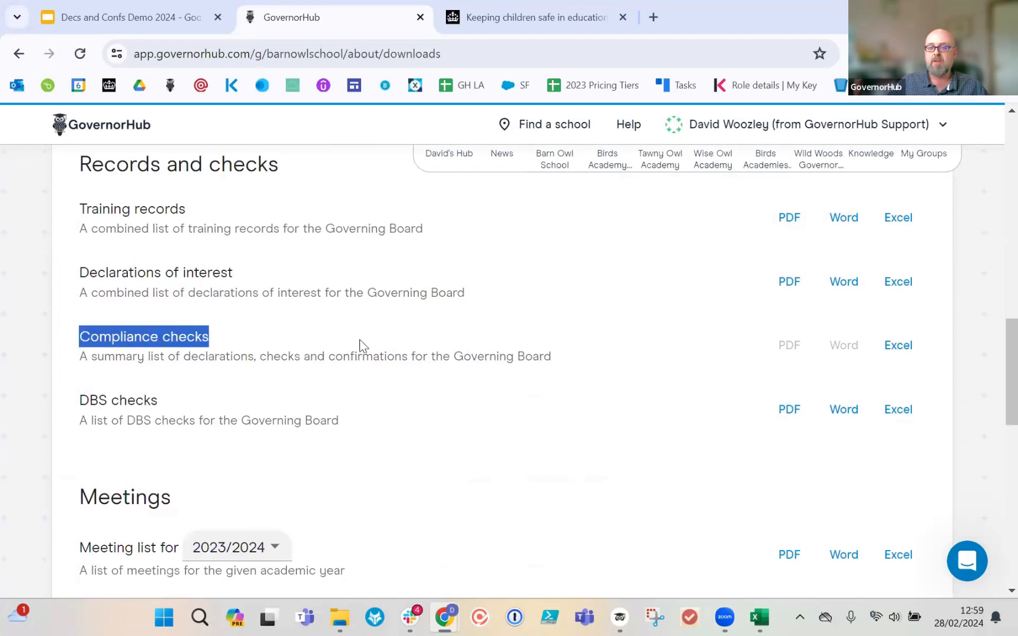
{"action": "left_click", "coordinate": [491, 345]}
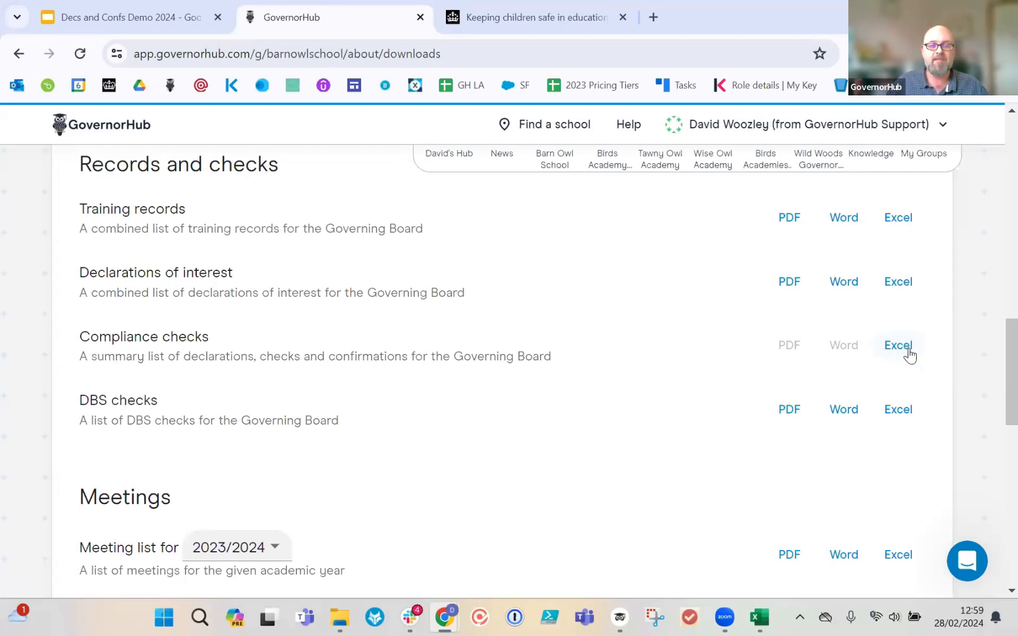
Step: Return to Barn Owl School's Governing Board area with its current members list
{"action": "scroll", "coordinate": [902, 356], "scroll_direction": "up", "scroll_amount": 8}
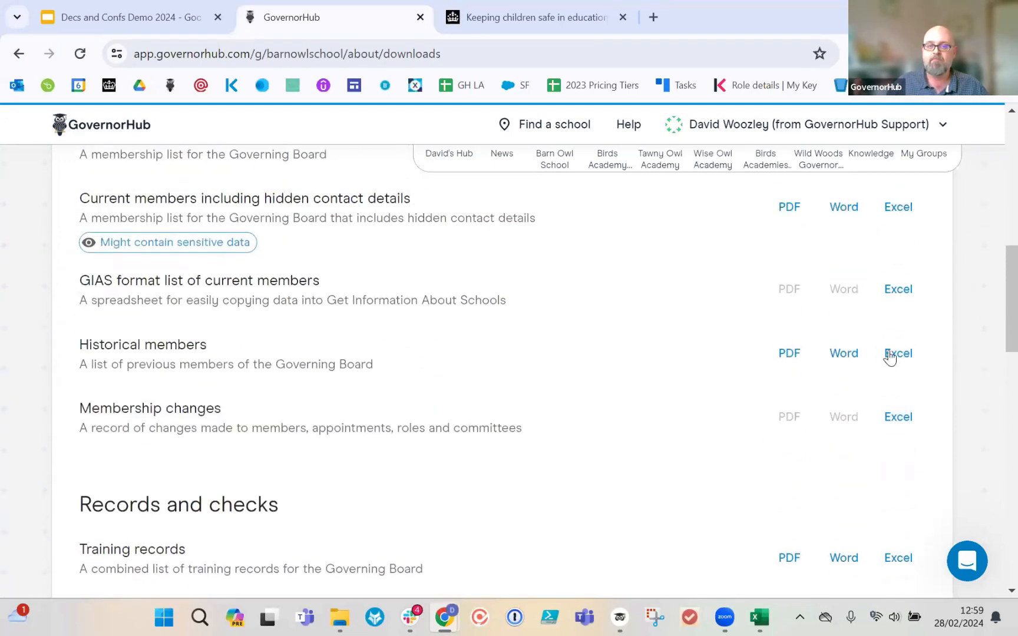
{"action": "scroll", "coordinate": [554, 337], "scroll_direction": "up", "scroll_amount": 6}
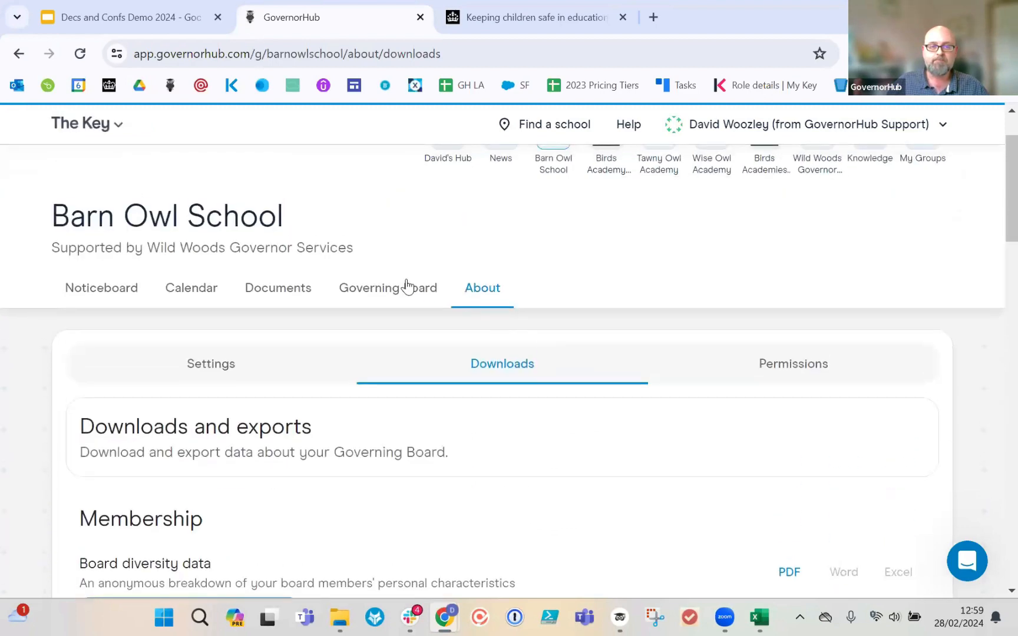
{"action": "left_click", "coordinate": [392, 293]}
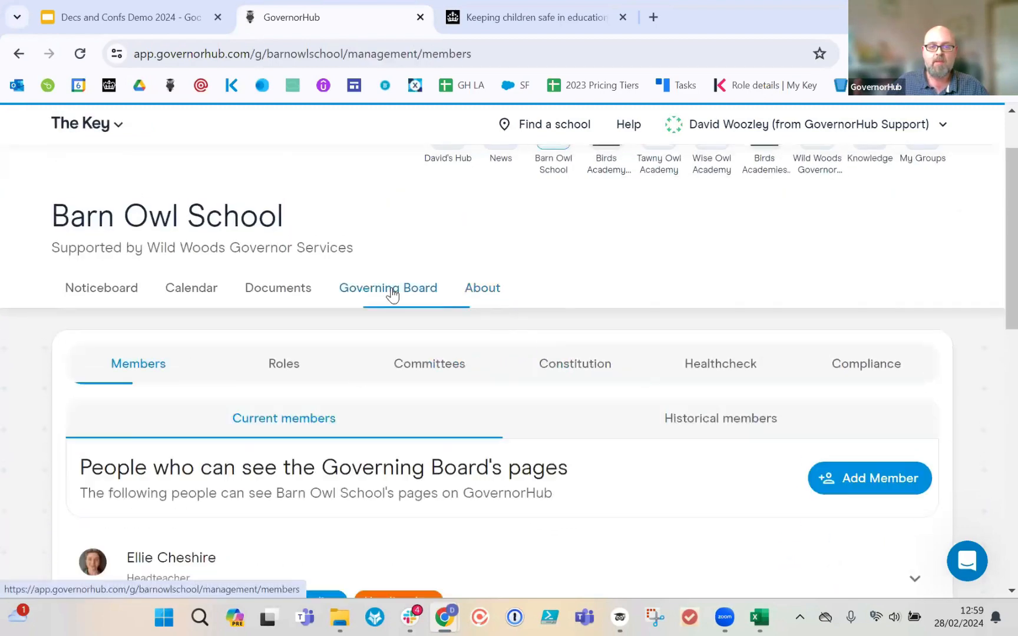
Step: Open Barn Owl School's Governing Board compliance page and look through its declarations of interest and confirmation sections
{"action": "left_click", "coordinate": [841, 365]}
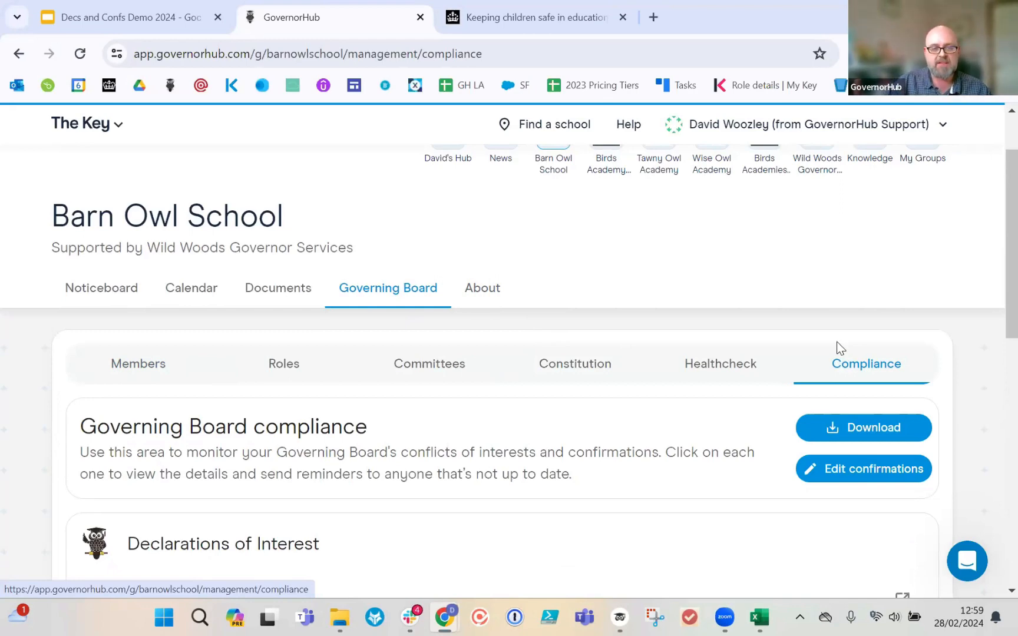
{"action": "scroll", "coordinate": [570, 404], "scroll_direction": "up", "scroll_amount": 2}
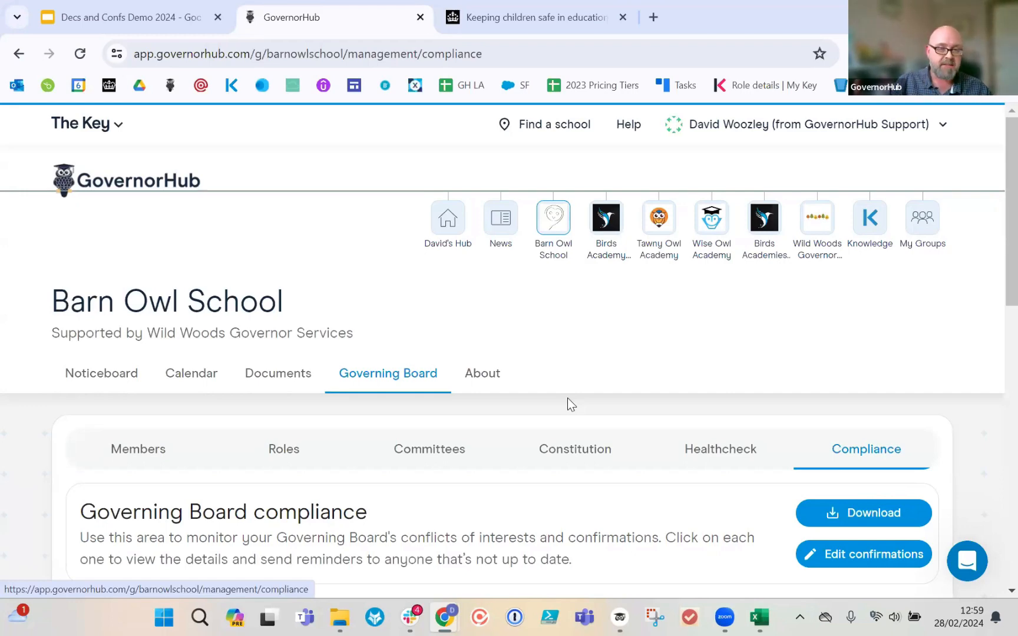
{"action": "scroll", "coordinate": [568, 399], "scroll_direction": "down", "scroll_amount": 5}
{"action": "scroll", "coordinate": [568, 399], "scroll_direction": "down", "scroll_amount": 6}
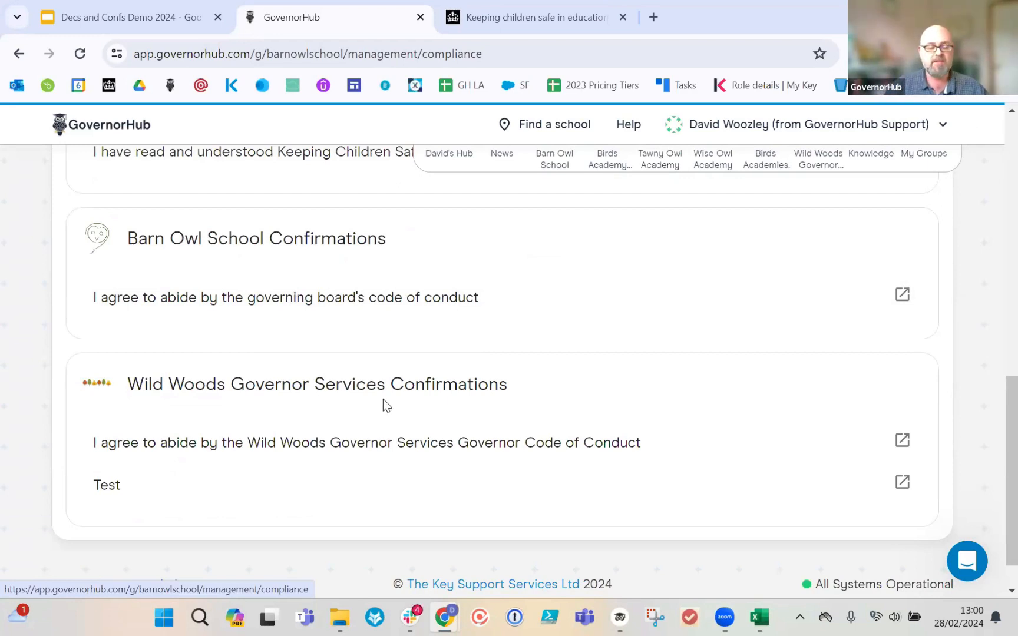
{"action": "scroll", "coordinate": [427, 341], "scroll_direction": "up", "scroll_amount": 3}
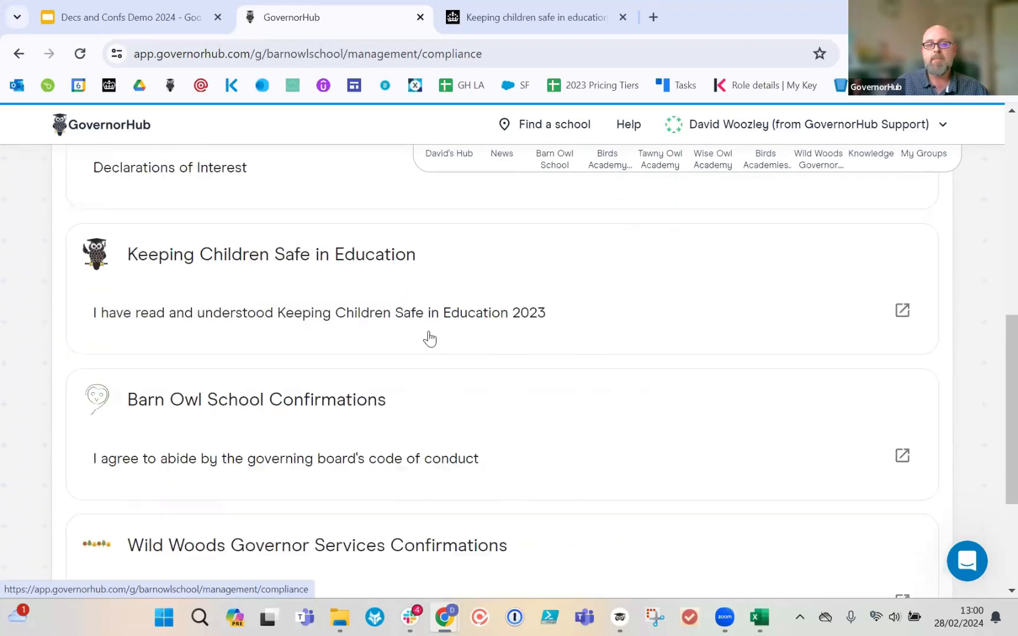
{"action": "scroll", "coordinate": [463, 389], "scroll_direction": "up", "scroll_amount": 6}
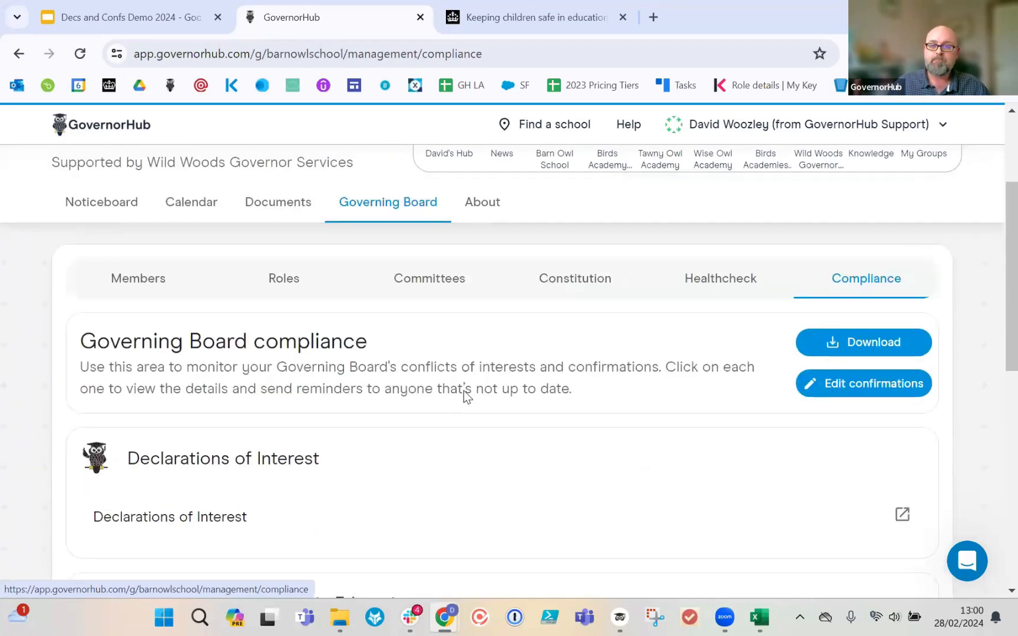
{"action": "scroll", "coordinate": [463, 391], "scroll_direction": "up", "scroll_amount": 2}
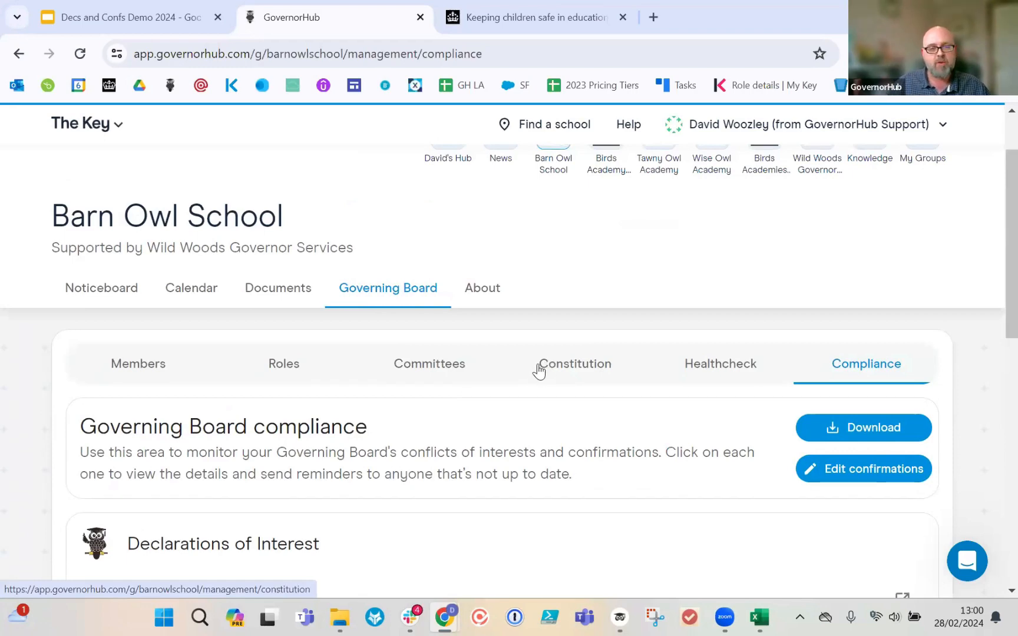
{"action": "scroll", "coordinate": [539, 370], "scroll_direction": "down", "scroll_amount": 2}
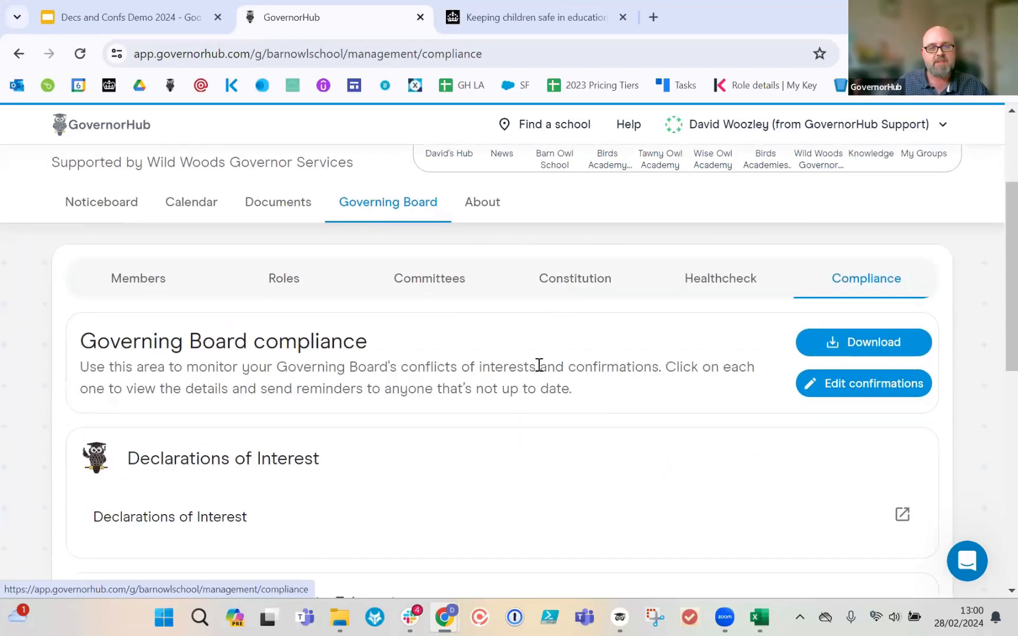
Step: Start a new Governing Board confirmation with the statement "I agree to abide by the new ICT policy"
{"action": "left_click", "coordinate": [891, 383]}
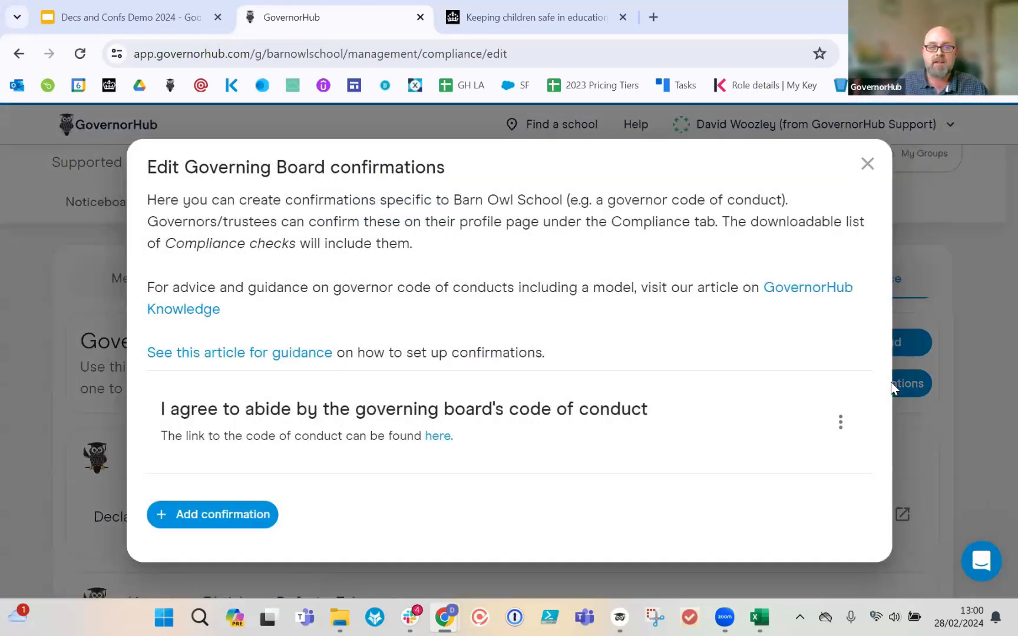
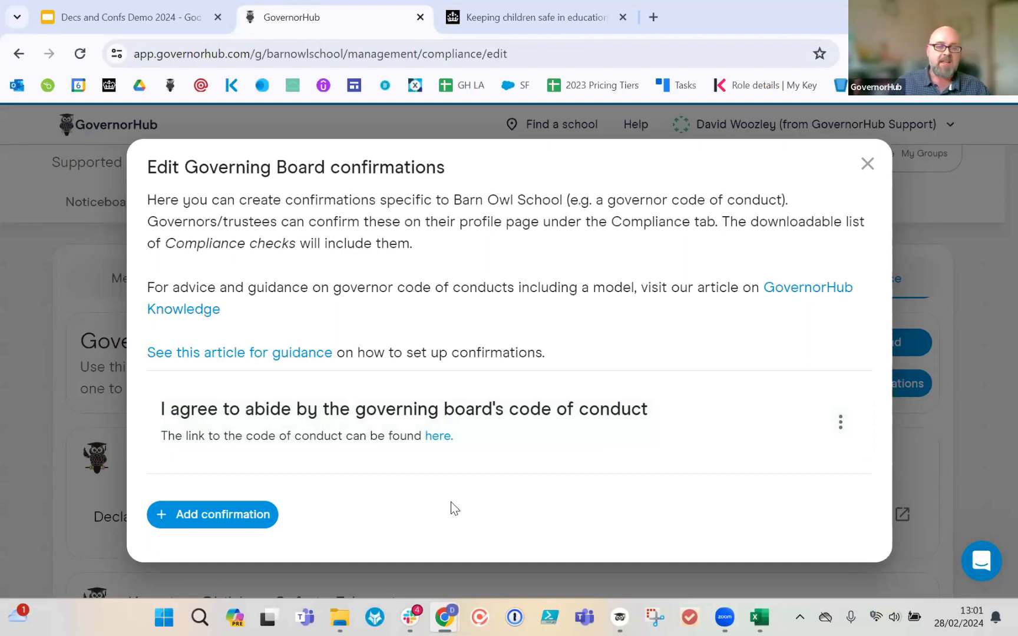
{"action": "left_click", "coordinate": [233, 515]}
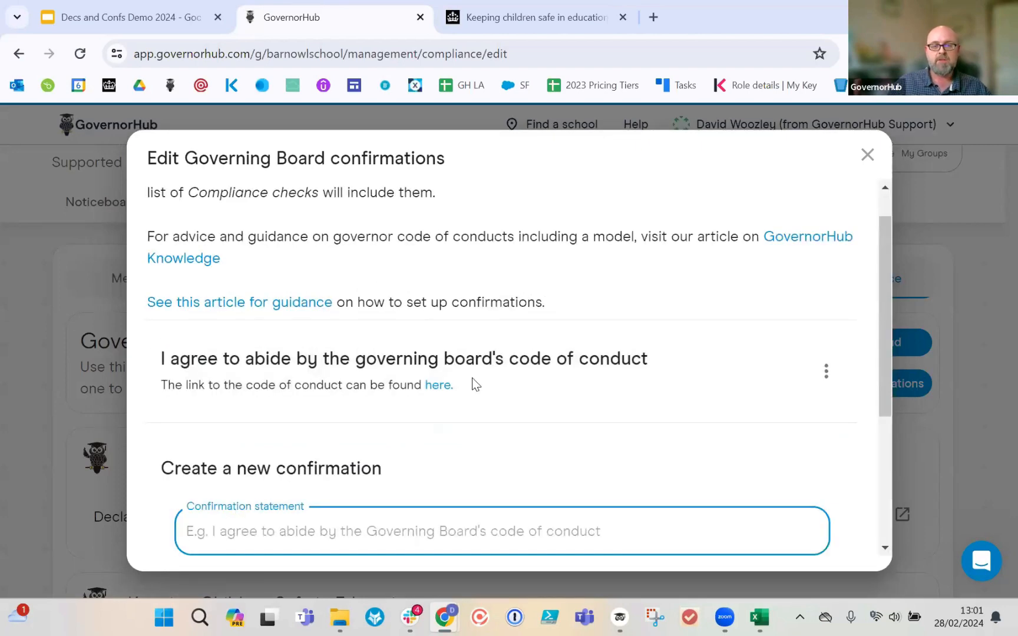
{"action": "scroll", "coordinate": [472, 377], "scroll_direction": "down", "scroll_amount": 3}
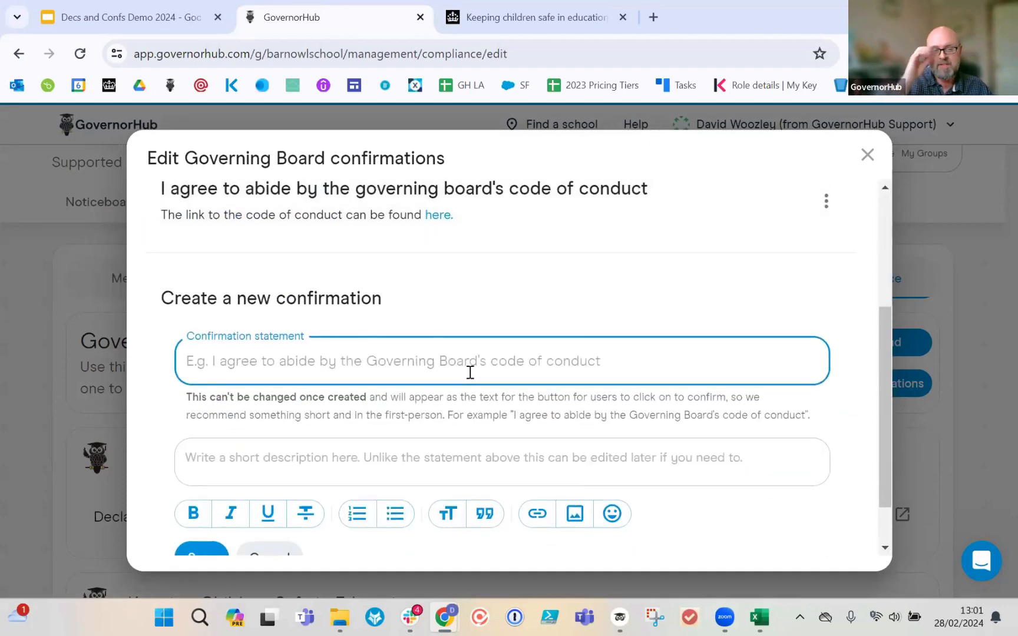
{"action": "type", "text": "I"}
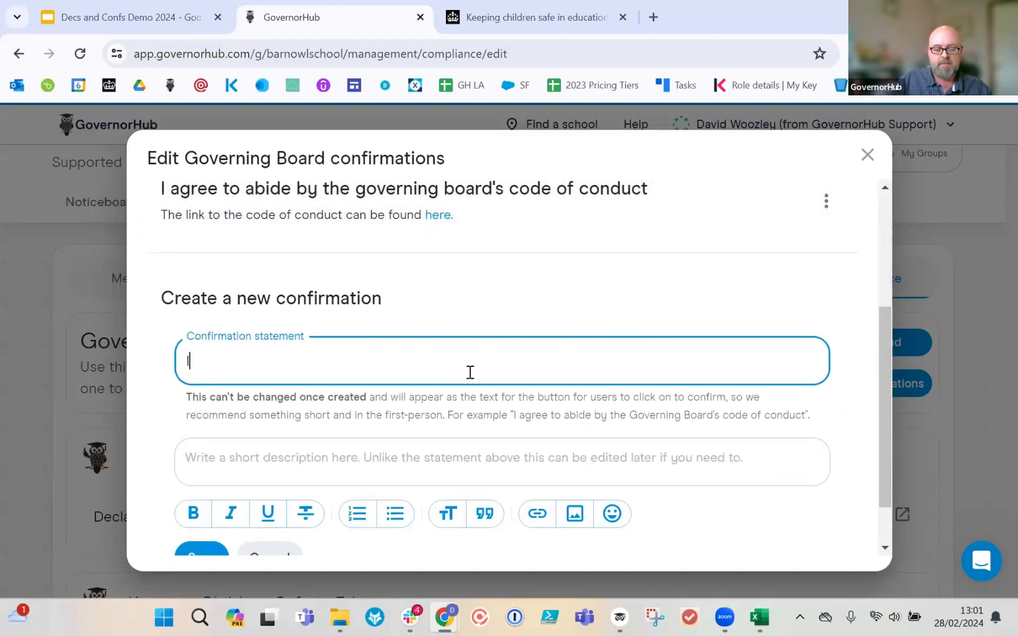
{"action": "type", "text": " agree to ad"}
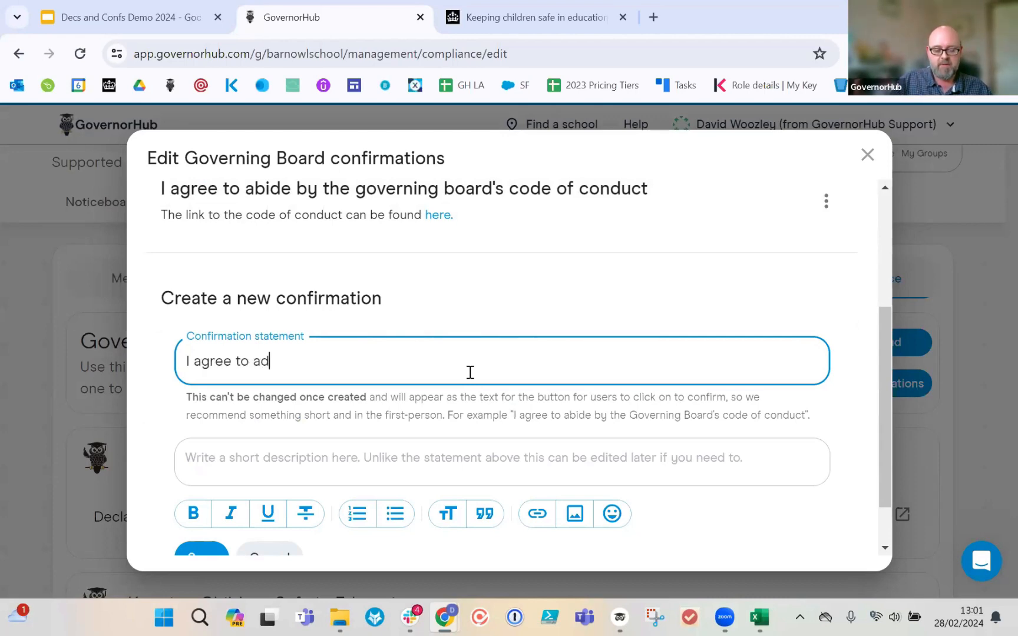
{"action": "key", "text": "BackSpace"}
{"action": "type", "text": "bide by th"}
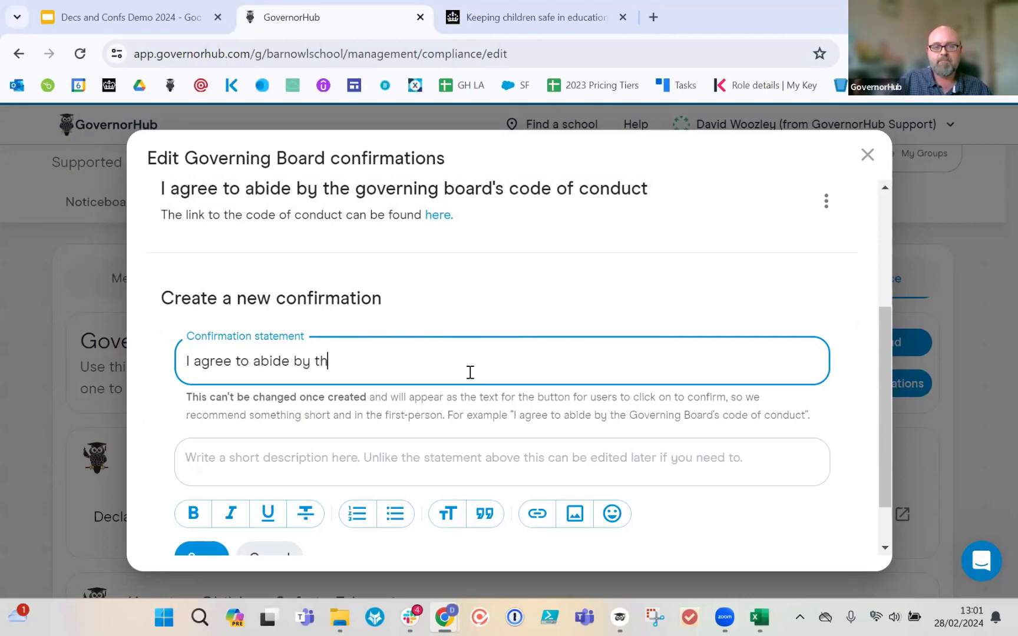
{"action": "type", "text": "e new ICT "}
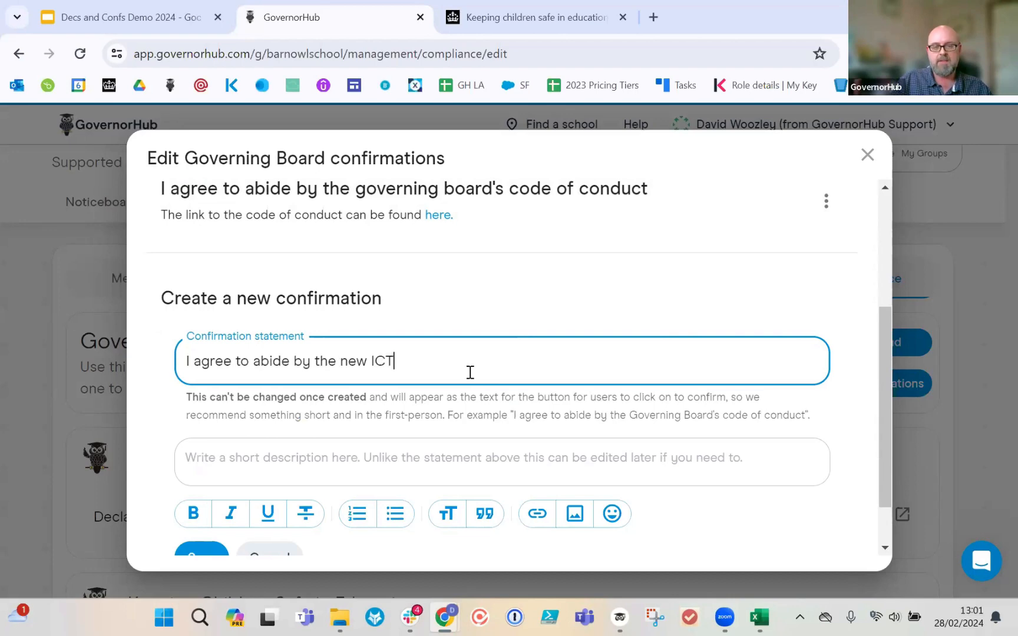
{"action": "type", "text": "policy"}
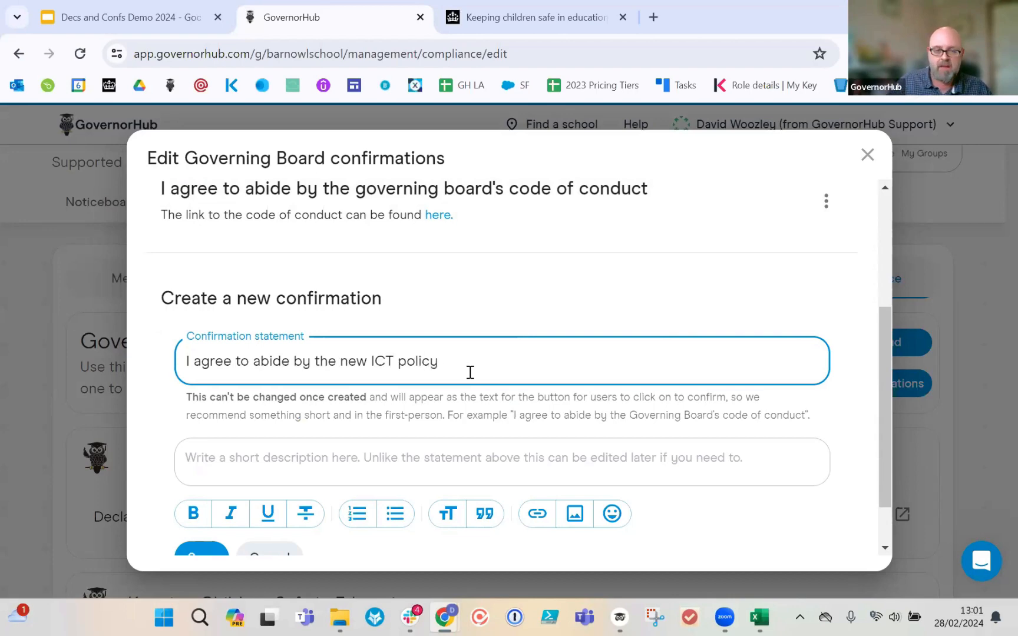
Step: Enter "ICT policy is here" as the new confirmation's short description
{"action": "scroll", "coordinate": [527, 430], "scroll_direction": "down", "scroll_amount": 1}
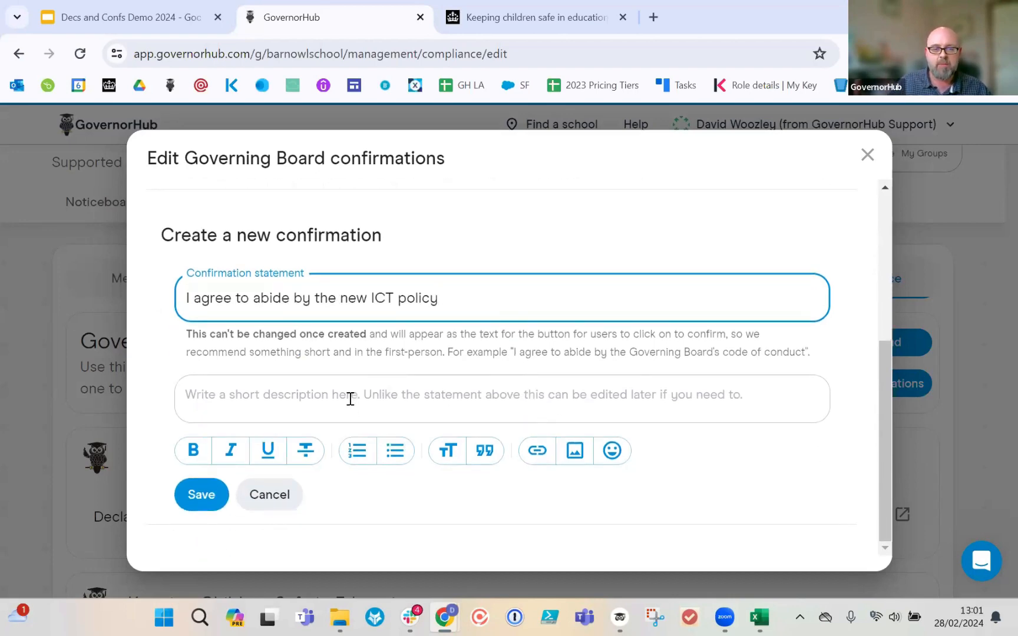
{"action": "left_click", "coordinate": [350, 399]}
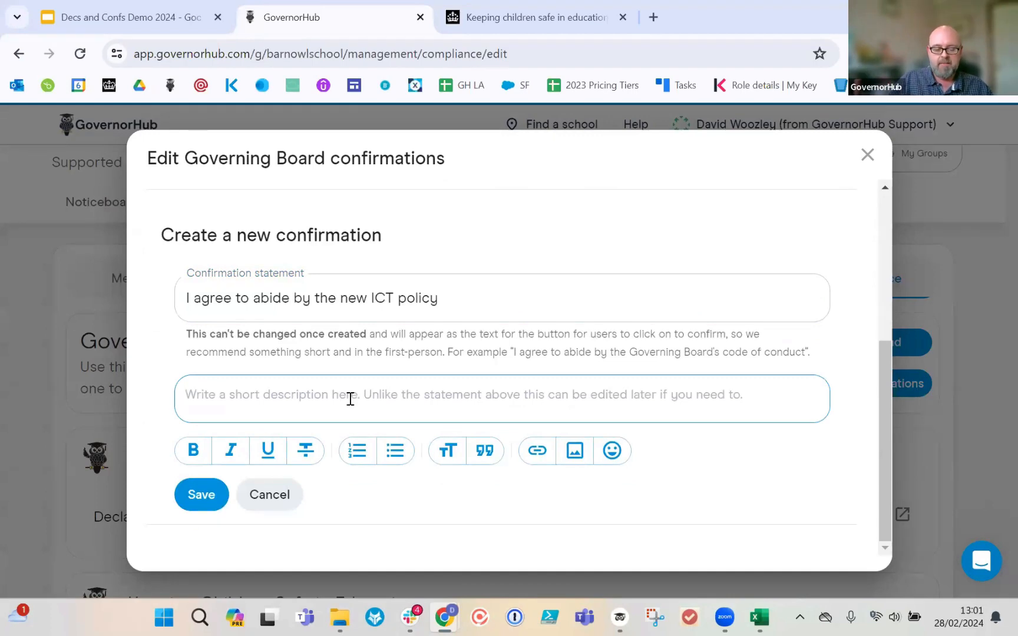
{"action": "type", "text": "ICT polic"}
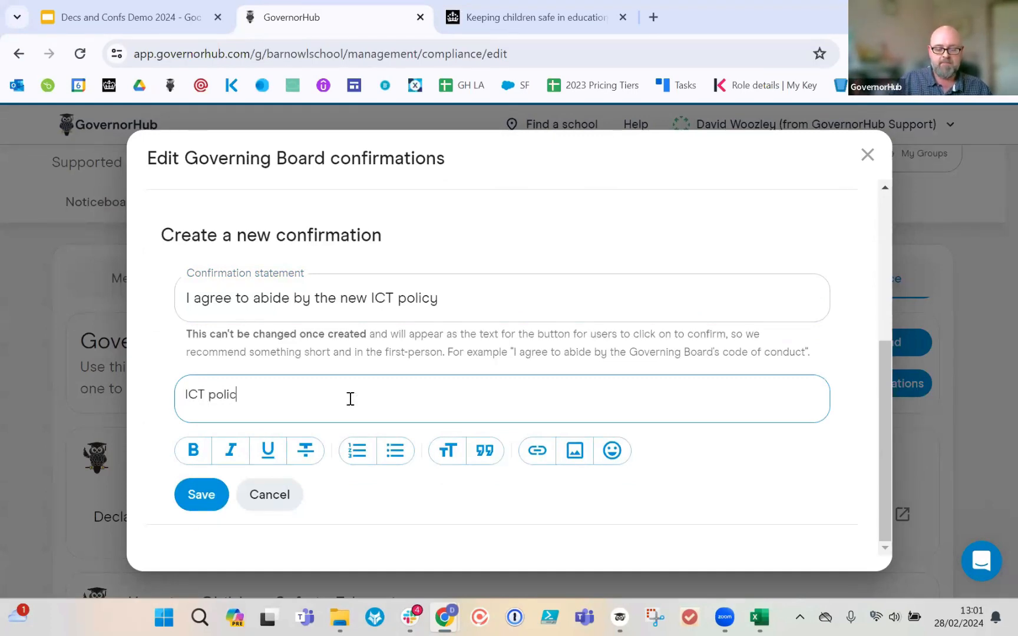
{"action": "type", "text": "y is here"}
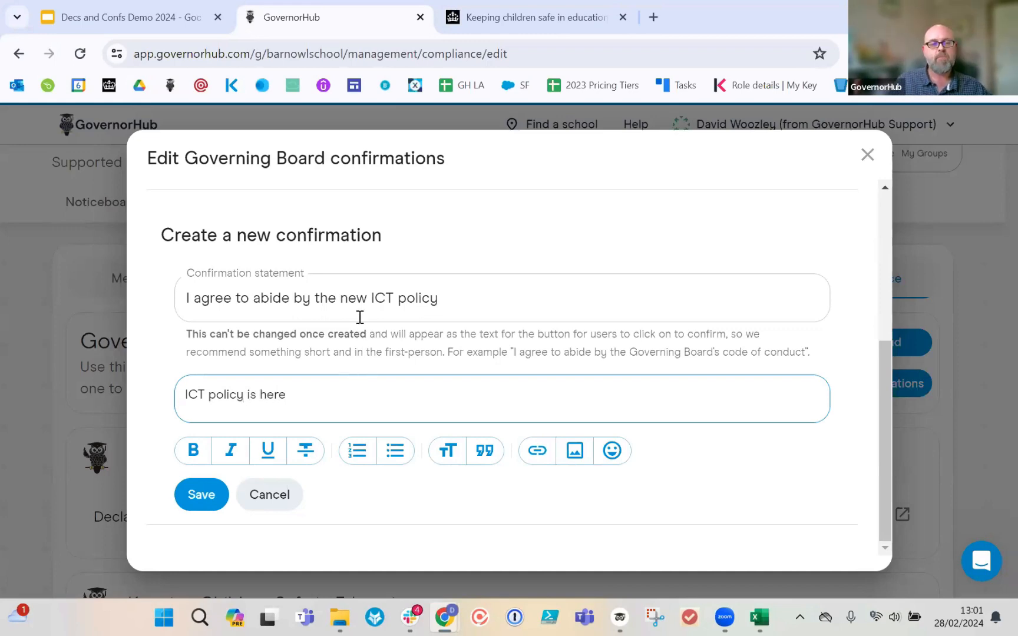
Step: Review the drafted ICT policy confirmation's statement and description alongside the existing code of conduct confirmation
{"action": "scroll", "coordinate": [492, 295], "scroll_direction": "up", "scroll_amount": 2}
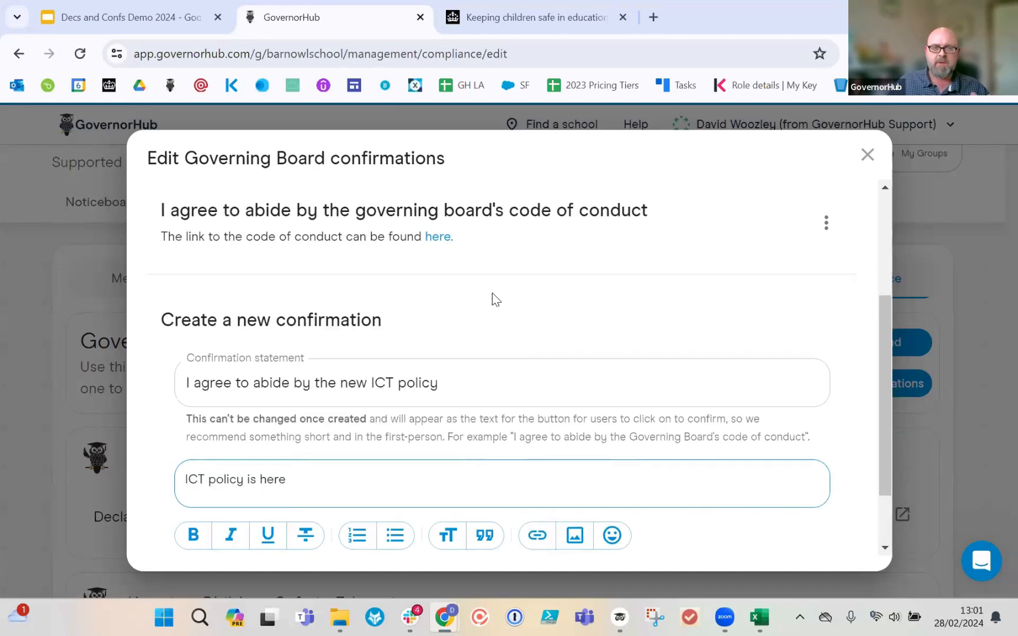
{"action": "scroll", "coordinate": [493, 293], "scroll_direction": "up", "scroll_amount": 4}
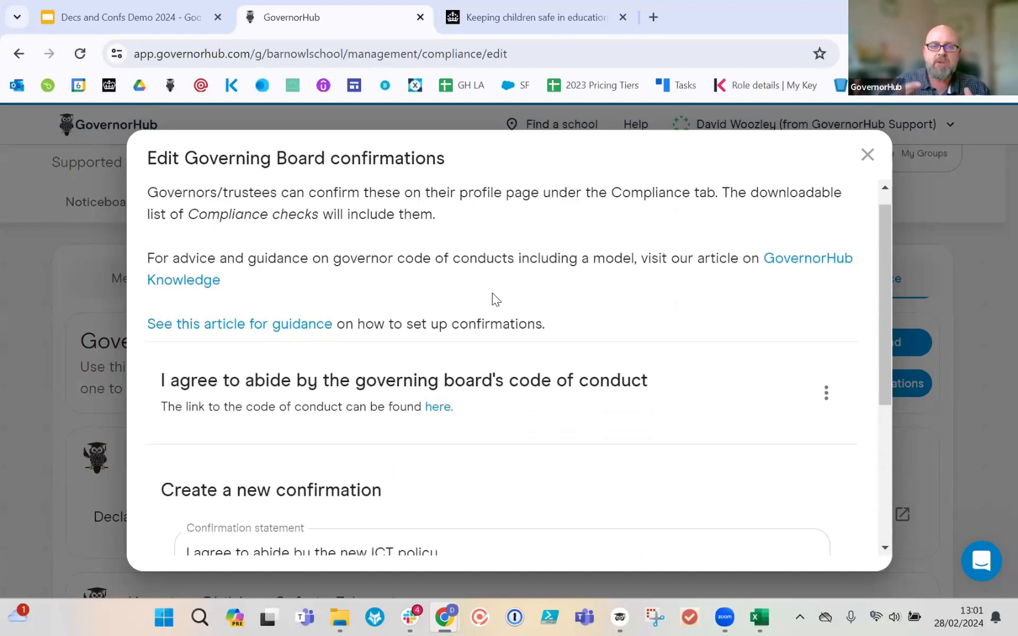
{"action": "scroll", "coordinate": [493, 294], "scroll_direction": "down", "scroll_amount": 6}
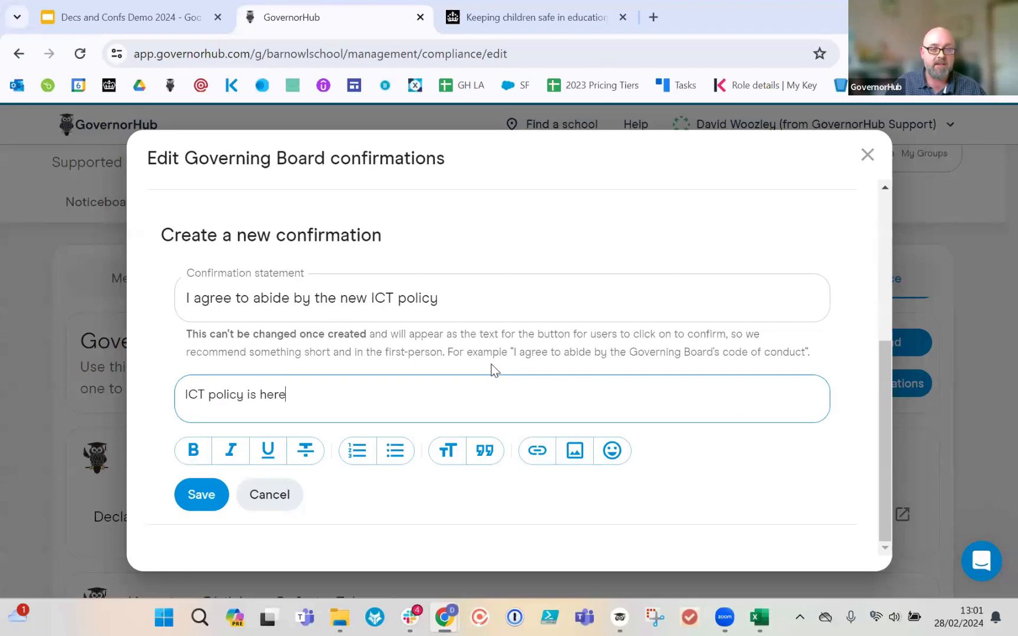
{"action": "scroll", "coordinate": [499, 369], "scroll_direction": "up", "scroll_amount": 3}
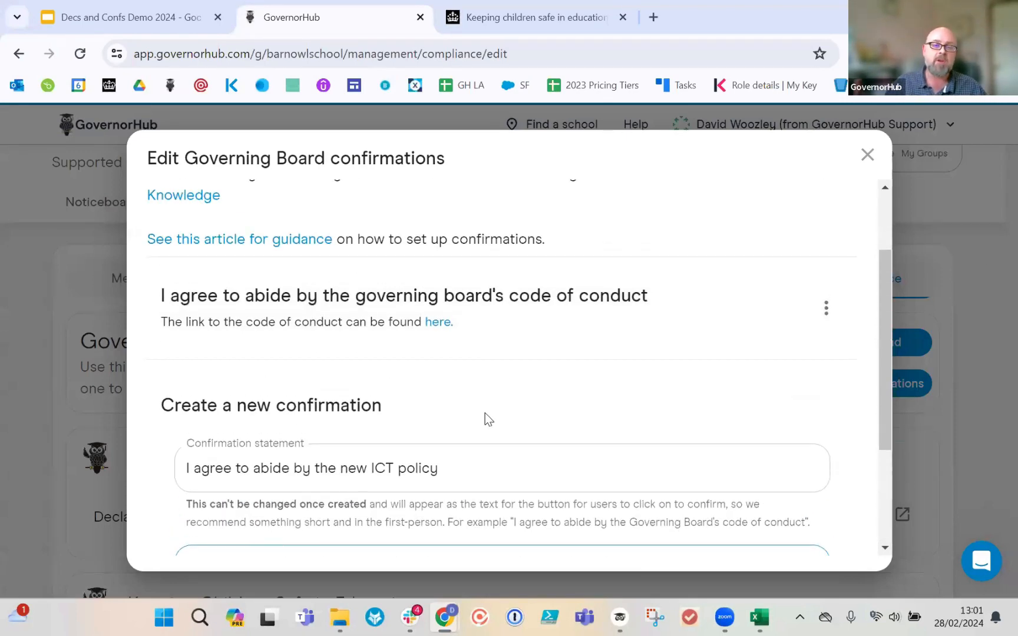
{"action": "scroll", "coordinate": [486, 413], "scroll_direction": "down", "scroll_amount": 3}
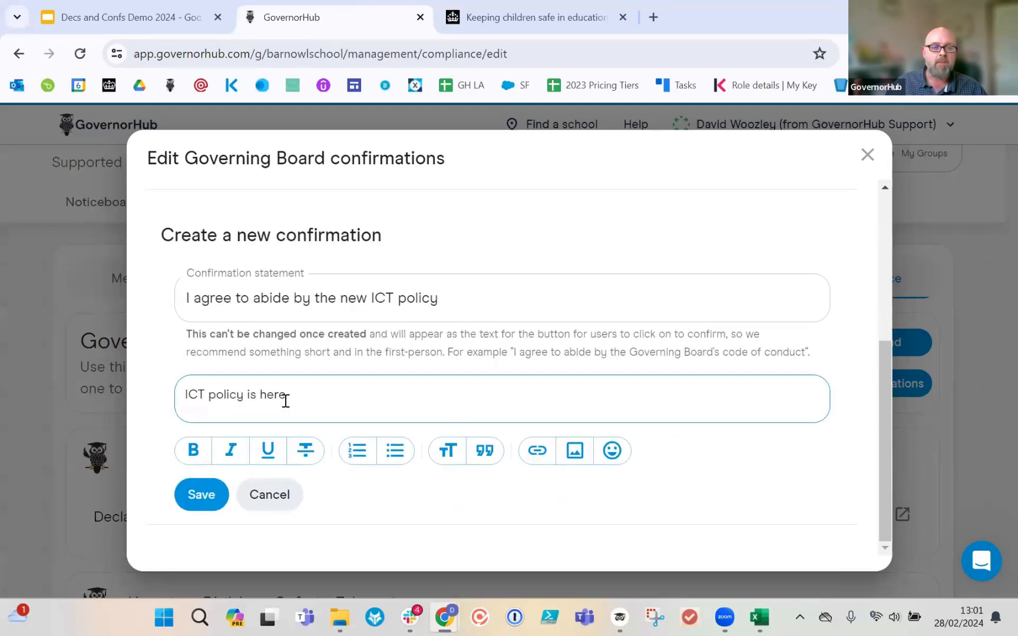
{"action": "left_click_drag", "start_coordinate": [332, 293], "coordinate": [183, 295]}
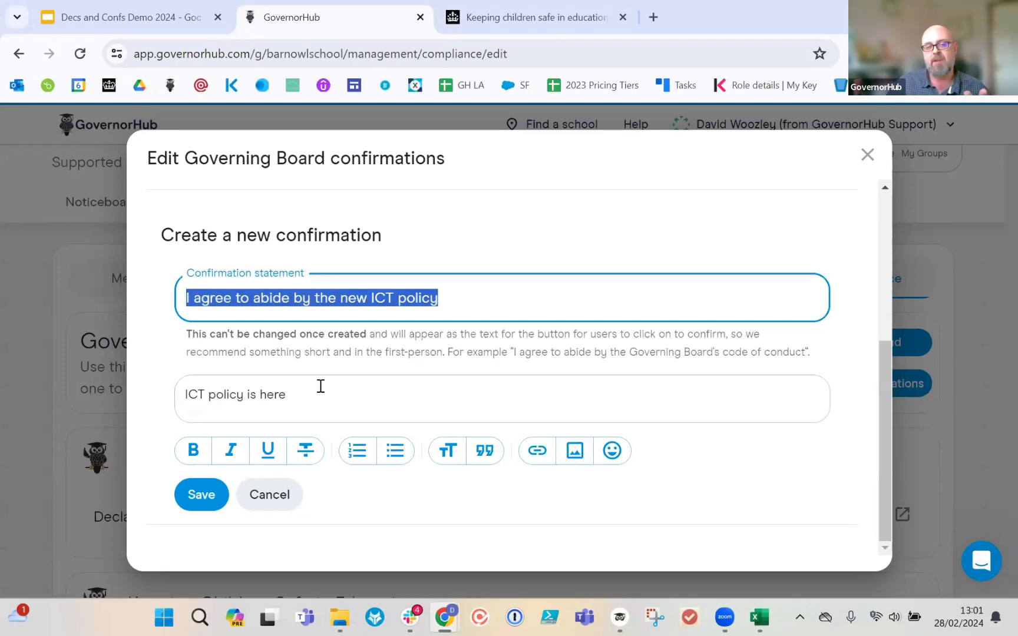
{"action": "left_click_drag", "start_coordinate": [314, 398], "coordinate": [193, 401]}
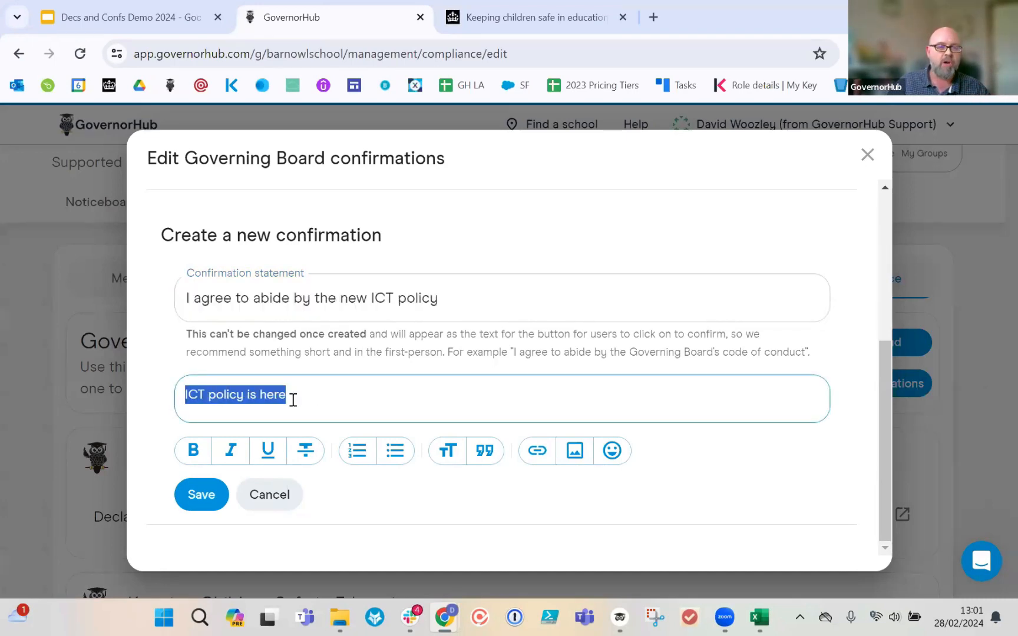
{"action": "left_click", "coordinate": [474, 305]}
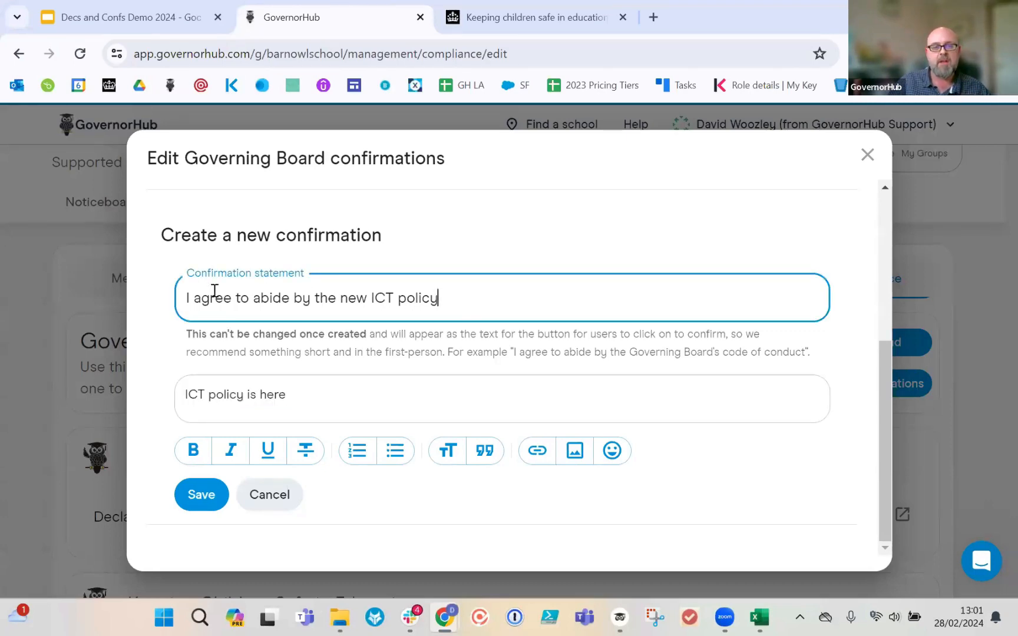
{"action": "left_click_drag", "start_coordinate": [457, 298], "coordinate": [180, 309]}
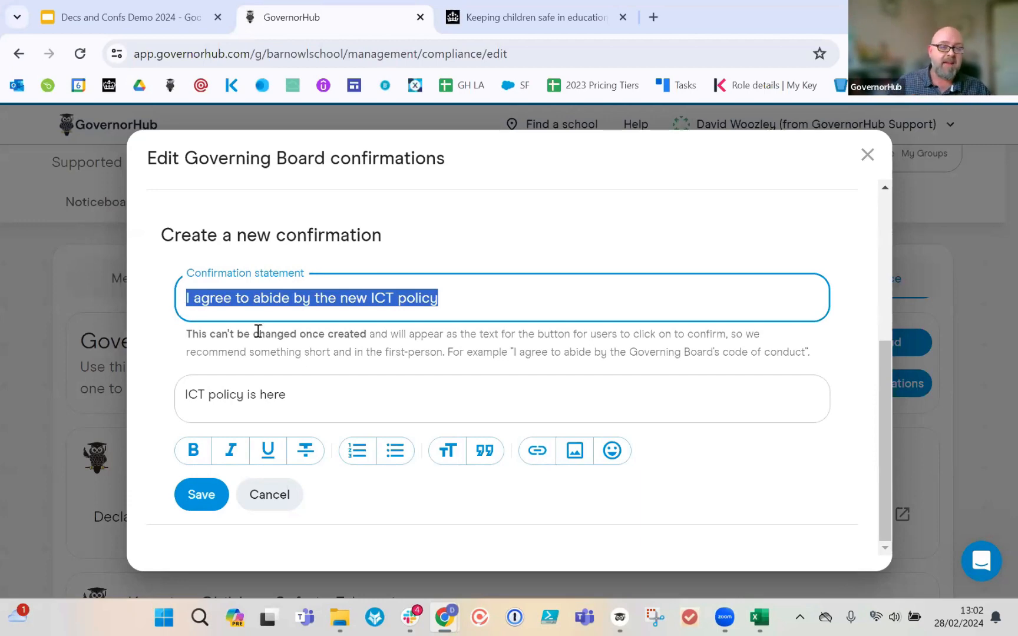
{"action": "left_click_drag", "start_coordinate": [500, 291], "coordinate": [180, 309]}
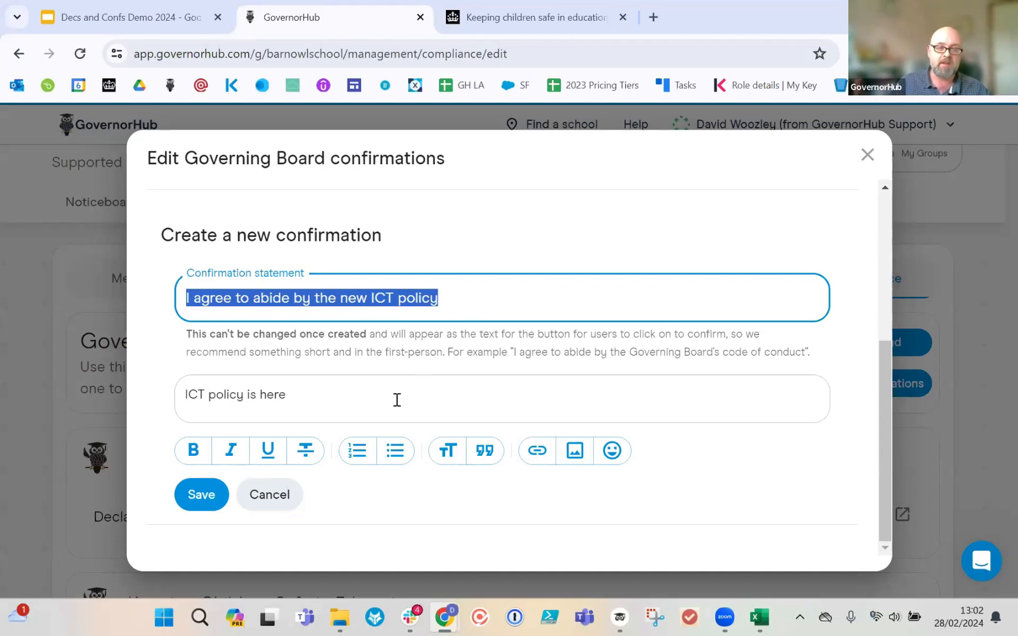
{"action": "left_click_drag", "start_coordinate": [347, 400], "coordinate": [168, 404]}
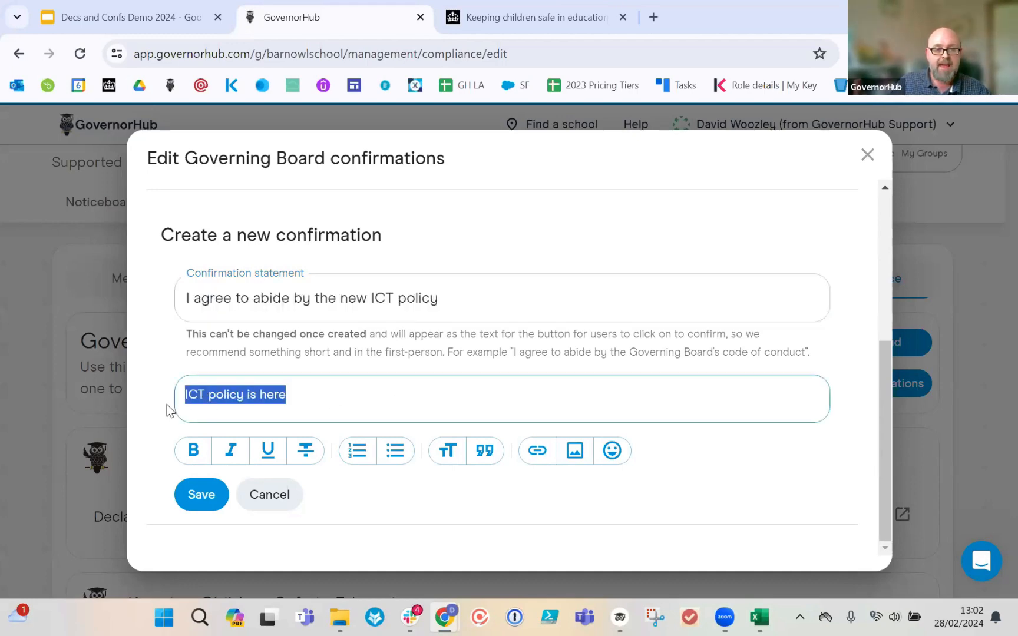
{"action": "left_click", "coordinate": [317, 399]}
{"action": "left_click_drag", "start_coordinate": [305, 399], "coordinate": [183, 395]}
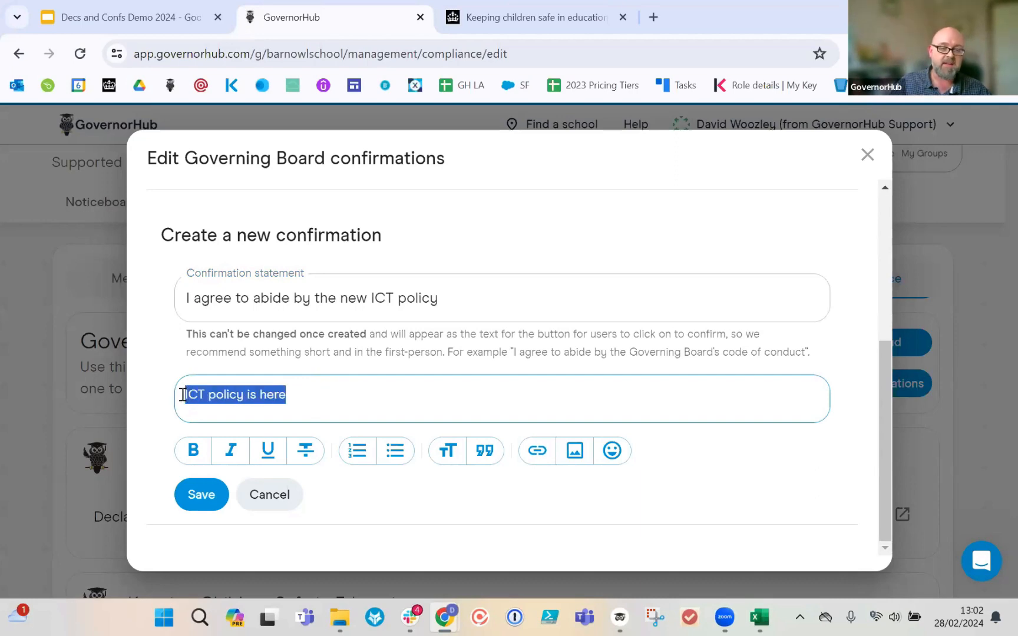
{"action": "left_click", "coordinate": [311, 403]}
Step: Remove the word "new" from the statement so it reads "I agree to abide by the ICT policy", and recheck both texts
{"action": "left_click", "coordinate": [366, 296]}
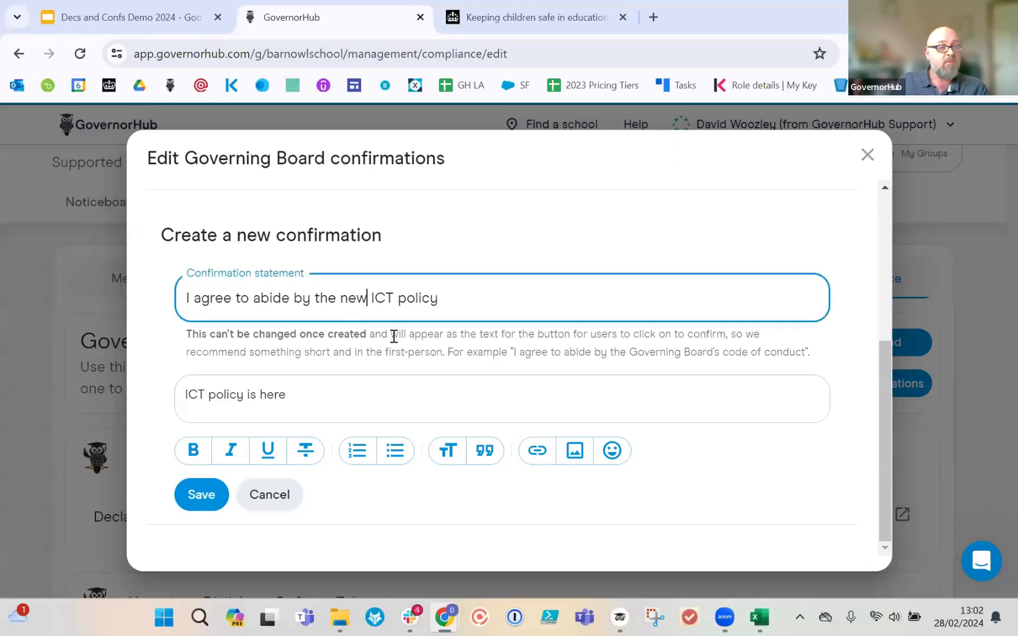
{"action": "key", "text": "BackSpace"}
{"action": "key", "text": "BackSpace"}
{"action": "key", "text": "BackSpace"}
{"action": "key", "text": "BackSpace"}
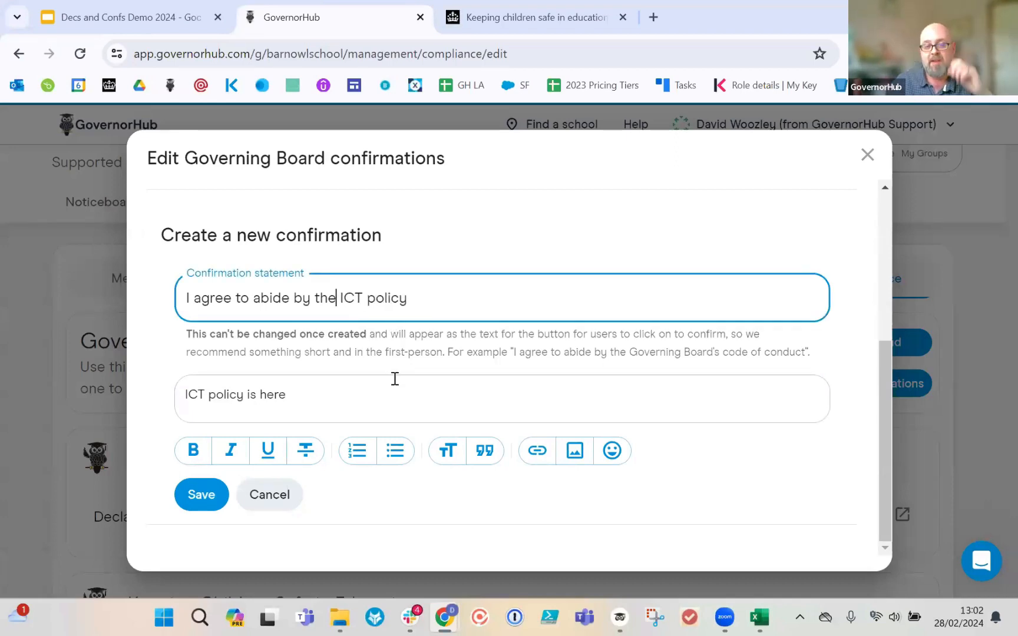
{"action": "left_click_drag", "start_coordinate": [427, 293], "coordinate": [177, 290]}
{"action": "left_click_drag", "start_coordinate": [297, 392], "coordinate": [175, 393]}
{"action": "left_click", "coordinate": [295, 395]}
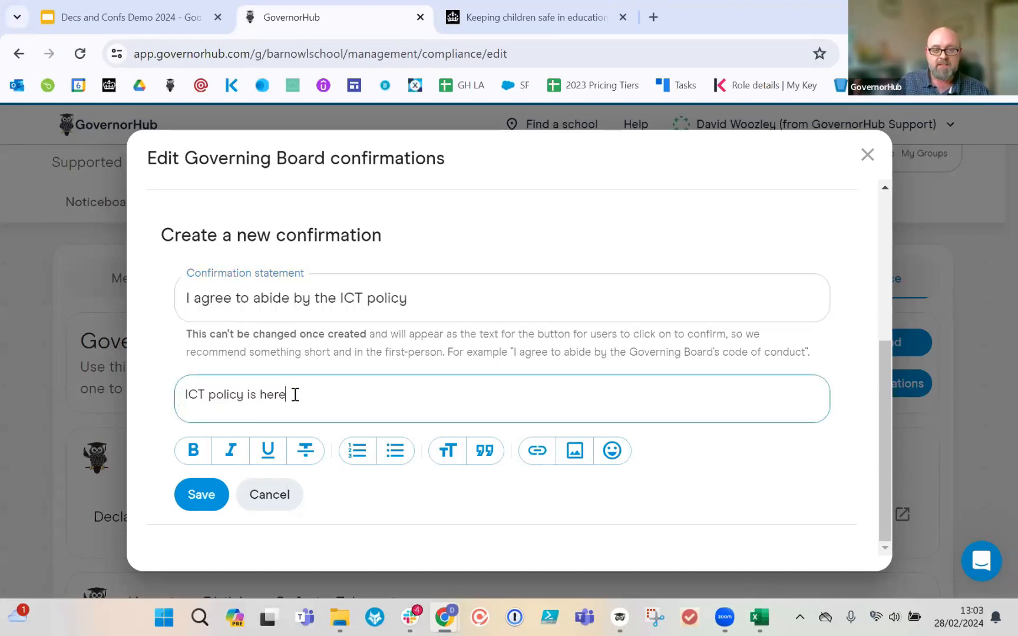
Step: Add a link to Item 4.docx from the 2. Full Governing Board 2023/2024 folder at the end of the confirmation's description
{"action": "left_click", "coordinate": [534, 452]}
{"action": "left_click", "coordinate": [601, 394]}
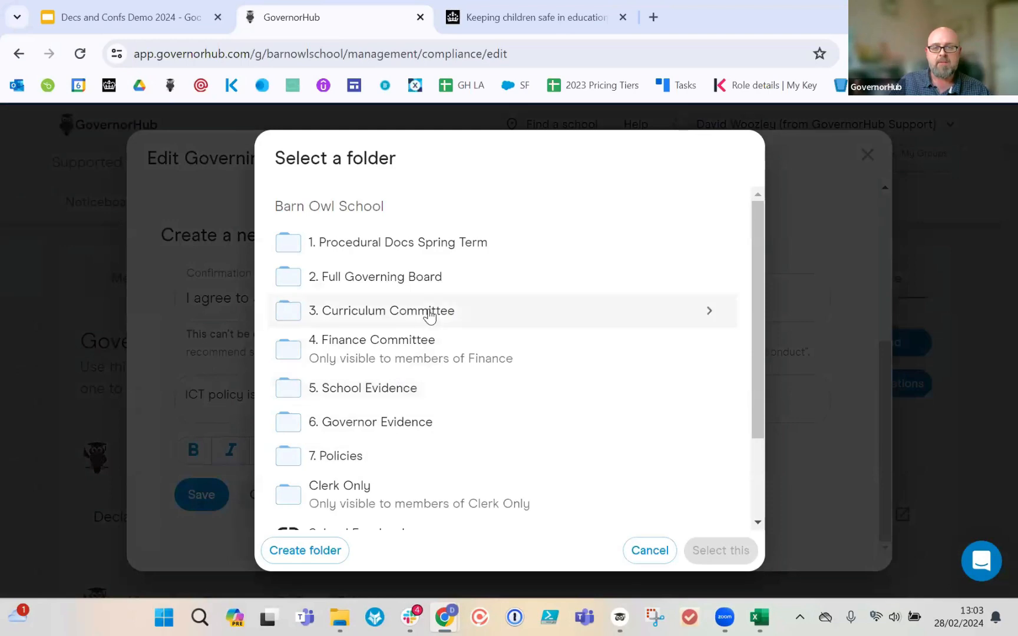
{"action": "left_click", "coordinate": [433, 284]}
{"action": "left_click", "coordinate": [709, 286]}
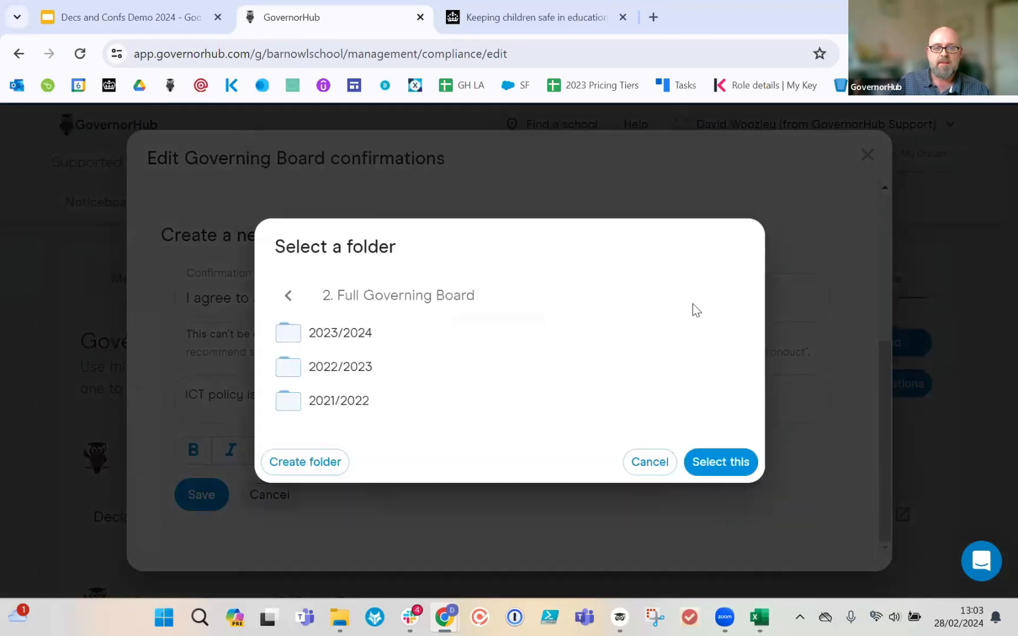
{"action": "left_click", "coordinate": [728, 341]}
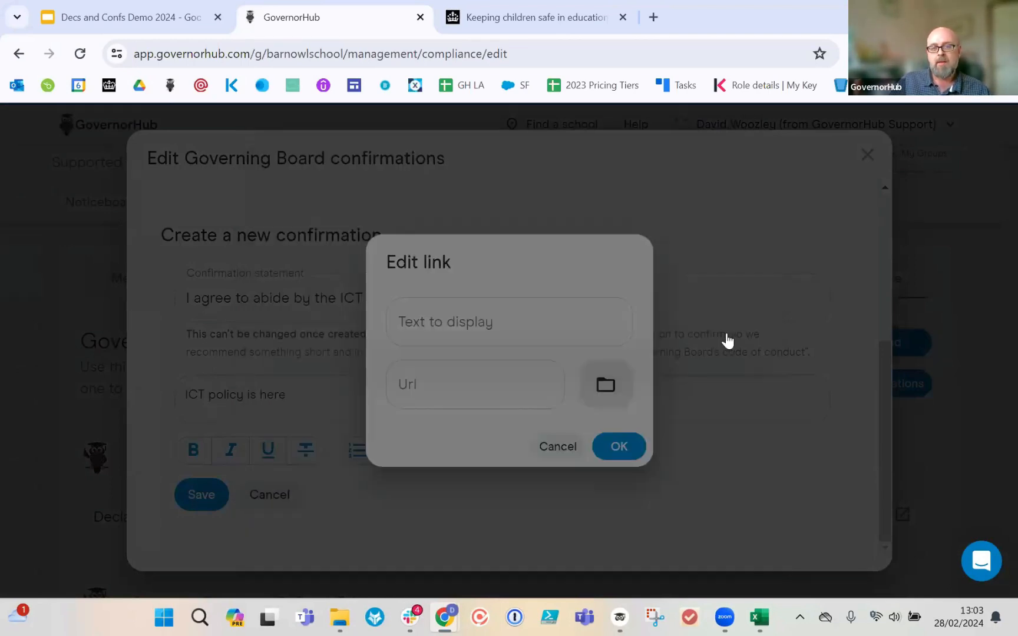
{"action": "left_click", "coordinate": [364, 386]}
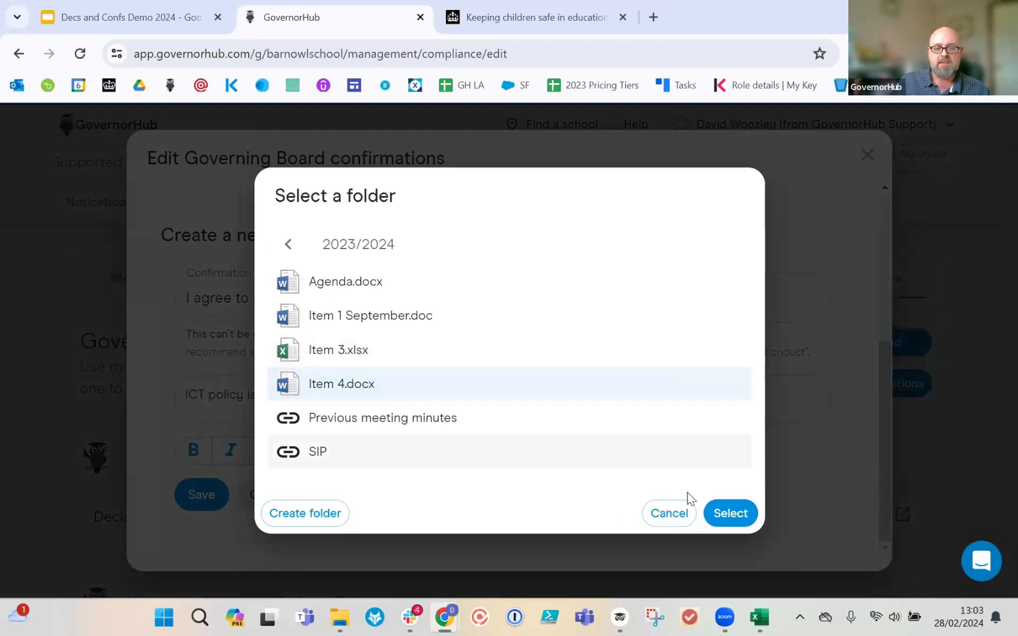
{"action": "left_click", "coordinate": [732, 516]}
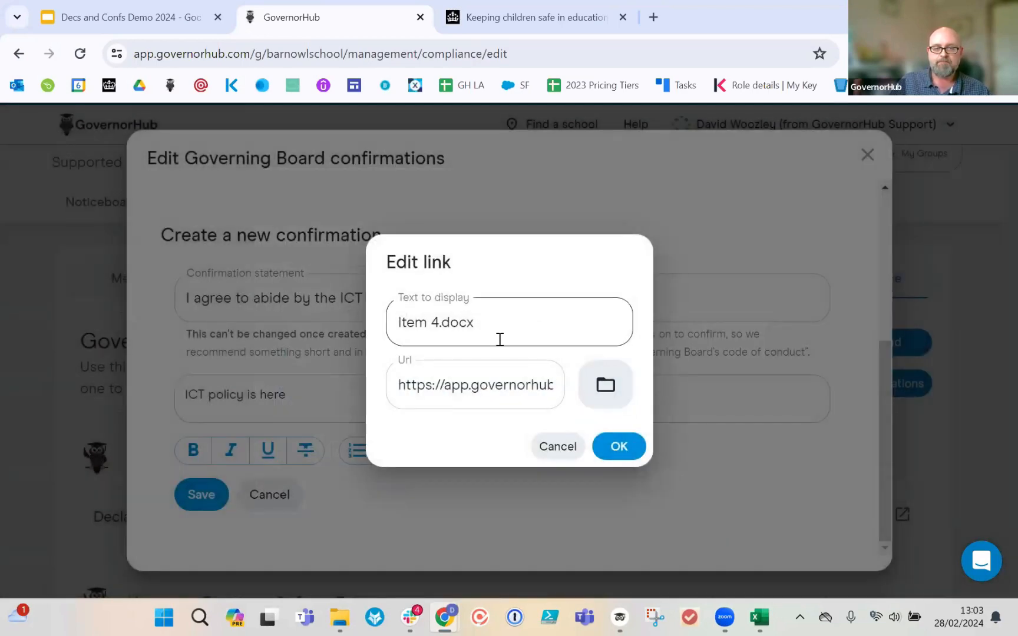
{"action": "left_click", "coordinate": [619, 447]}
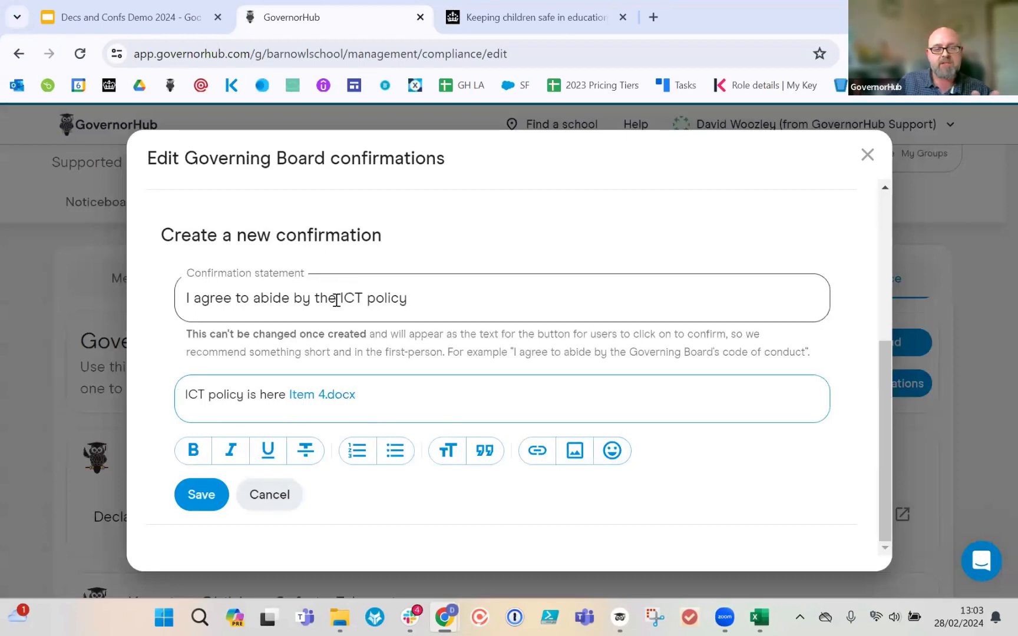
Step: Review the ICT policy confirmation's statement and its description with the document link
{"action": "left_click_drag", "start_coordinate": [188, 400], "coordinate": [306, 402]}
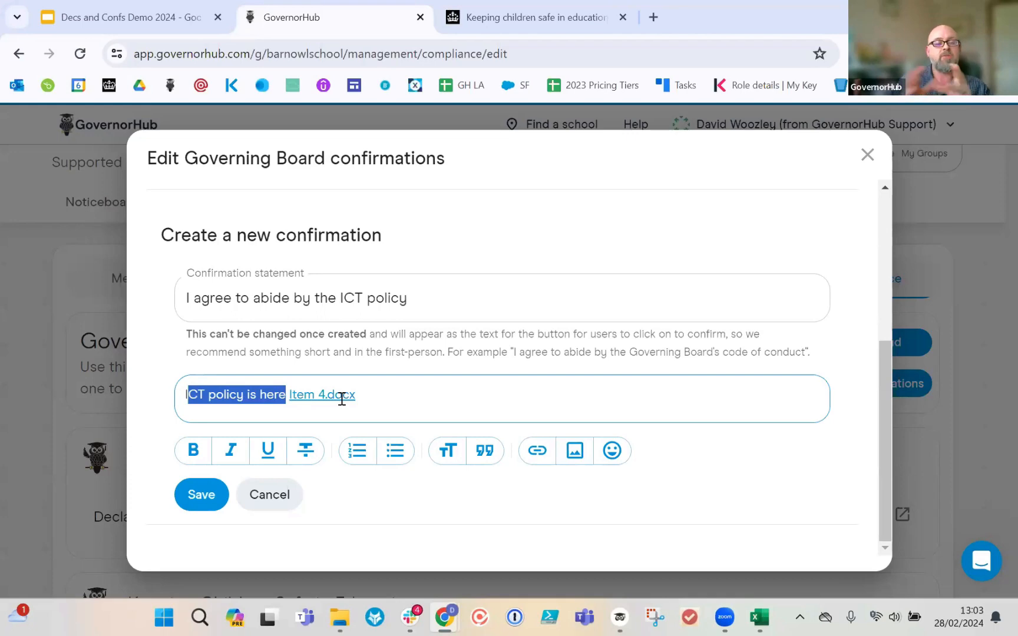
{"action": "left_click", "coordinate": [416, 406]}
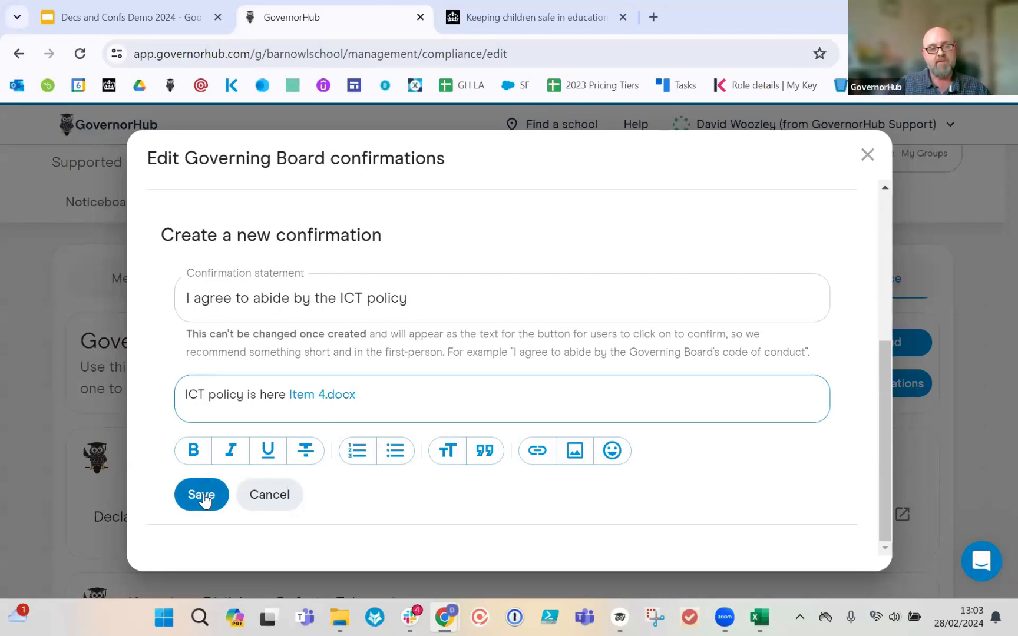
{"action": "left_click_drag", "start_coordinate": [478, 302], "coordinate": [183, 304]}
{"action": "left_click_drag", "start_coordinate": [432, 402], "coordinate": [171, 393]}
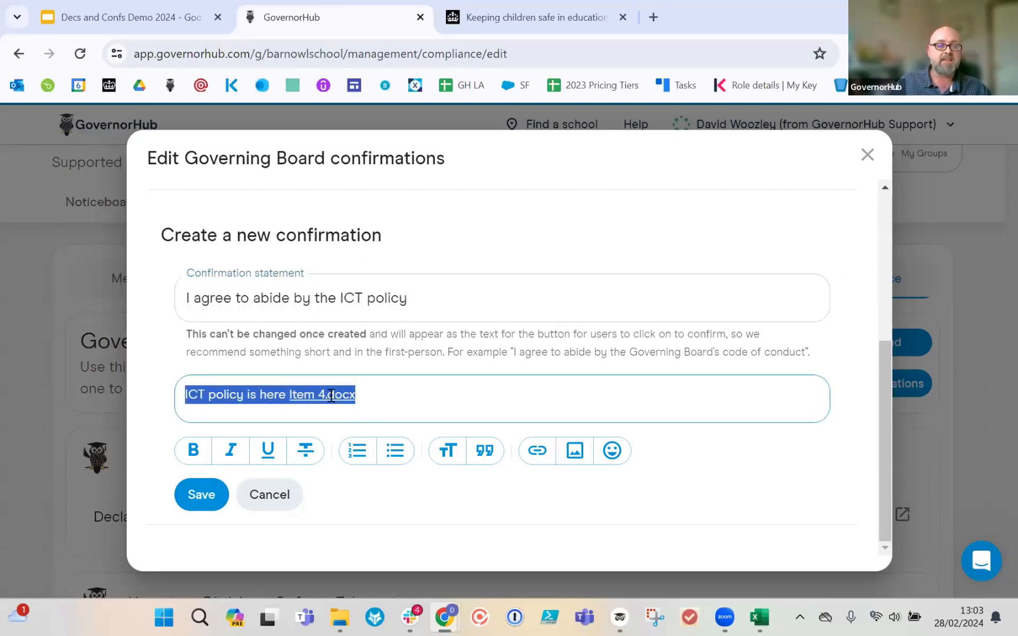
{"action": "left_click", "coordinate": [386, 400]}
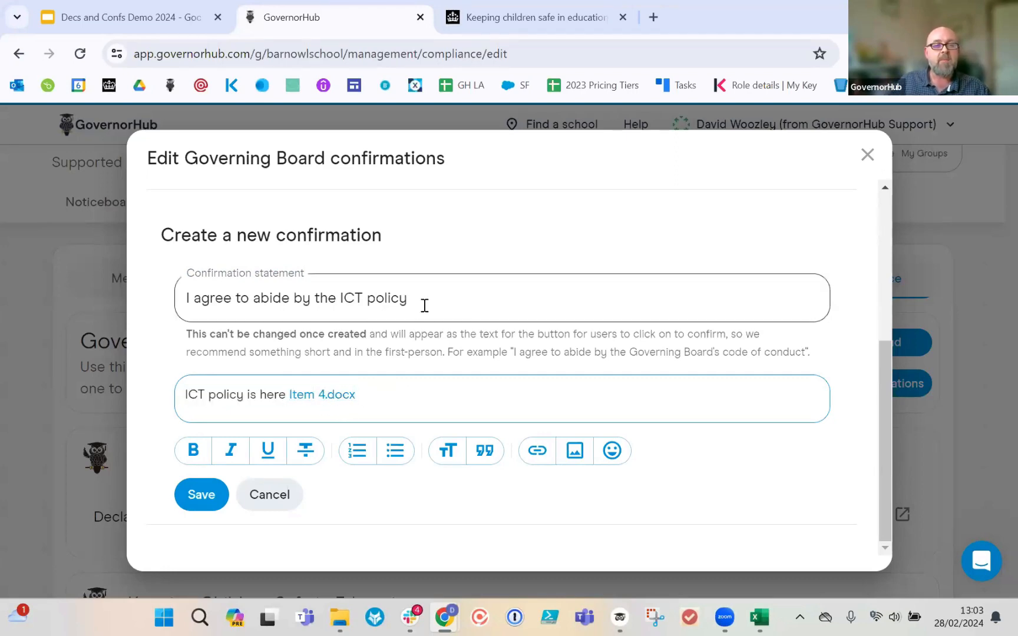
{"action": "left_click_drag", "start_coordinate": [423, 304], "coordinate": [178, 293]}
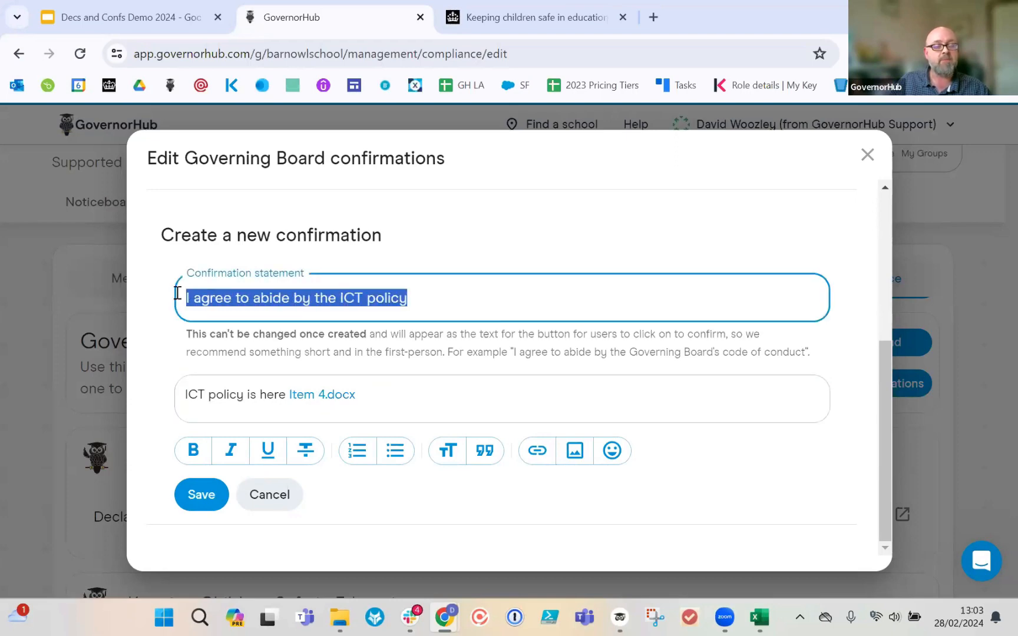
{"action": "left_click", "coordinate": [491, 392]}
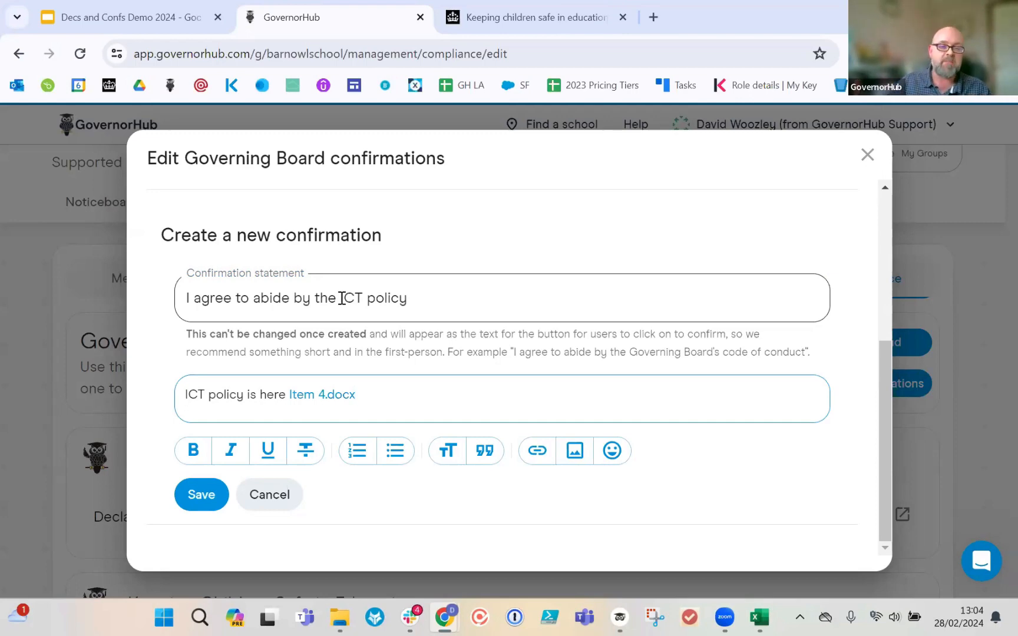
{"action": "left_click_drag", "start_coordinate": [354, 396], "coordinate": [178, 400]}
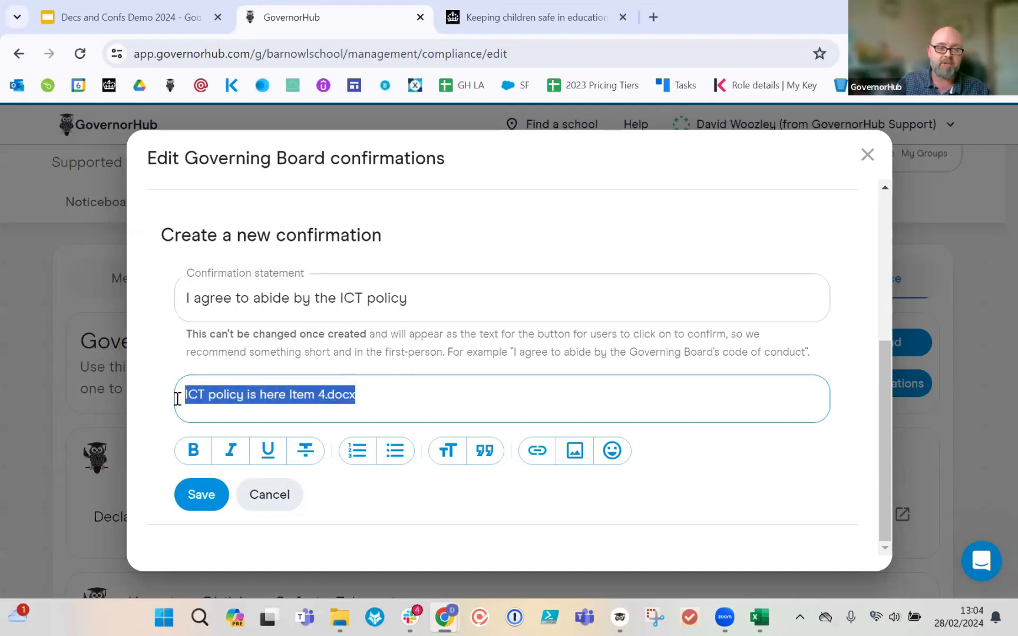
Step: Save the ICT policy confirmation, close the confirmations editor and check the Barn Owl School Confirmations list on the compliance page
{"action": "left_click", "coordinate": [203, 501]}
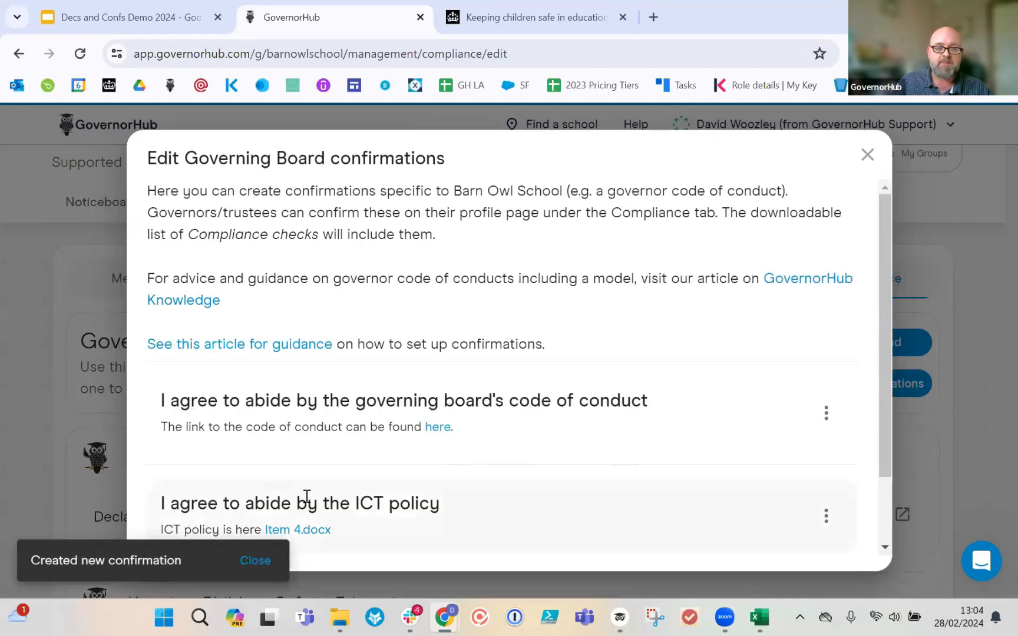
{"action": "scroll", "coordinate": [672, 392], "scroll_direction": "down", "scroll_amount": 2}
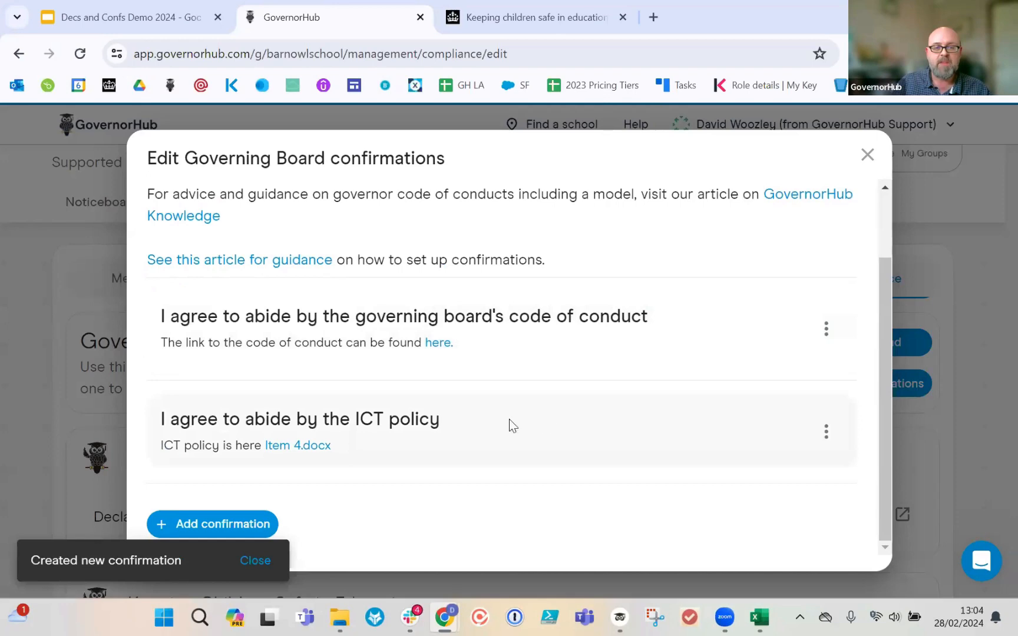
{"action": "scroll", "coordinate": [524, 407], "scroll_direction": "up", "scroll_amount": 2}
{"action": "scroll", "coordinate": [470, 398], "scroll_direction": "down", "scroll_amount": 2}
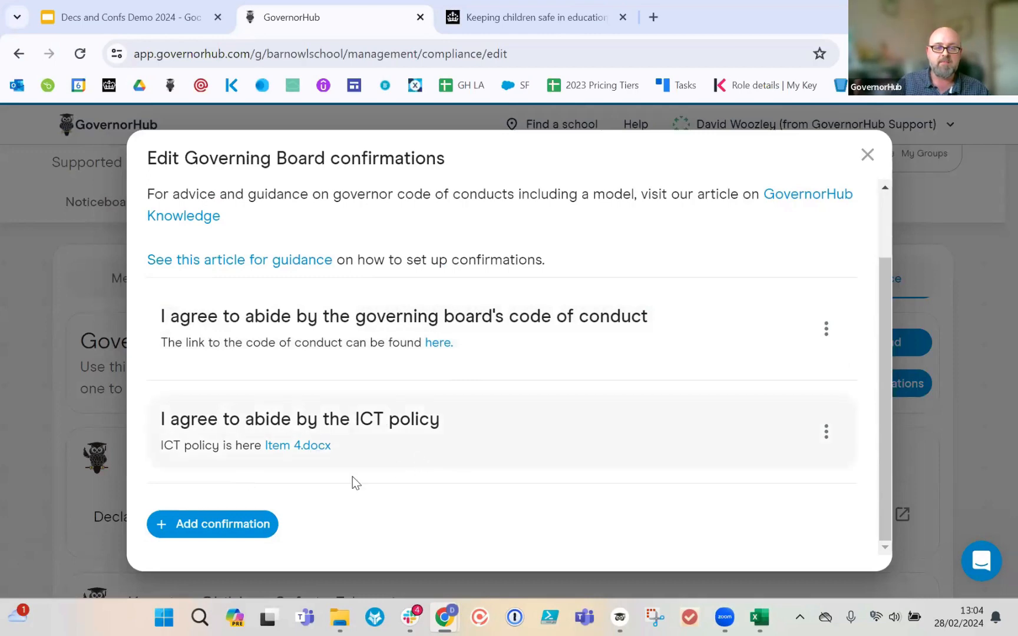
{"action": "left_click", "coordinate": [868, 157]}
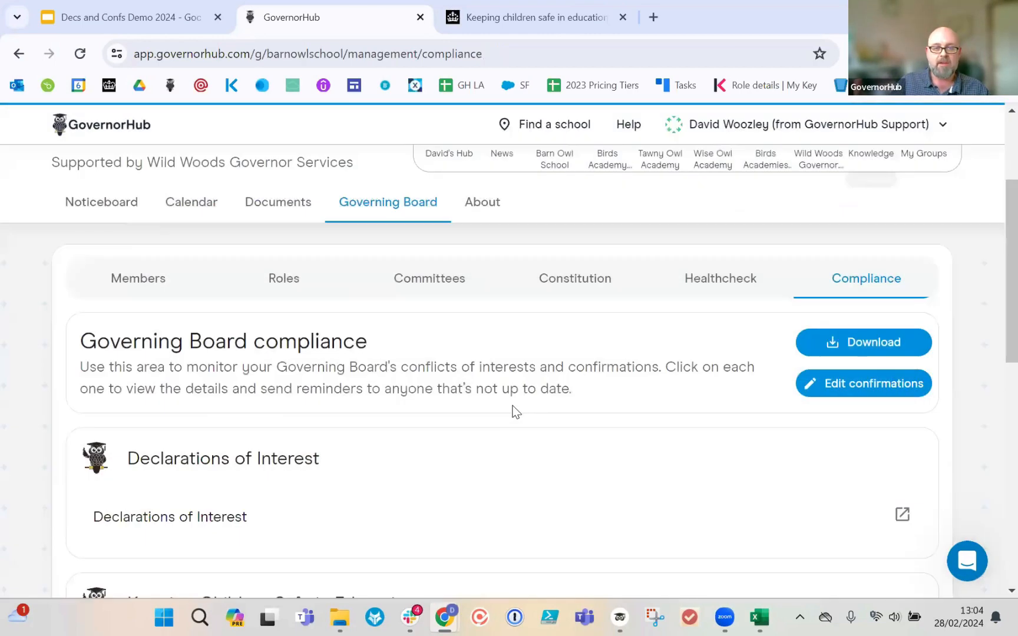
{"action": "scroll", "coordinate": [557, 407], "scroll_direction": "down", "scroll_amount": 7}
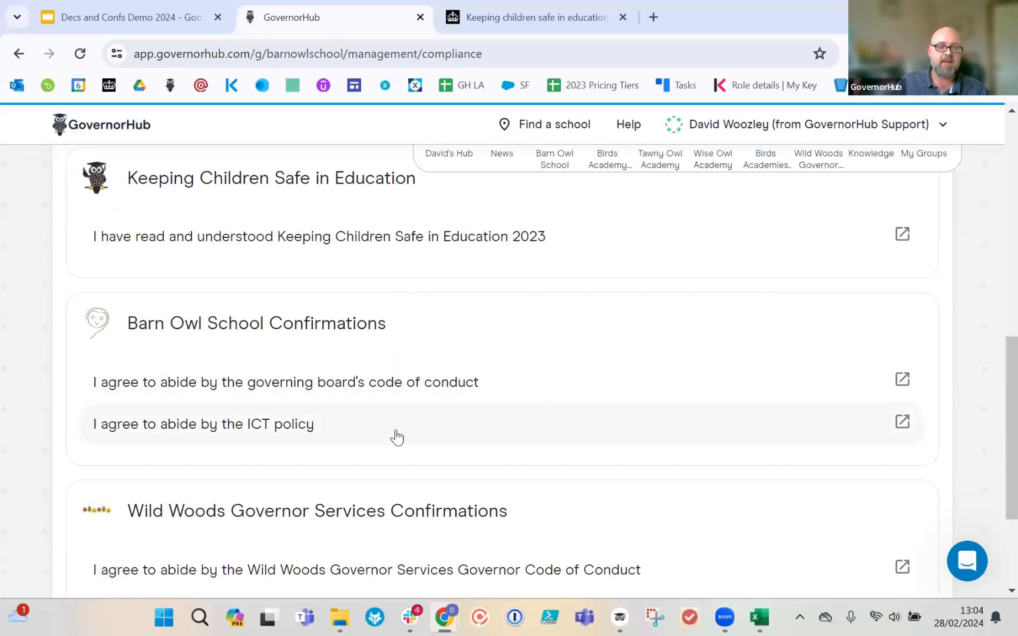
{"action": "scroll", "coordinate": [411, 425], "scroll_direction": "up", "scroll_amount": 8}
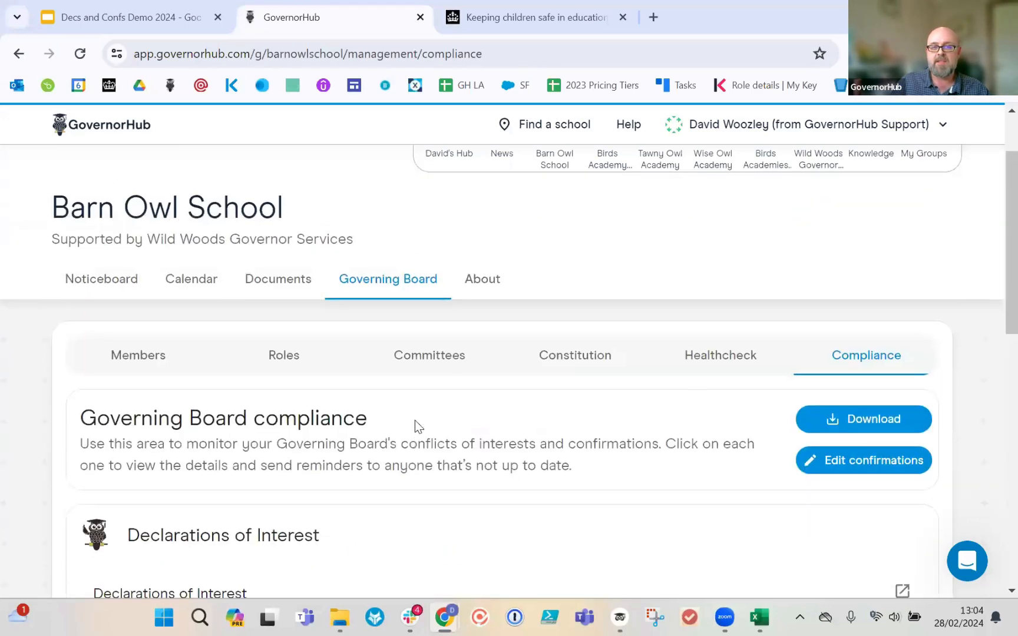
Step: Open your own profile's compliance page and go to the Barn Owl School confirmations
{"action": "scroll", "coordinate": [414, 420], "scroll_direction": "up", "scroll_amount": 2}
{"action": "left_click", "coordinate": [738, 135]}
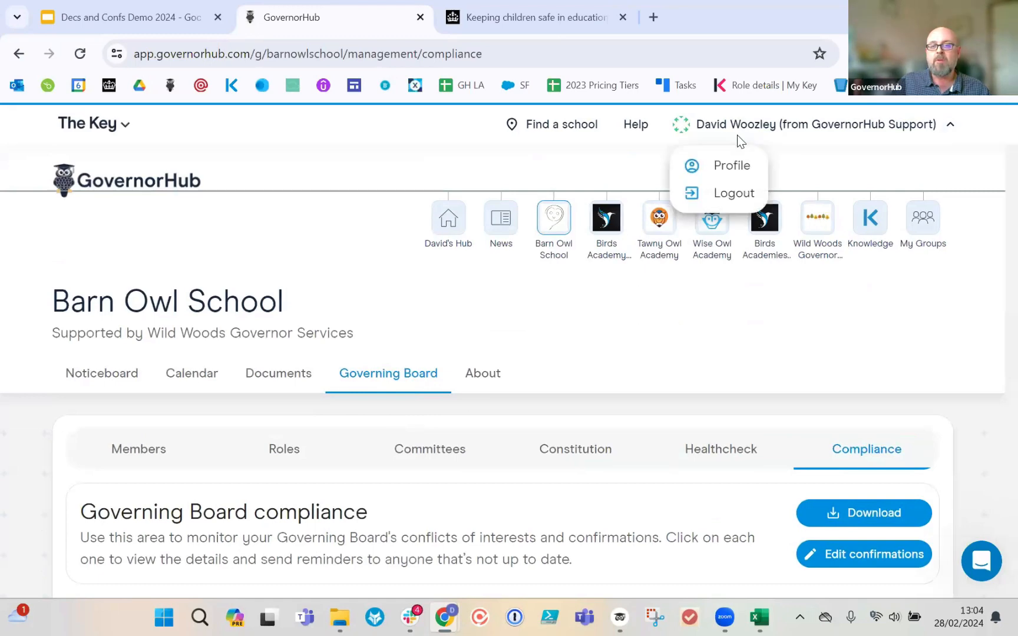
{"action": "left_click", "coordinate": [735, 166]}
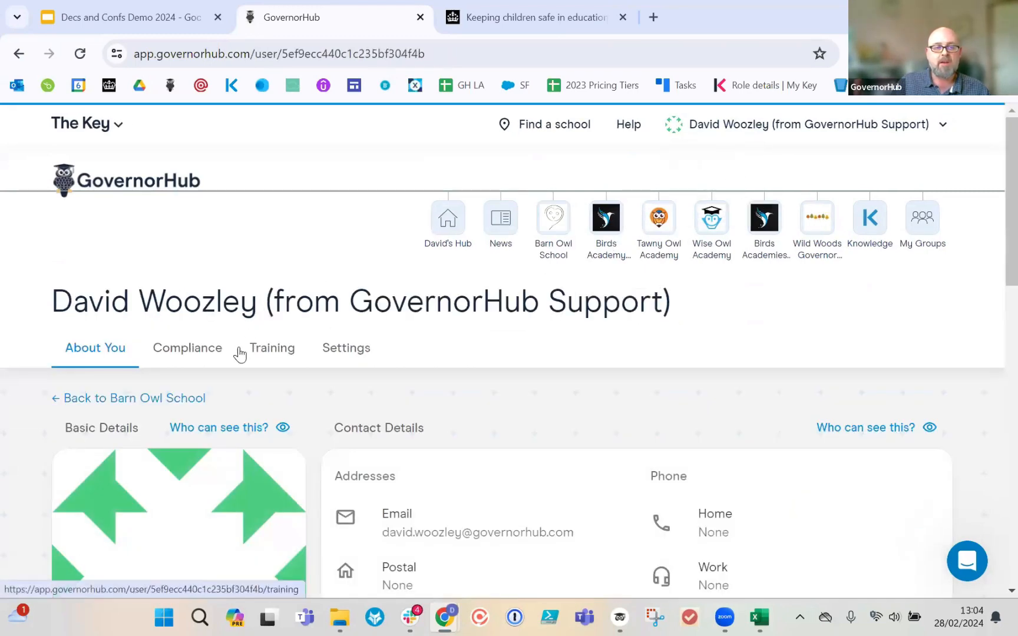
{"action": "left_click", "coordinate": [218, 356]}
{"action": "scroll", "coordinate": [741, 300], "scroll_direction": "down", "scroll_amount": 5}
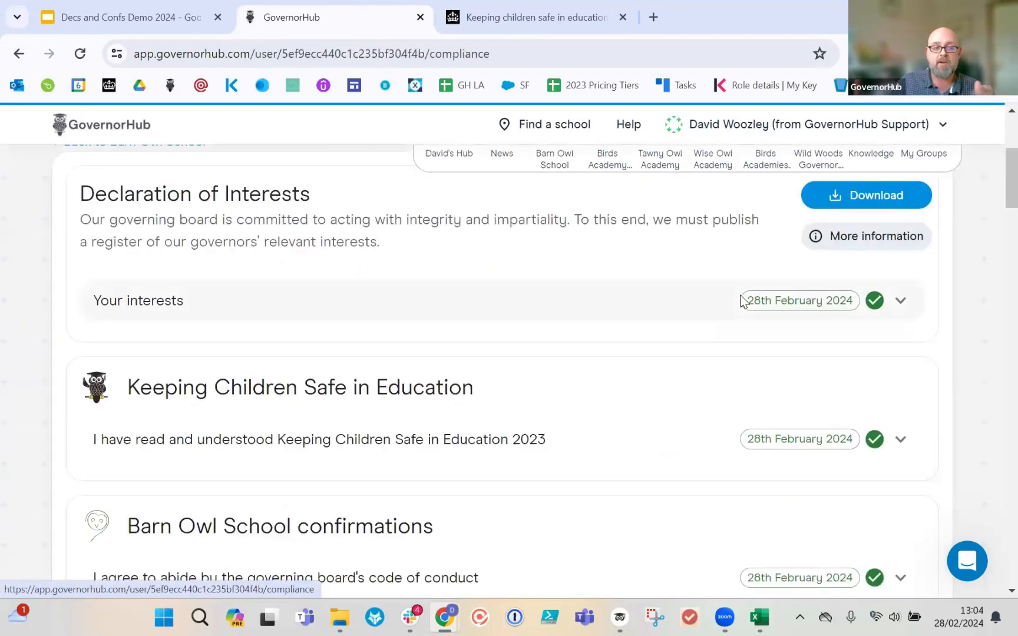
{"action": "scroll", "coordinate": [724, 303], "scroll_direction": "down", "scroll_amount": 4}
{"action": "scroll", "coordinate": [590, 283], "scroll_direction": "down", "scroll_amount": 2}
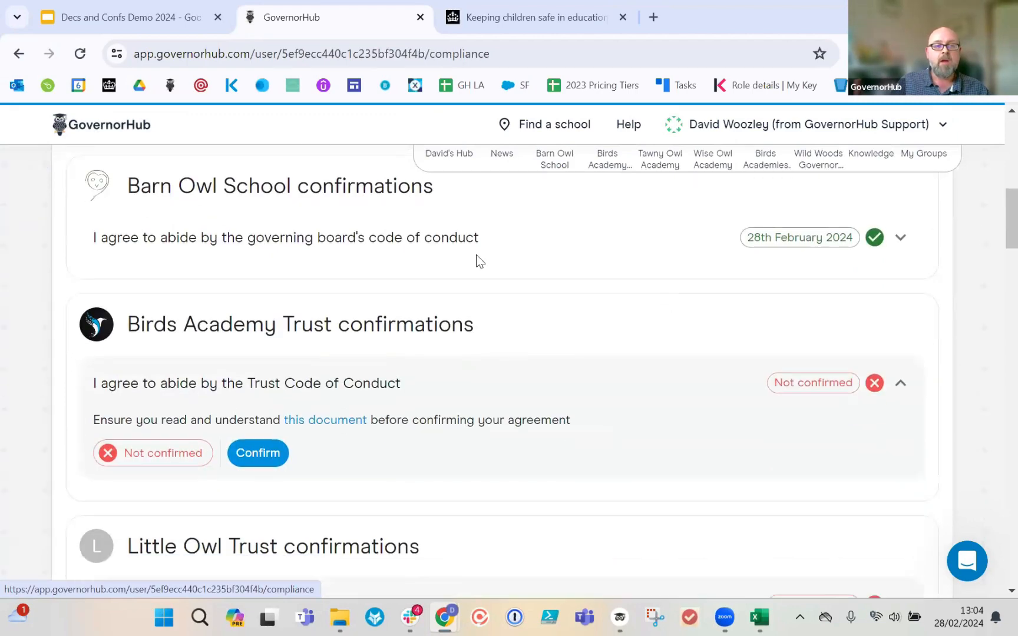
Step: Reload the profile's compliance page and find the ICT policy entry under Barn Owl School confirmations
{"action": "left_click", "coordinate": [83, 54]}
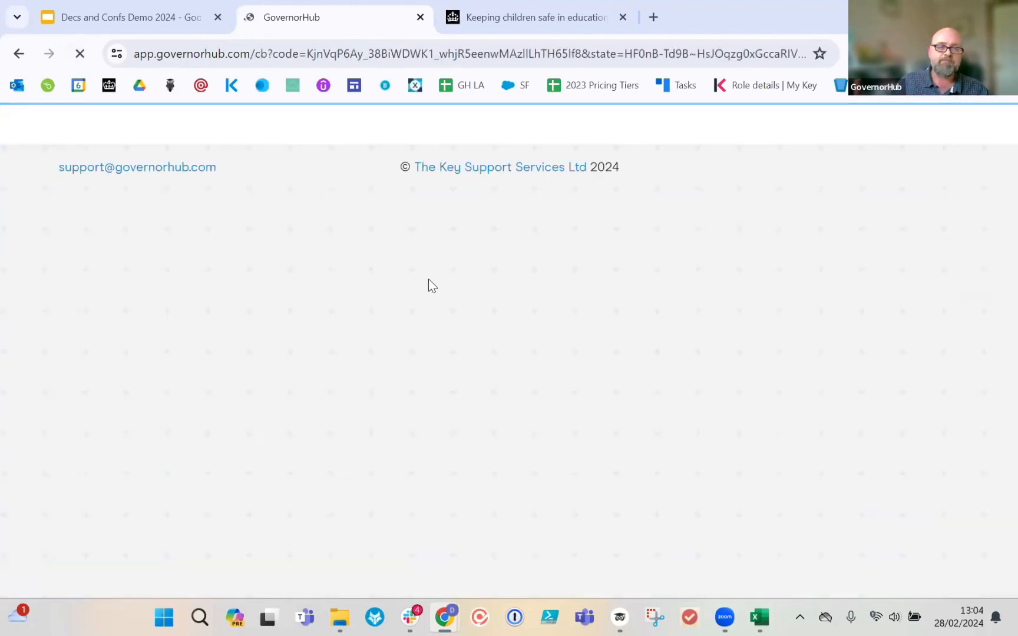
{"action": "scroll", "coordinate": [500, 337], "scroll_direction": "down", "scroll_amount": 3}
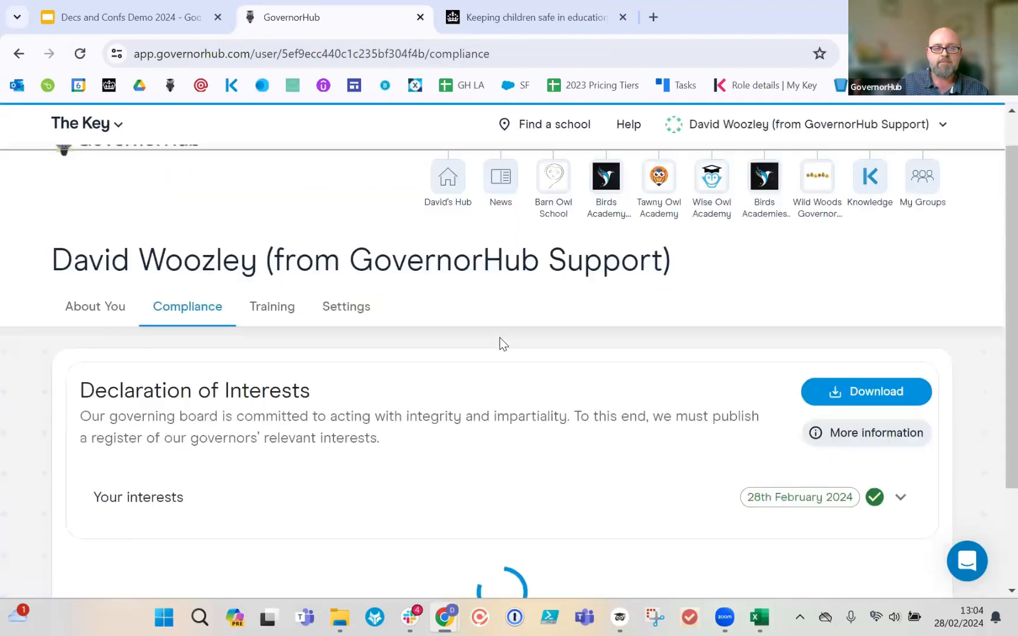
{"action": "scroll", "coordinate": [471, 336], "scroll_direction": "up", "scroll_amount": 2}
{"action": "scroll", "coordinate": [321, 330], "scroll_direction": "down", "scroll_amount": 4}
{"action": "scroll", "coordinate": [328, 336], "scroll_direction": "down", "scroll_amount": 3}
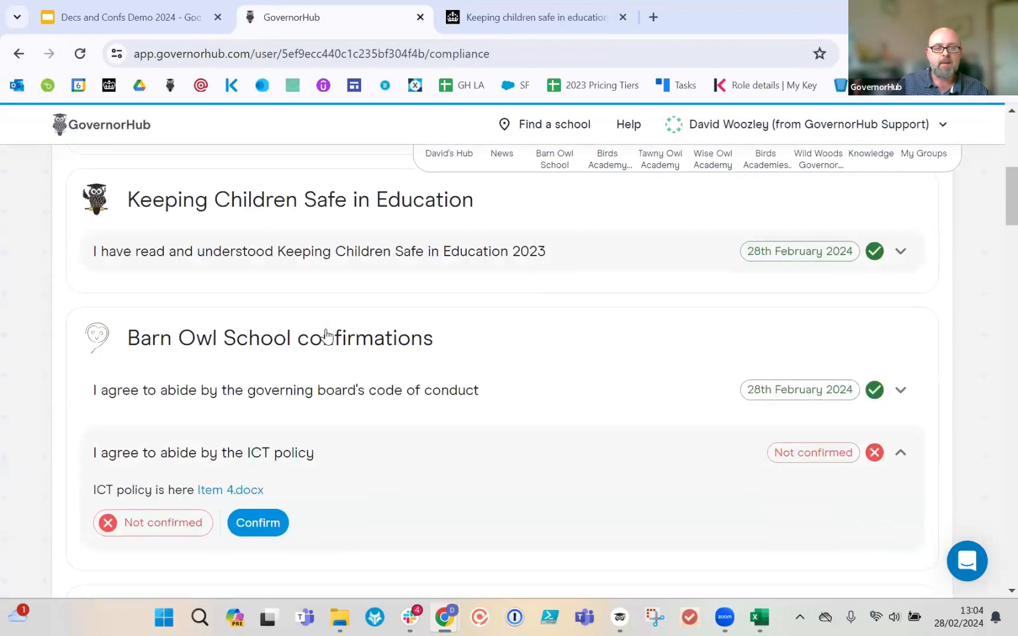
Step: Look at the code of conduct confirmation's details, and collapse both Barn Owl School confirmations
{"action": "left_click", "coordinate": [636, 304]}
{"action": "left_click", "coordinate": [684, 294]}
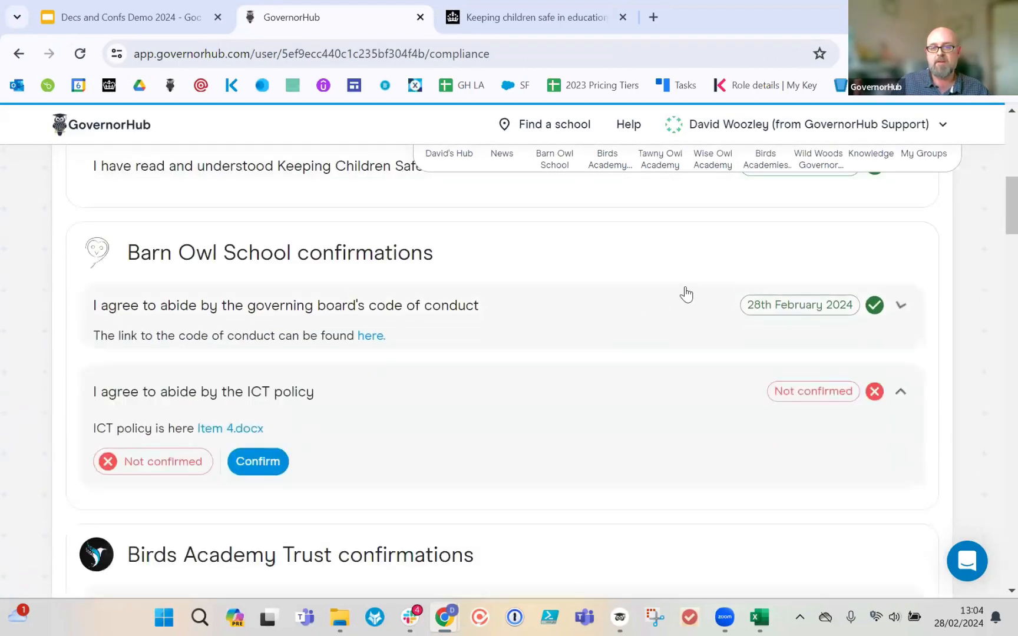
{"action": "left_click", "coordinate": [903, 363]}
{"action": "scroll", "coordinate": [575, 319], "scroll_direction": "up", "scroll_amount": 10}
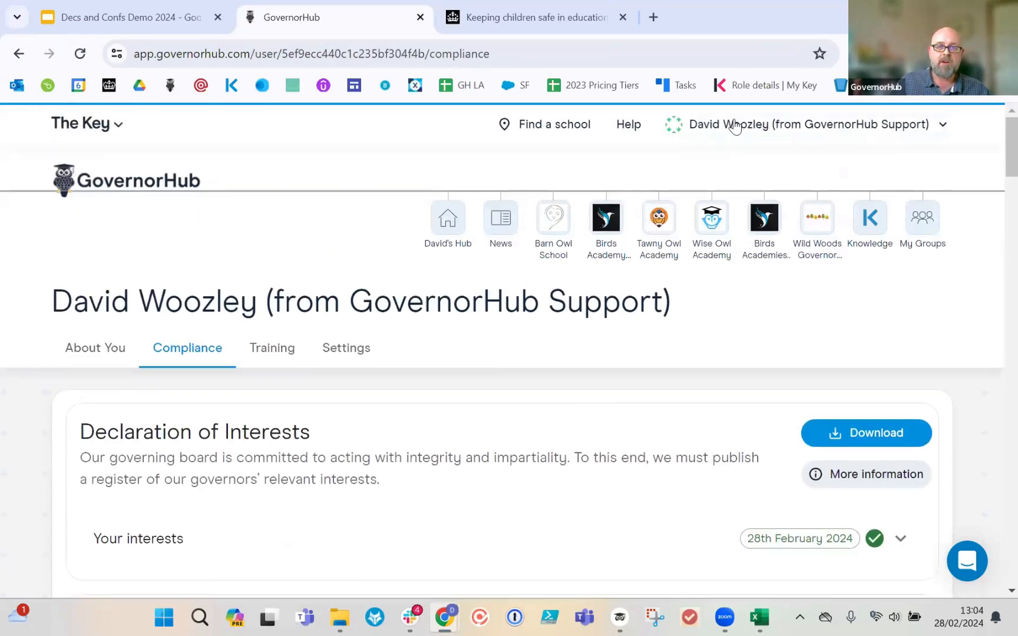
Step: Expand the "I agree to abide by the ICT policy" entry under Barn Owl School confirmations and confirm it
{"action": "scroll", "coordinate": [536, 446], "scroll_direction": "down", "scroll_amount": 6}
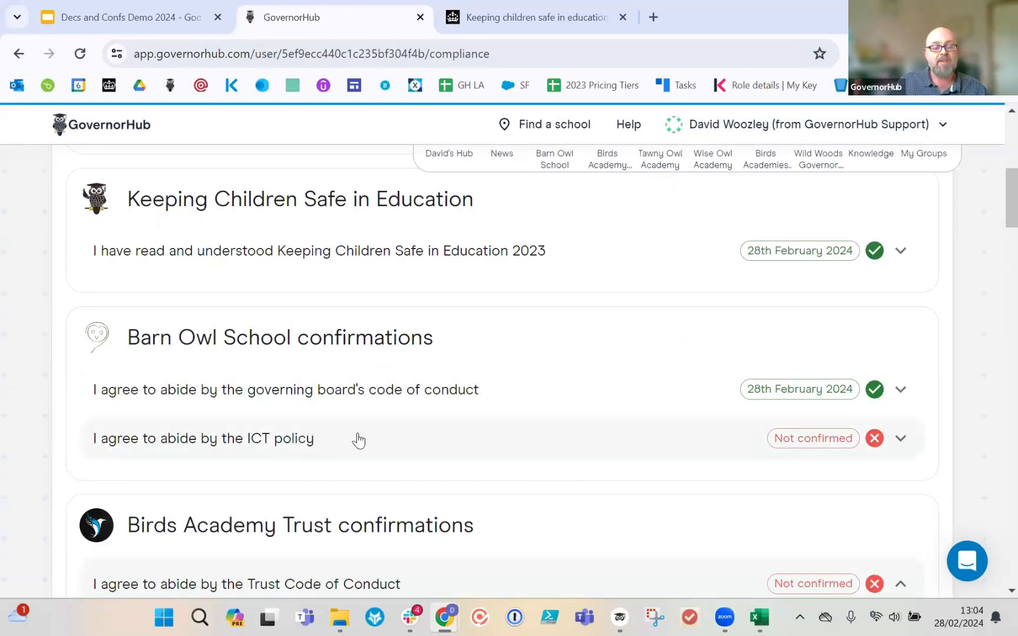
{"action": "scroll", "coordinate": [828, 457], "scroll_direction": "down", "scroll_amount": 2}
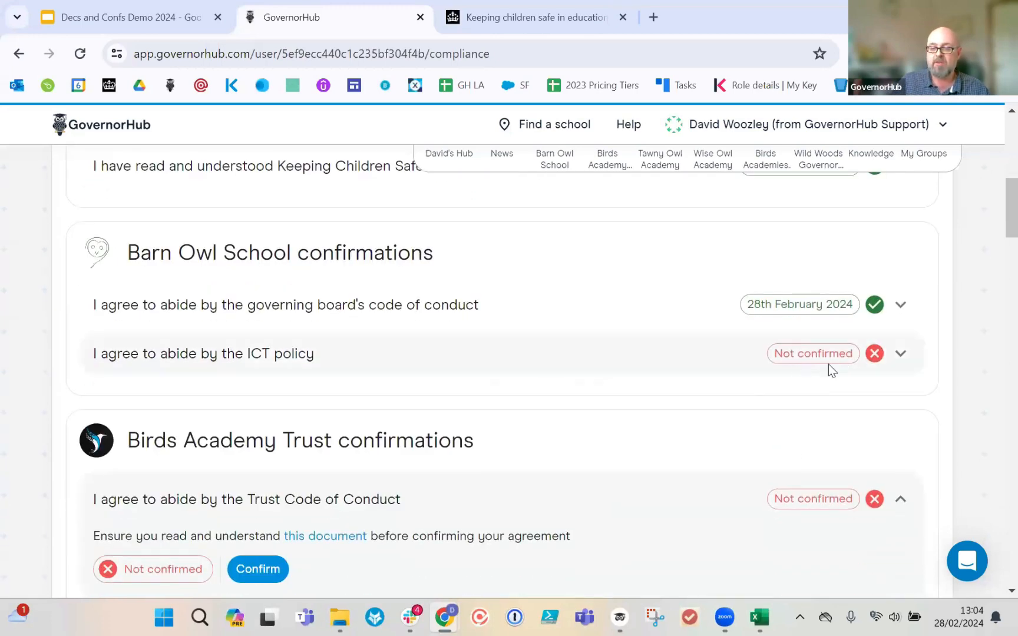
{"action": "left_click", "coordinate": [686, 359]}
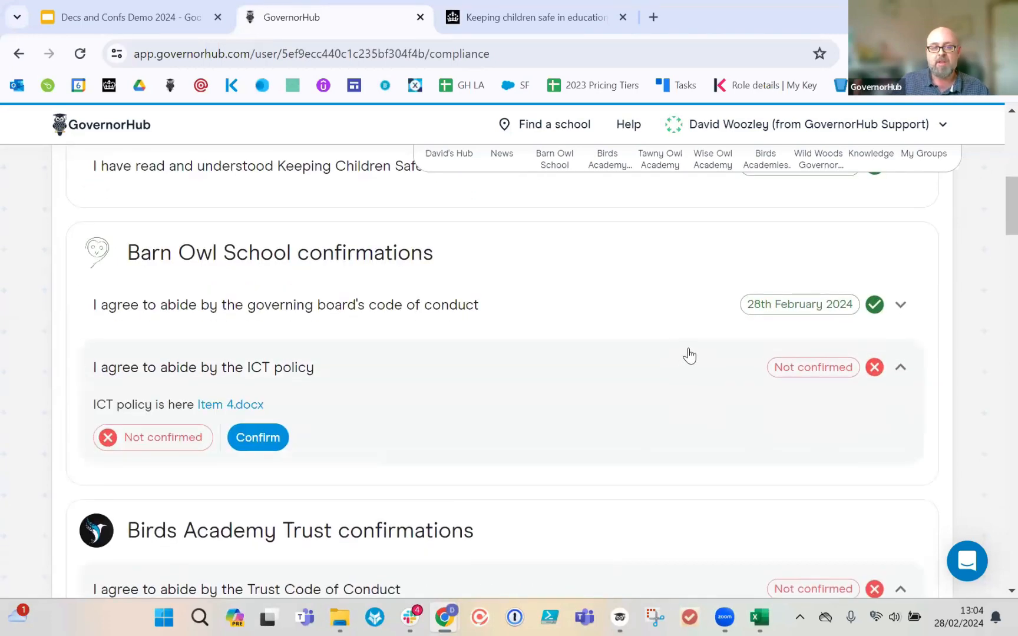
{"action": "left_click", "coordinate": [250, 443]}
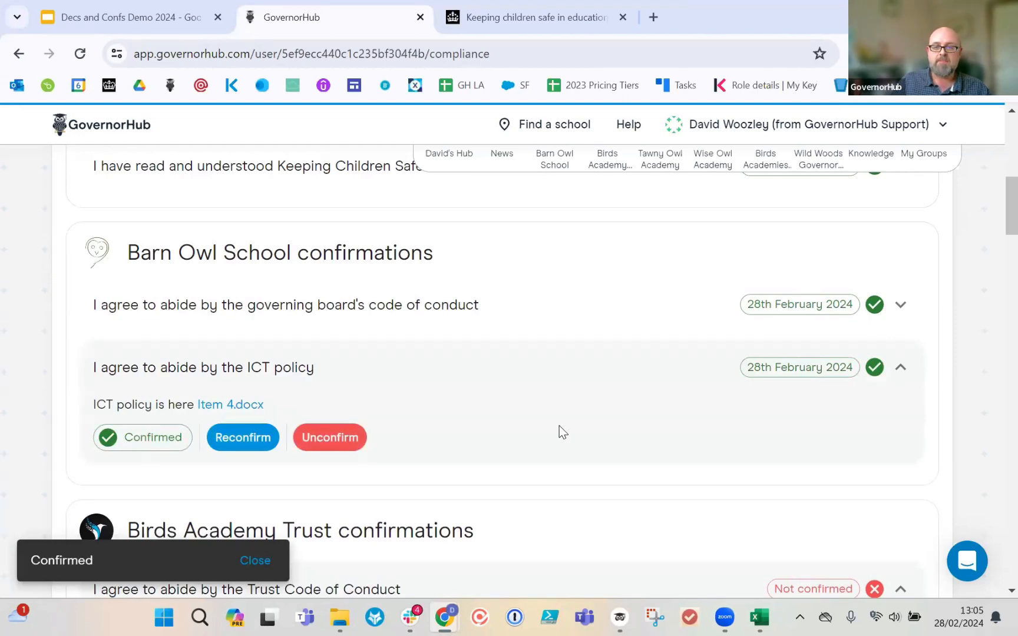
Step: Open the Birds Academies Trust Resources page
{"action": "scroll", "coordinate": [560, 426], "scroll_direction": "up", "scroll_amount": 10}
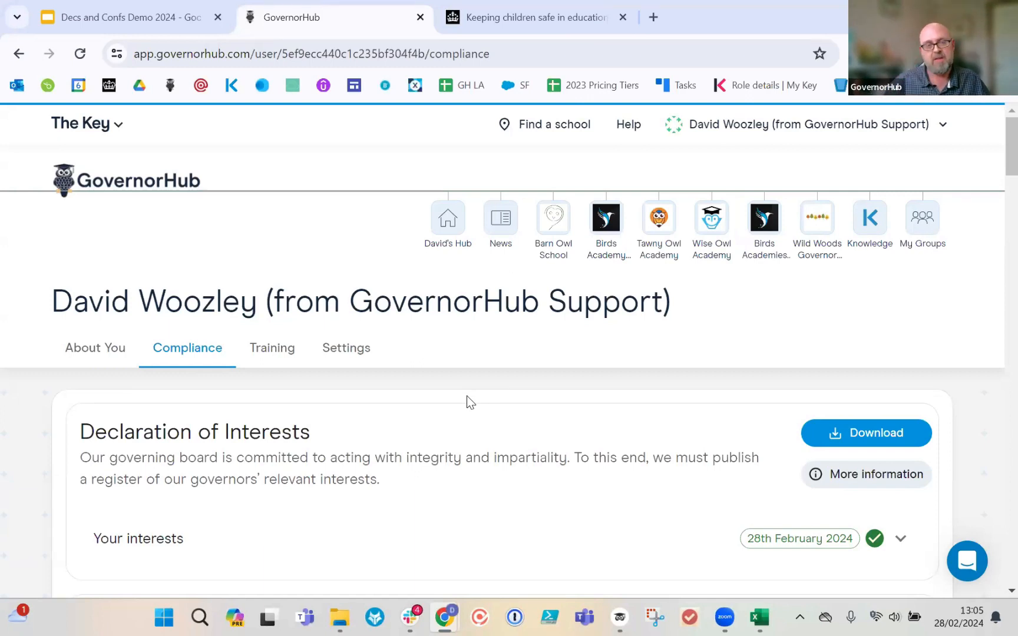
{"action": "left_click", "coordinate": [776, 235]}
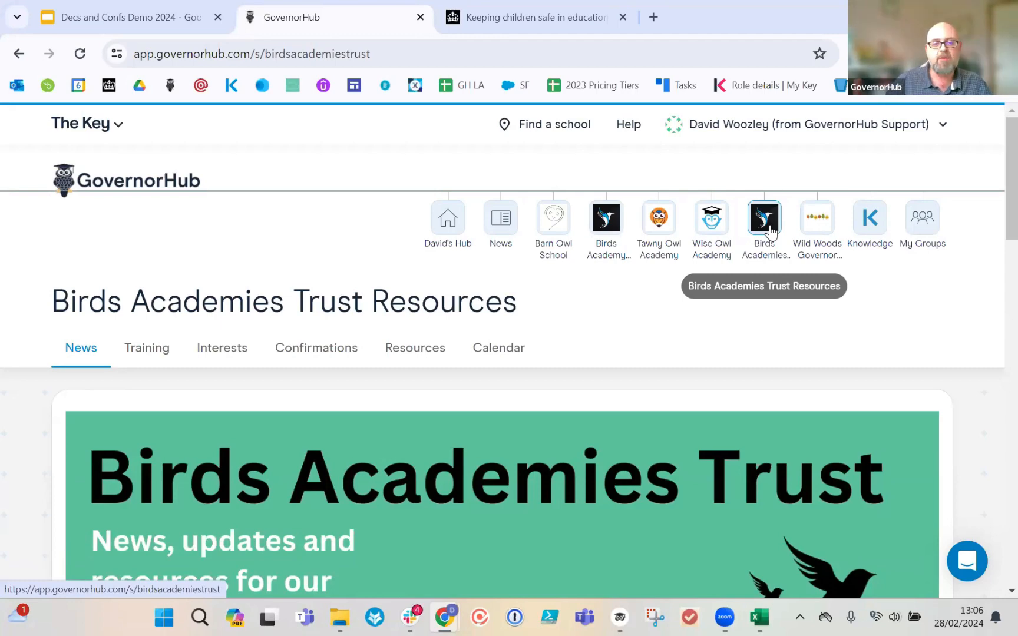
{"action": "scroll", "coordinate": [456, 277], "scroll_direction": "down", "scroll_amount": 2}
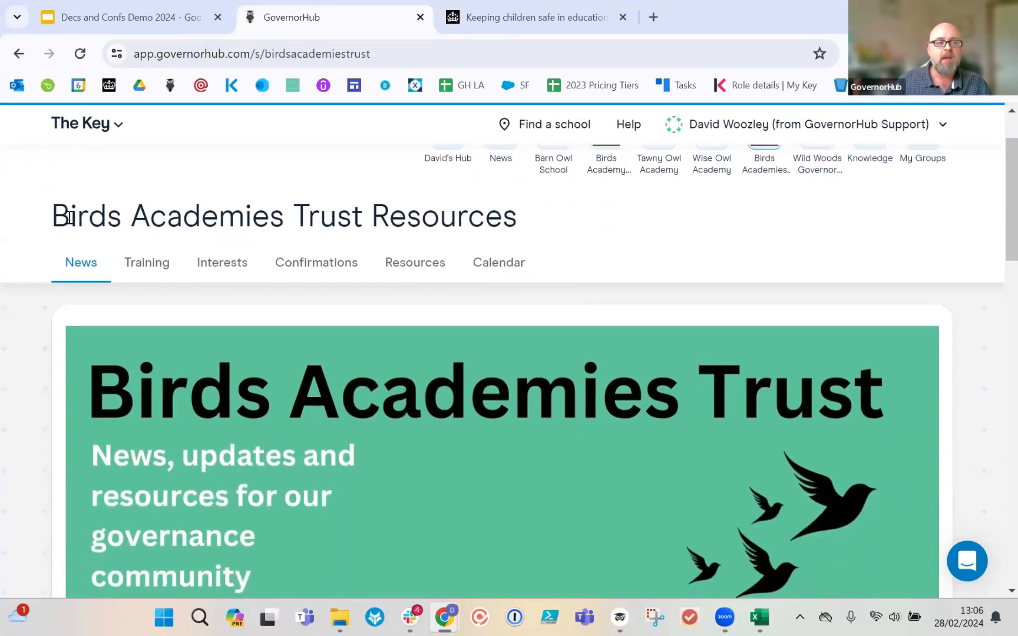
Step: Look at the Interests page and the Confirmations page of Birds Academies Trust Resources
{"action": "scroll", "coordinate": [358, 224], "scroll_direction": "up", "scroll_amount": 2}
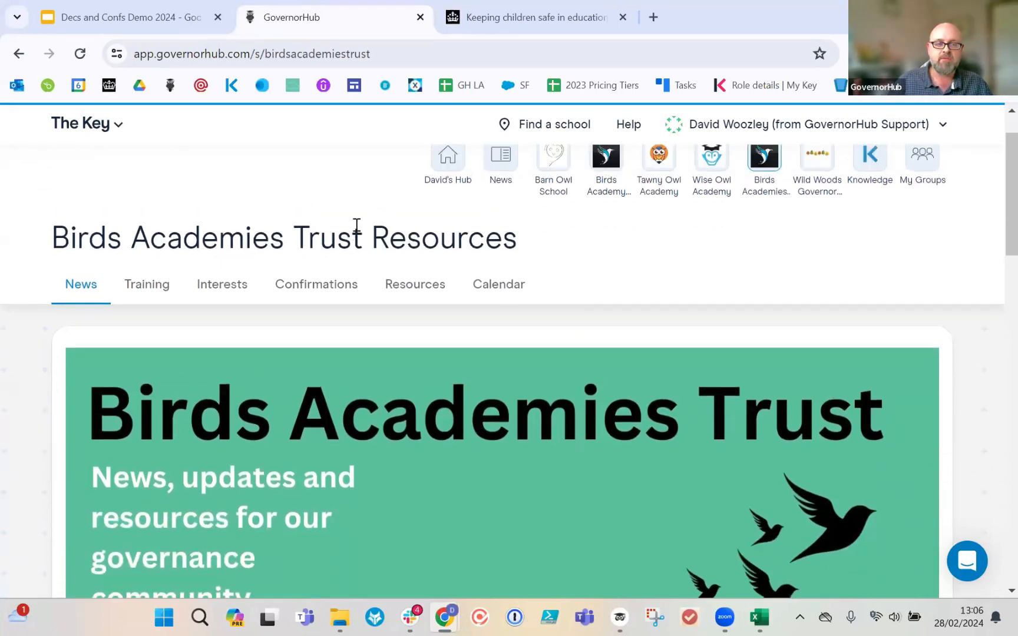
{"action": "scroll", "coordinate": [340, 330], "scroll_direction": "down", "scroll_amount": 2}
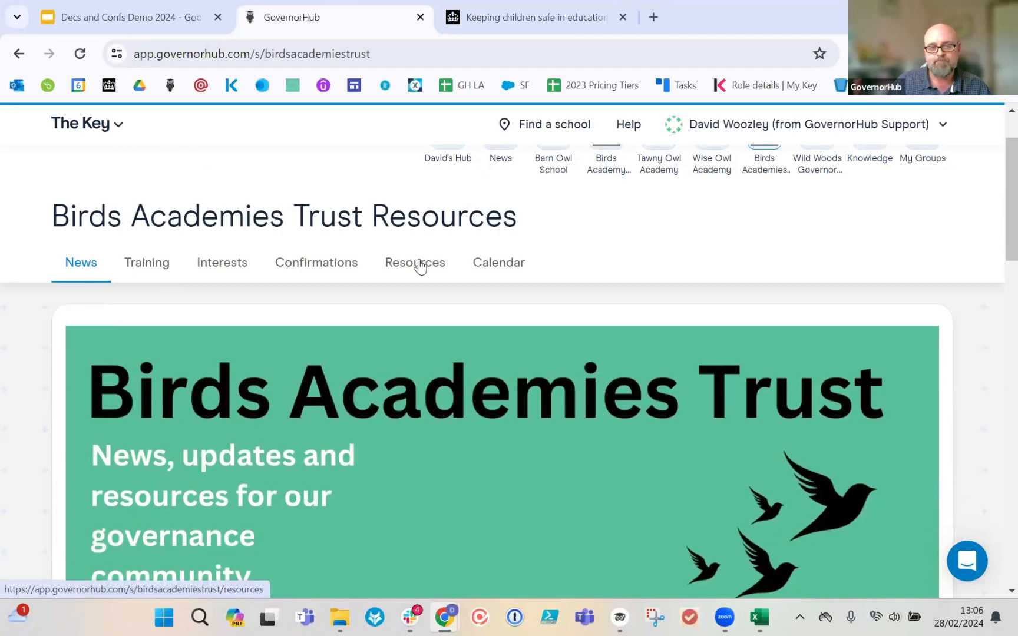
{"action": "scroll", "coordinate": [241, 289], "scroll_direction": "up", "scroll_amount": 2}
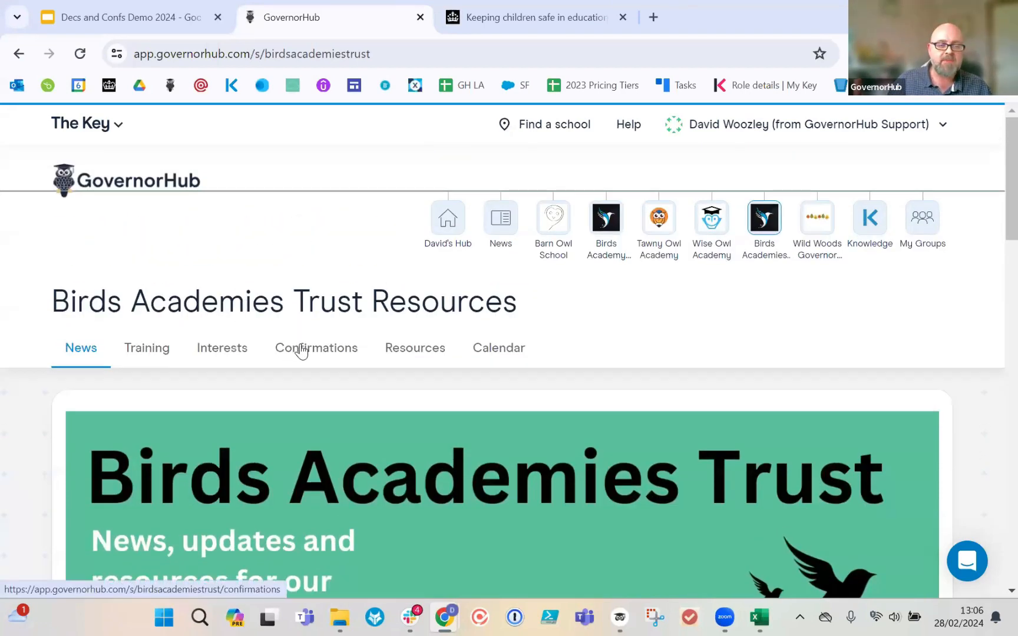
{"action": "scroll", "coordinate": [232, 350], "scroll_direction": "down", "scroll_amount": 2}
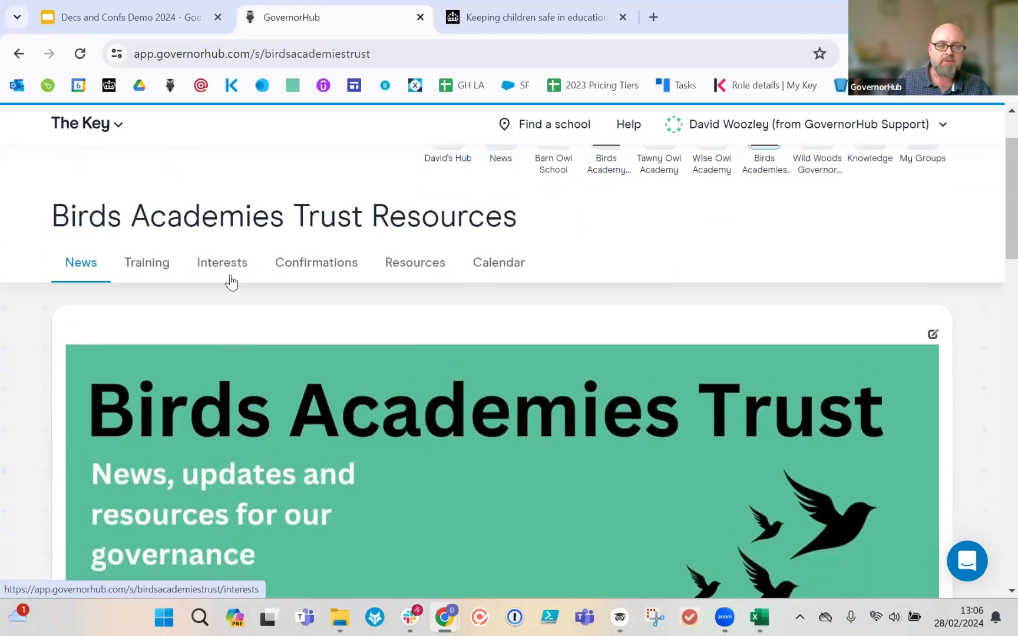
{"action": "left_click", "coordinate": [231, 273]}
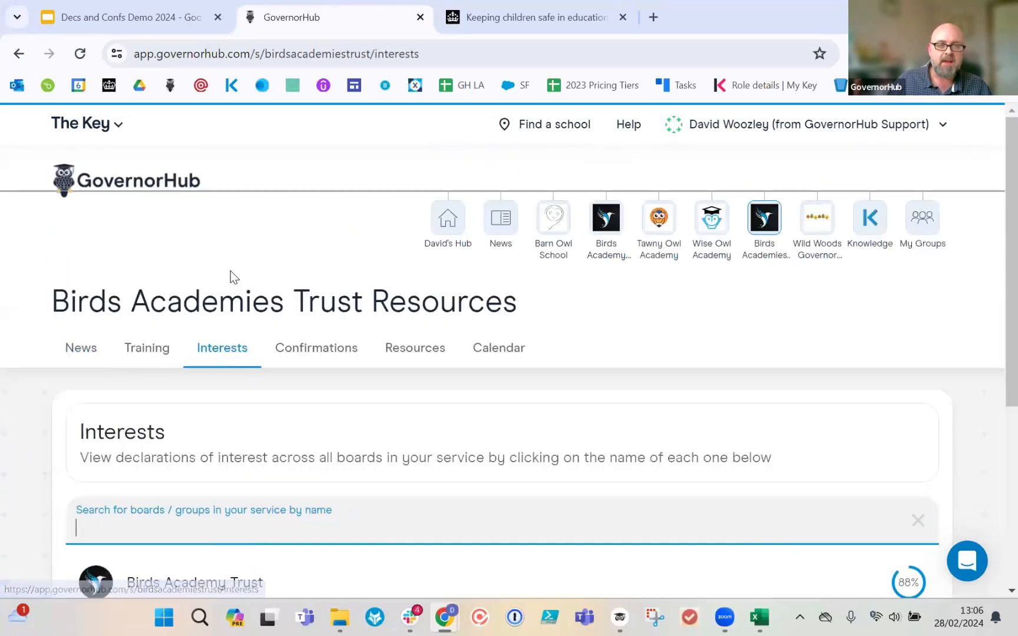
{"action": "left_click", "coordinate": [326, 357]}
{"action": "scroll", "coordinate": [321, 356], "scroll_direction": "down", "scroll_amount": 1}
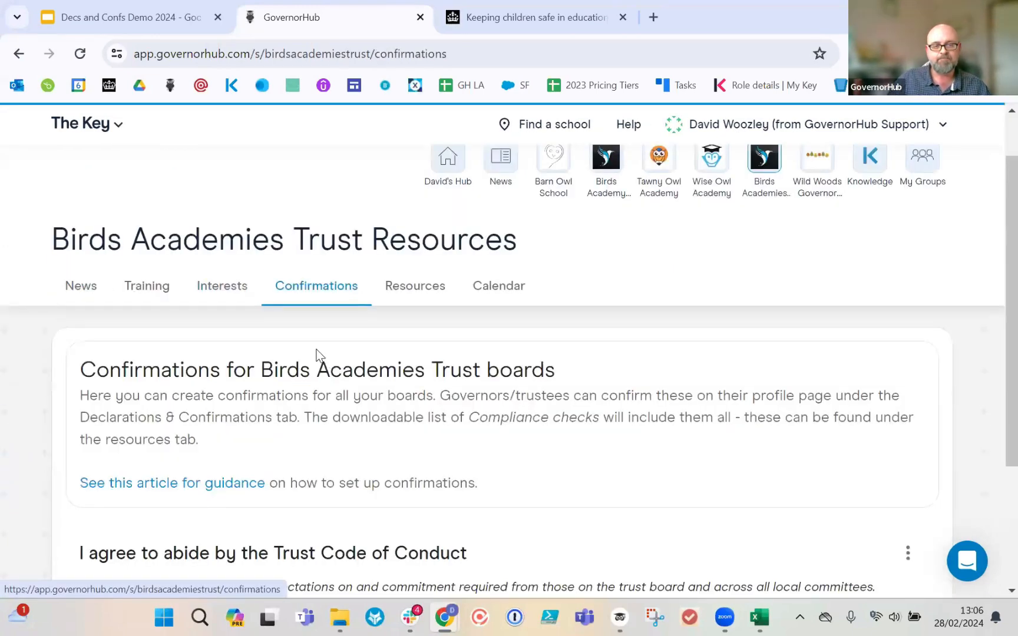
Step: Return to the trust's Interests page and examine the declaration completion rate of each listed board
{"action": "left_click", "coordinate": [219, 298]}
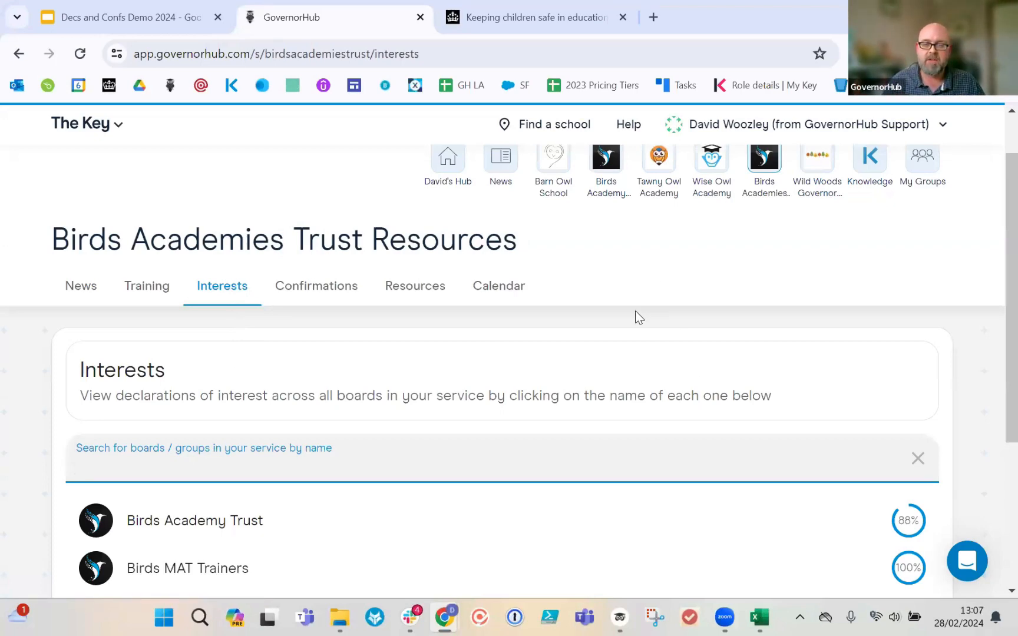
{"action": "scroll", "coordinate": [635, 310], "scroll_direction": "down", "scroll_amount": 1}
{"action": "scroll", "coordinate": [797, 250], "scroll_direction": "up", "scroll_amount": 2}
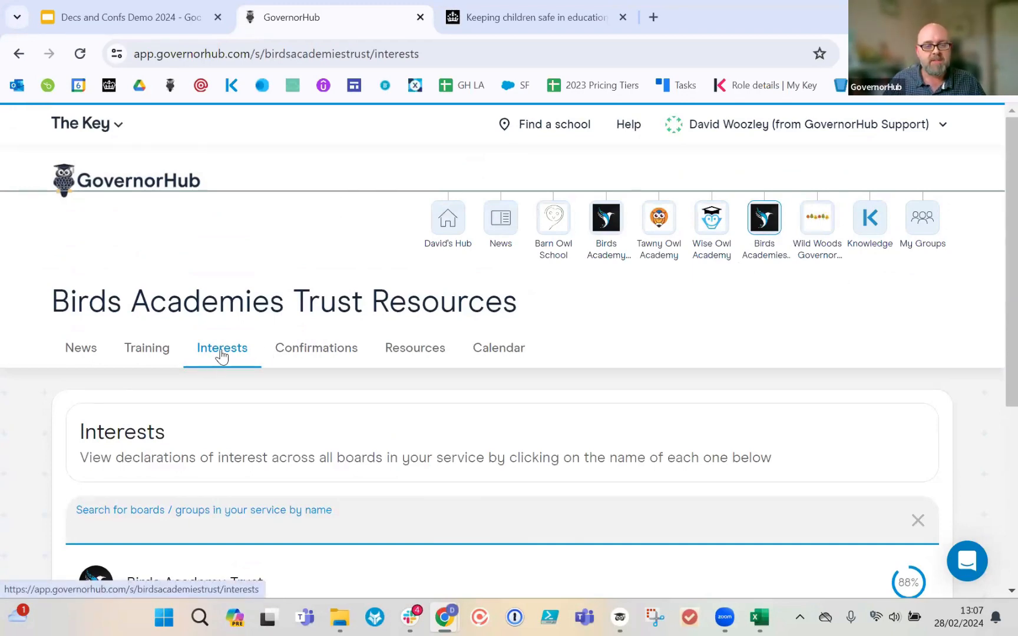
{"action": "scroll", "coordinate": [340, 355], "scroll_direction": "down", "scroll_amount": 3}
{"action": "scroll", "coordinate": [341, 356], "scroll_direction": "down", "scroll_amount": 2}
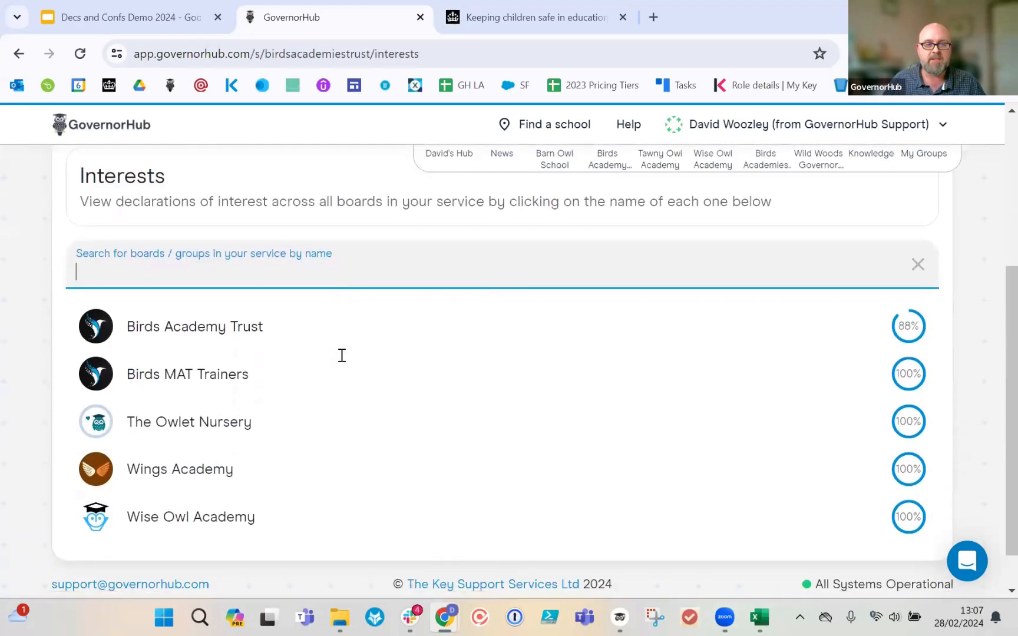
{"action": "scroll", "coordinate": [341, 363], "scroll_direction": "up", "scroll_amount": 1}
{"action": "scroll", "coordinate": [340, 362], "scroll_direction": "down", "scroll_amount": 2}
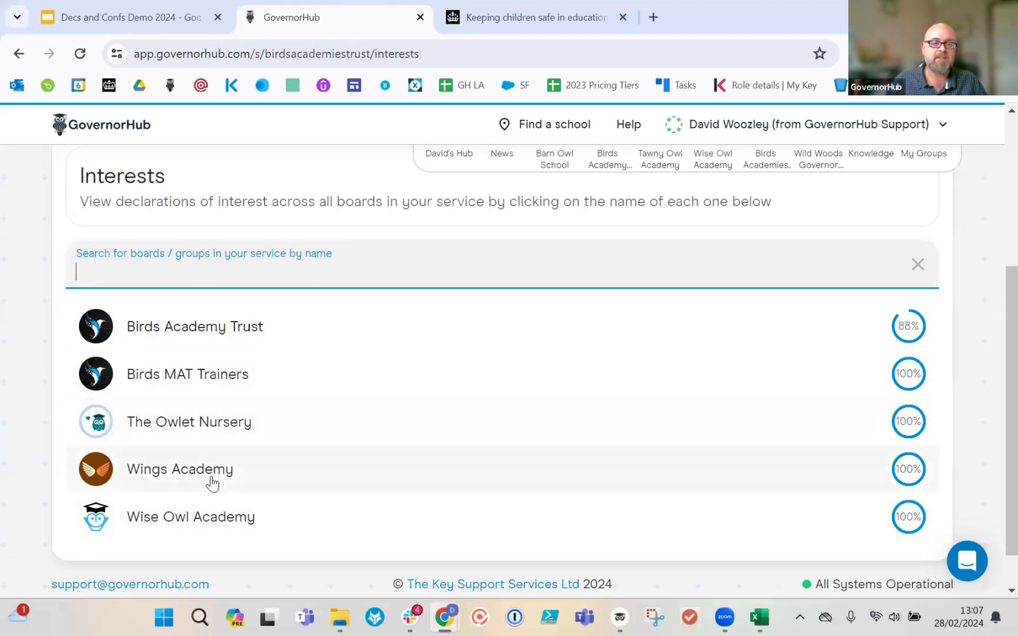
{"action": "scroll", "coordinate": [420, 525], "scroll_direction": "up", "scroll_amount": 3}
{"action": "scroll", "coordinate": [422, 525], "scroll_direction": "up", "scroll_amount": 2}
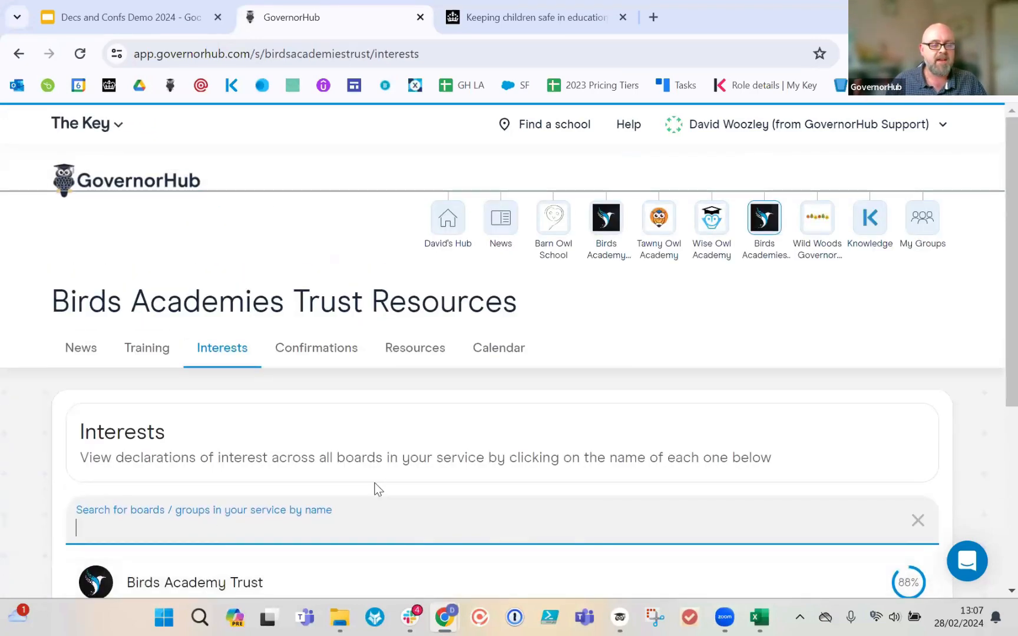
{"action": "scroll", "coordinate": [375, 489], "scroll_direction": "down", "scroll_amount": 5}
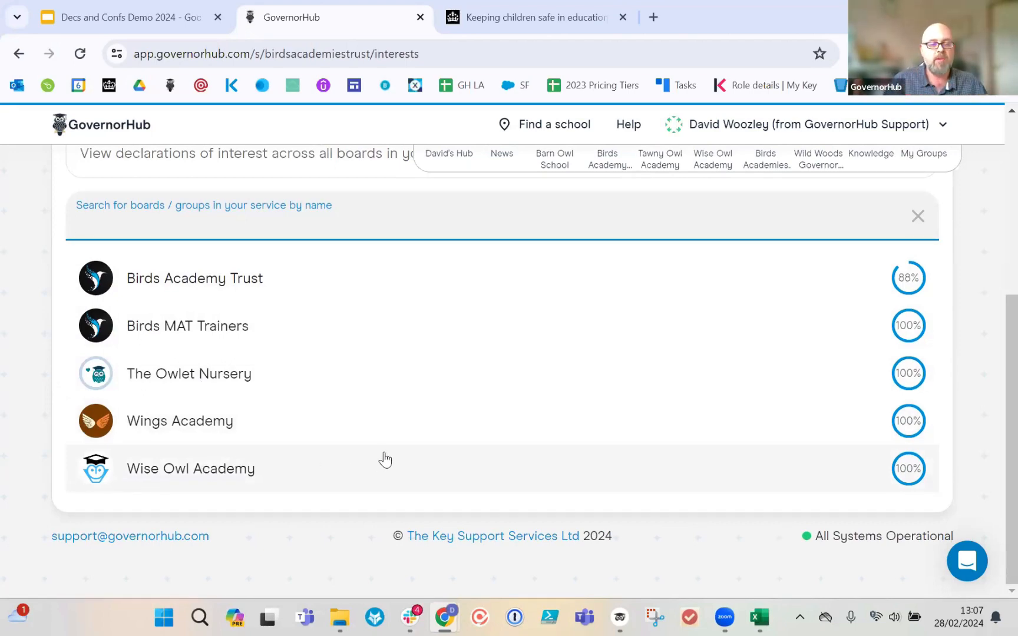
{"action": "scroll", "coordinate": [266, 318], "scroll_direction": "up", "scroll_amount": 3}
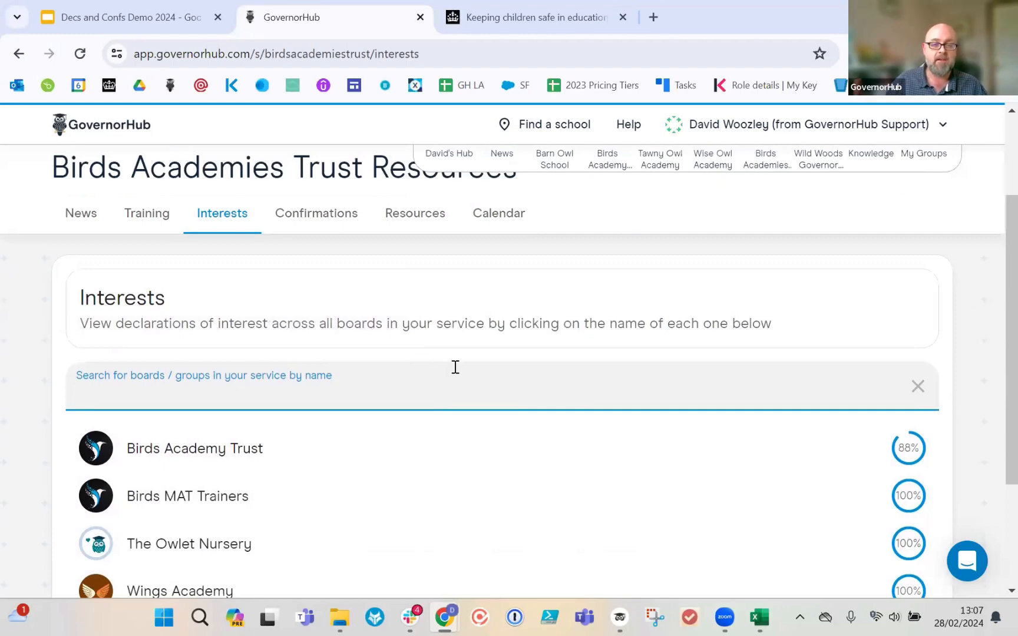
{"action": "scroll", "coordinate": [456, 367], "scroll_direction": "down", "scroll_amount": 3}
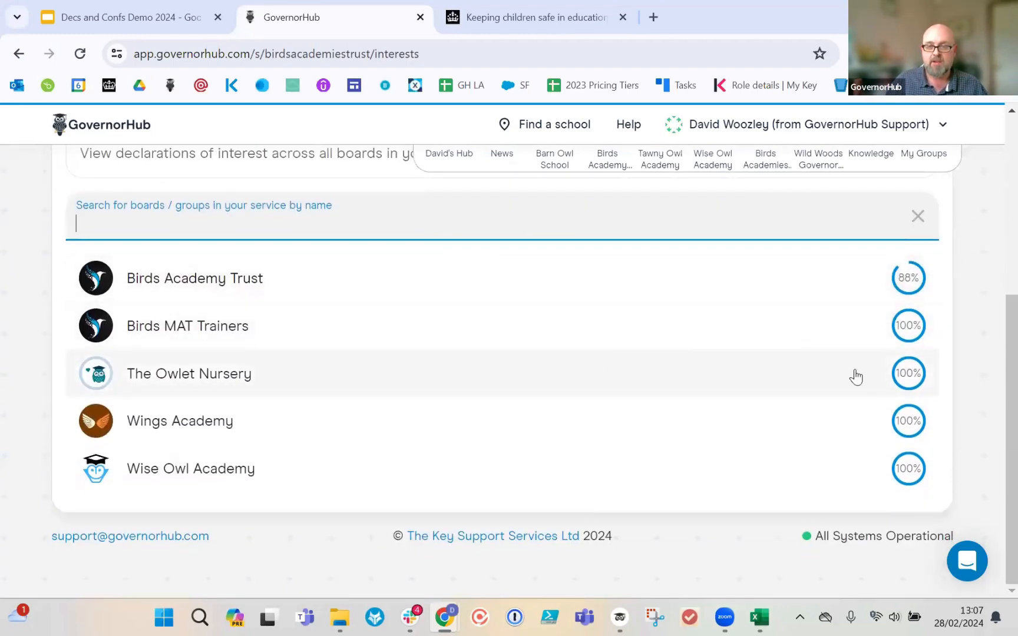
Step: View the members' declarations for The Owlet Nursery, including how many are confirmed, and close the list
{"action": "mouse_move", "coordinate": [924, 383]}
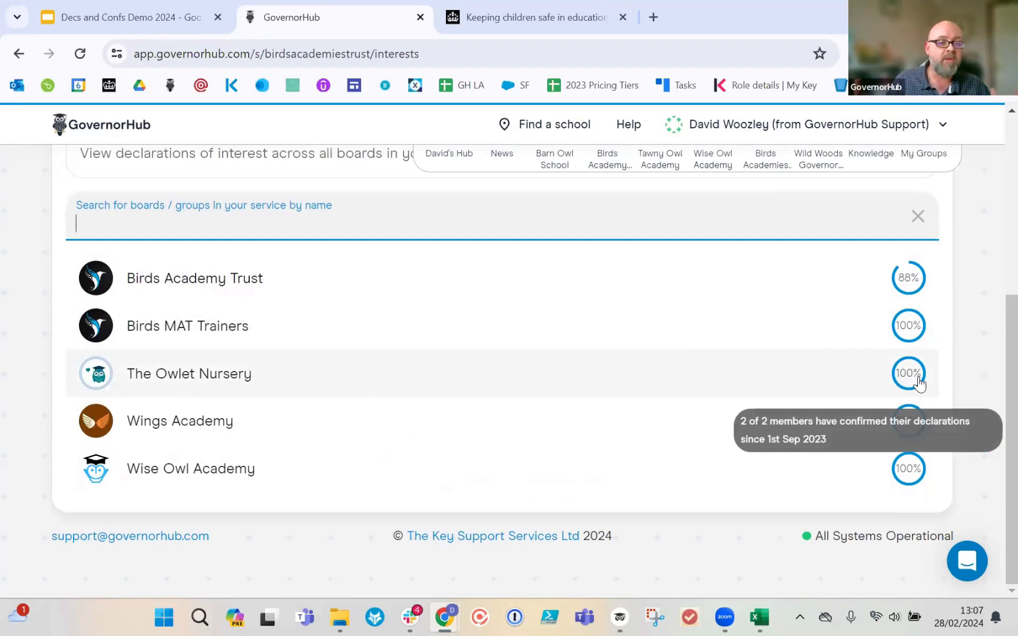
{"action": "left_click", "coordinate": [870, 386]}
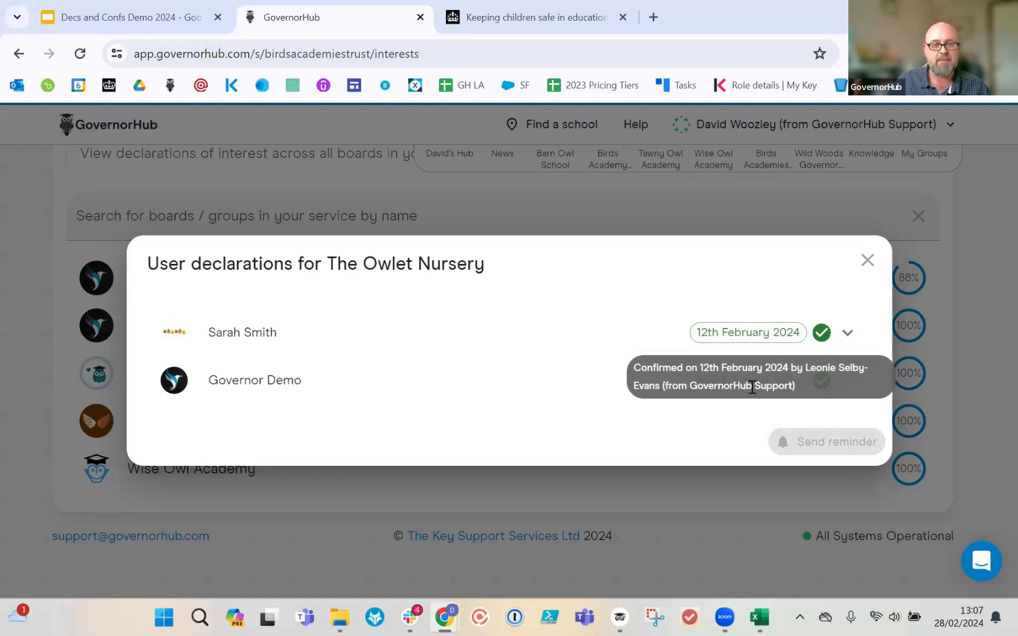
{"action": "left_click", "coordinate": [868, 261]}
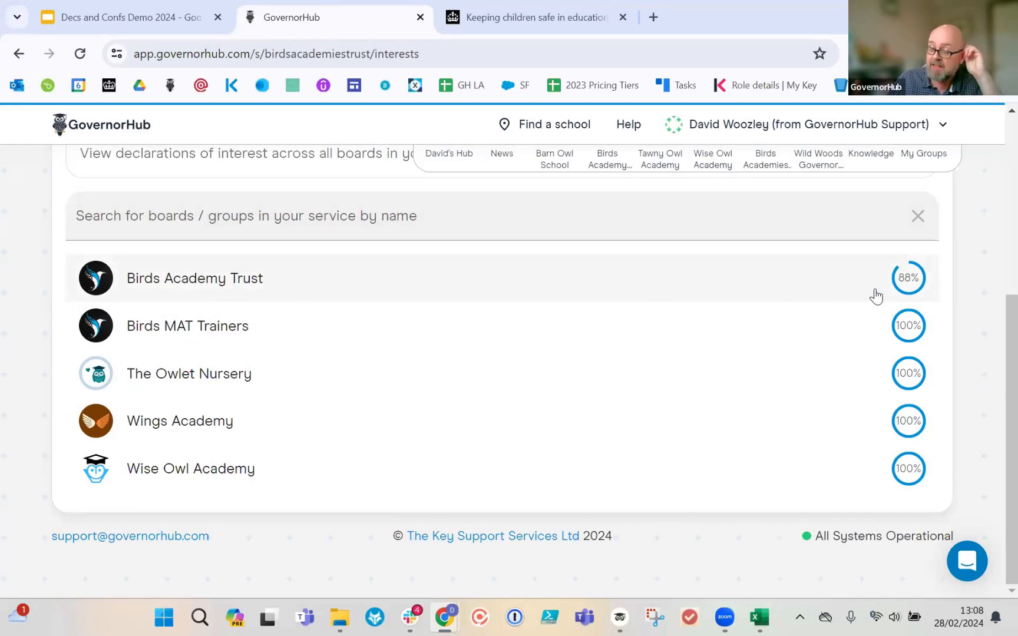
Step: Check Birds Academy Trust's completion rate and its members' declarations, including the out-of-date one, and close the list
{"action": "mouse_move", "coordinate": [902, 296]}
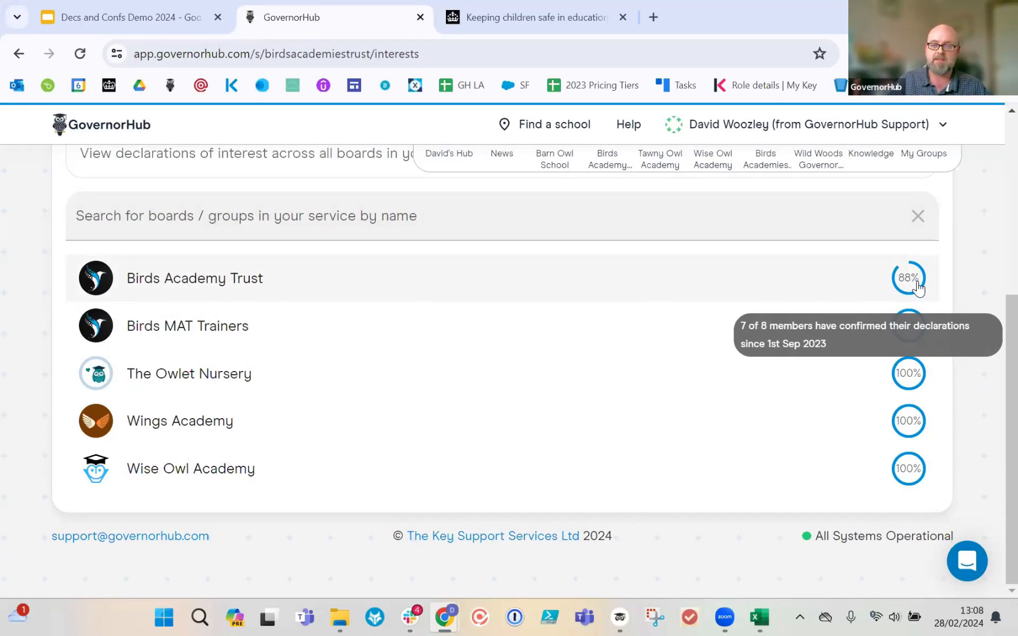
{"action": "left_click", "coordinate": [918, 285]}
{"action": "scroll", "coordinate": [708, 322], "scroll_direction": "down", "scroll_amount": 2}
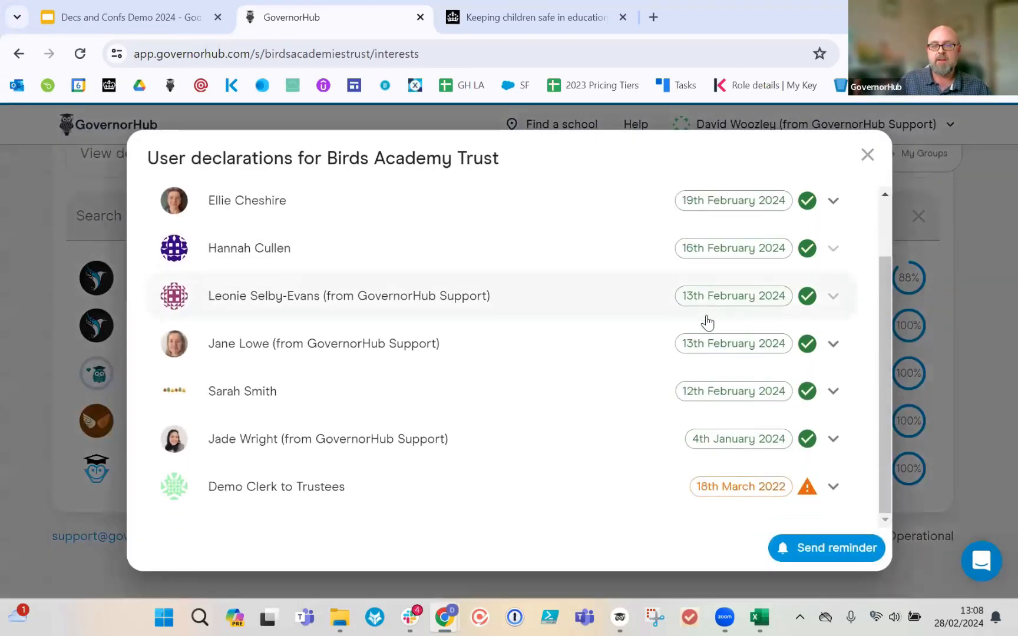
{"action": "mouse_move", "coordinate": [808, 498]}
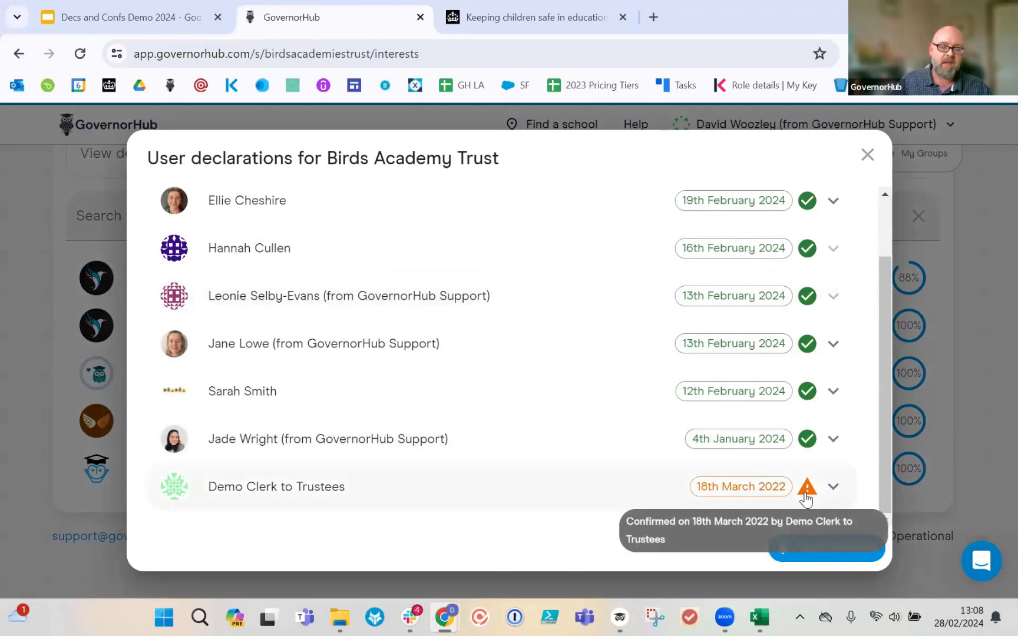
{"action": "scroll", "coordinate": [759, 489], "scroll_direction": "up", "scroll_amount": 2}
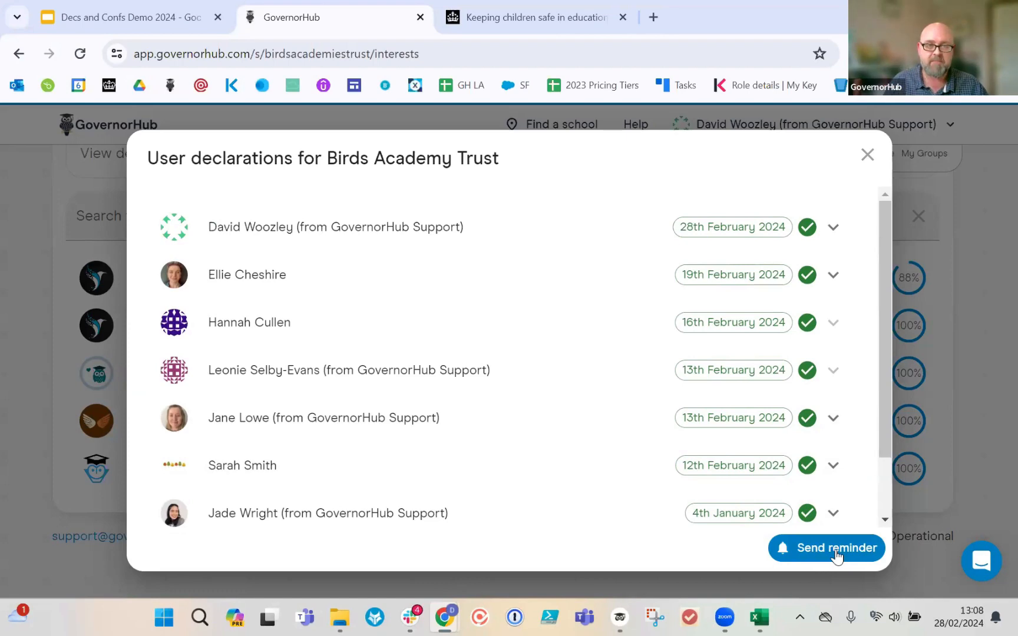
{"action": "left_click", "coordinate": [867, 155]}
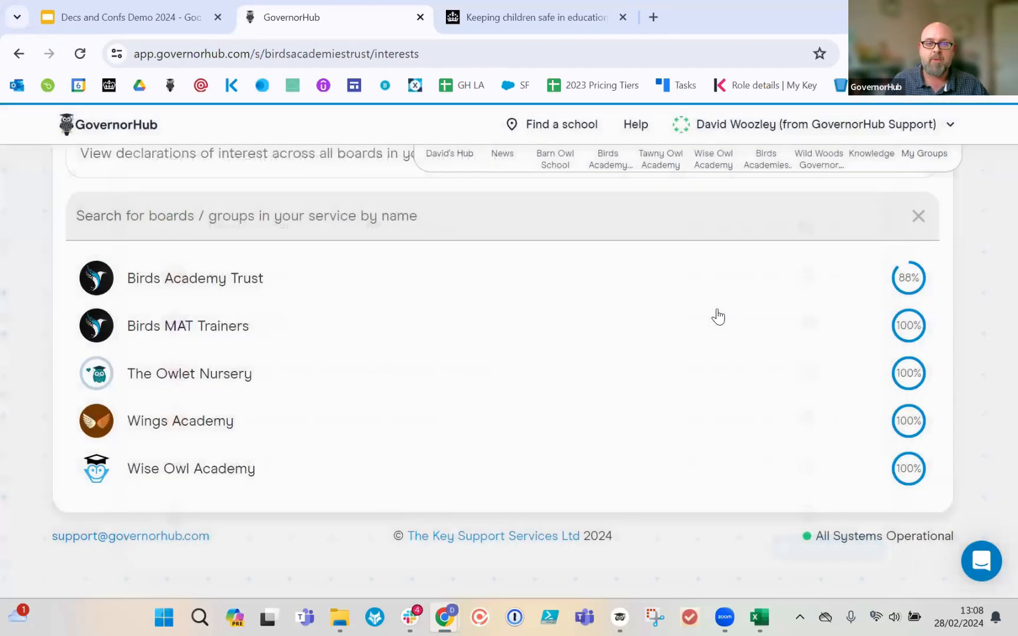
Step: Reopen the Birds Academy Trust declarations, find the option for sending a reminder, and close the list without sending one
{"action": "scroll", "coordinate": [707, 321], "scroll_direction": "up", "scroll_amount": 5}
{"action": "scroll", "coordinate": [698, 328], "scroll_direction": "up", "scroll_amount": 1}
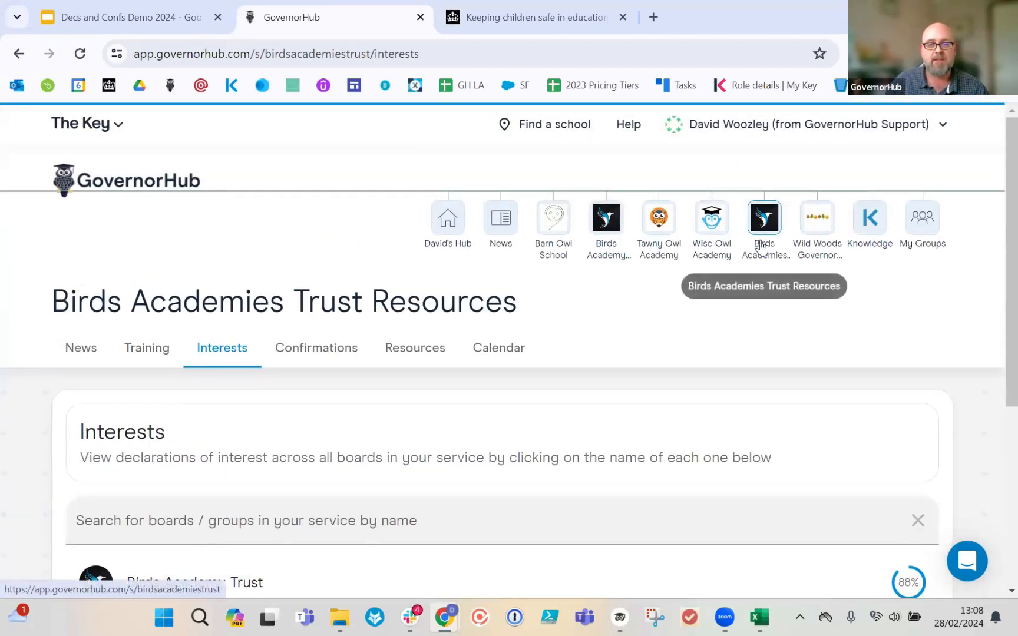
{"action": "scroll", "coordinate": [231, 355], "scroll_direction": "down", "scroll_amount": 4}
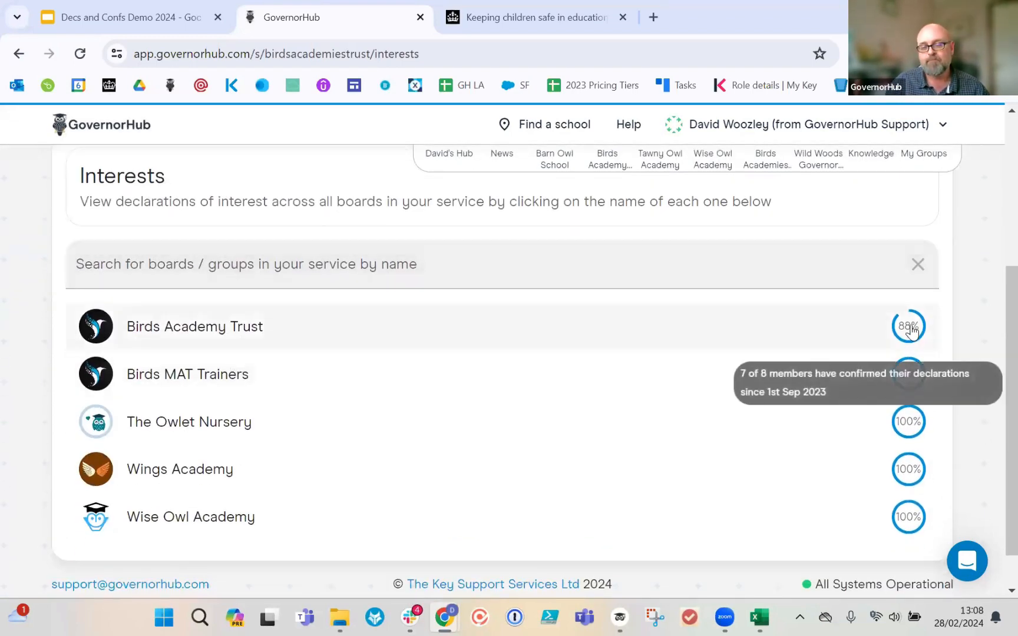
{"action": "left_click", "coordinate": [911, 325]}
{"action": "scroll", "coordinate": [870, 345], "scroll_direction": "down", "scroll_amount": 2}
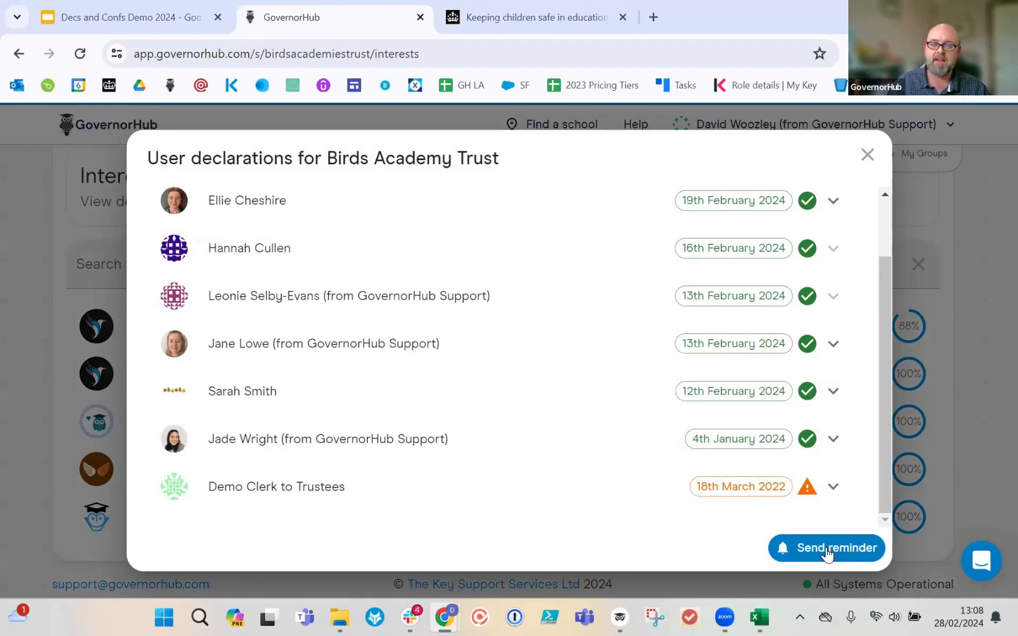
{"action": "left_click", "coordinate": [875, 160]}
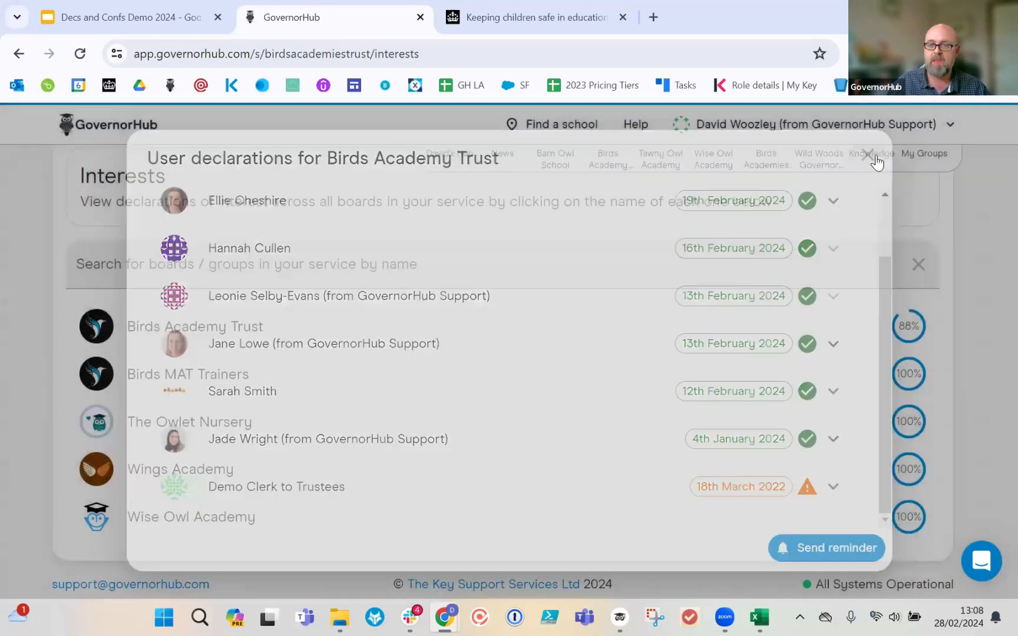
Step: Review the boards listed on the Interests page and activate the search for boards or groups by name
{"action": "scroll", "coordinate": [533, 416], "scroll_direction": "up", "scroll_amount": 5}
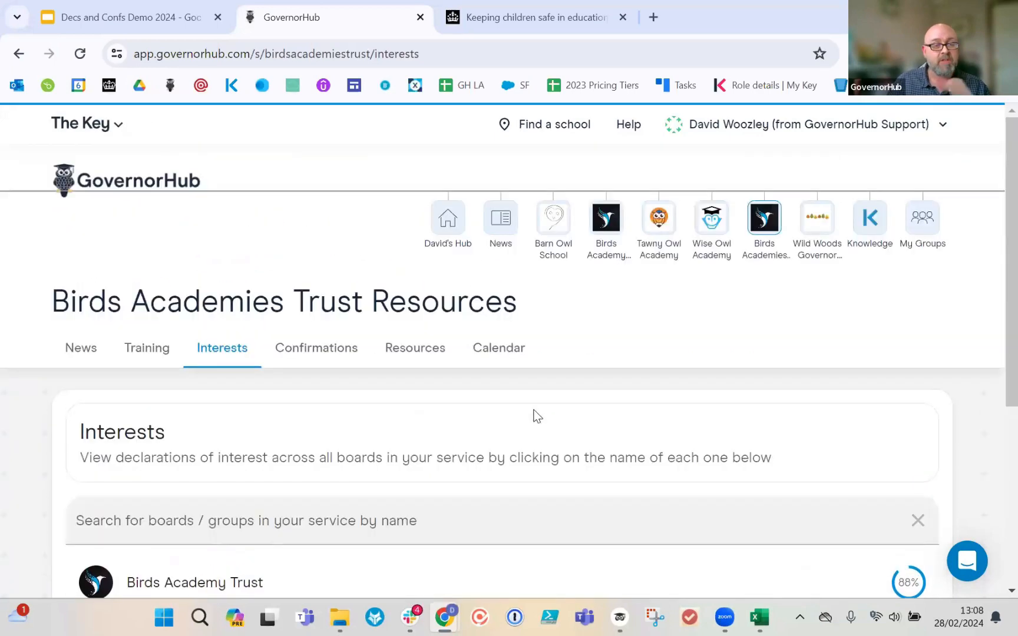
{"action": "scroll", "coordinate": [537, 436], "scroll_direction": "down", "scroll_amount": 1}
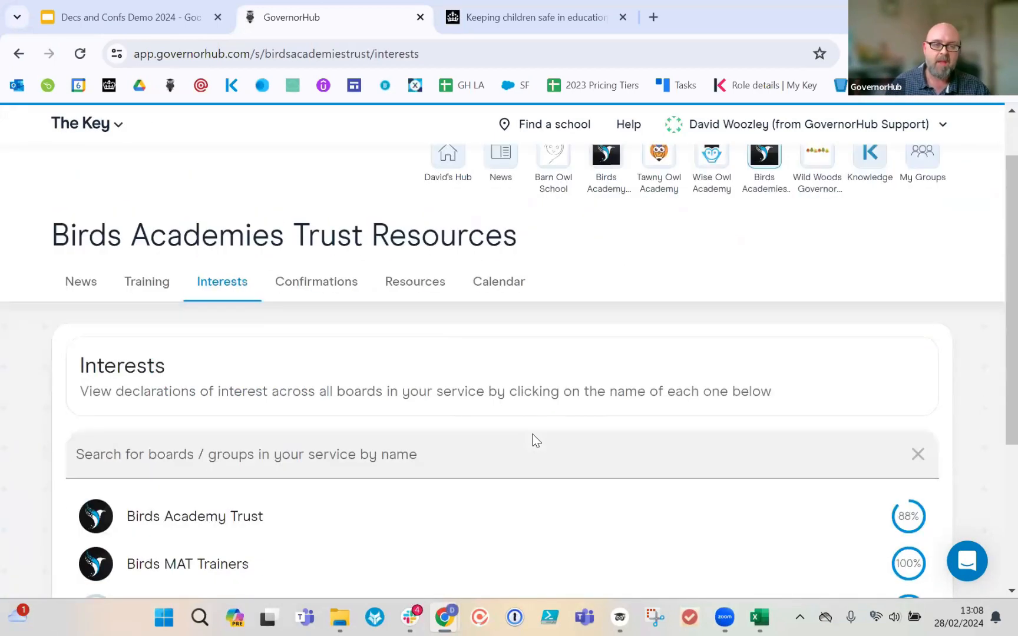
{"action": "scroll", "coordinate": [524, 439], "scroll_direction": "down", "scroll_amount": 3}
{"action": "scroll", "coordinate": [418, 369], "scroll_direction": "up", "scroll_amount": 1}
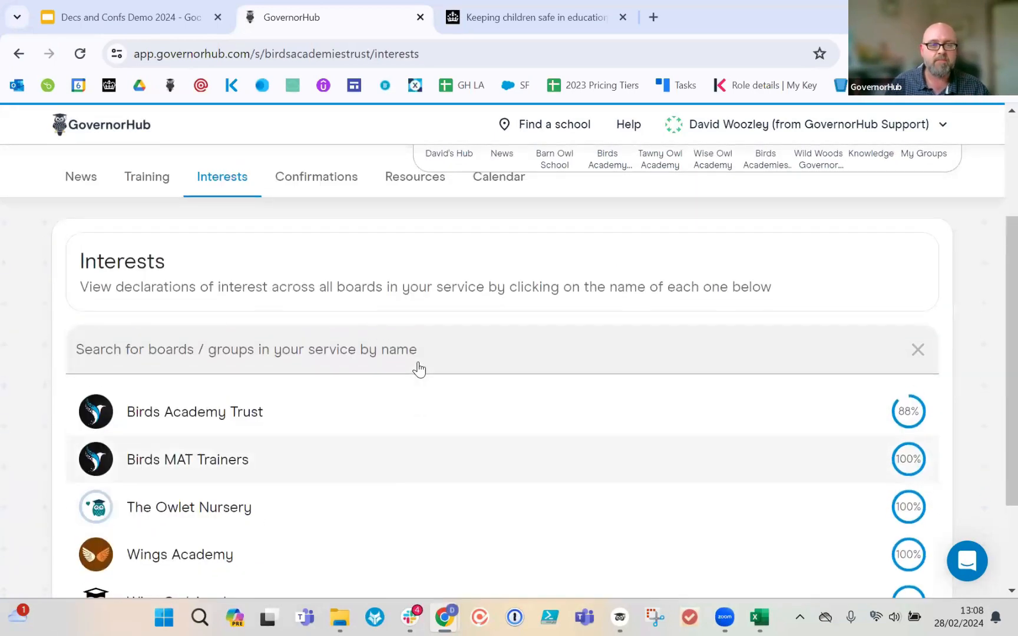
{"action": "scroll", "coordinate": [418, 359], "scroll_direction": "down", "scroll_amount": 2}
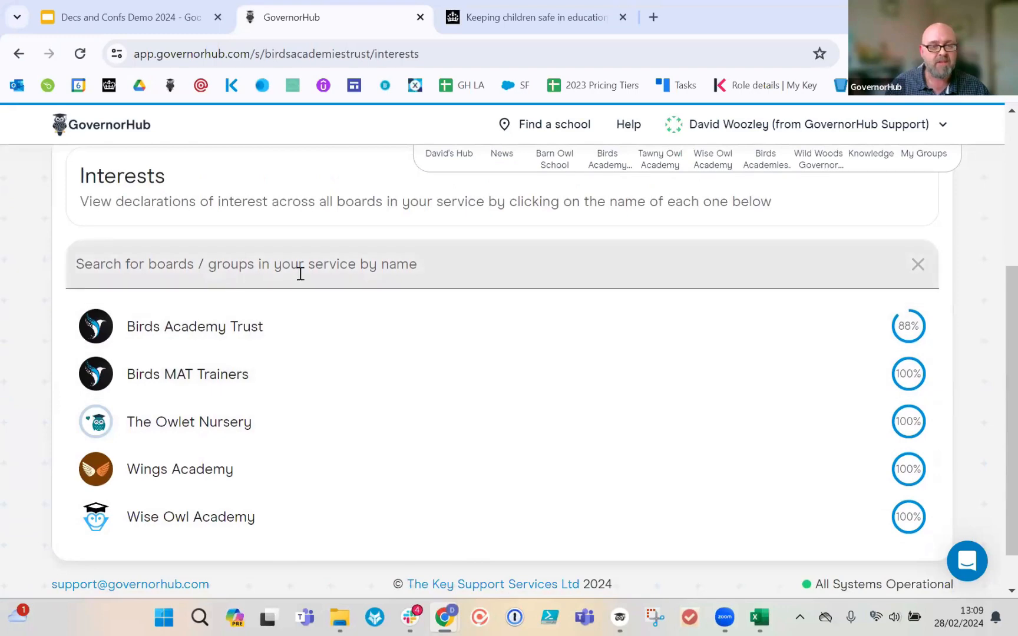
{"action": "left_click", "coordinate": [224, 271]}
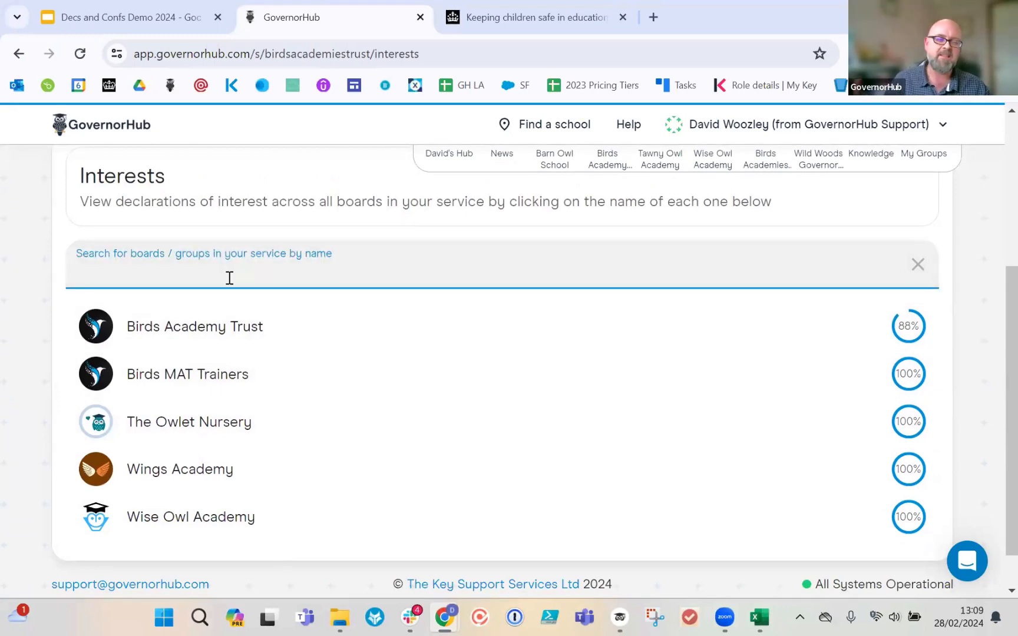
{"action": "scroll", "coordinate": [235, 294], "scroll_direction": "up", "scroll_amount": 1}
{"action": "scroll", "coordinate": [322, 377], "scroll_direction": "up", "scroll_amount": 1}
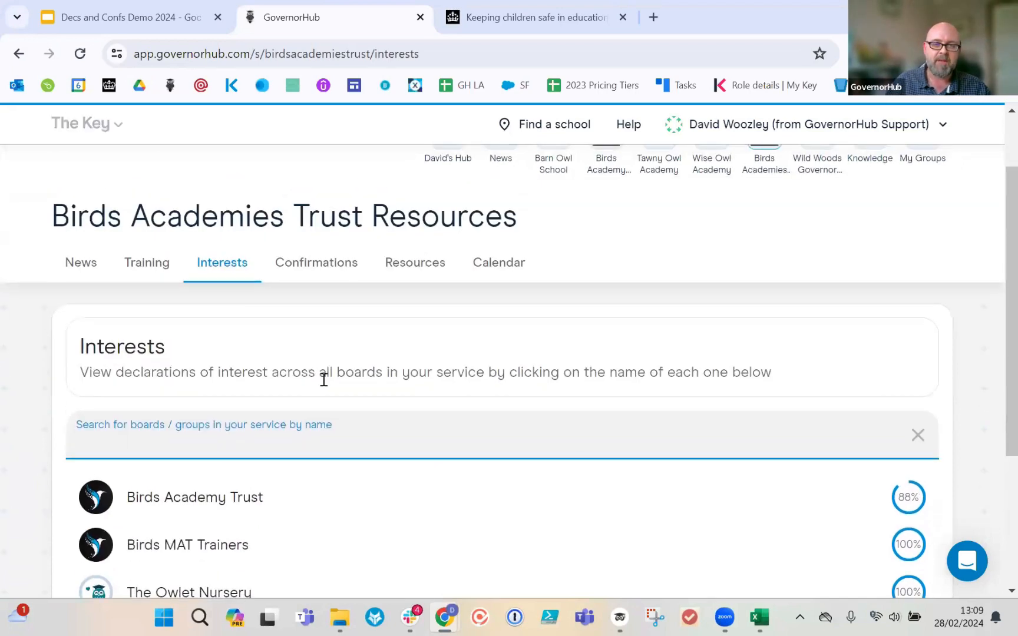
Step: Open the trust's Confirmations page and find the option for adding a new confirmation for all boards
{"action": "left_click", "coordinate": [325, 269]}
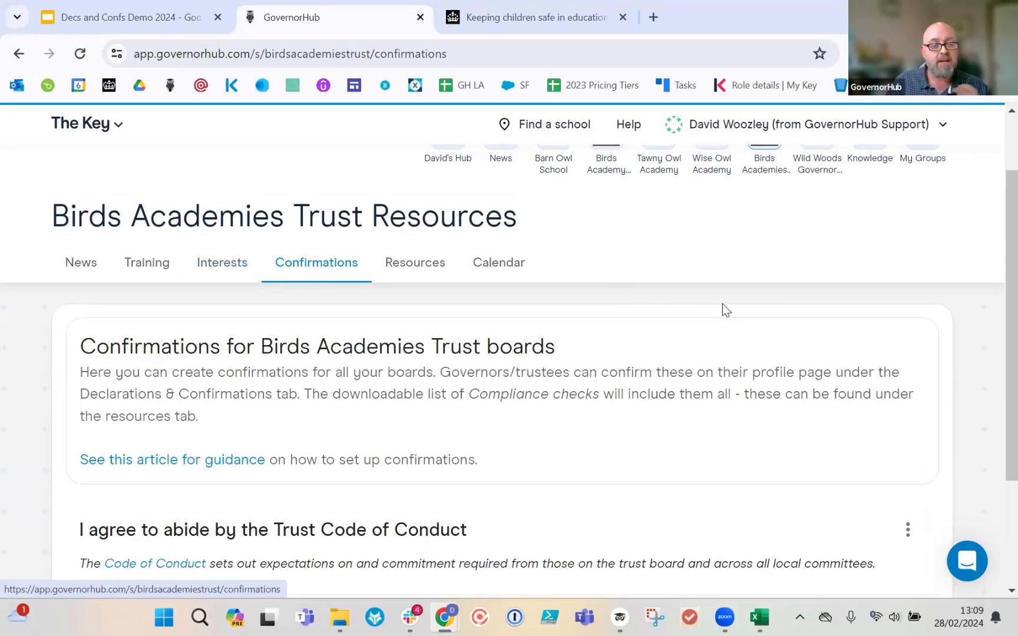
{"action": "scroll", "coordinate": [722, 303], "scroll_direction": "down", "scroll_amount": 2}
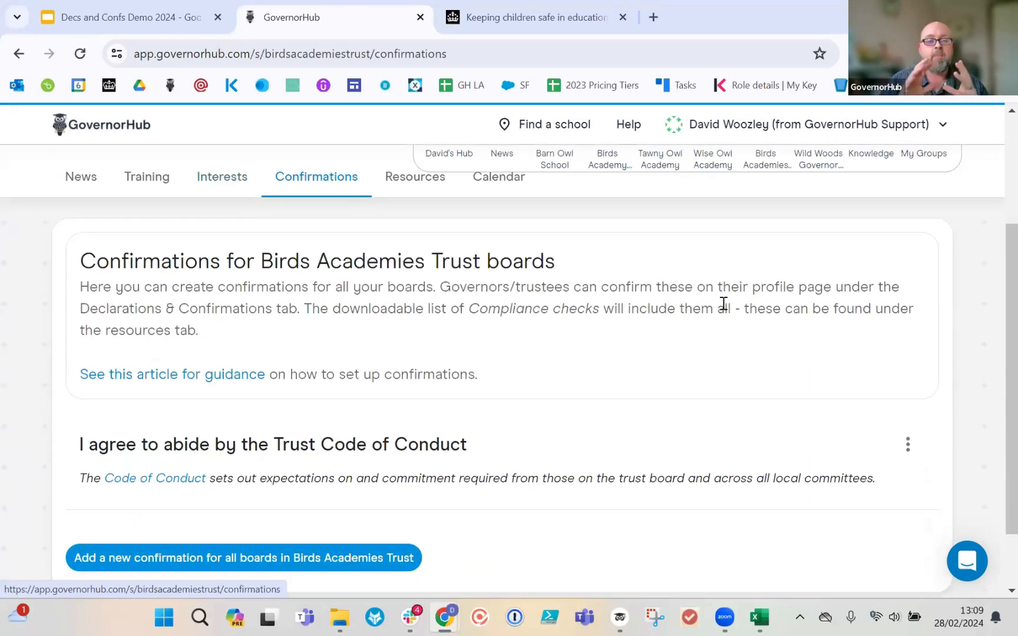
{"action": "scroll", "coordinate": [723, 303], "scroll_direction": "down", "scroll_amount": 2}
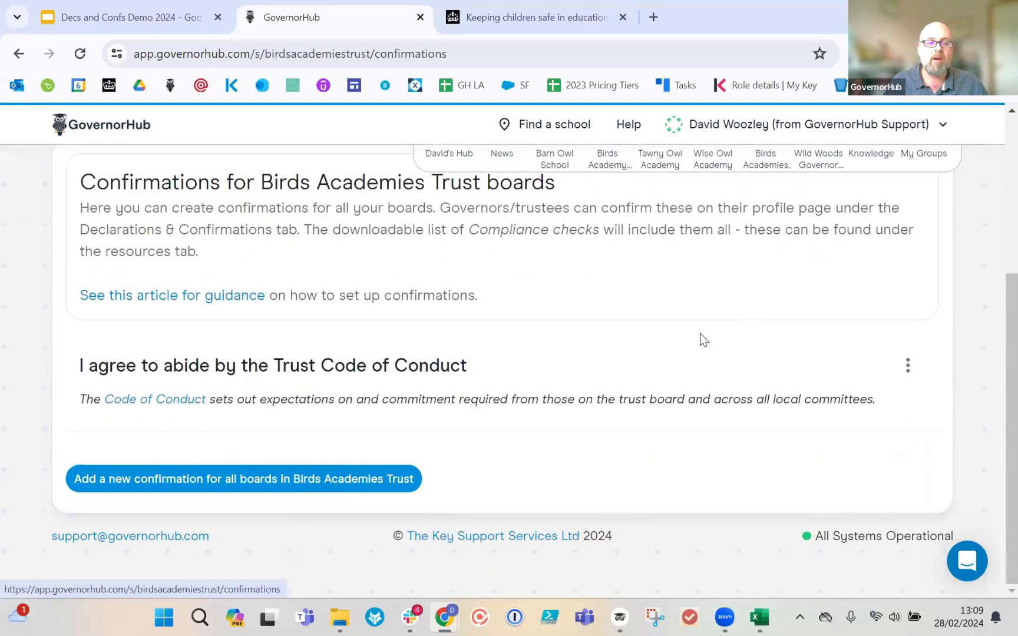
Step: Review the trust's Confirmations page and highlight "Trust Code of Conduct" in the existing confirmation statement
{"action": "scroll", "coordinate": [703, 340], "scroll_direction": "up", "scroll_amount": 4}
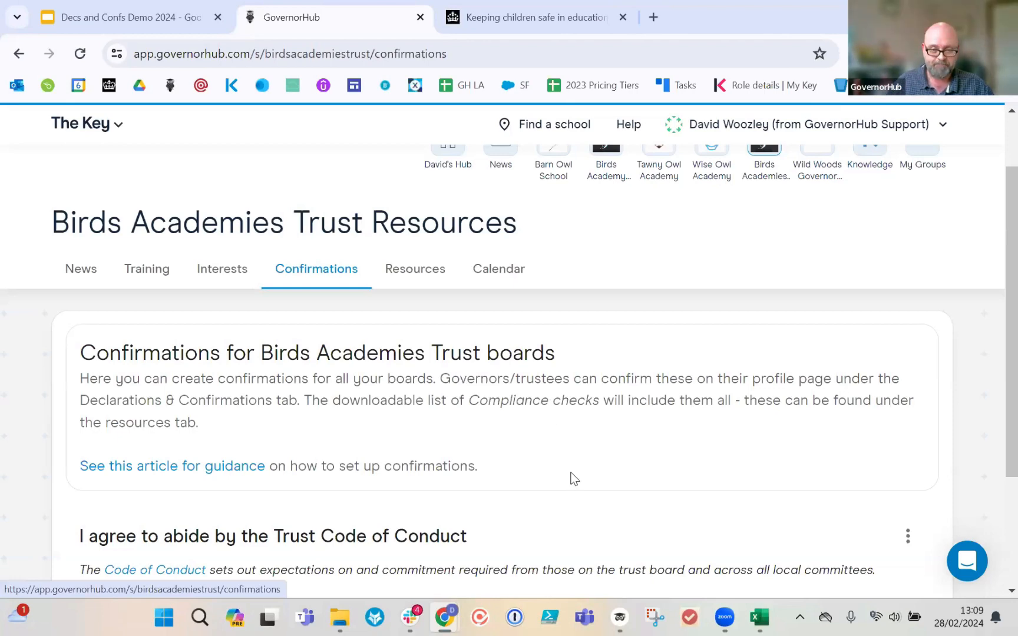
{"action": "scroll", "coordinate": [570, 475], "scroll_direction": "down", "scroll_amount": 3}
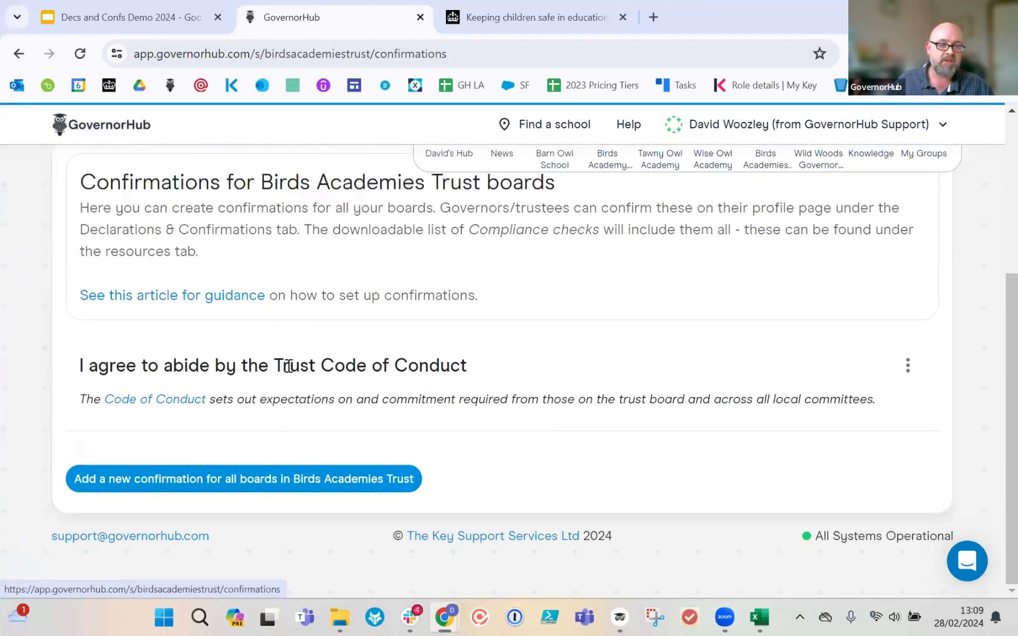
{"action": "left_click_drag", "start_coordinate": [274, 365], "coordinate": [481, 371]}
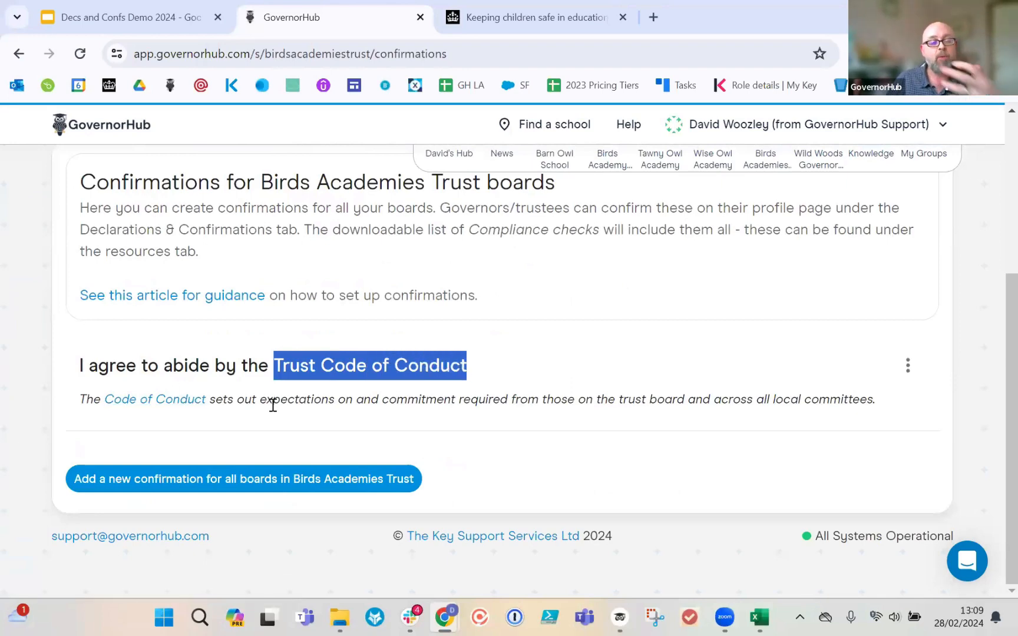
Step: Return to the trust's Interests page and look over the boards that trust-wide confirmations apply to
{"action": "scroll", "coordinate": [545, 435], "scroll_direction": "up", "scroll_amount": 3}
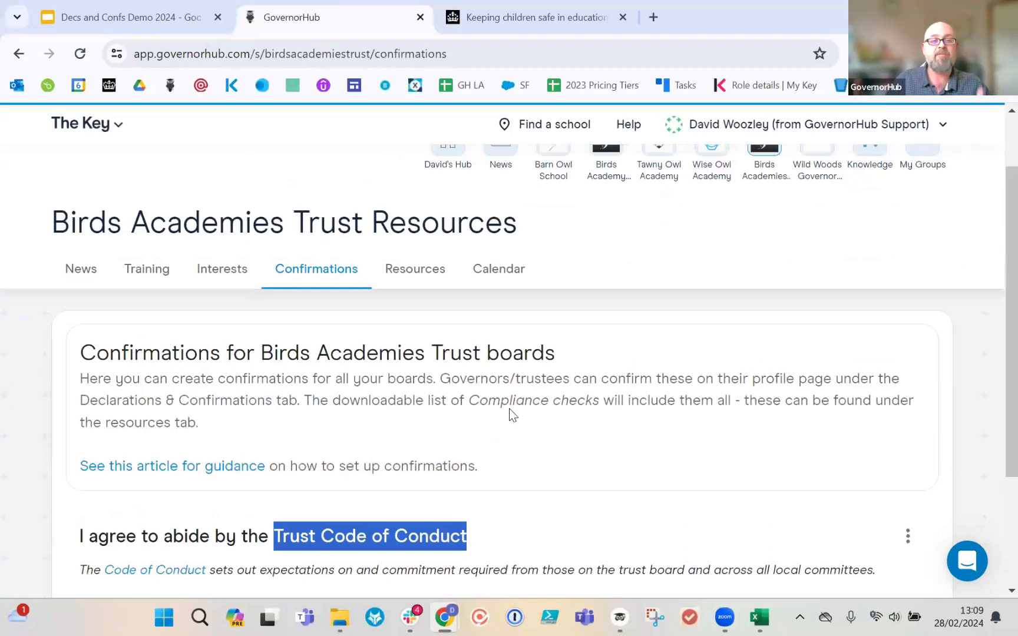
{"action": "left_click", "coordinate": [239, 275]}
{"action": "scroll", "coordinate": [212, 337], "scroll_direction": "down", "scroll_amount": 3}
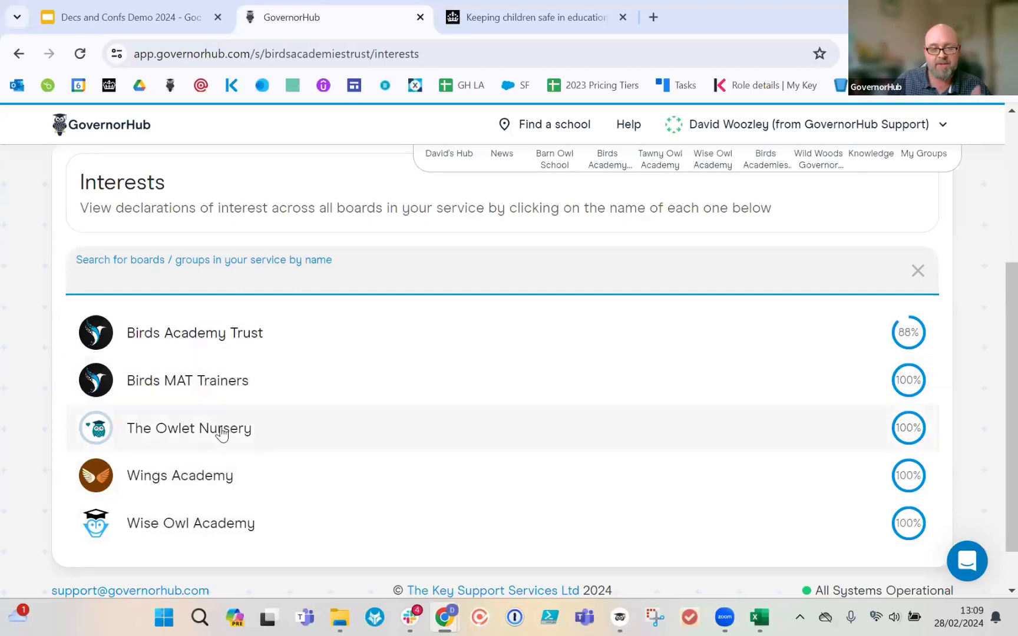
Step: Start a new confirmation for all Birds Academies Trust boards and examine its statement and description fields without filling them in
{"action": "scroll", "coordinate": [358, 421], "scroll_direction": "up", "scroll_amount": 3}
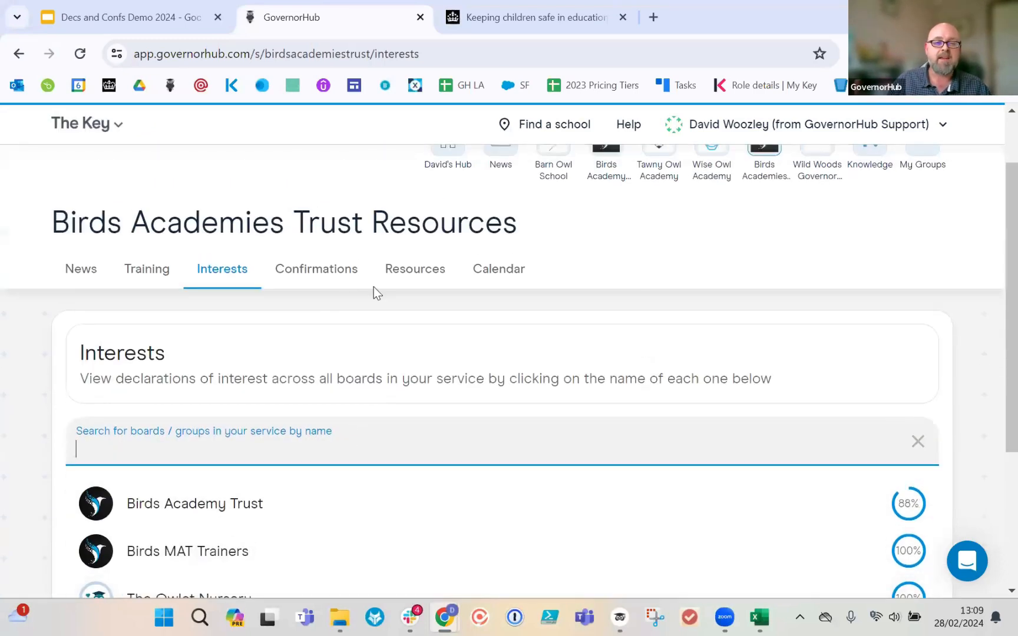
{"action": "left_click", "coordinate": [319, 271]}
{"action": "scroll", "coordinate": [466, 406], "scroll_direction": "down", "scroll_amount": 3}
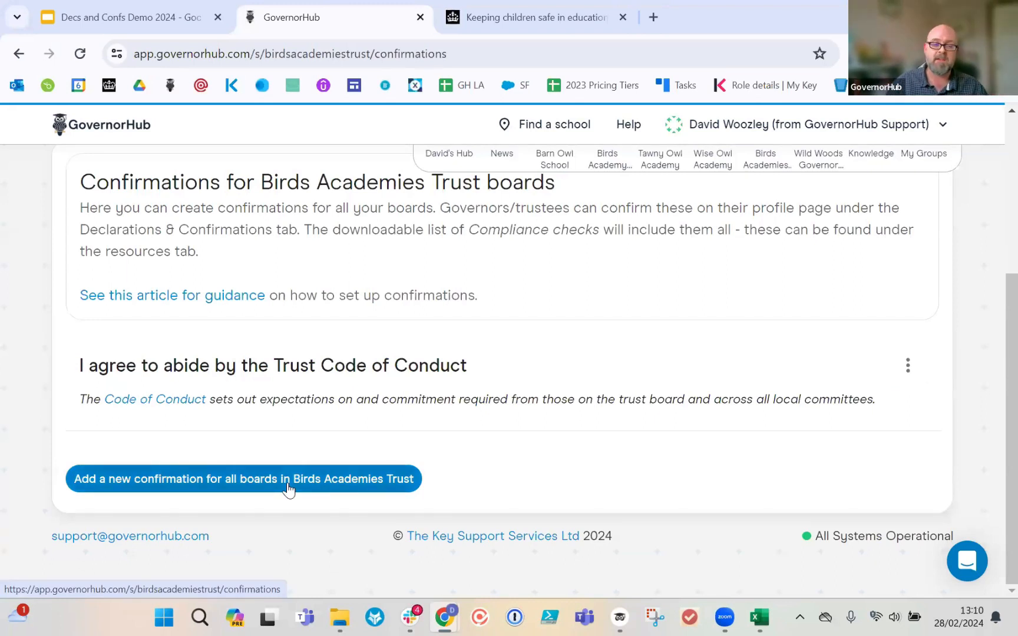
{"action": "left_click", "coordinate": [205, 484]}
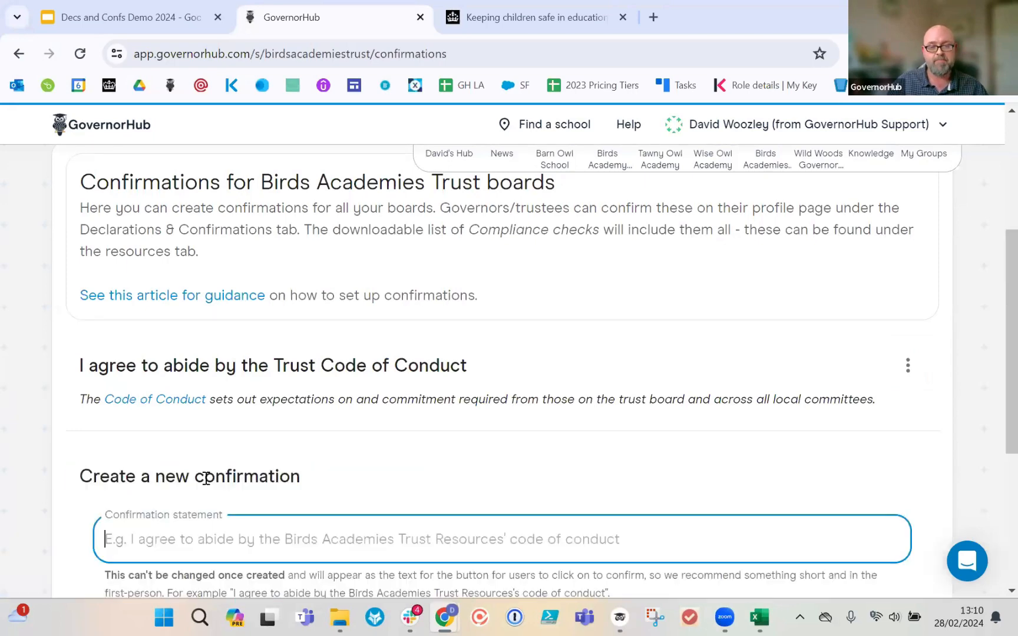
{"action": "scroll", "coordinate": [515, 373], "scroll_direction": "down", "scroll_amount": 4}
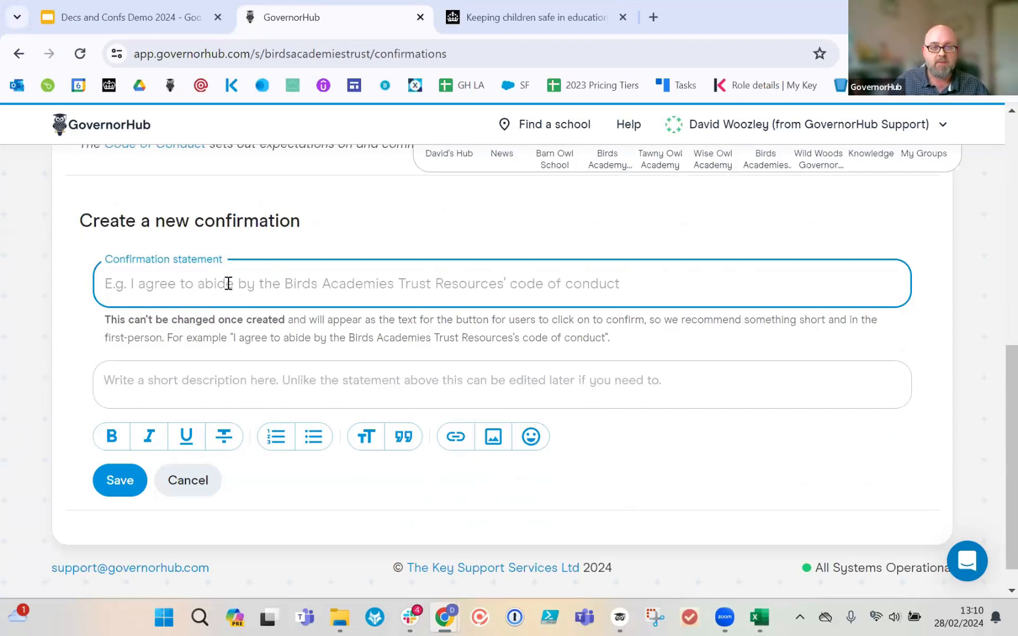
{"action": "left_click", "coordinate": [143, 380]}
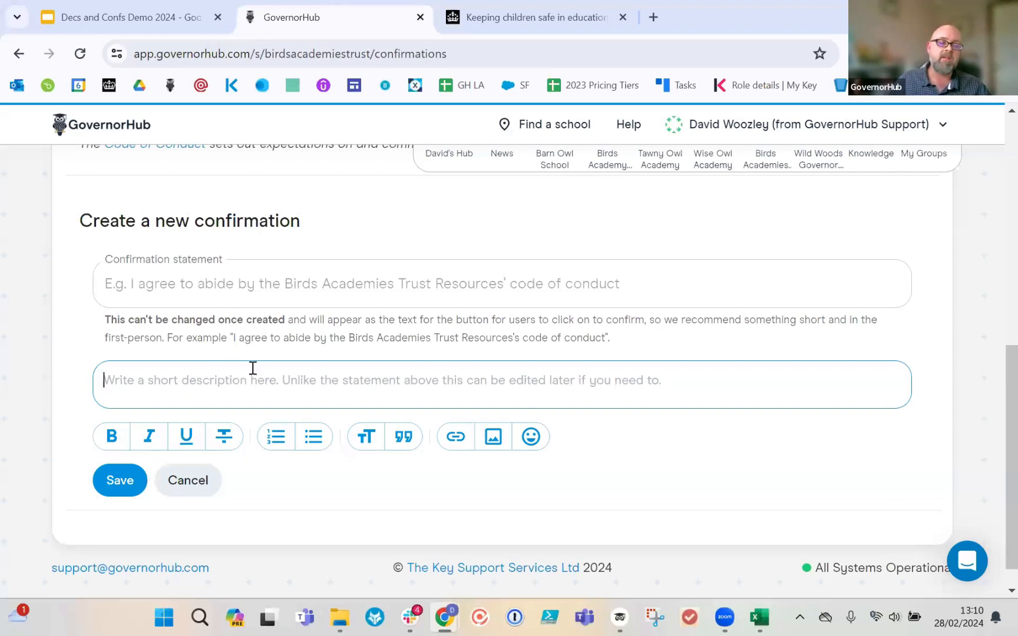
{"action": "scroll", "coordinate": [255, 361], "scroll_direction": "up", "scroll_amount": 1}
{"action": "scroll", "coordinate": [255, 359], "scroll_direction": "up", "scroll_amount": 2}
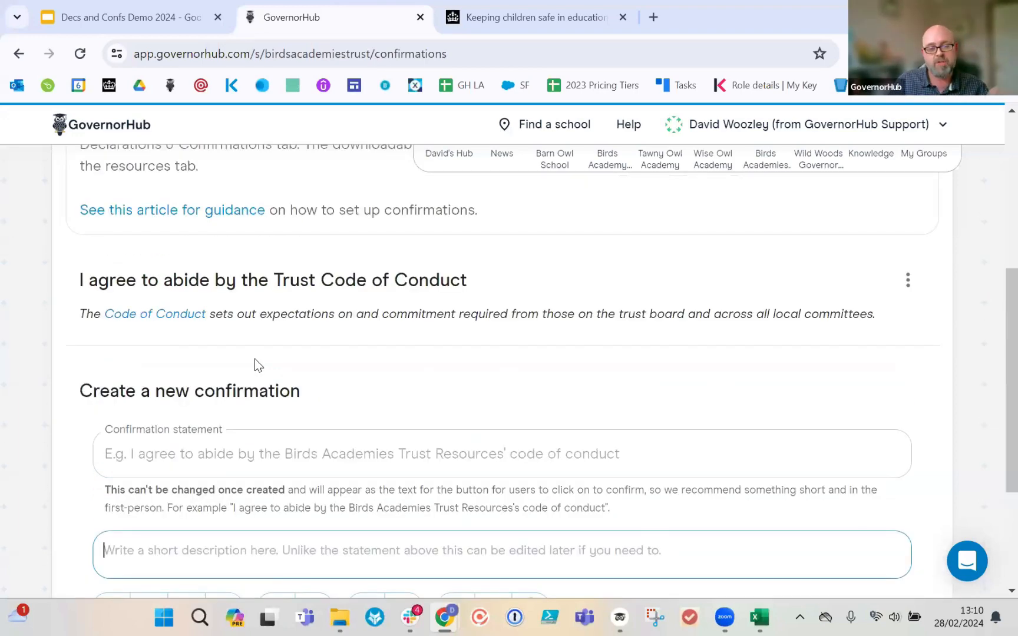
{"action": "scroll", "coordinate": [254, 362], "scroll_direction": "down", "scroll_amount": 1}
{"action": "scroll", "coordinate": [254, 374], "scroll_direction": "down", "scroll_amount": 1}
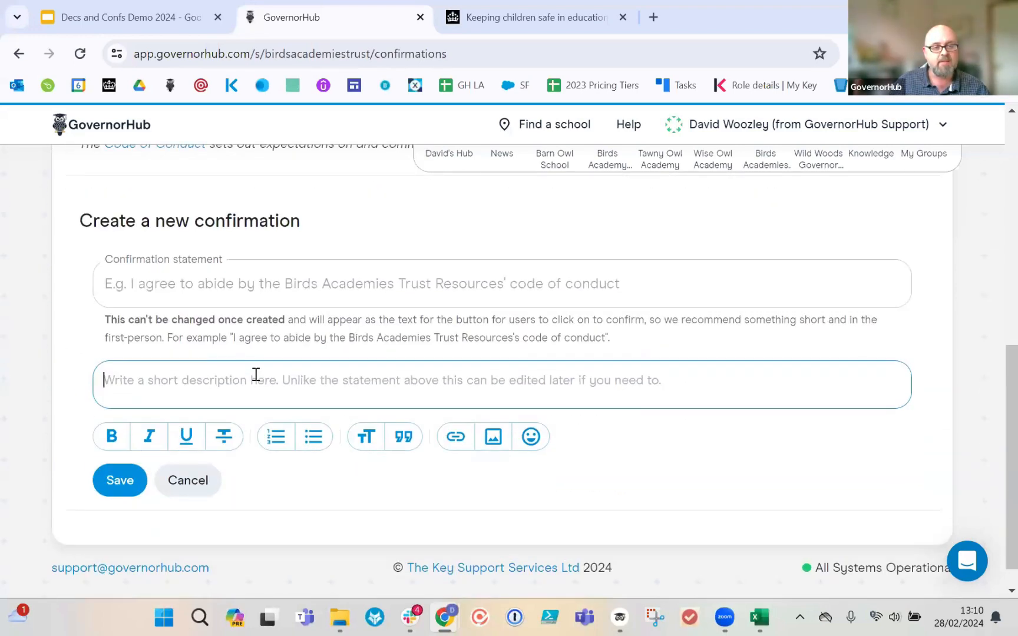
Step: Leave the unfilled confirmation form and check the list of boards on the Interests page, down to Wise Owl Academy
{"action": "scroll", "coordinate": [255, 375], "scroll_direction": "up", "scroll_amount": 5}
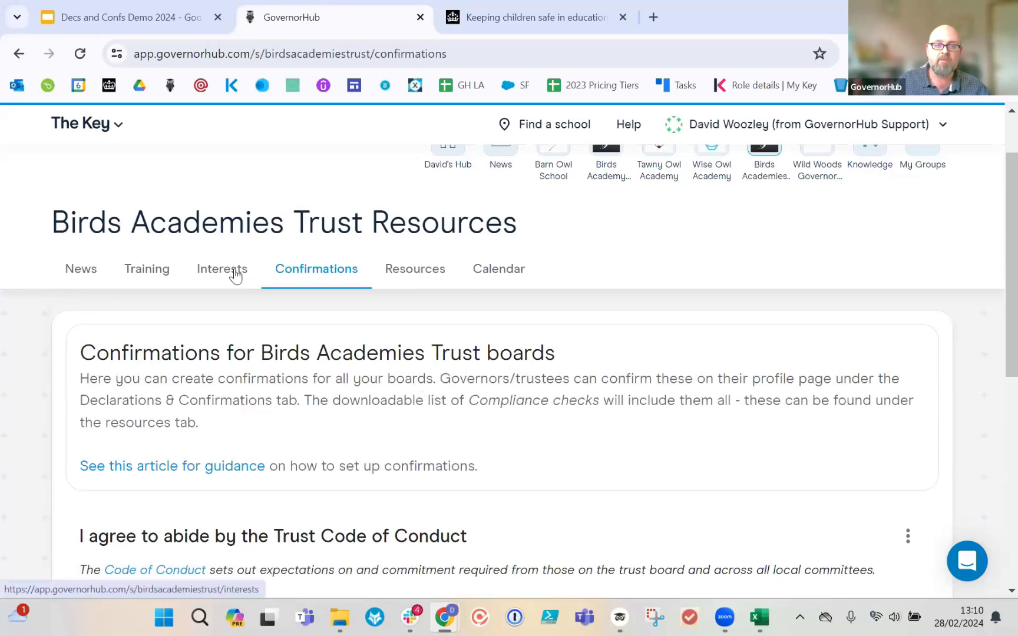
{"action": "left_click", "coordinate": [235, 275]}
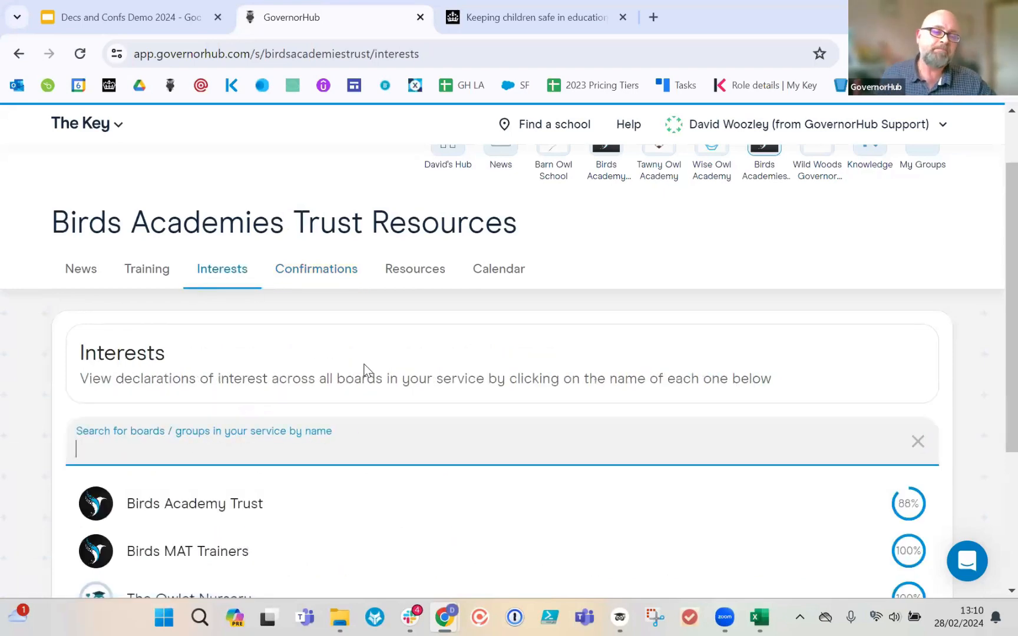
{"action": "scroll", "coordinate": [359, 370], "scroll_direction": "down", "scroll_amount": 4}
{"action": "scroll", "coordinate": [359, 370], "scroll_direction": "up", "scroll_amount": 2}
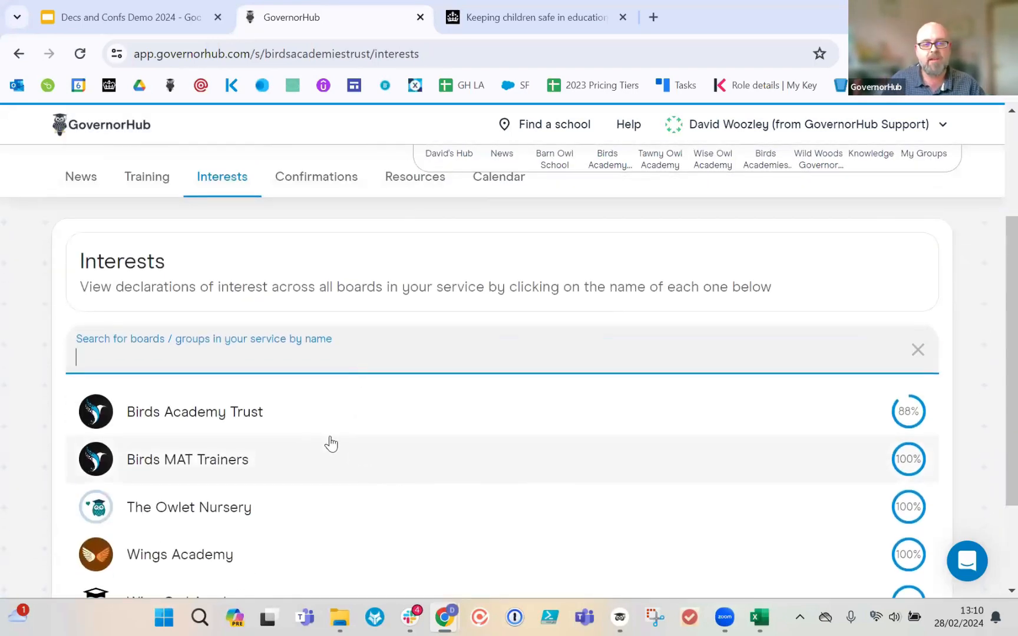
{"action": "scroll", "coordinate": [331, 444], "scroll_direction": "down", "scroll_amount": 2}
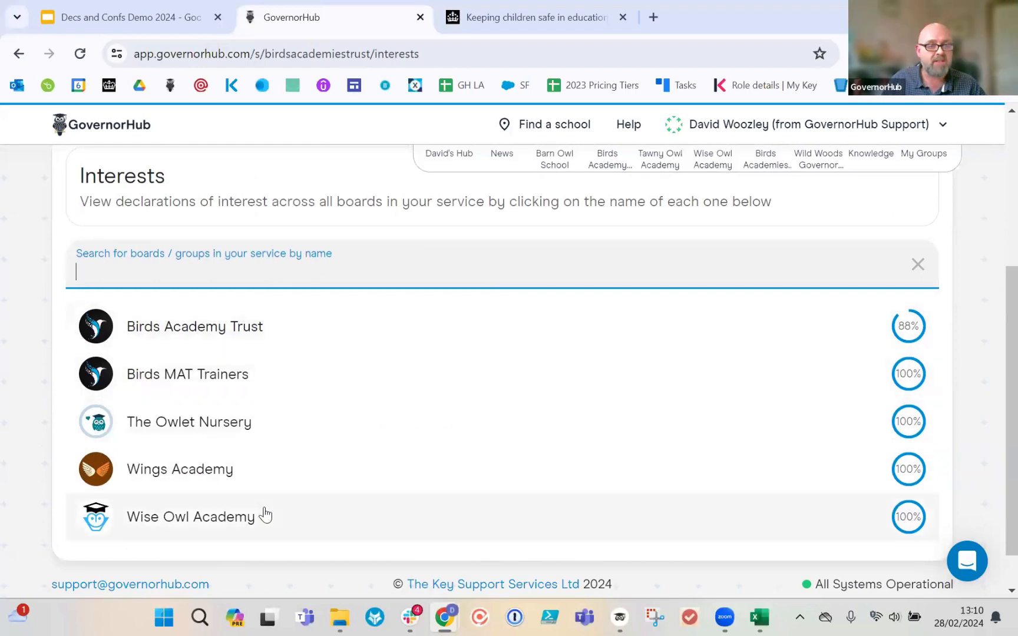
Step: Go back to the trust's Confirmations page and review the existing Code of Conduct confirmation
{"action": "scroll", "coordinate": [316, 218], "scroll_direction": "up", "scroll_amount": 2}
{"action": "left_click", "coordinate": [307, 189]}
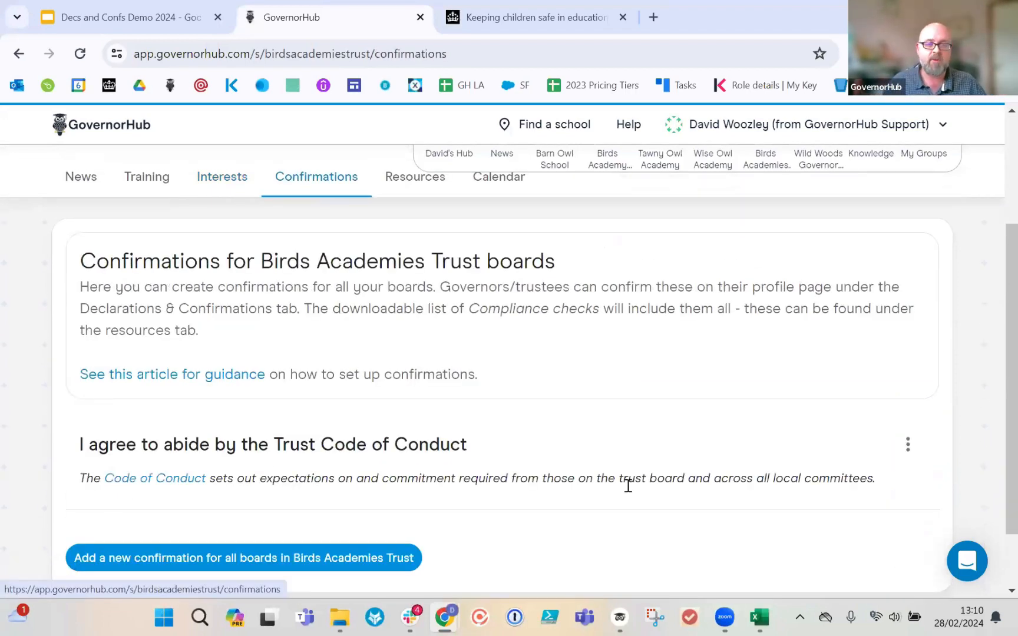
{"action": "scroll", "coordinate": [589, 479], "scroll_direction": "down", "scroll_amount": 2}
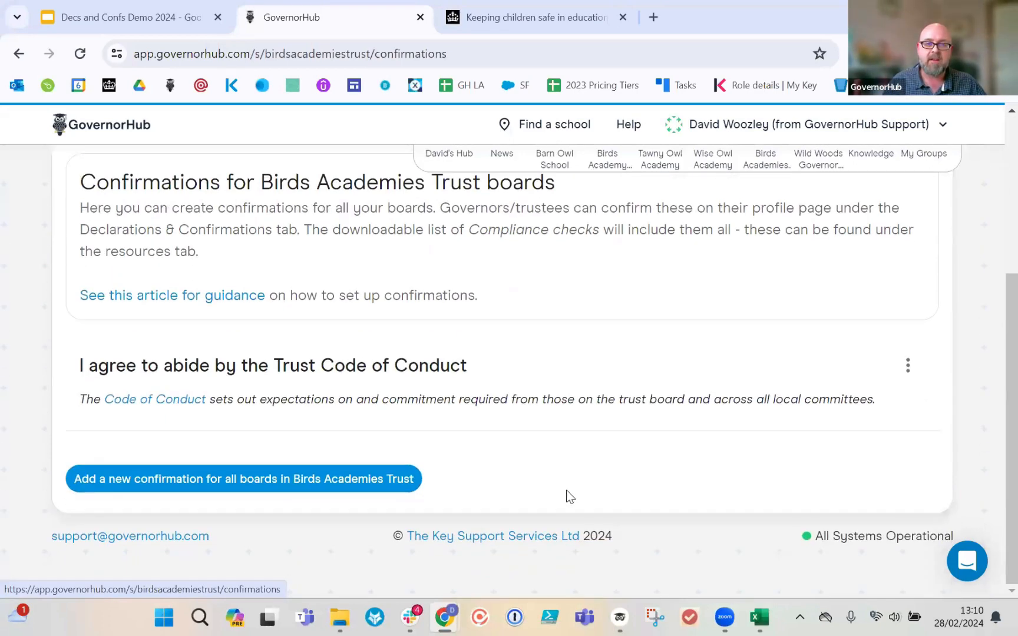
Step: Open the Birds Academy Trust board's downloads and locate the reports under Records and checks, including Declarations of interest
{"action": "scroll", "coordinate": [569, 497], "scroll_direction": "up", "scroll_amount": 5}
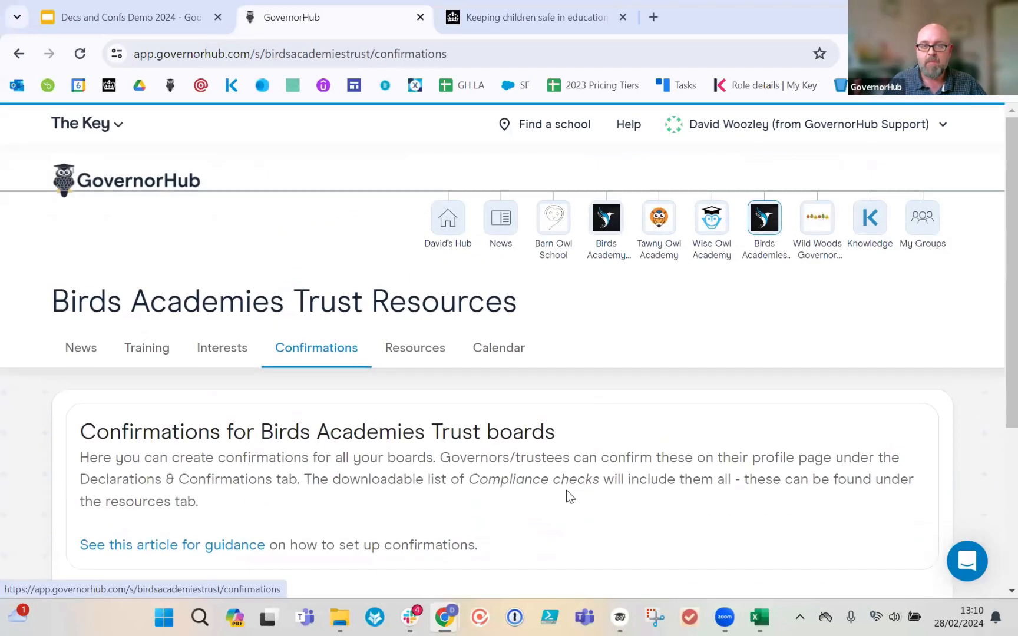
{"action": "left_click", "coordinate": [604, 238]}
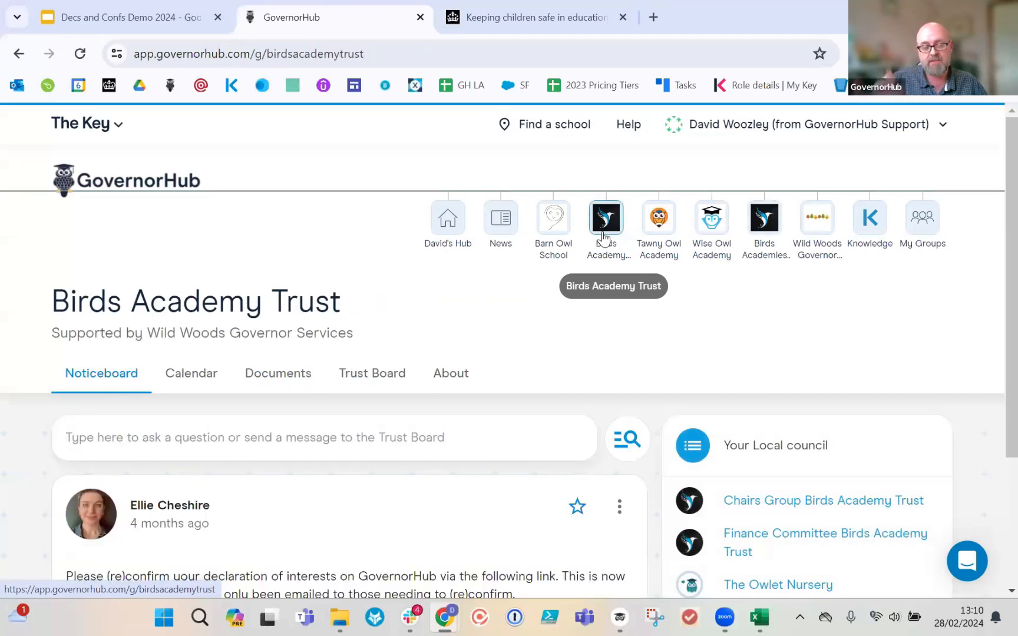
{"action": "left_click", "coordinate": [475, 375]}
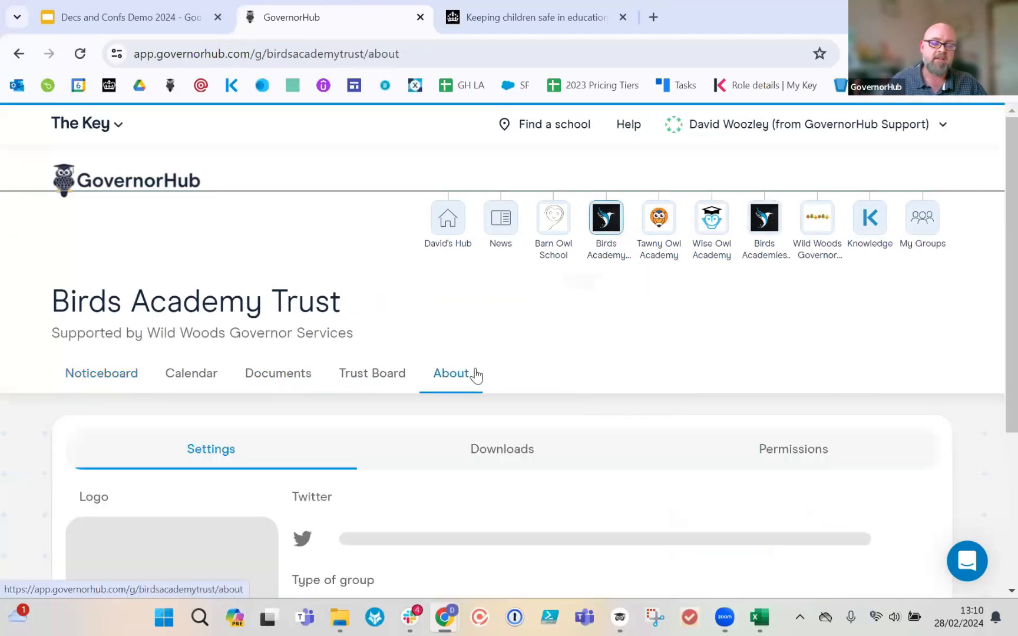
{"action": "left_click", "coordinate": [488, 448]}
{"action": "scroll", "coordinate": [601, 375], "scroll_direction": "down", "scroll_amount": 1}
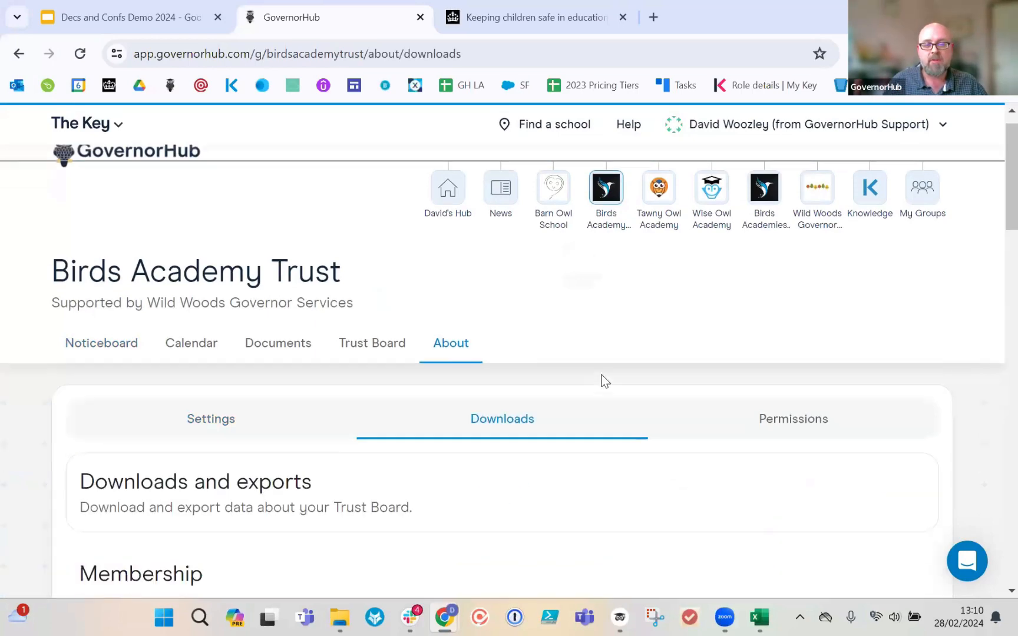
{"action": "scroll", "coordinate": [601, 374], "scroll_direction": "down", "scroll_amount": 7}
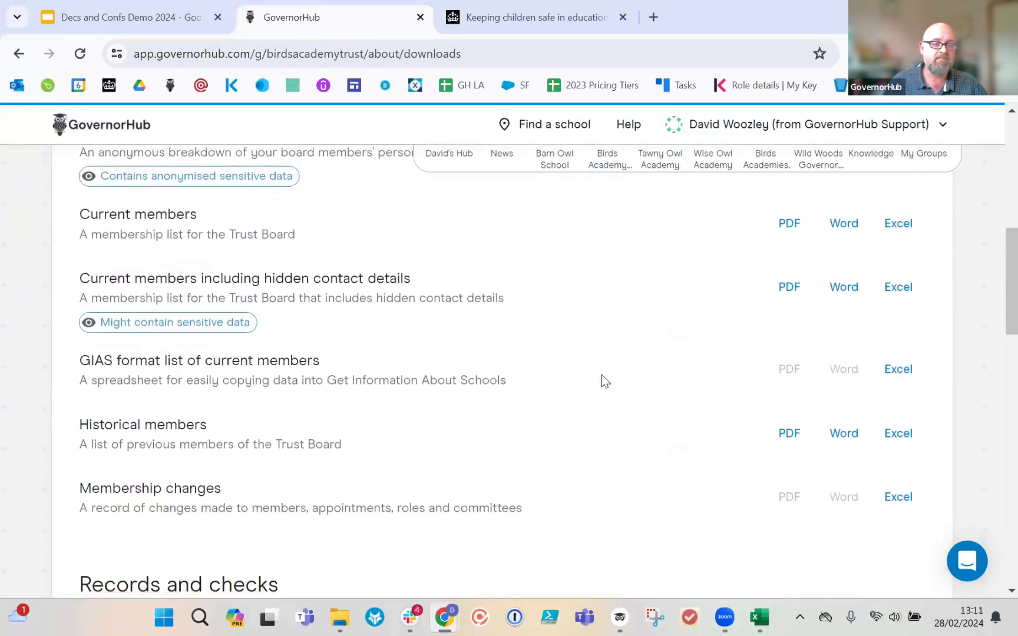
{"action": "scroll", "coordinate": [601, 375], "scroll_direction": "down", "scroll_amount": 6}
{"action": "scroll", "coordinate": [601, 374], "scroll_direction": "up", "scroll_amount": 3}
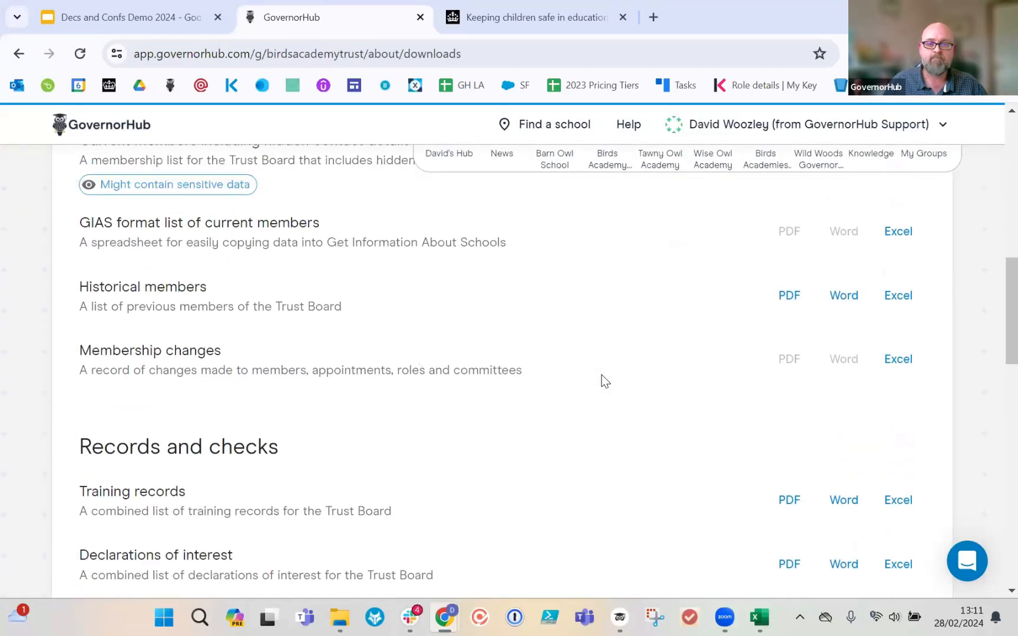
Step: Open the support chat, find the option for sending a message, and close the chat
{"action": "scroll", "coordinate": [602, 375], "scroll_direction": "up", "scroll_amount": 10}
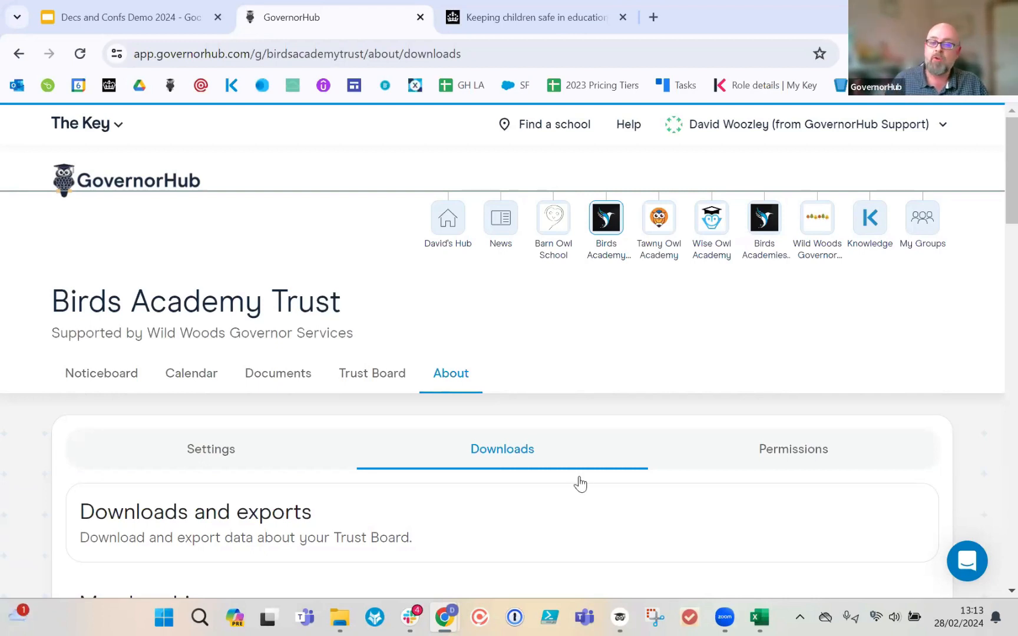
{"action": "left_click", "coordinate": [958, 564]}
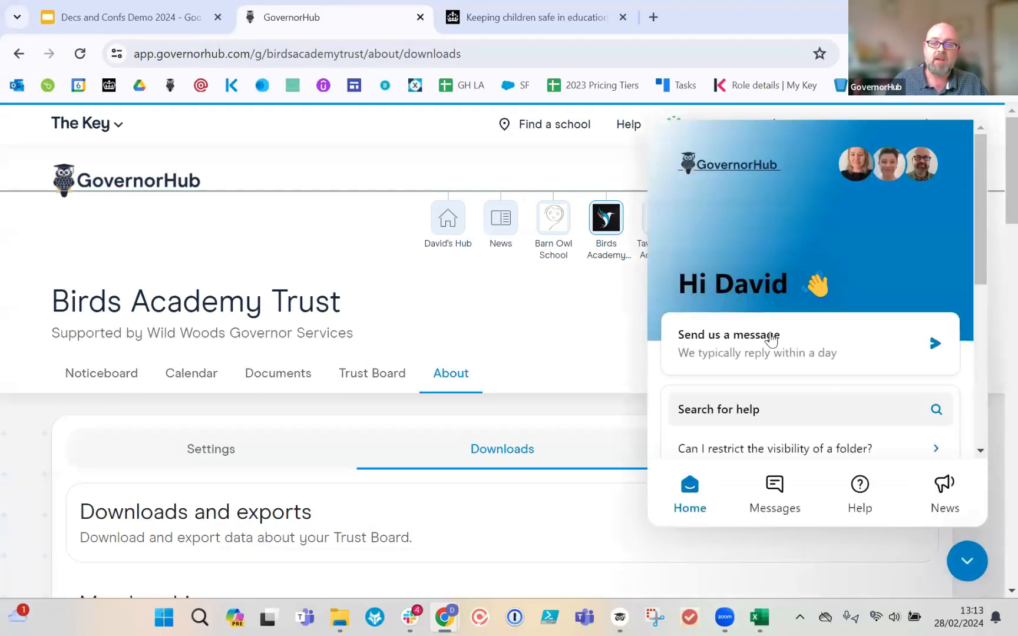
{"action": "left_click", "coordinate": [963, 557]}
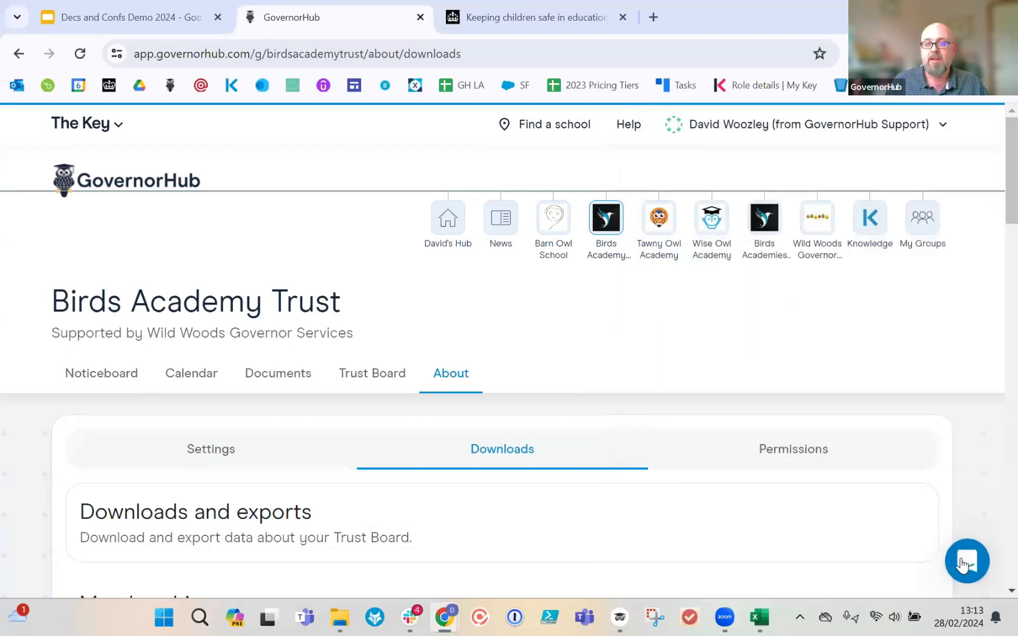